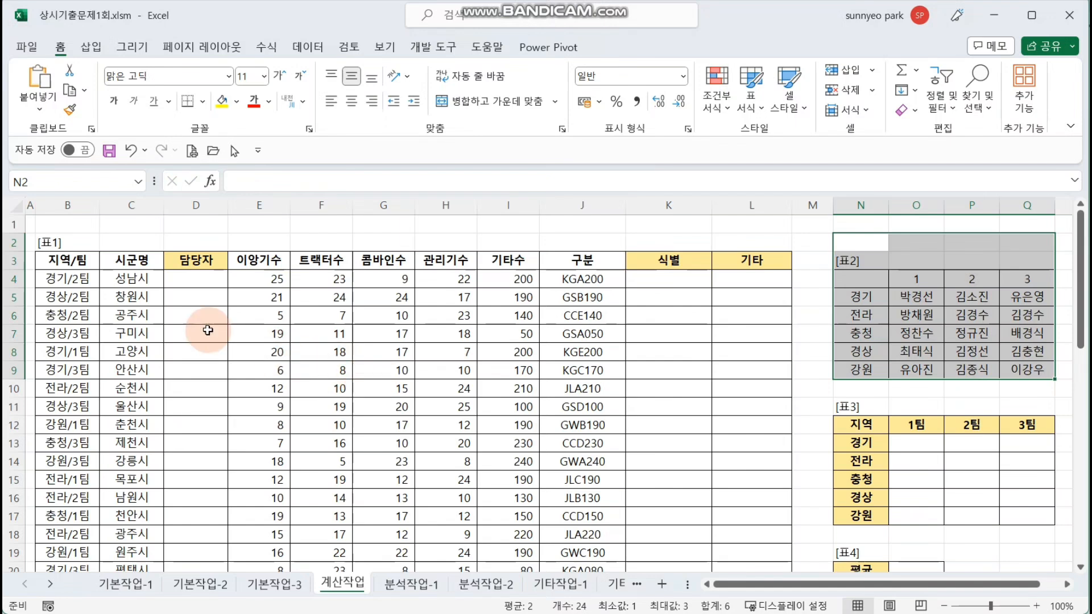
# Examine how the region and team number in 표1 point to a manager in the 표2 grid
pyautogui.click(210, 283)
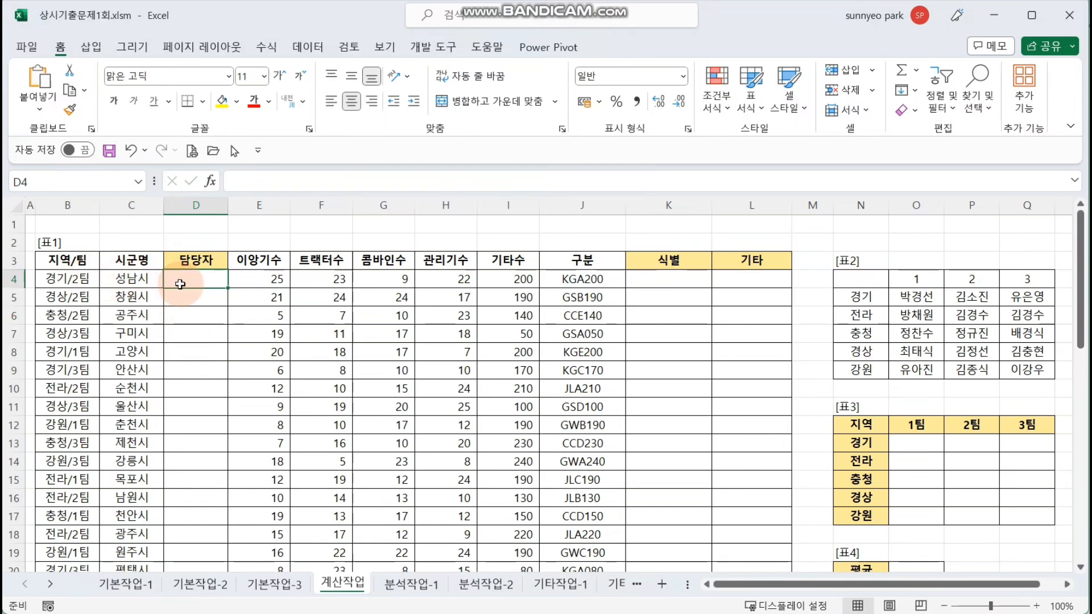
pyautogui.moveTo(807, 298); pyautogui.dragTo(967, 300)
pyautogui.moveTo(972, 259); pyautogui.dragTo(972, 300)
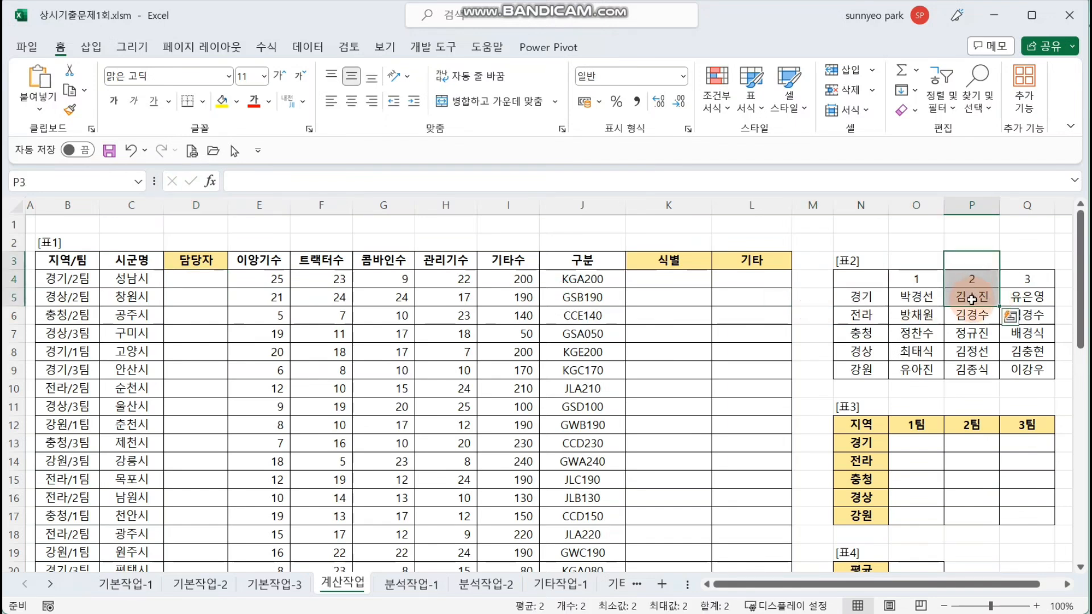
pyautogui.click(196, 302)
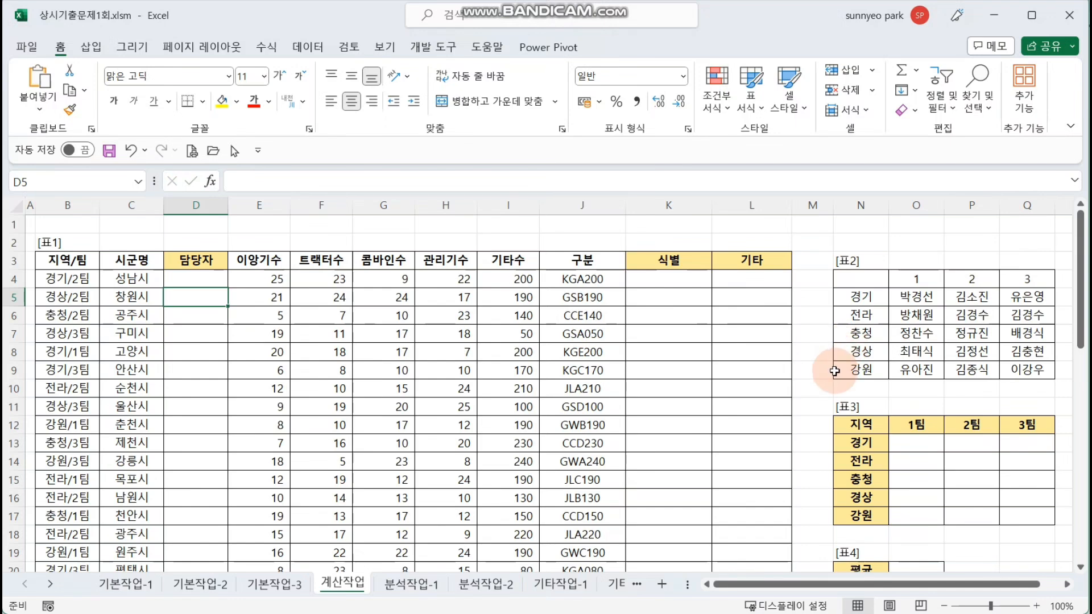
pyautogui.click(834, 371)
pyautogui.moveTo(818, 358); pyautogui.dragTo(972, 349)
pyautogui.moveTo(971, 259); pyautogui.dragTo(977, 348)
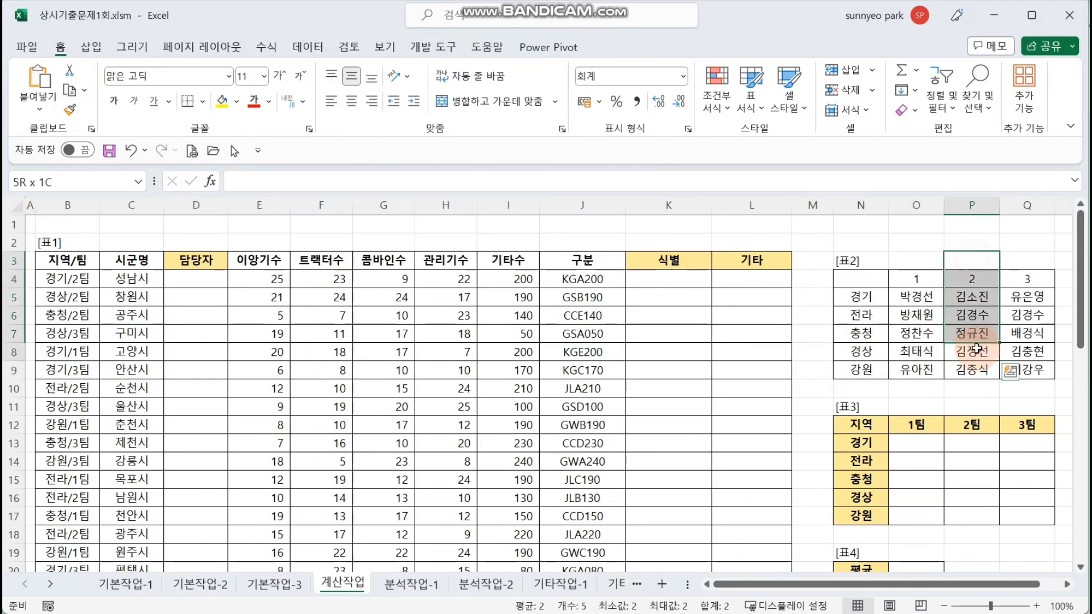
pyautogui.click(976, 348)
# Start a VLOOKUP formula in cell D4 of the 담당자 column and open its function arguments clear of the tables
pyautogui.click(205, 278)
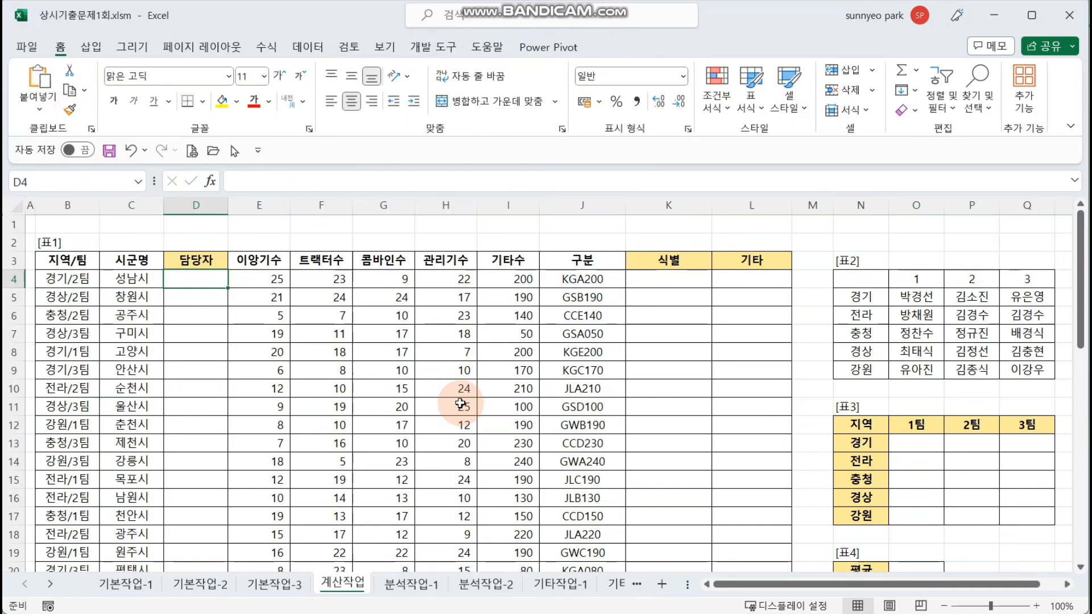
pyautogui.write('=')
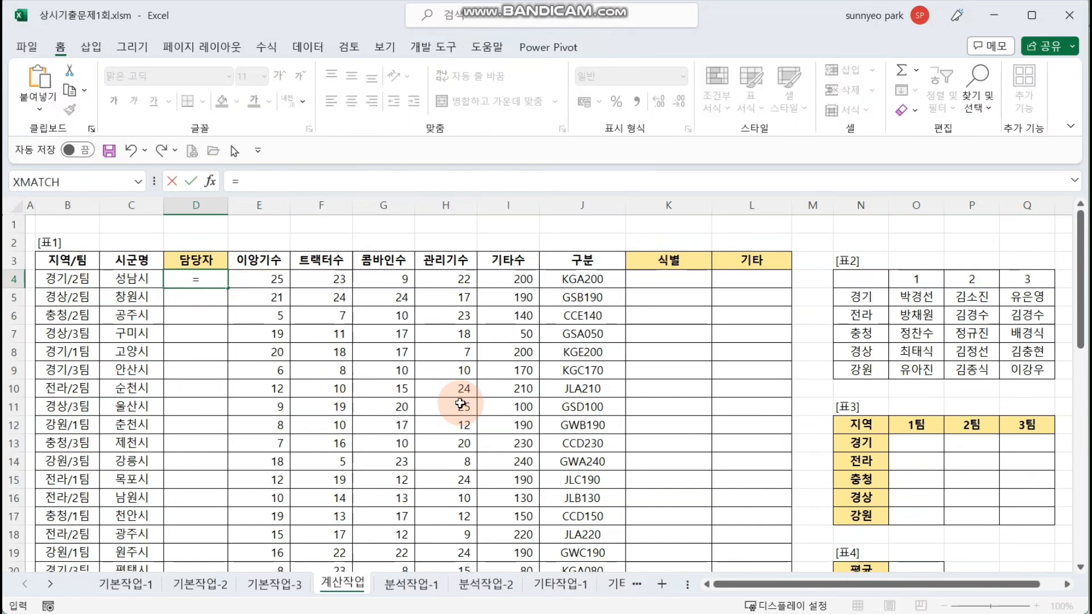
pyautogui.write('VL')
pyautogui.press('Tab')
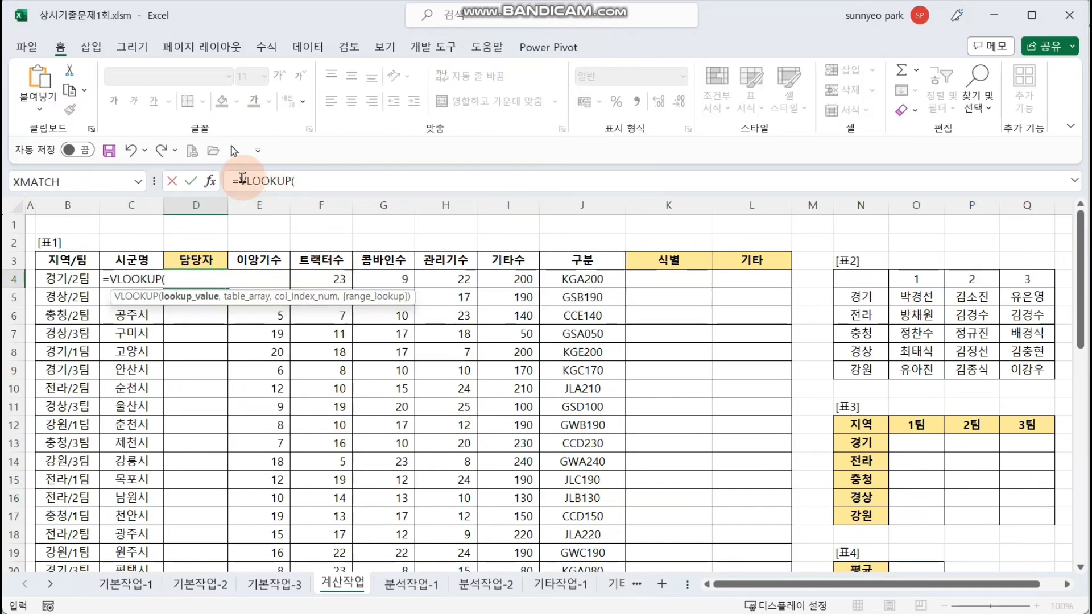
pyautogui.click(210, 183)
pyautogui.moveTo(751, 246); pyautogui.dragTo(489, 339)
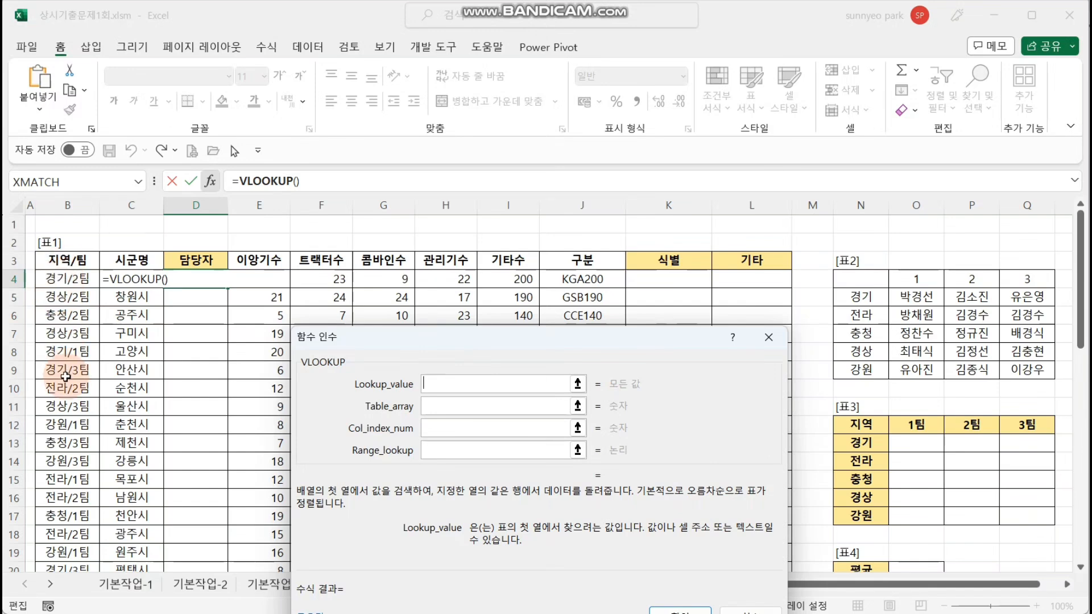
# Set the VLOOKUP lookup value to MID(B4,1,2) to extract the region name
pyautogui.write('MID')
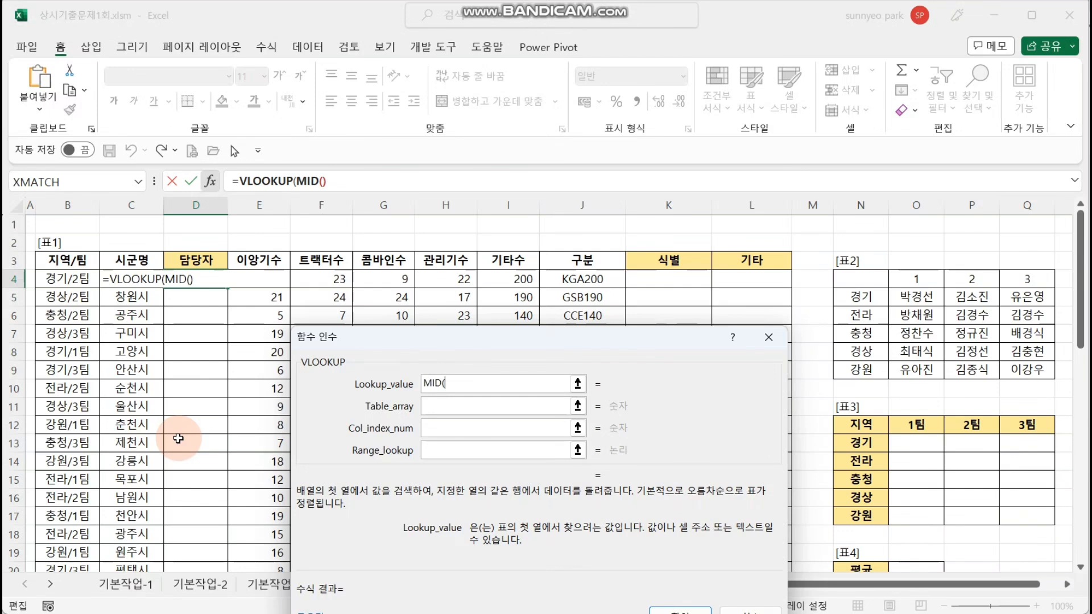
pyautogui.write('(')
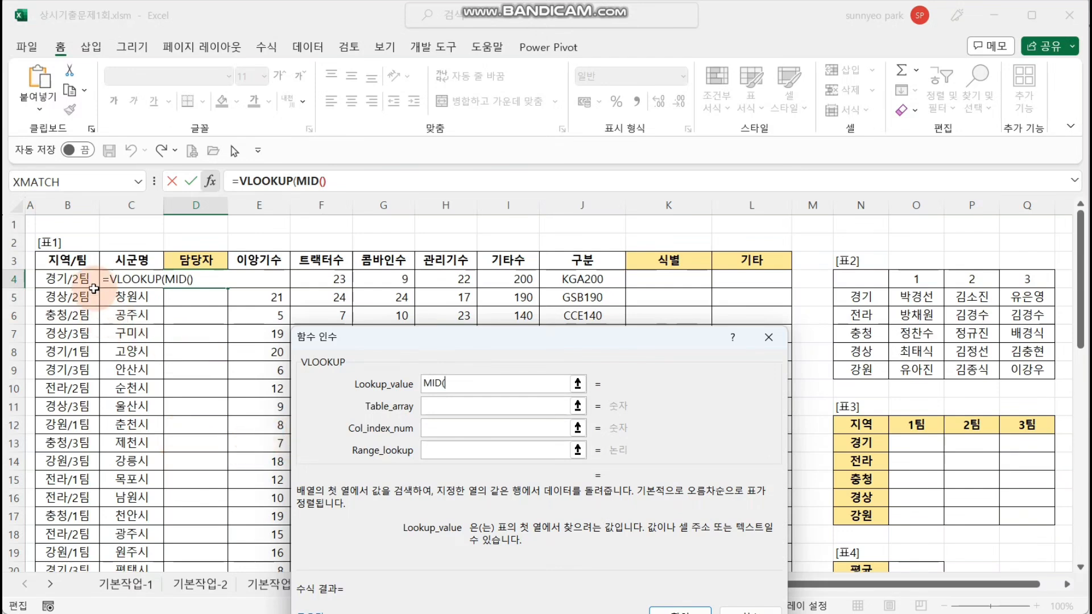
pyautogui.click(84, 280)
pyautogui.write(',1,2')
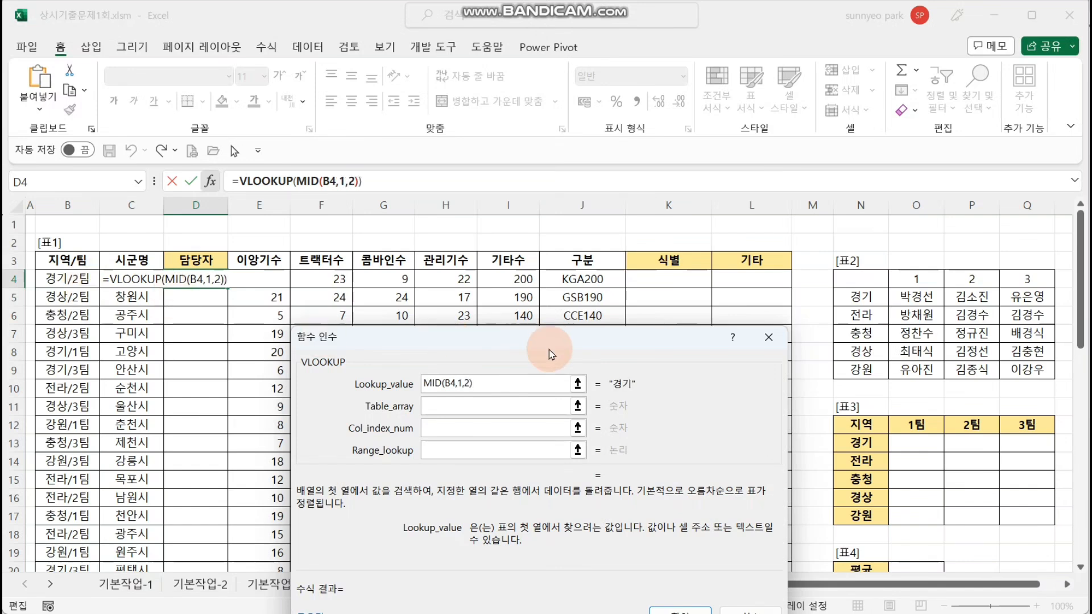
# Set the VLOOKUP table array to the 표2 data as the absolute range $N$5:$Q$9
pyautogui.click(488, 405)
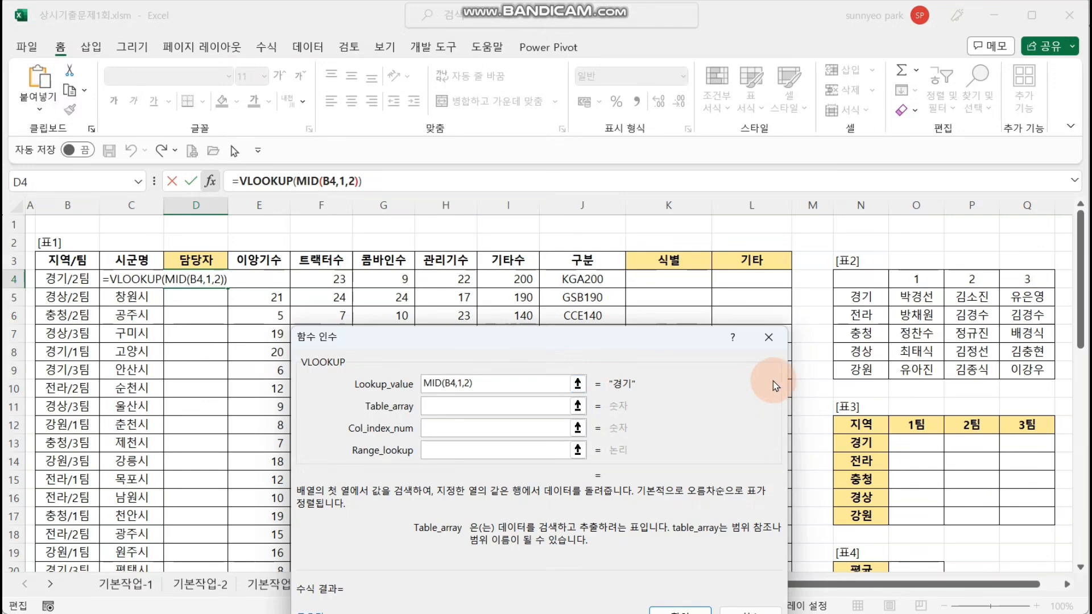
pyautogui.moveTo(858, 300); pyautogui.dragTo(1007, 370)
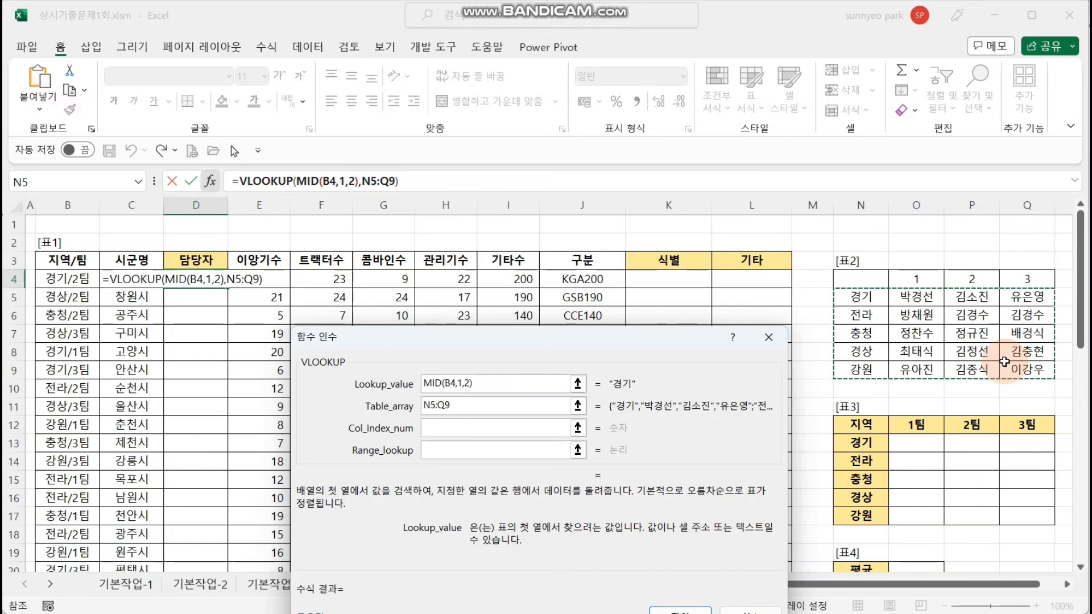
pyautogui.press('F4')
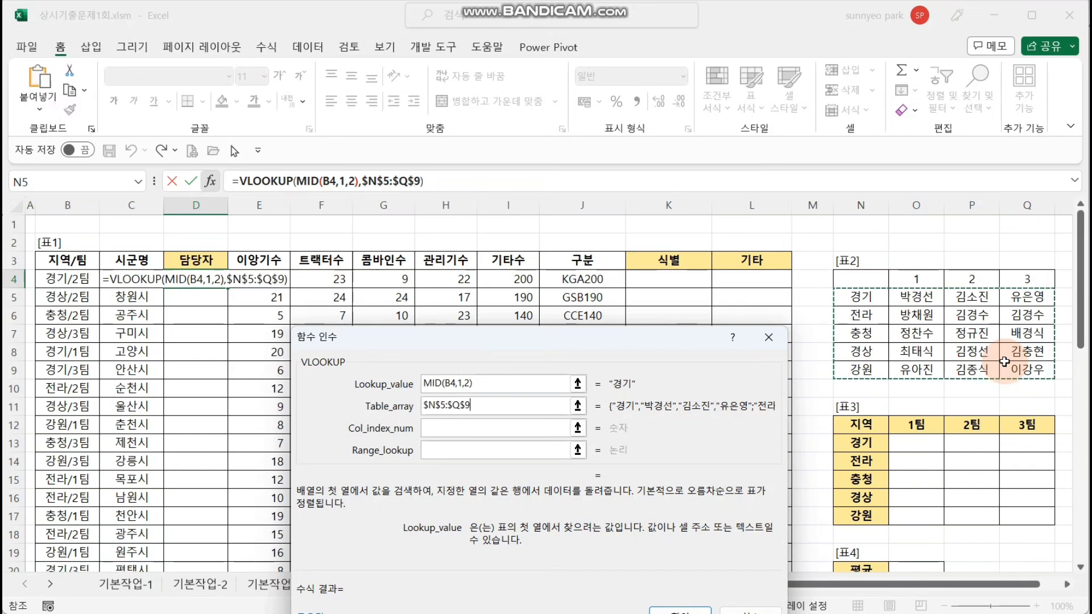
pyautogui.click(515, 427)
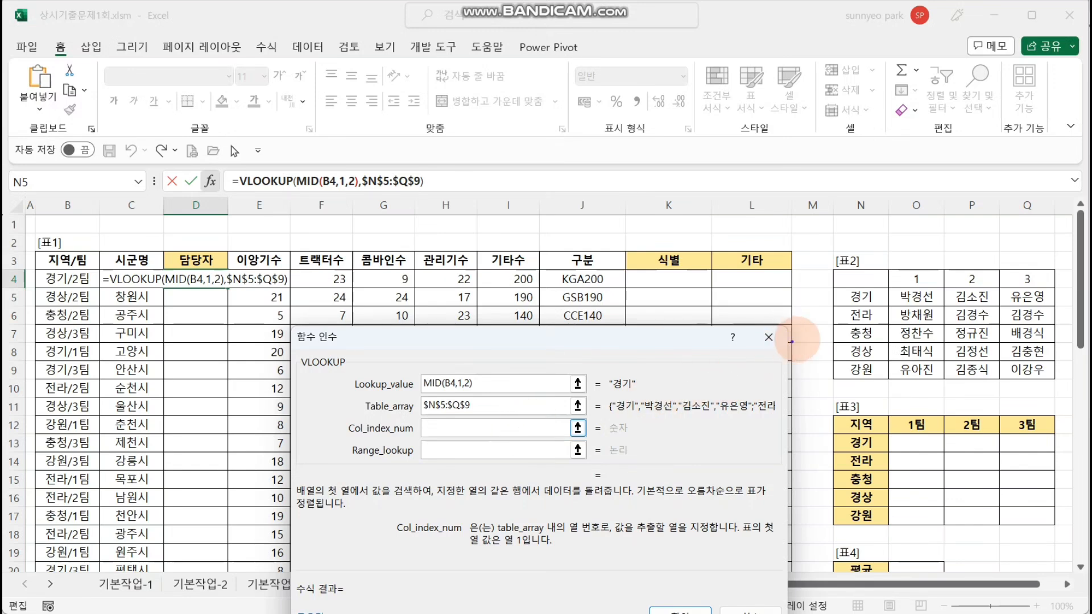
pyautogui.moveTo(829, 287); pyautogui.dragTo(1055, 387)
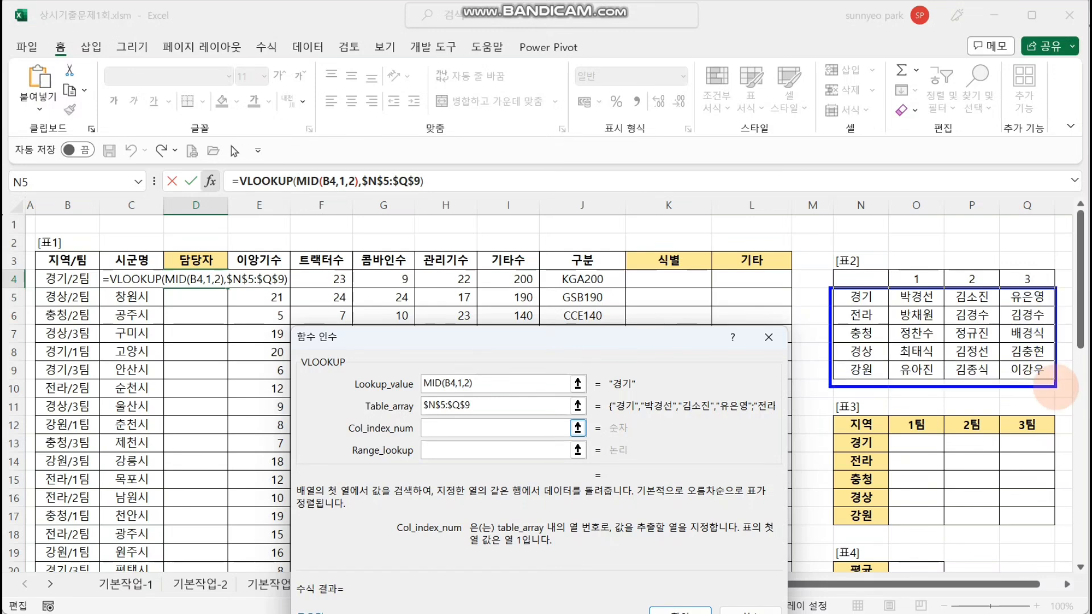
pyautogui.moveTo(879, 346)
pyautogui.mouseDown()
pyautogui.moveTo(834, 354)
pyautogui.moveTo(834, 392)
pyautogui.mouseUp()
pyautogui.moveTo(851, 323); pyautogui.dragTo(856, 406)
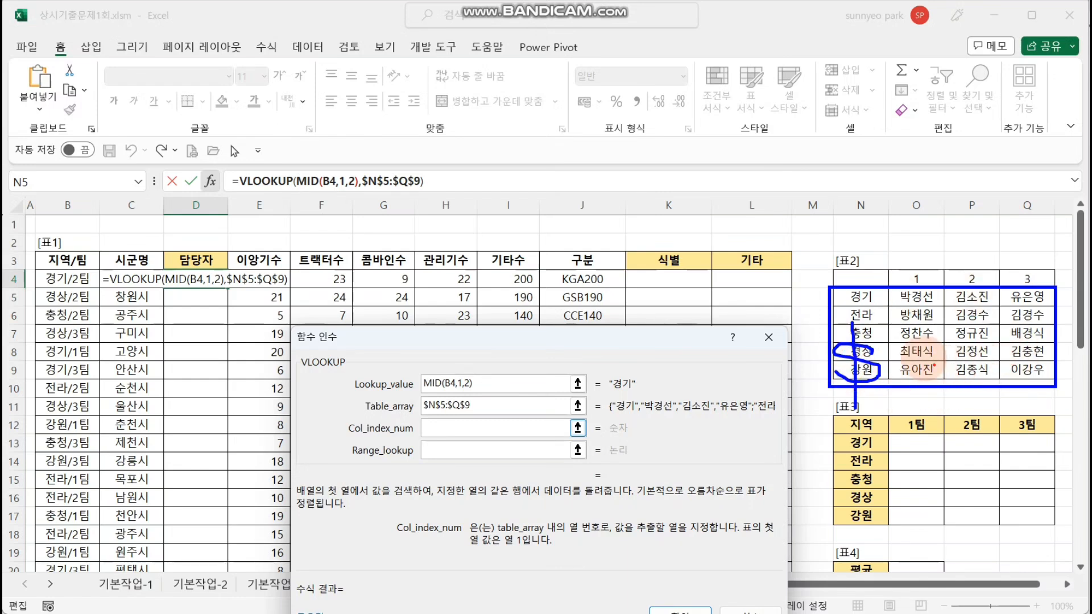
pyautogui.moveTo(903, 357)
pyautogui.mouseDown()
pyautogui.moveTo(920, 356)
pyautogui.moveTo(906, 391)
pyautogui.moveTo(931, 398)
pyautogui.mouseUp()
pyautogui.moveTo(966, 344)
pyautogui.mouseDown()
pyautogui.moveTo(981, 343)
pyautogui.moveTo(961, 388)
pyautogui.mouseUp()
pyautogui.moveTo(1011, 334)
pyautogui.mouseDown()
pyautogui.moveTo(1003, 369)
pyautogui.moveTo(1043, 364)
pyautogui.moveTo(1021, 402)
pyautogui.mouseUp()
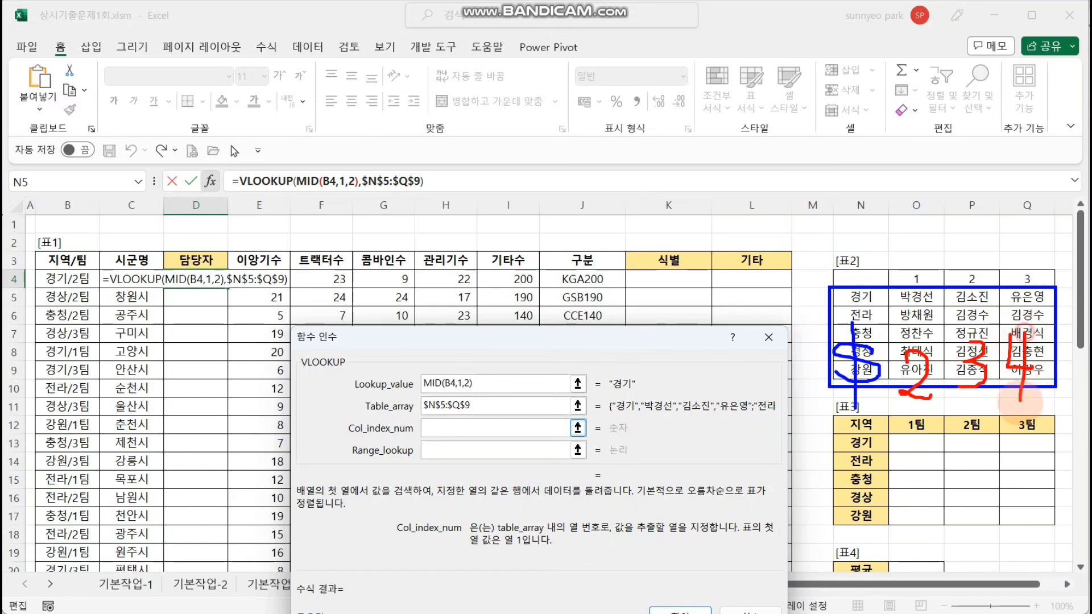
pyautogui.moveTo(403, 444); pyautogui.dragTo(490, 444)
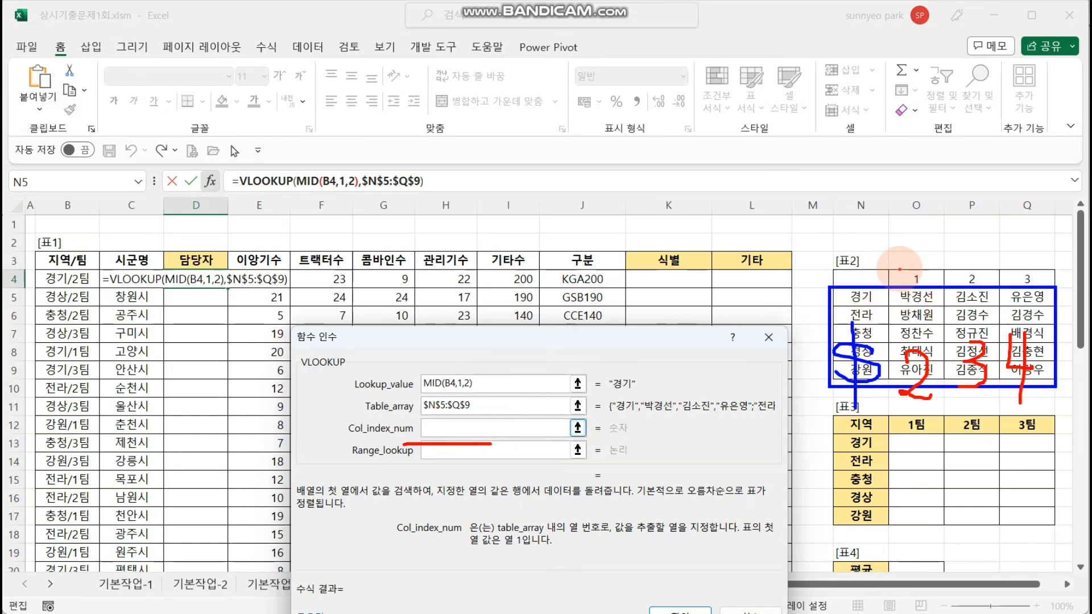
pyautogui.moveTo(888, 260); pyautogui.dragTo(1056, 297)
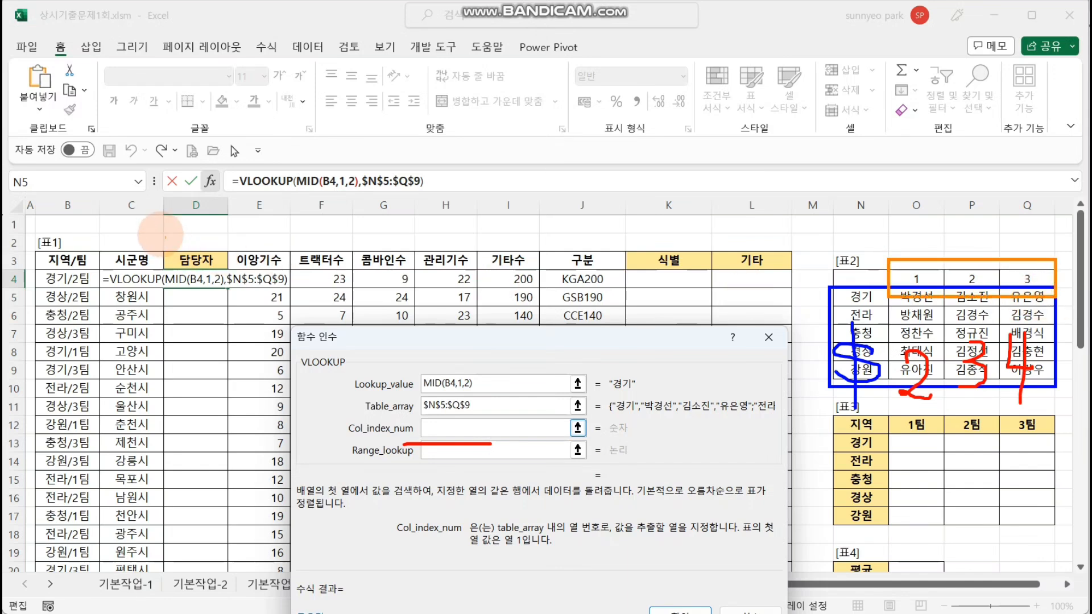
pyautogui.moveTo(65, 265); pyautogui.dragTo(83, 397)
pyautogui.moveTo(83, 443); pyautogui.dragTo(85, 534)
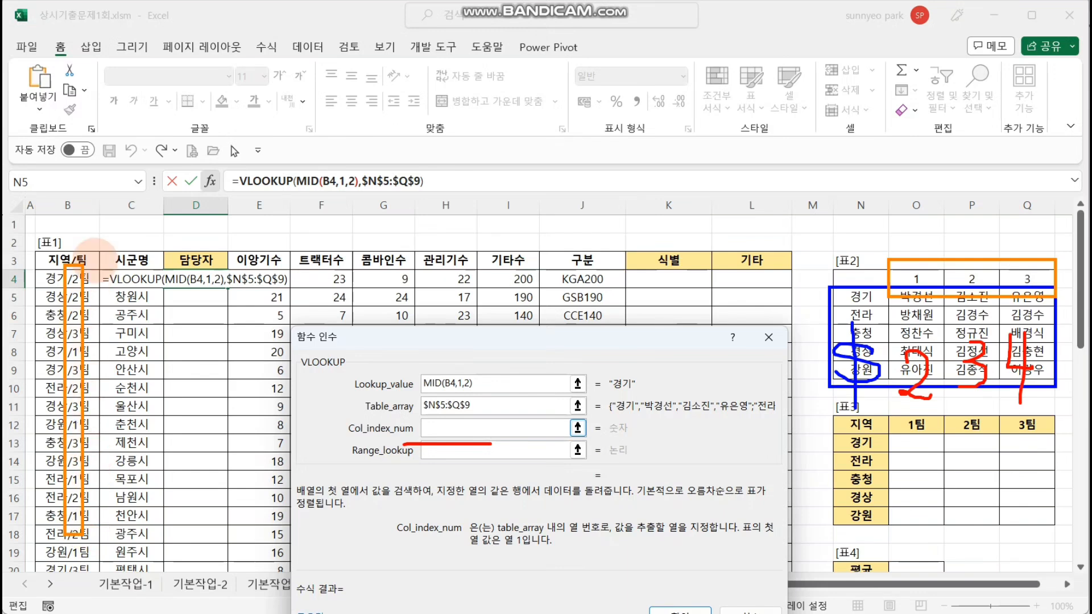
pyautogui.moveTo(84, 213); pyautogui.dragTo(80, 250)
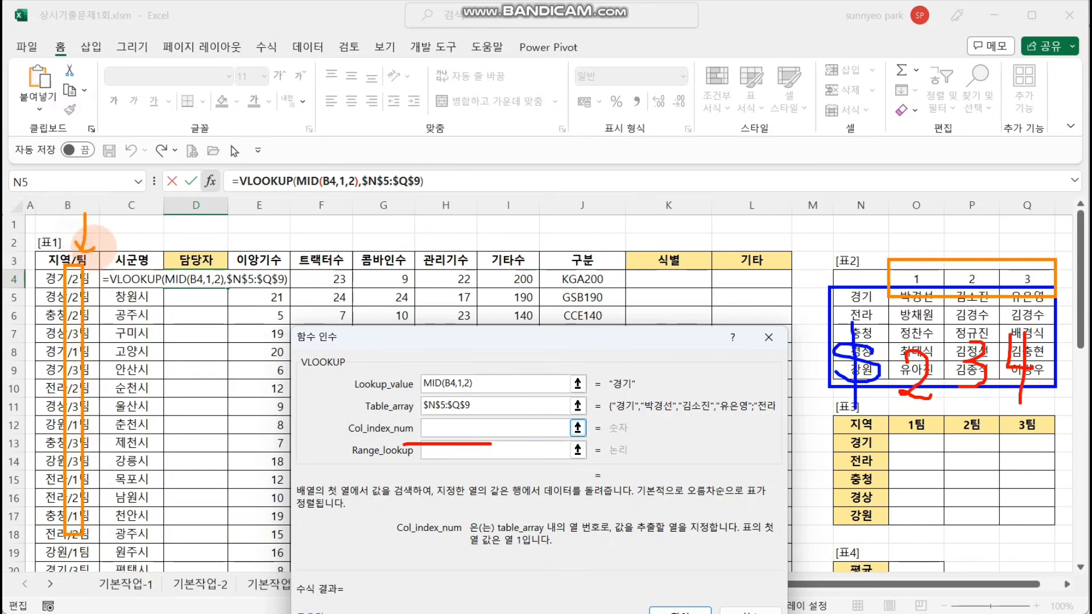
pyautogui.moveTo(183, 233)
pyautogui.mouseDown()
pyautogui.moveTo(183, 249)
pyautogui.moveTo(215, 250)
pyautogui.moveTo(174, 267)
pyautogui.mouseUp()
pyautogui.moveTo(236, 226); pyautogui.dragTo(241, 257)
pyautogui.moveTo(108, 235)
pyautogui.mouseDown()
pyautogui.moveTo(121, 259)
pyautogui.moveTo(139, 229)
pyautogui.mouseUp()
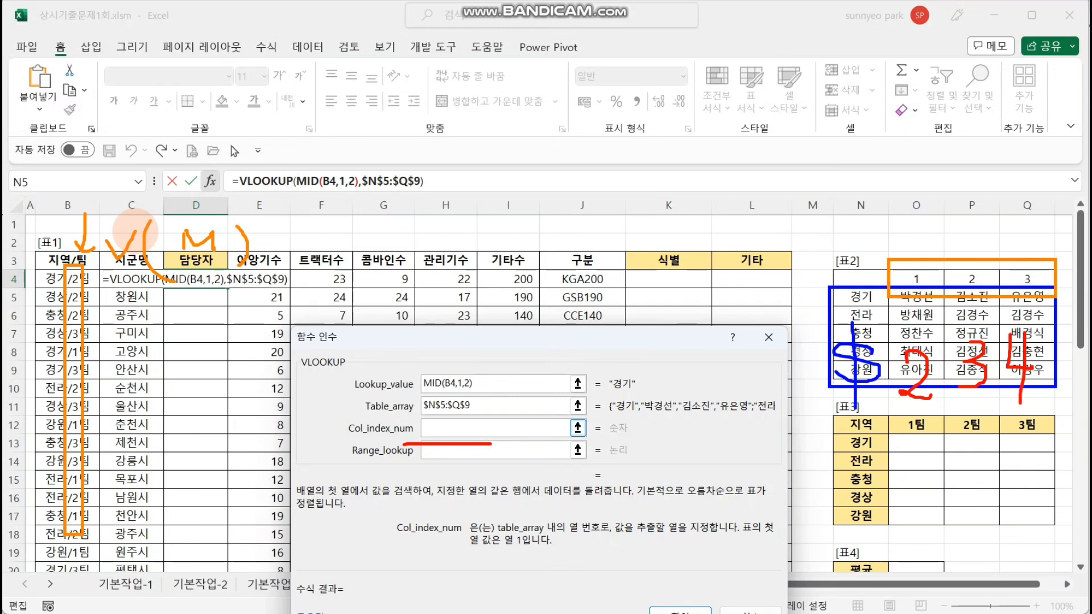
pyautogui.moveTo(468, 211)
pyautogui.mouseDown()
pyautogui.moveTo(469, 266)
pyautogui.moveTo(502, 268)
pyautogui.moveTo(523, 299)
pyautogui.mouseUp()
pyautogui.moveTo(541, 237)
pyautogui.mouseDown()
pyautogui.moveTo(638, 238)
pyautogui.moveTo(676, 295)
pyautogui.moveTo(644, 289)
pyautogui.mouseUp()
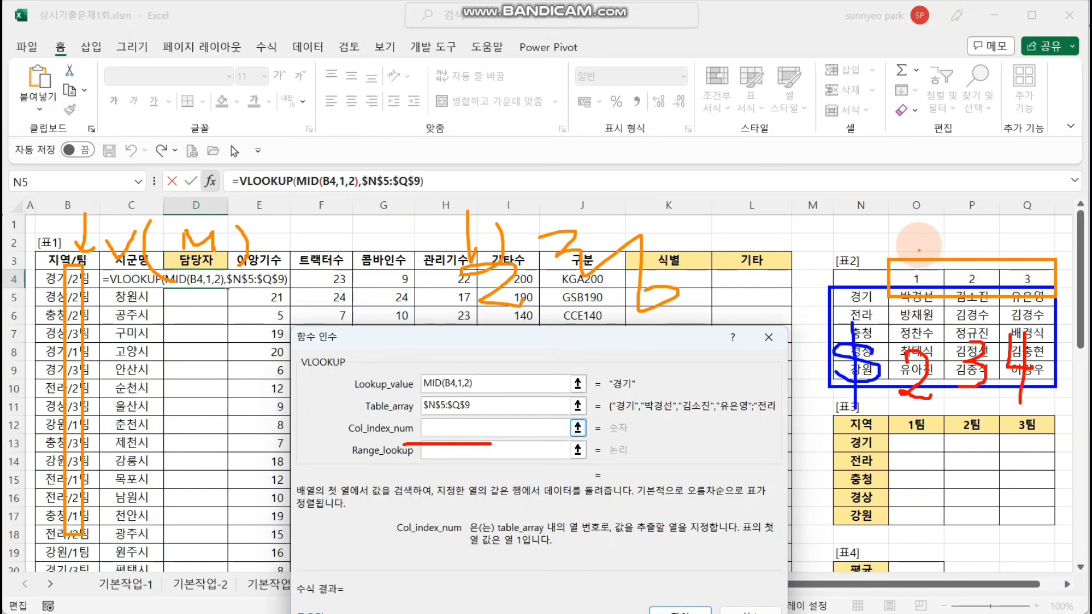
pyautogui.moveTo(917, 241)
pyautogui.mouseDown()
pyautogui.moveTo(918, 259)
pyautogui.moveTo(1029, 246)
pyautogui.moveTo(1018, 254)
pyautogui.mouseUp()
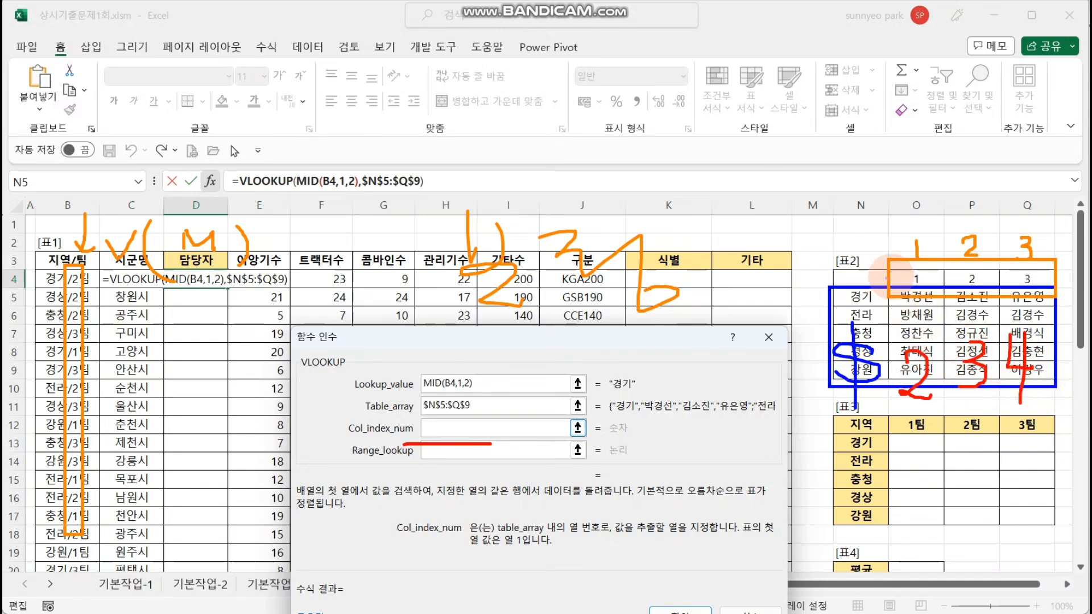
pyautogui.moveTo(905, 277)
pyautogui.mouseDown()
pyautogui.moveTo(865, 278)
pyautogui.moveTo(865, 369)
pyautogui.moveTo(904, 369)
pyautogui.mouseUp()
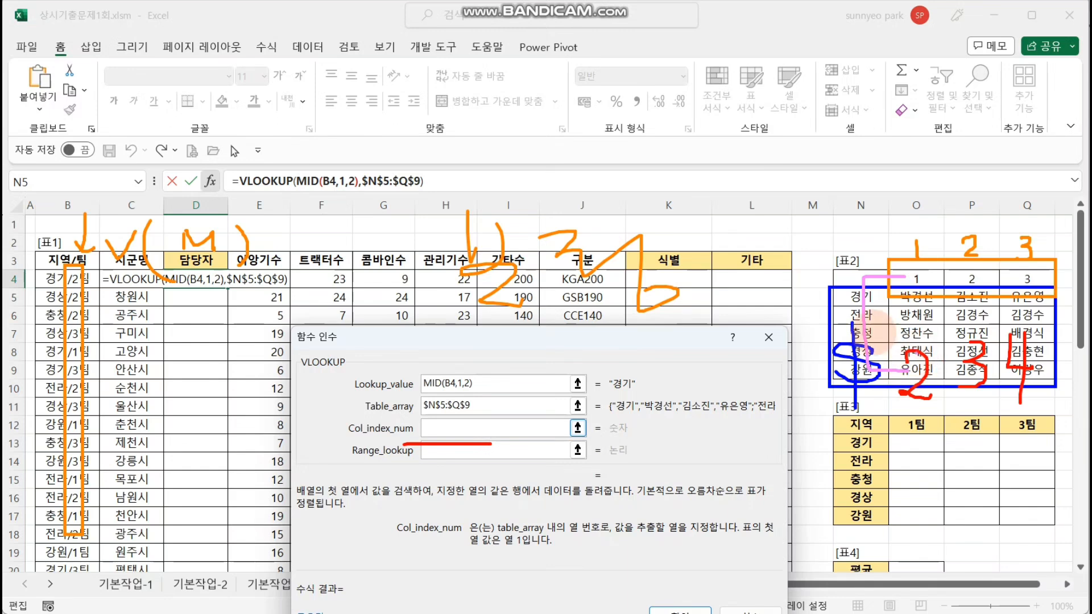
pyautogui.moveTo(791, 284); pyautogui.dragTo(790, 316)
pyautogui.moveTo(805, 265)
pyautogui.mouseDown()
pyautogui.moveTo(759, 307)
pyautogui.moveTo(803, 325)
pyautogui.mouseUp()
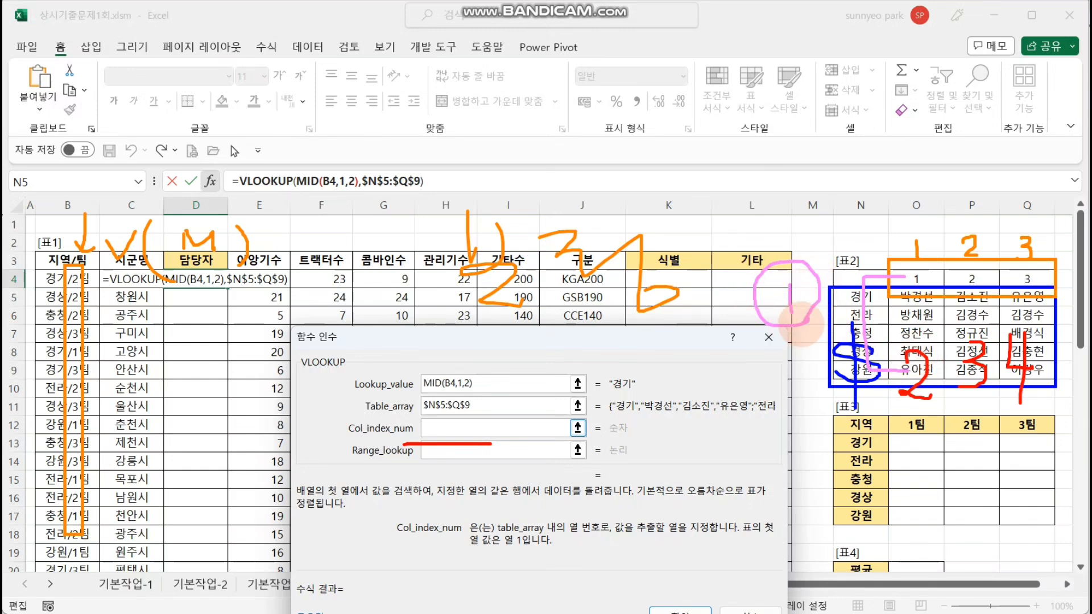
pyautogui.moveTo(710, 301)
pyautogui.mouseDown()
pyautogui.moveTo(736, 301)
pyautogui.moveTo(723, 321)
pyautogui.moveTo(746, 337)
pyautogui.mouseUp()
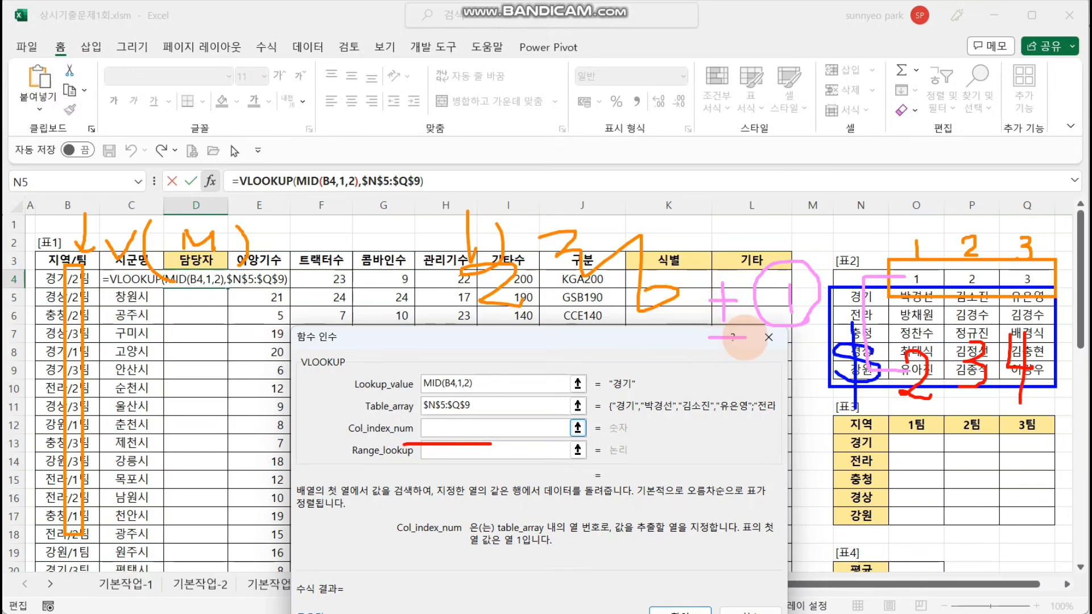
pyautogui.press('Escape')
# Nest a MATCH function as the VLOOKUP column index and switch to the arguments of MATCH
pyautogui.click(542, 427)
pyautogui.write('MA')
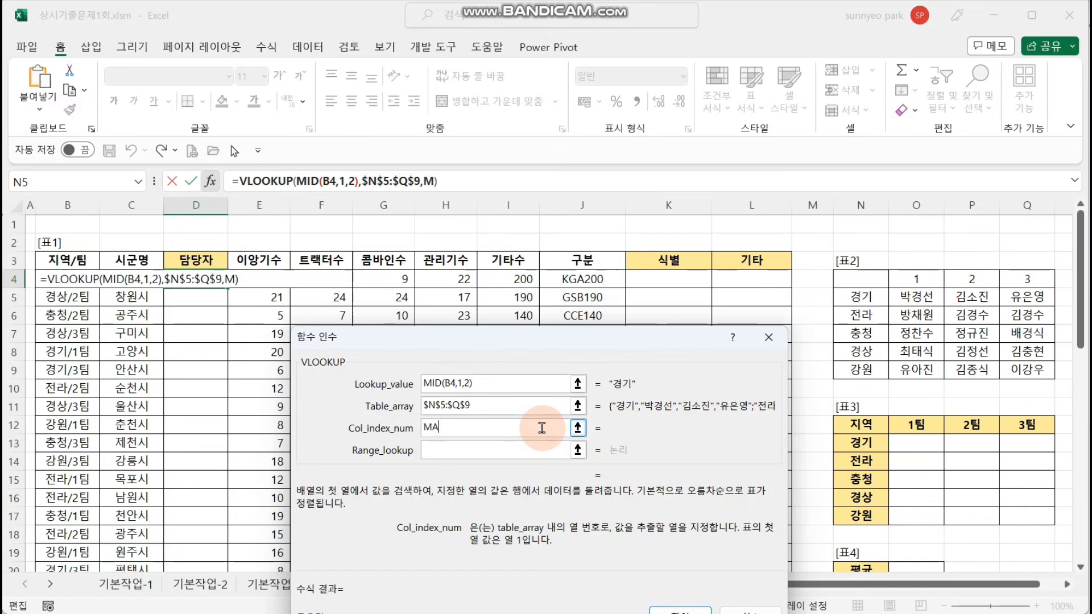
pyautogui.write('TCH(')
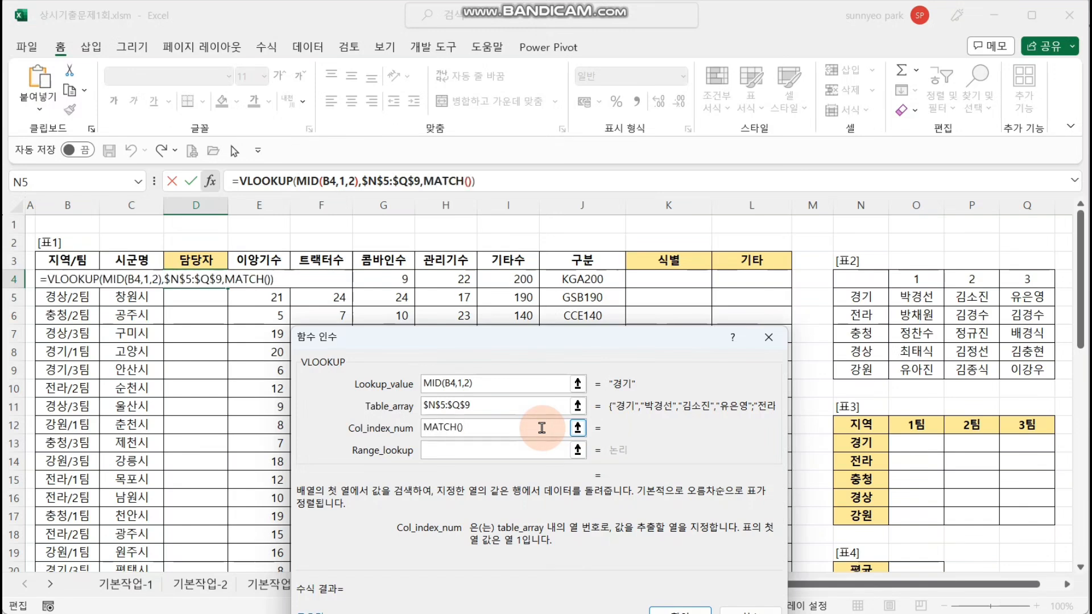
pyautogui.click(458, 181)
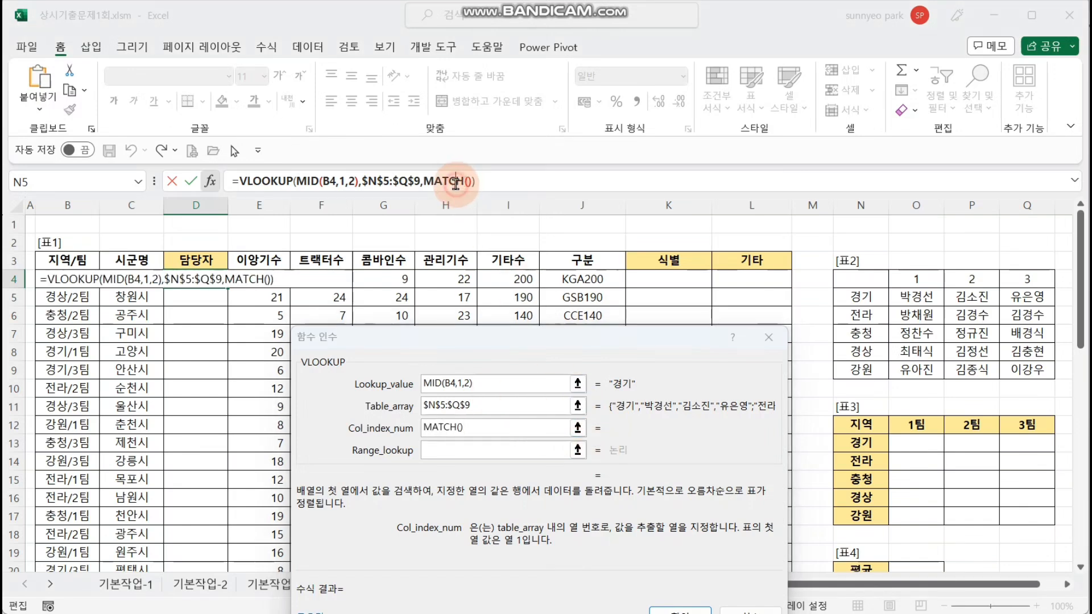
pyautogui.click(477, 382)
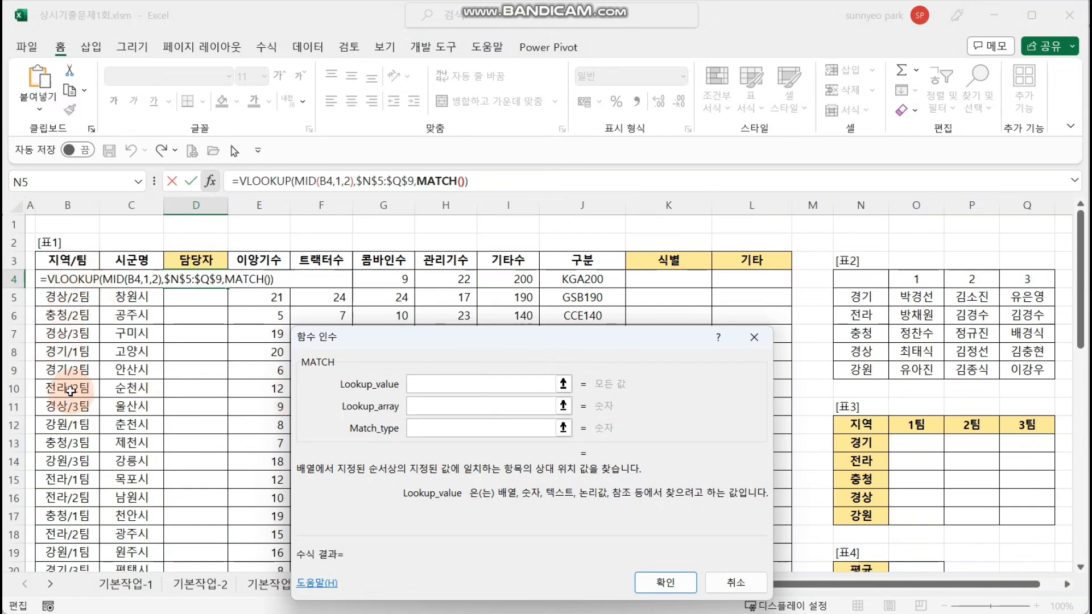
# Set the MATCH lookup value to MID(B4,4,1) to extract the team number
pyautogui.write('MID(')
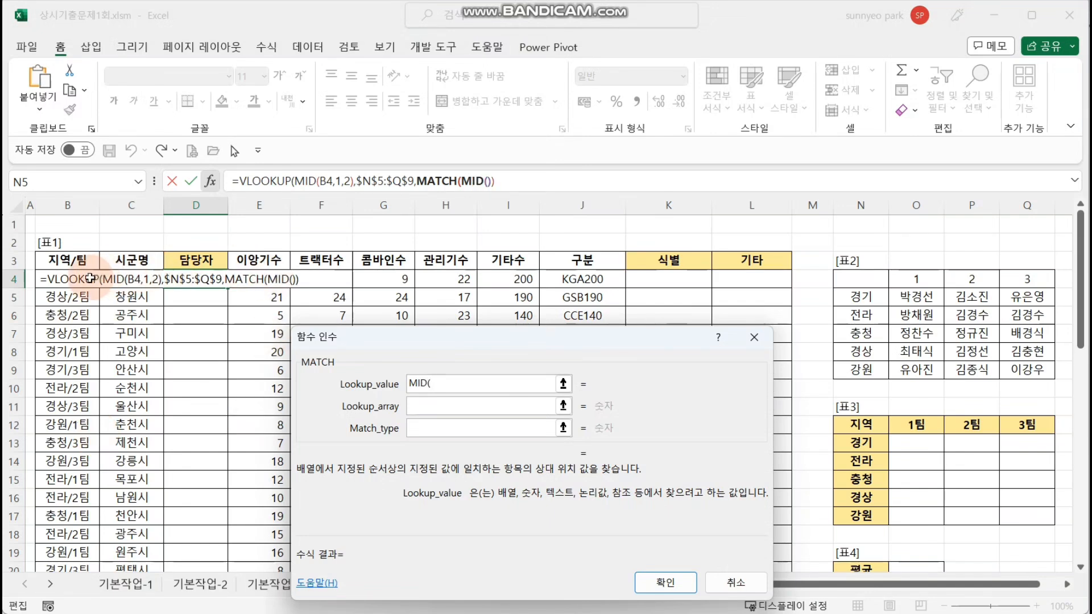
pyautogui.click(90, 277)
pyautogui.write(',4,1')
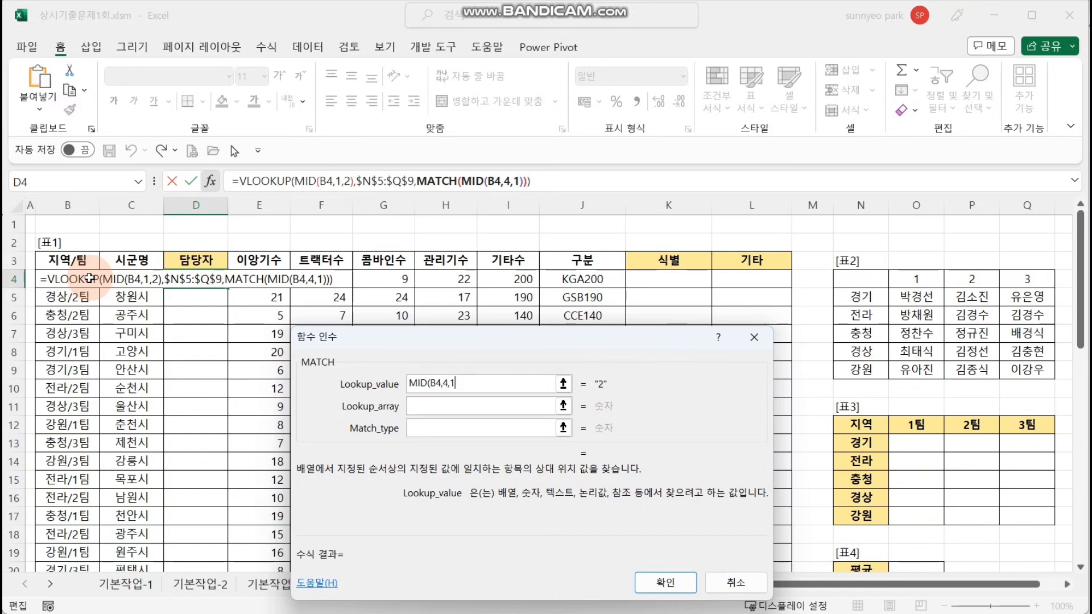
pyautogui.click(536, 388)
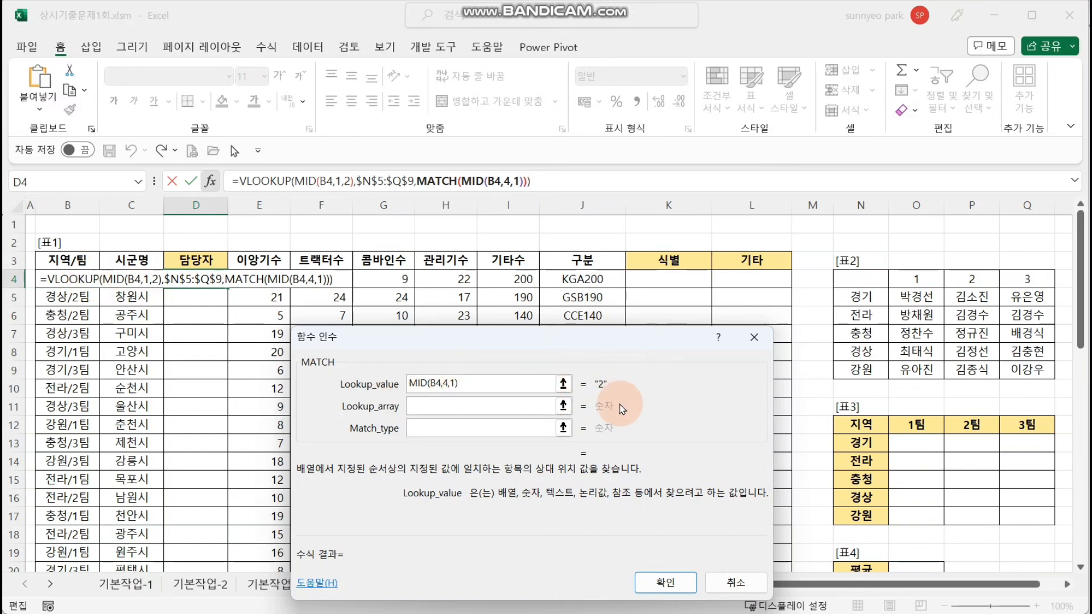
# Wrap the MATCH lookup value in VALUE so that it reads VALUE(MID(B4,4,1))
pyautogui.click(411, 388)
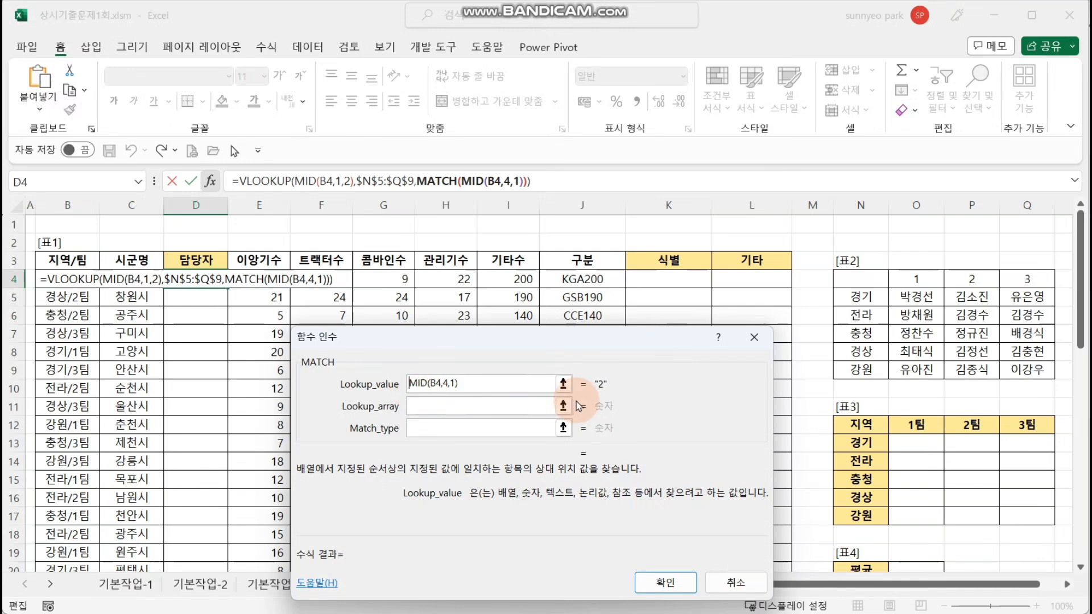
pyautogui.write('VALUE(')
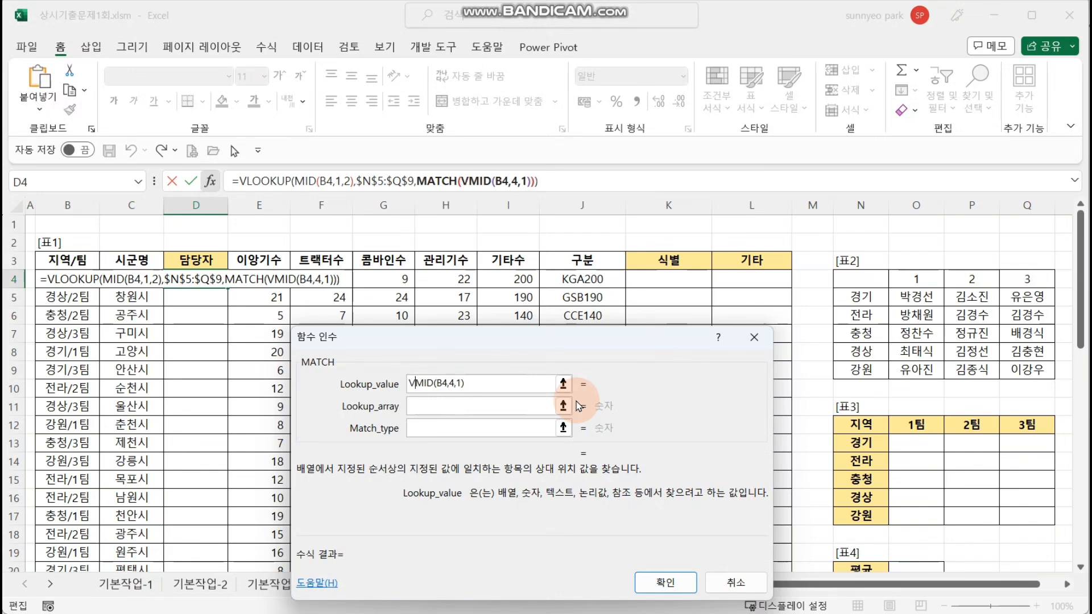
pyautogui.click(518, 381)
pyautogui.write(')')
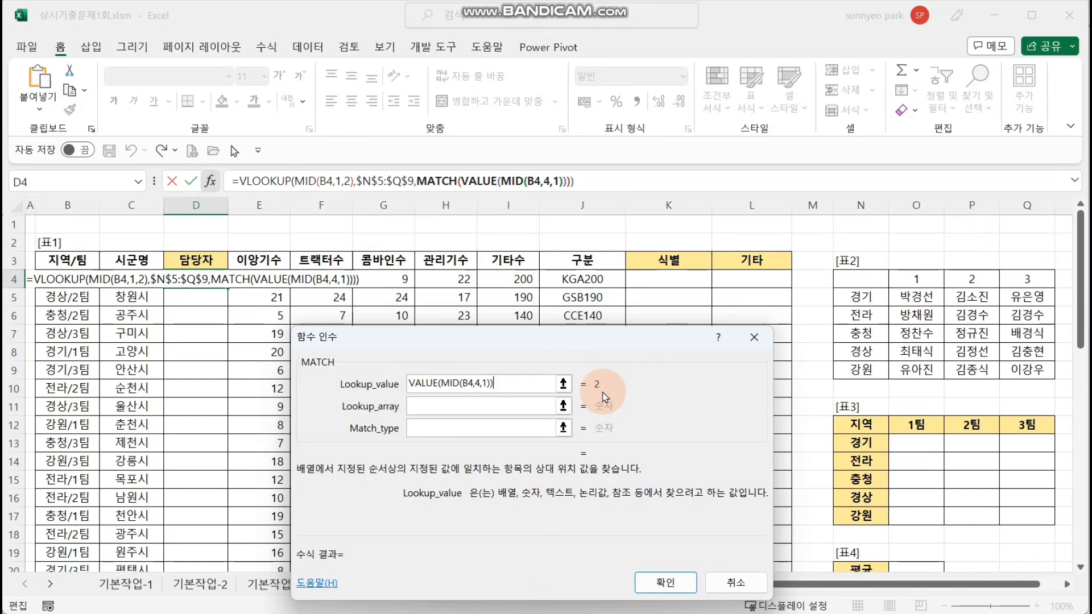
# Set the MATCH lookup array to the 표2 team numbers as absolute range $O$4:$Q$4 and the match type to 1
pyautogui.click(535, 405)
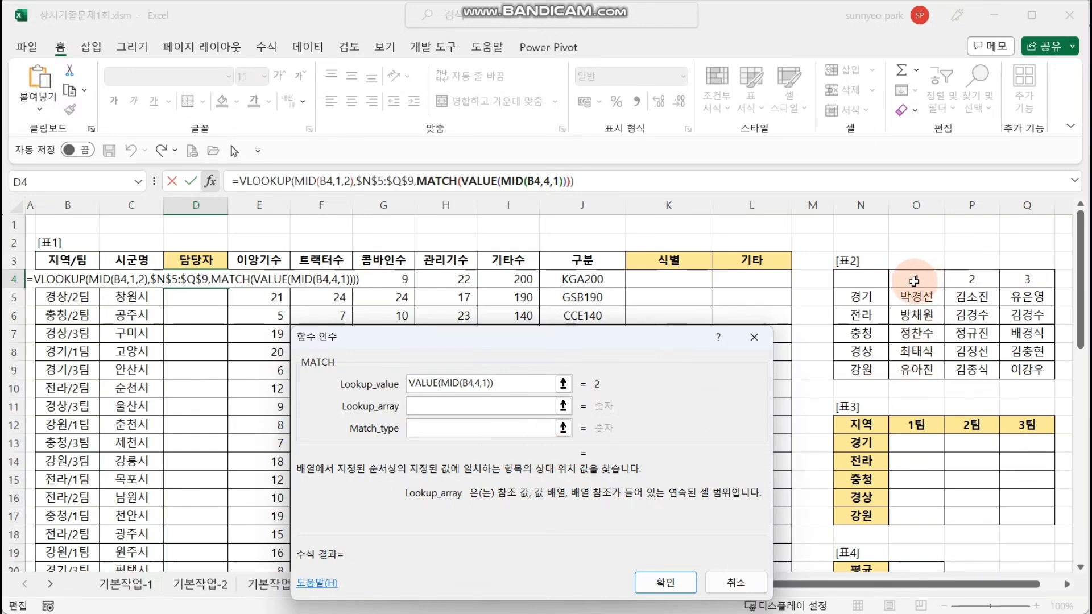
pyautogui.moveTo(914, 280); pyautogui.dragTo(1014, 283)
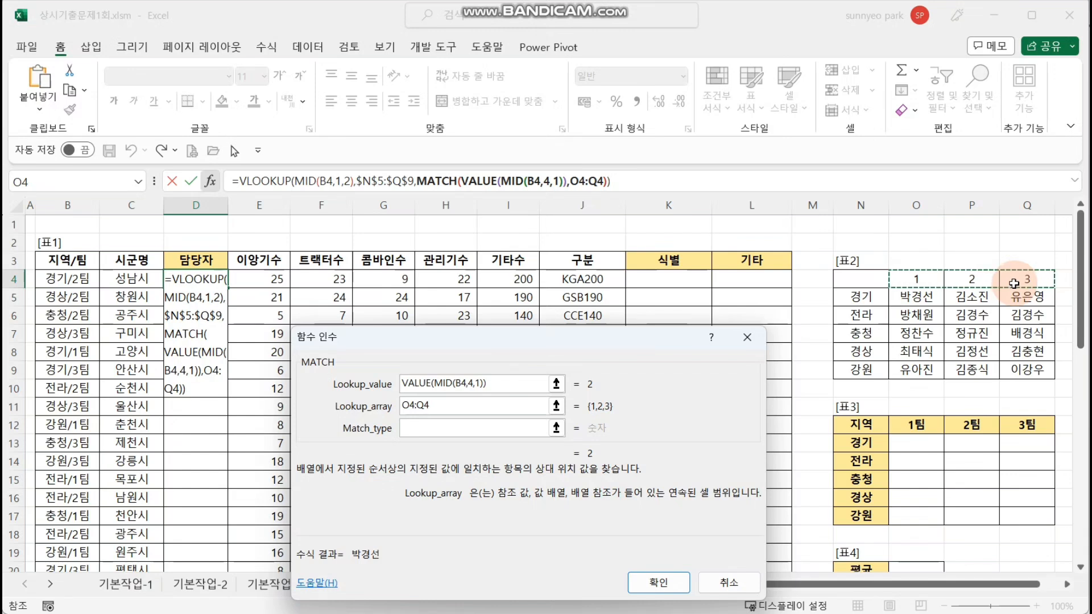
pyautogui.press('F4')
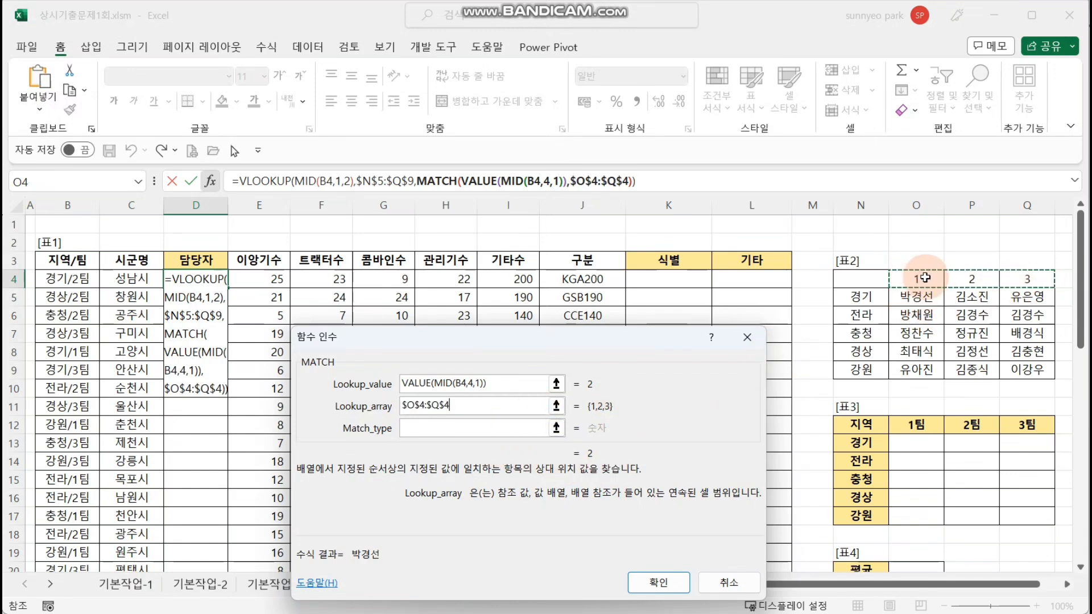
pyautogui.click(511, 428)
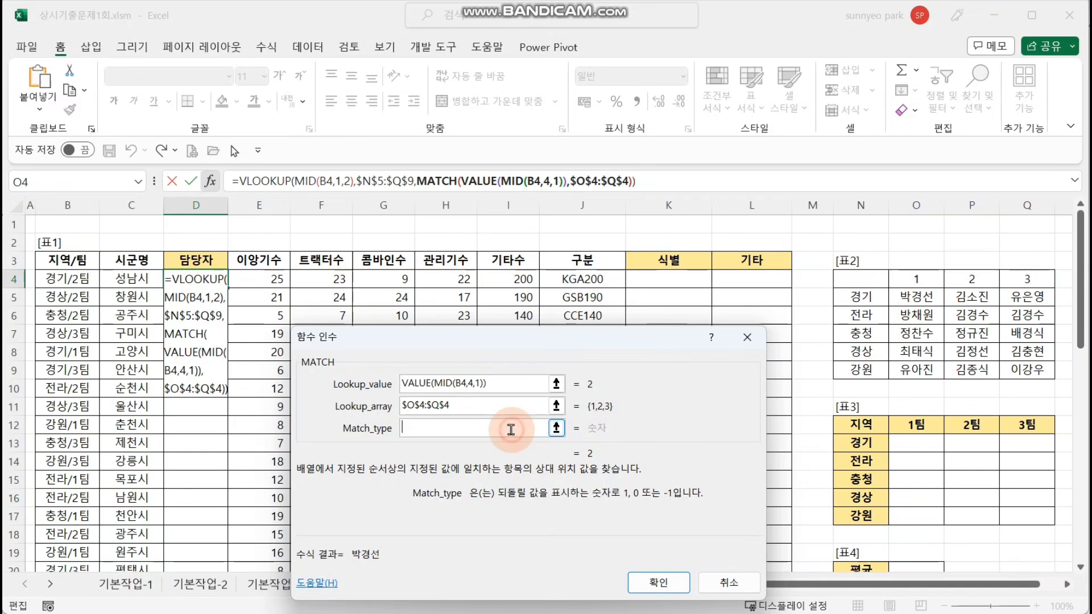
pyautogui.write('1')
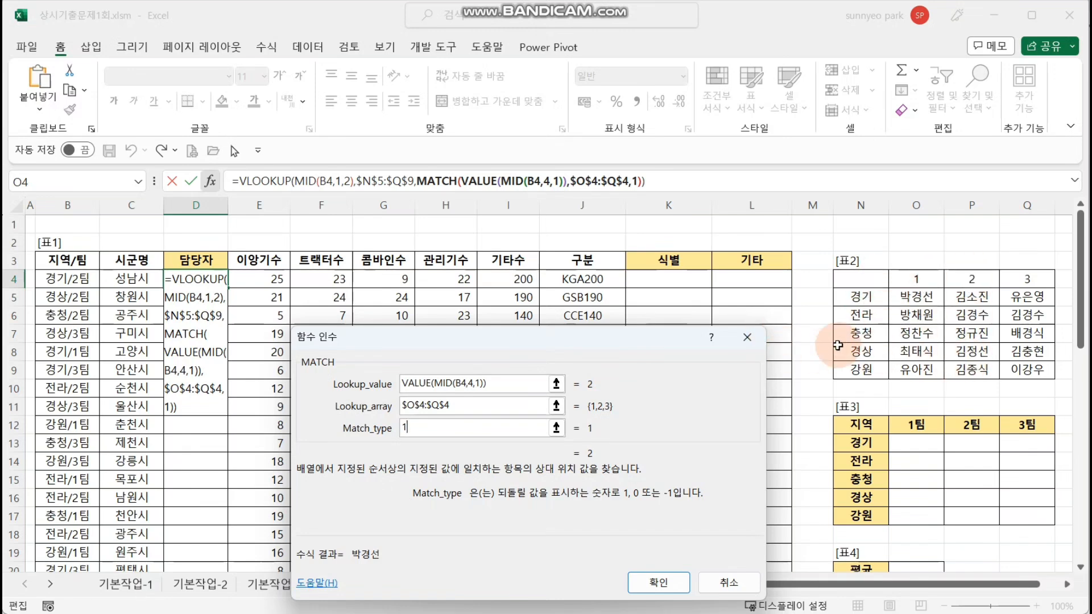
# Return to the VLOOKUP arguments and add +1 after the MATCH function in the column index
pyautogui.click(259, 180)
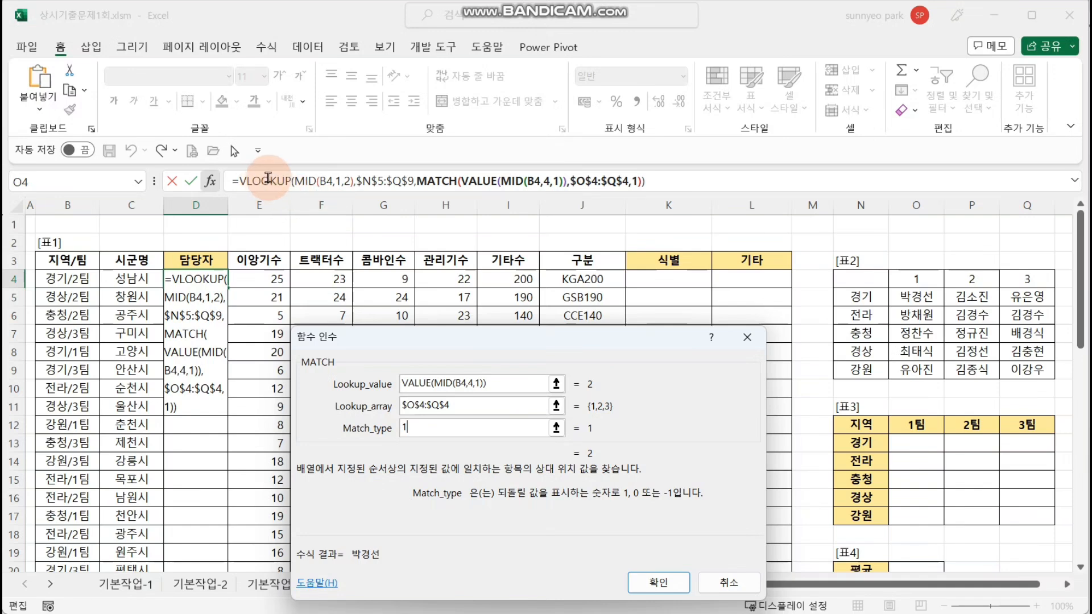
pyautogui.click(464, 457)
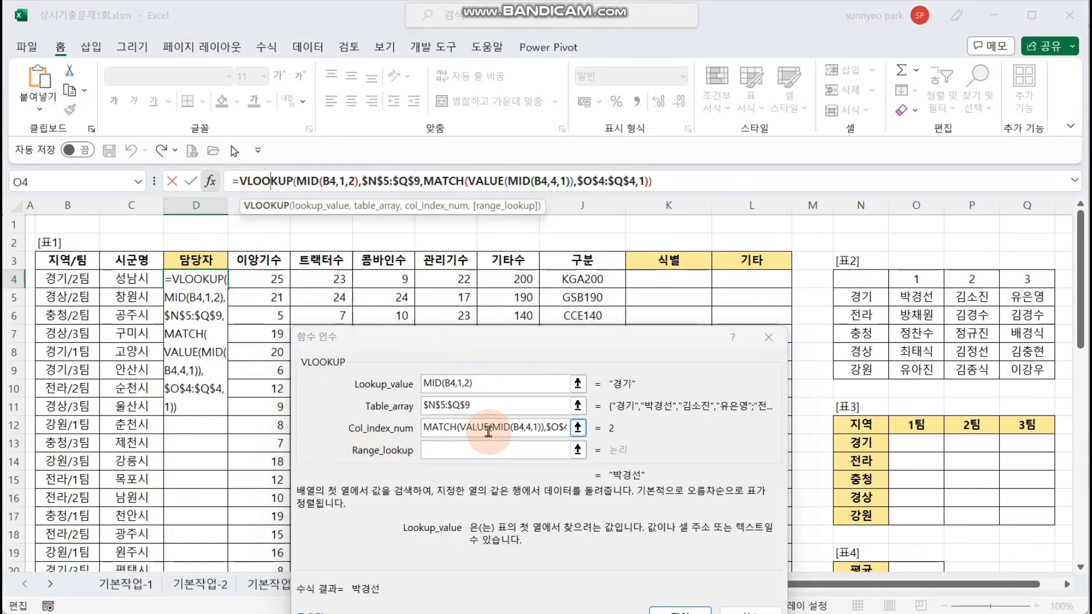
pyautogui.click(489, 429)
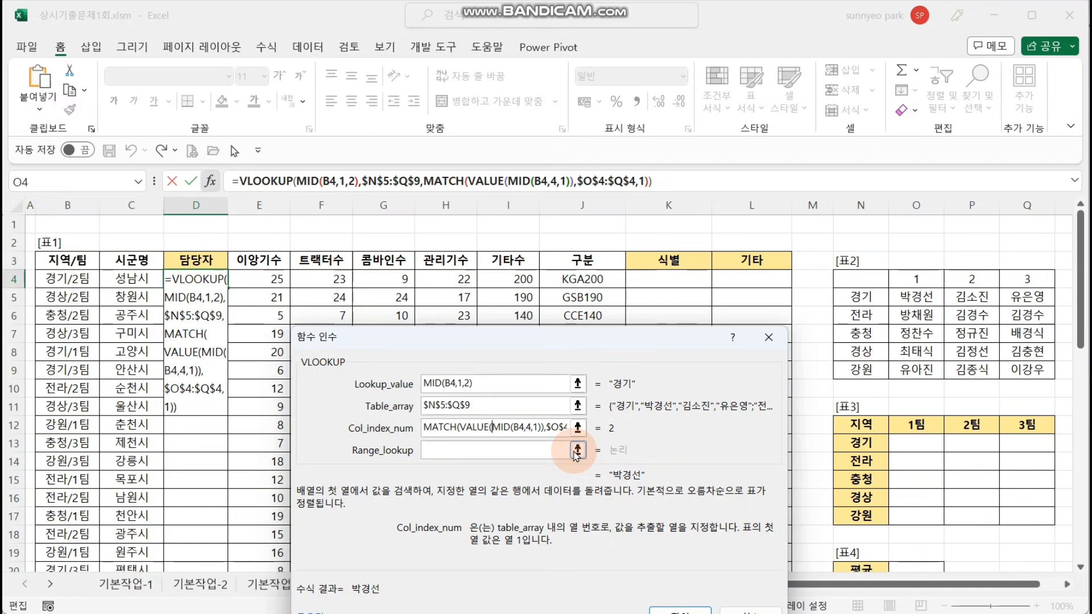
pyautogui.press('Right')
pyautogui.press('Right')
pyautogui.press('Right')
pyautogui.press('Right')
pyautogui.press('Right')
pyautogui.press('Right')
pyautogui.press('Right')
pyautogui.press('Right')
pyautogui.press('Right')
pyautogui.press('Right')
pyautogui.press('Right')
pyautogui.press('Right')
pyautogui.press('Right')
pyautogui.press('Right')
pyautogui.press('Right')
pyautogui.press('Right')
pyautogui.press('Right')
pyautogui.press('Right')
pyautogui.press('Right')
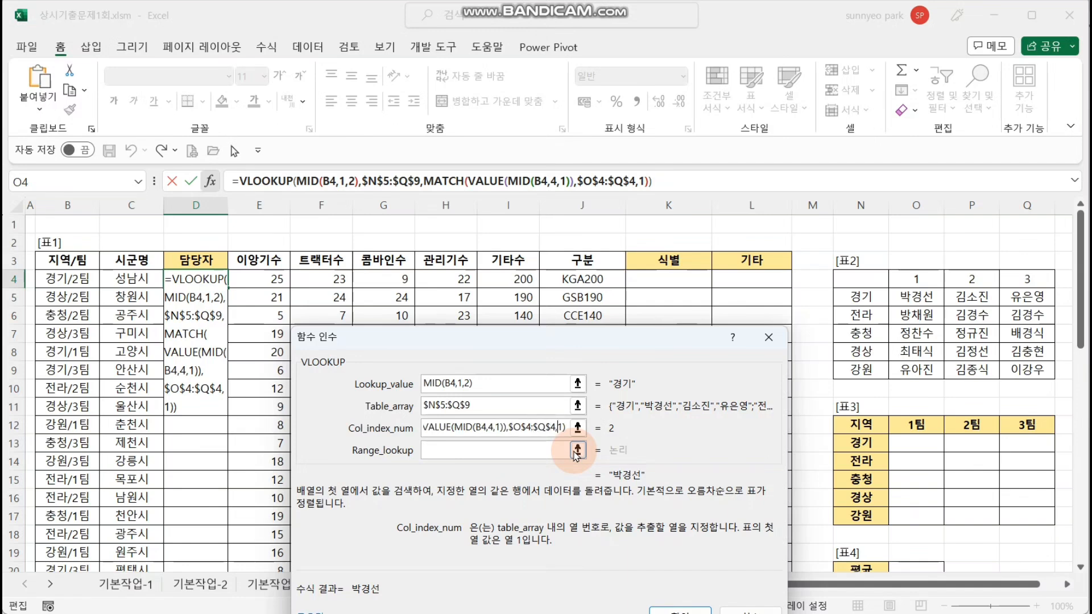
pyautogui.write('+1')
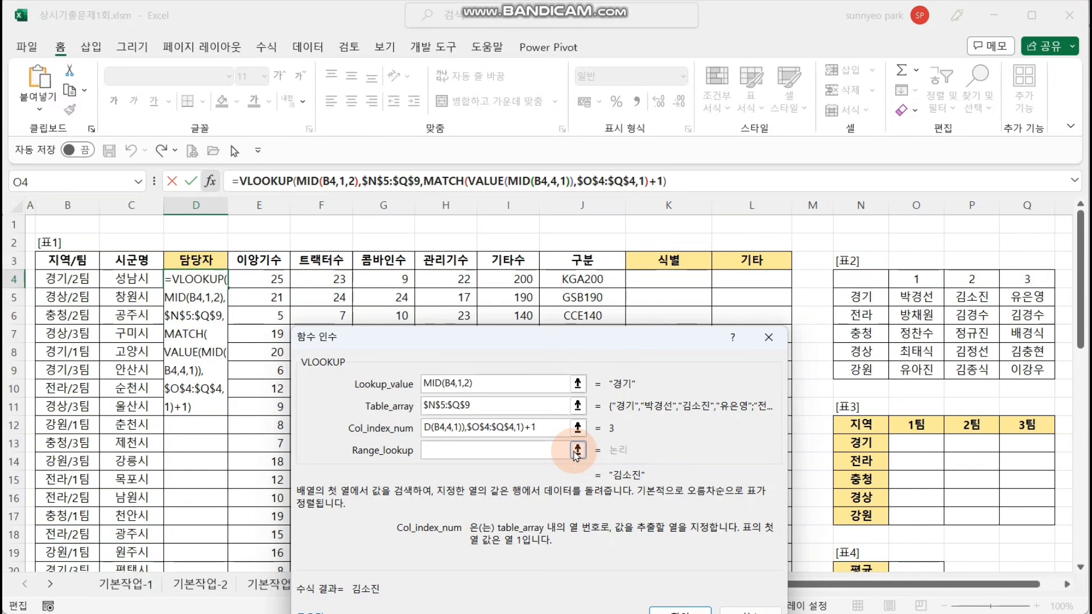
# Set the VLOOKUP range lookup to 0, complete the formula and fill it from D4 down to D13
pyautogui.click(522, 449)
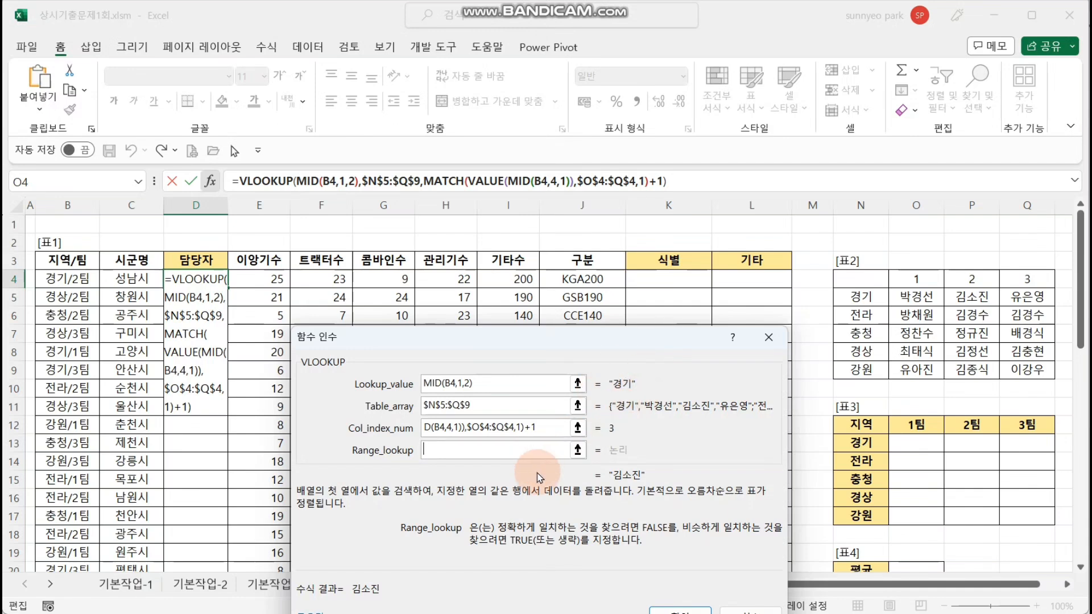
pyautogui.write('0')
pyautogui.press('Return')
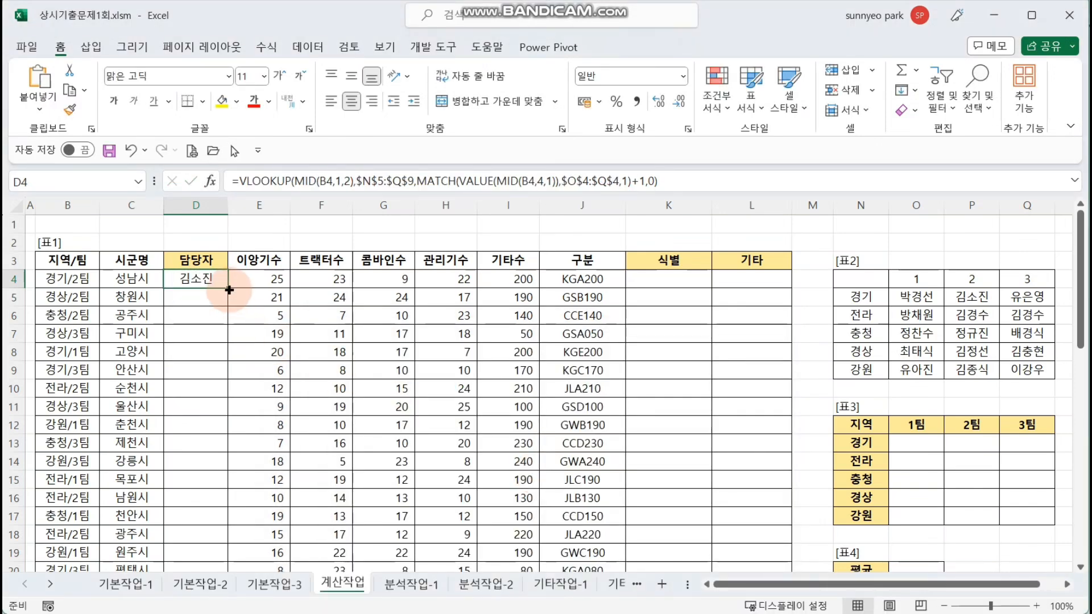
pyautogui.moveTo(229, 290); pyautogui.dragTo(220, 458)
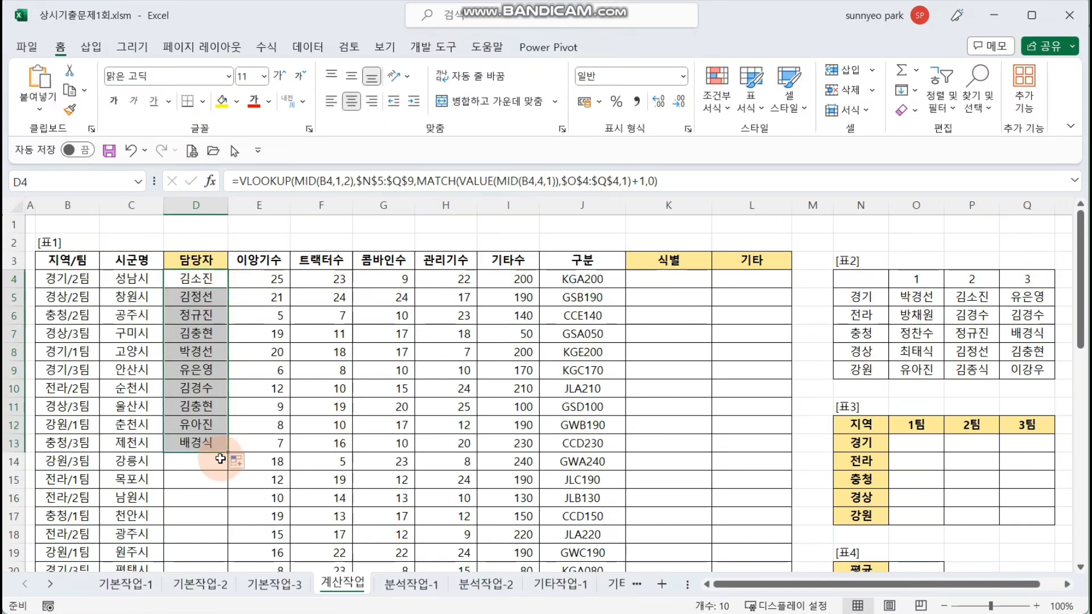
# Examine the references of the formula in D12 and compare its manager with the 강원 row and team 1 column of 표2
pyautogui.click(216, 425)
pyautogui.press('F2')
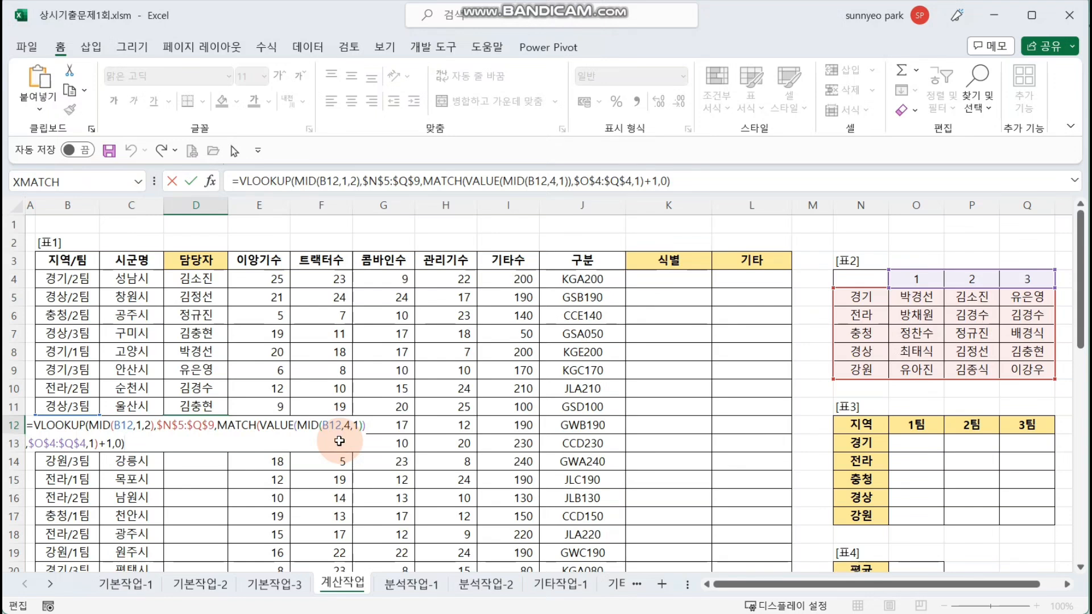
pyautogui.hotkey('ctrl', 'Return')
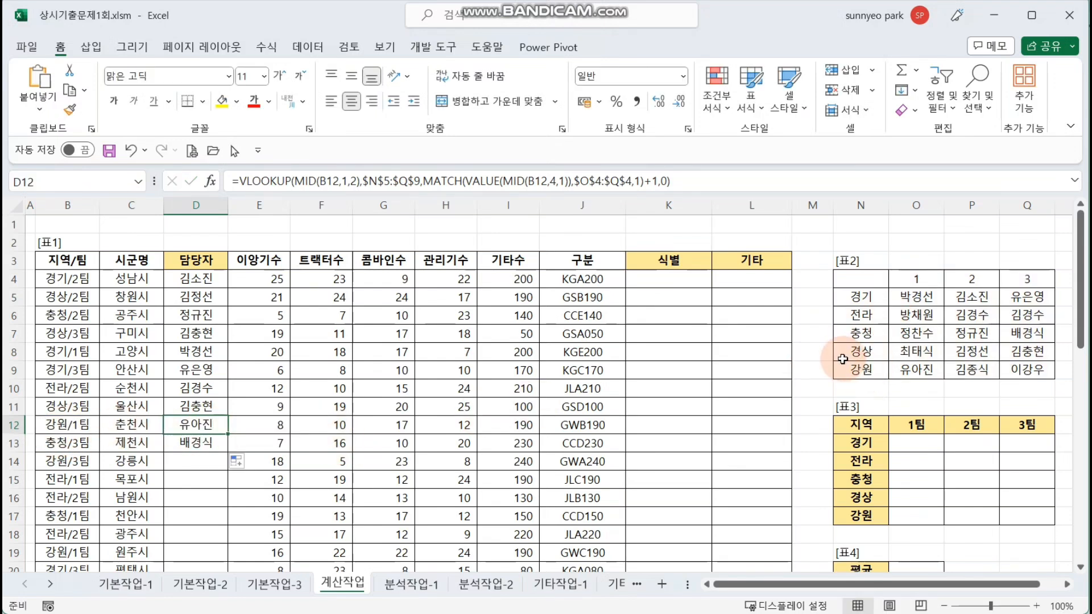
pyautogui.moveTo(835, 370); pyautogui.dragTo(910, 369)
pyautogui.moveTo(903, 256); pyautogui.dragTo(918, 374)
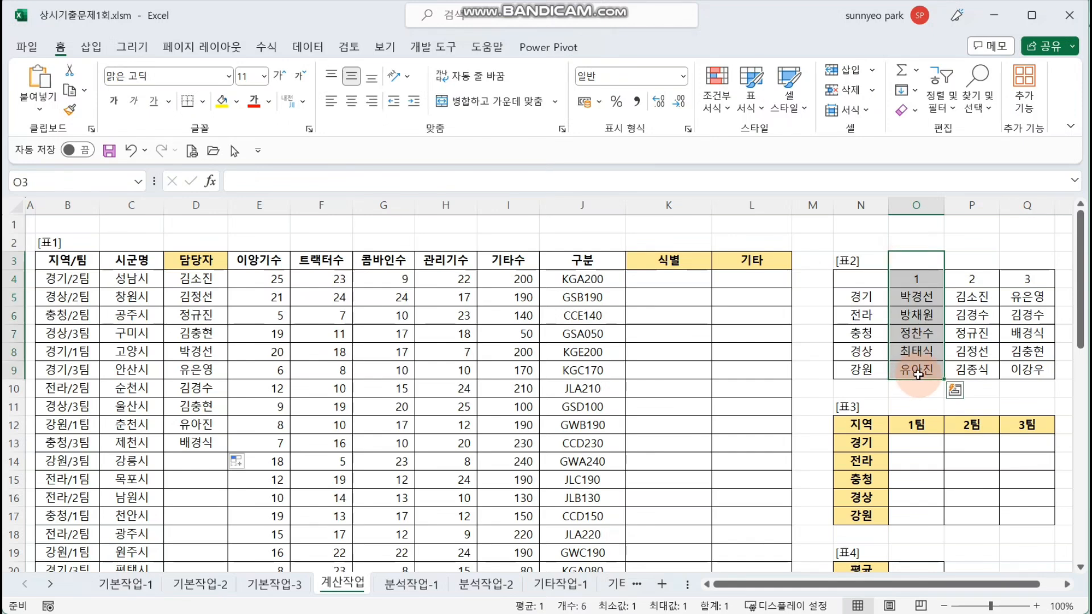
pyautogui.click(916, 375)
pyautogui.click(200, 369)
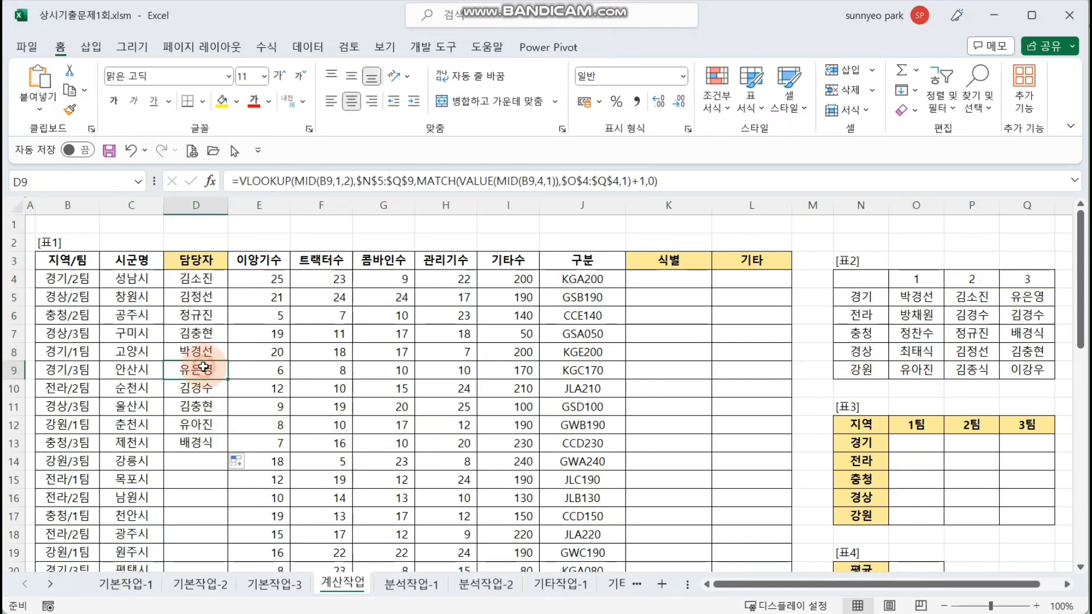
# Extend the 담당자 formula from D13 down to D41 and check the references of the formula in D35
pyautogui.click(210, 442)
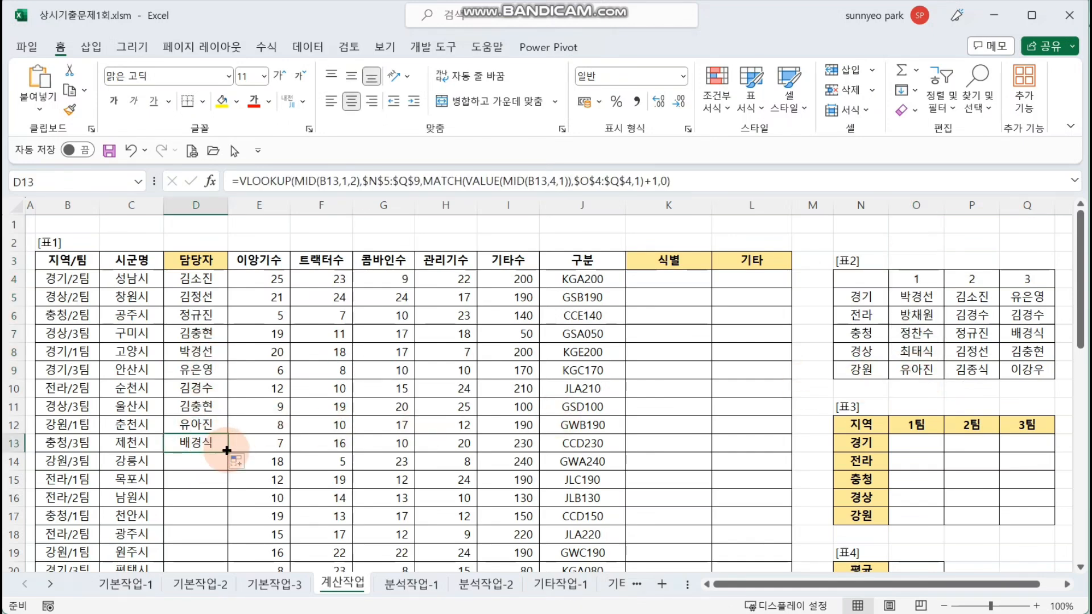
pyautogui.moveTo(227, 450); pyautogui.dragTo(232, 520)
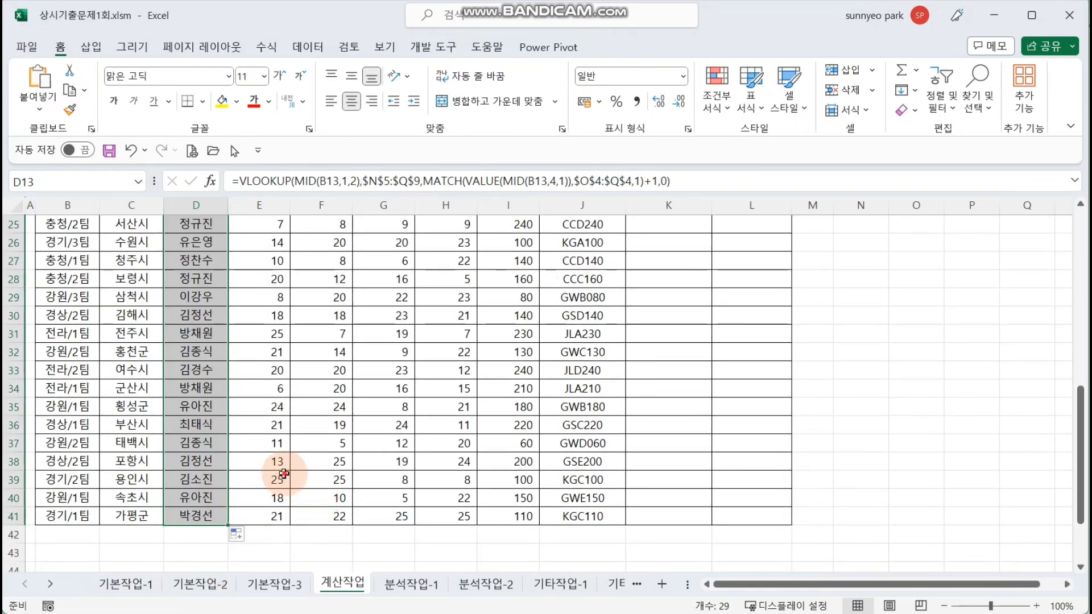
pyautogui.click(283, 475)
pyautogui.click(218, 411)
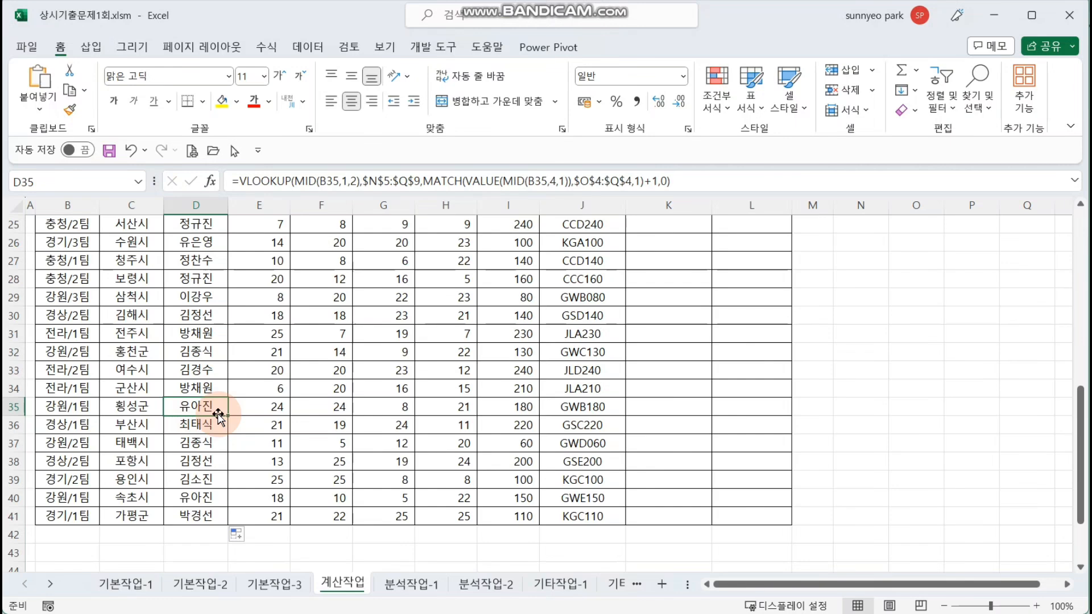
pyautogui.doubleClick(218, 414)
pyautogui.scroll(8, 427, 435)
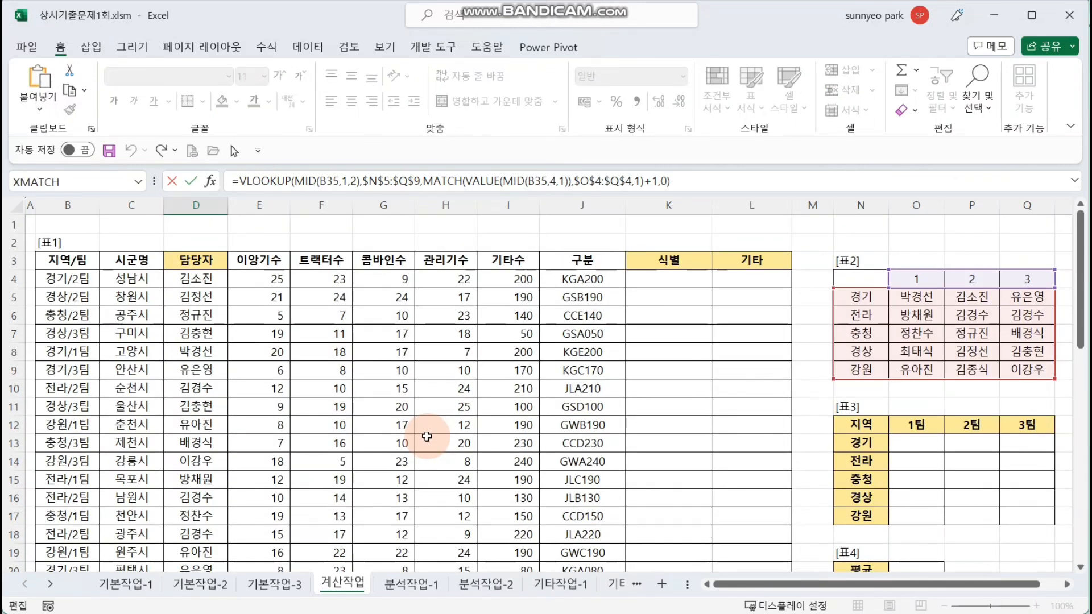
pyautogui.press('Escape')
pyautogui.scroll(5, 426, 436)
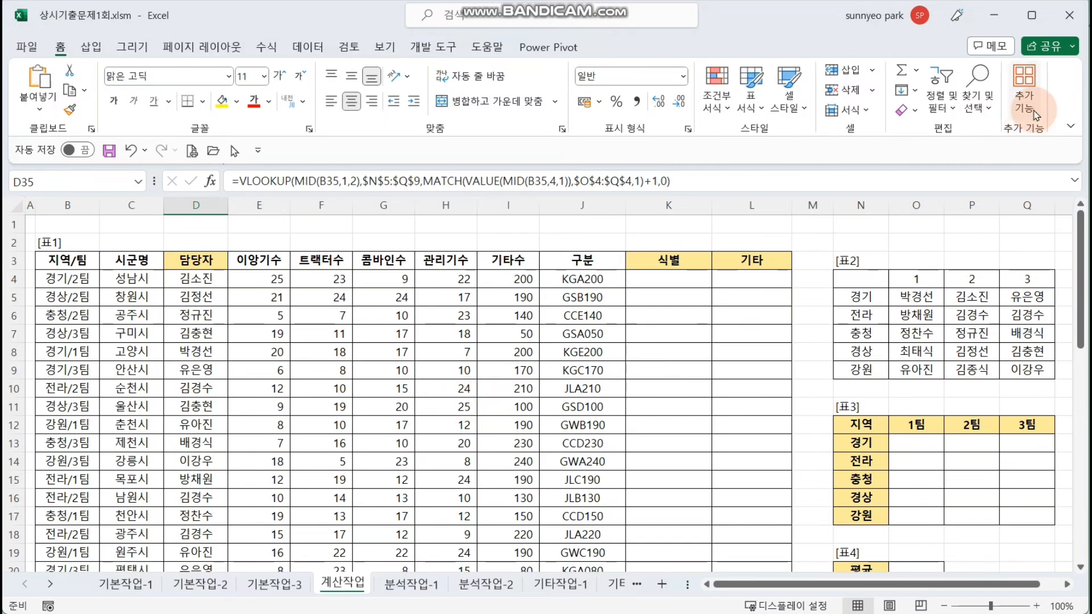
pyautogui.click(668, 278)
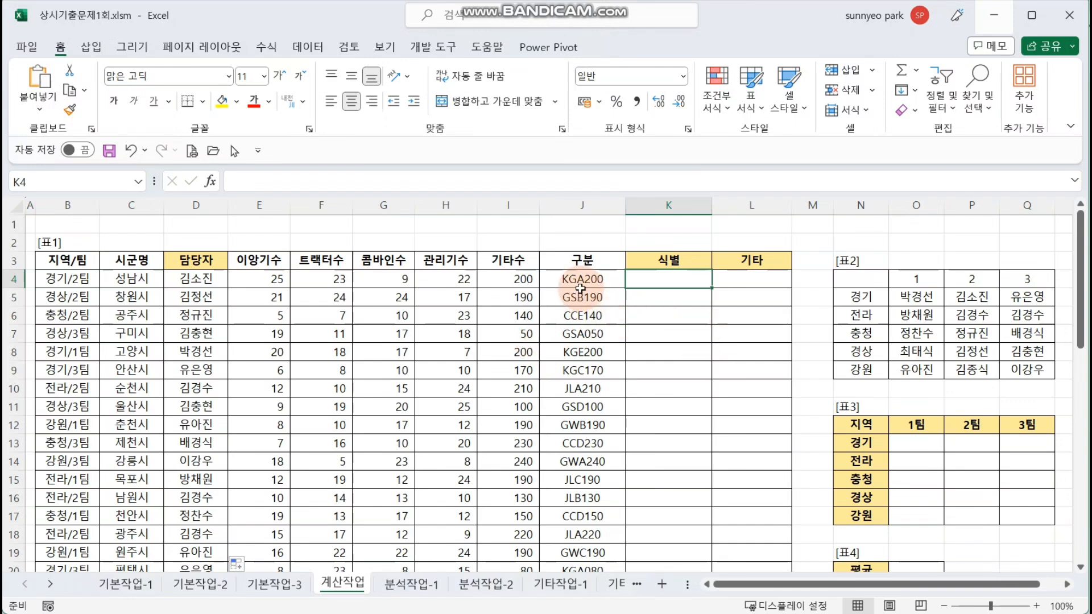
pyautogui.moveTo(582, 297); pyautogui.dragTo(590, 406)
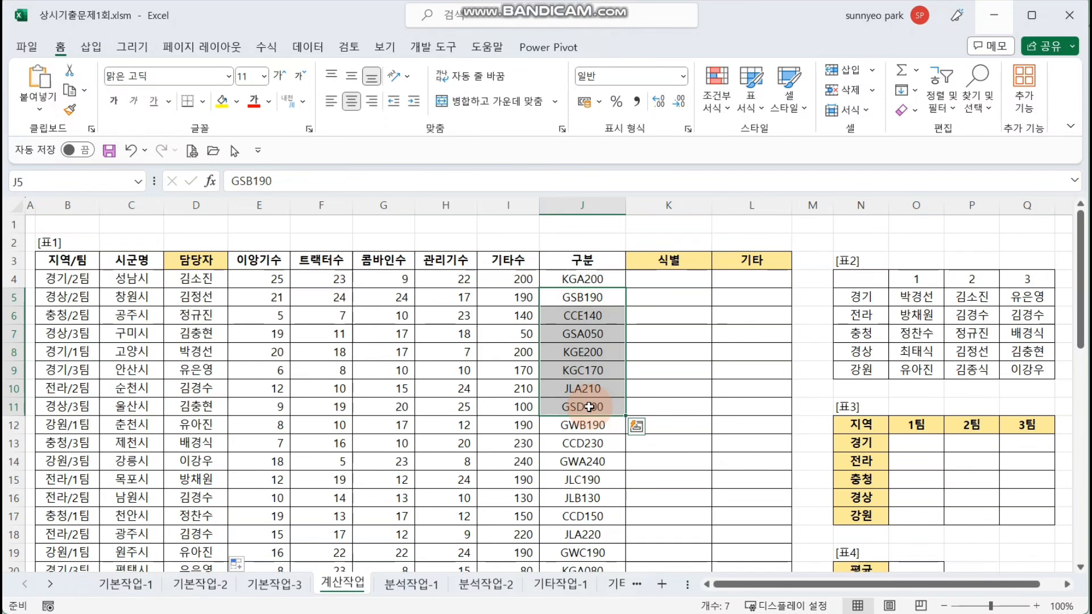
pyautogui.click(685, 284)
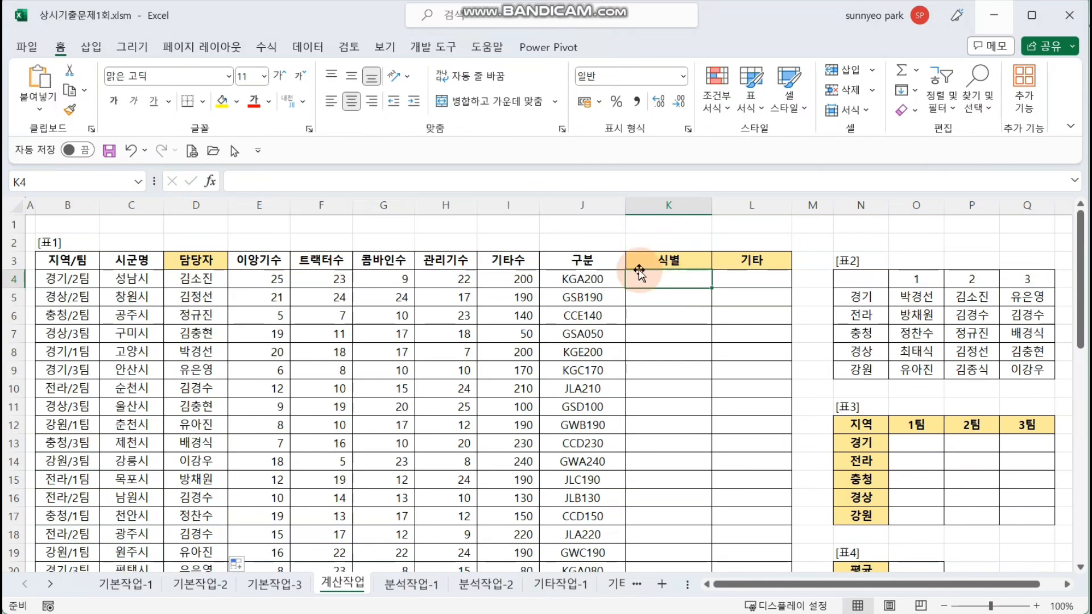
# Start a trial SUBSTITUTE formula in cell J1 with the code in J4 as its text argument
pyautogui.click(593, 225)
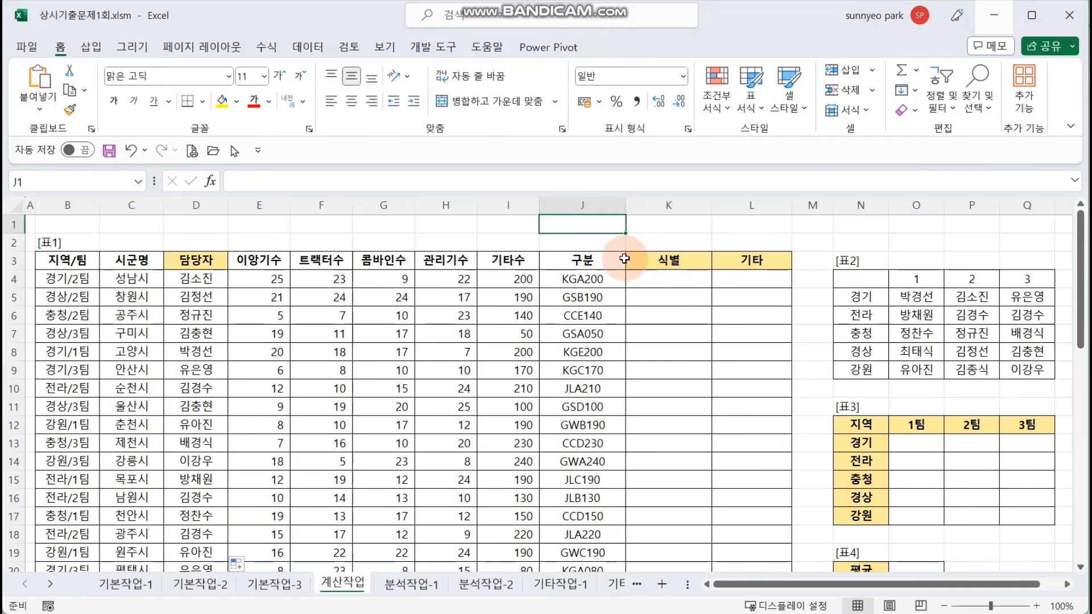
pyautogui.write('=')
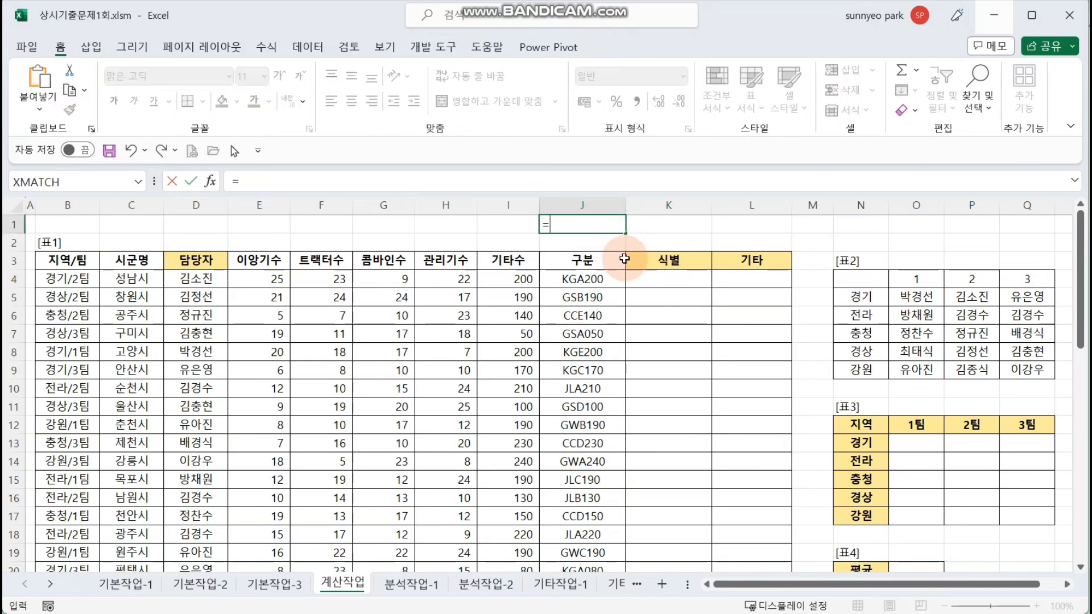
pyautogui.write('SUB')
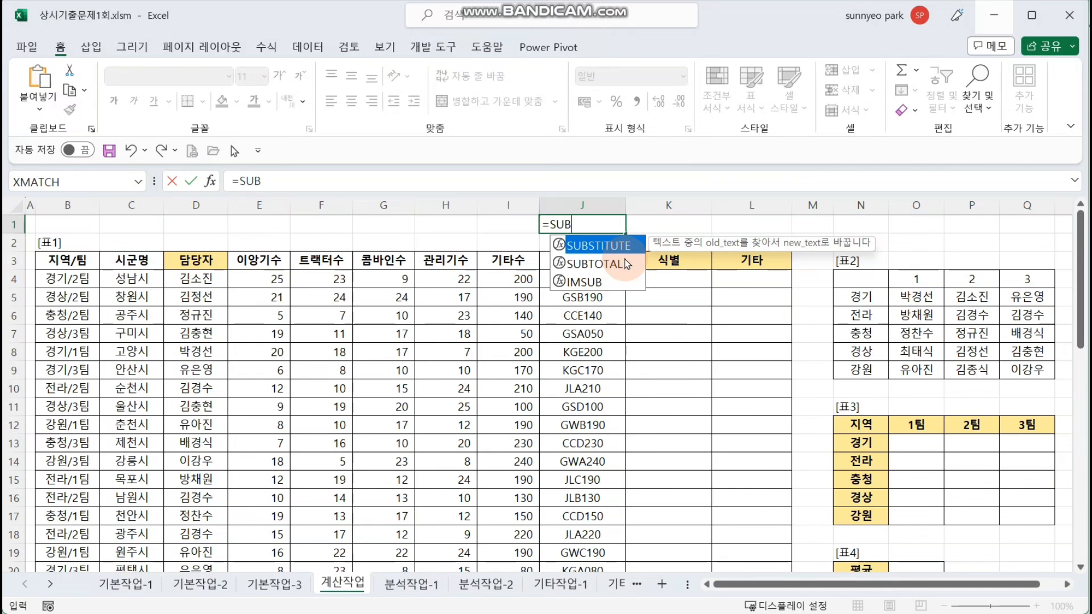
pyautogui.press('Tab')
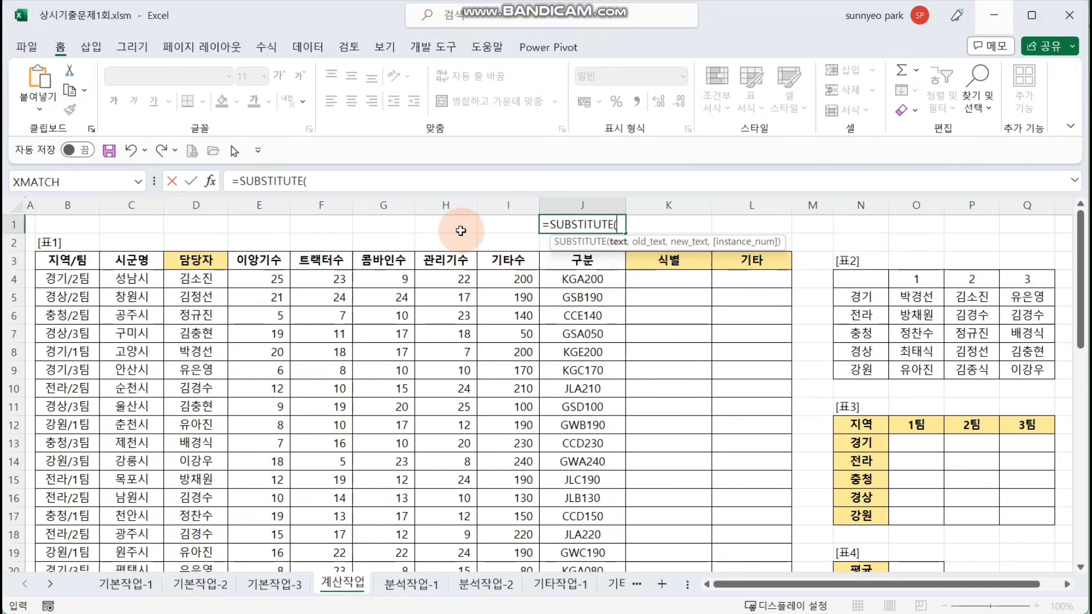
pyautogui.click(209, 181)
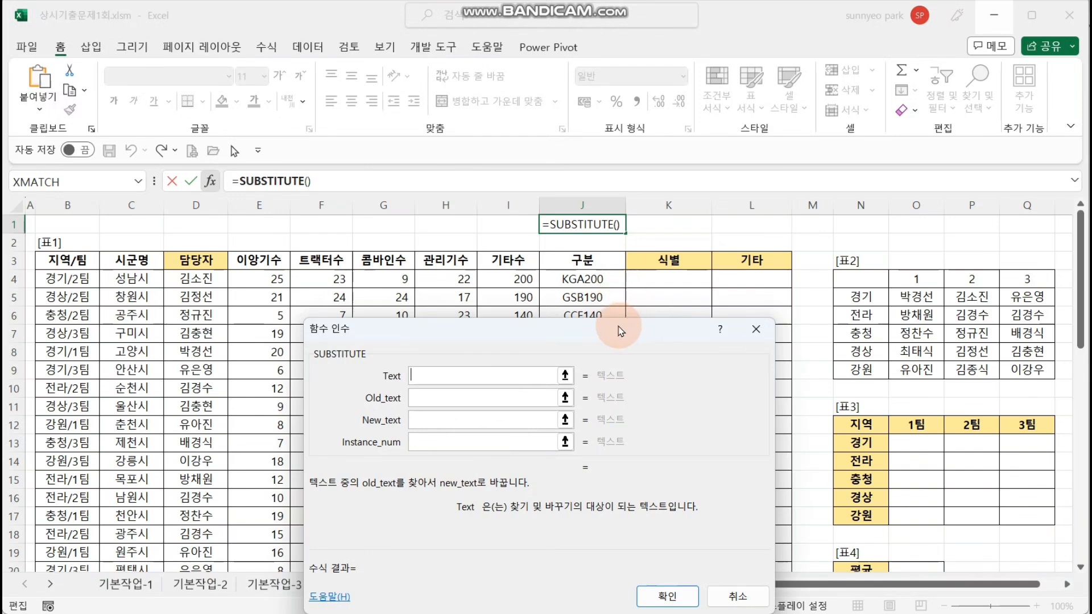
pyautogui.click(613, 279)
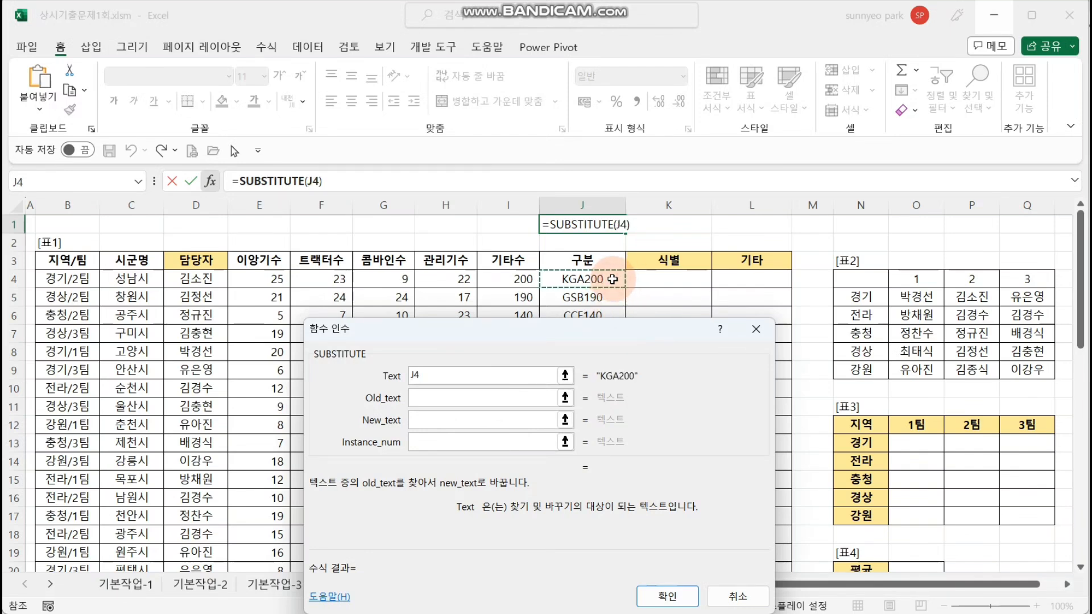
# Set the trial SUBSTITUTE formula to replace "A" with "BCD", leaving the instance number empty
pyautogui.click(524, 401)
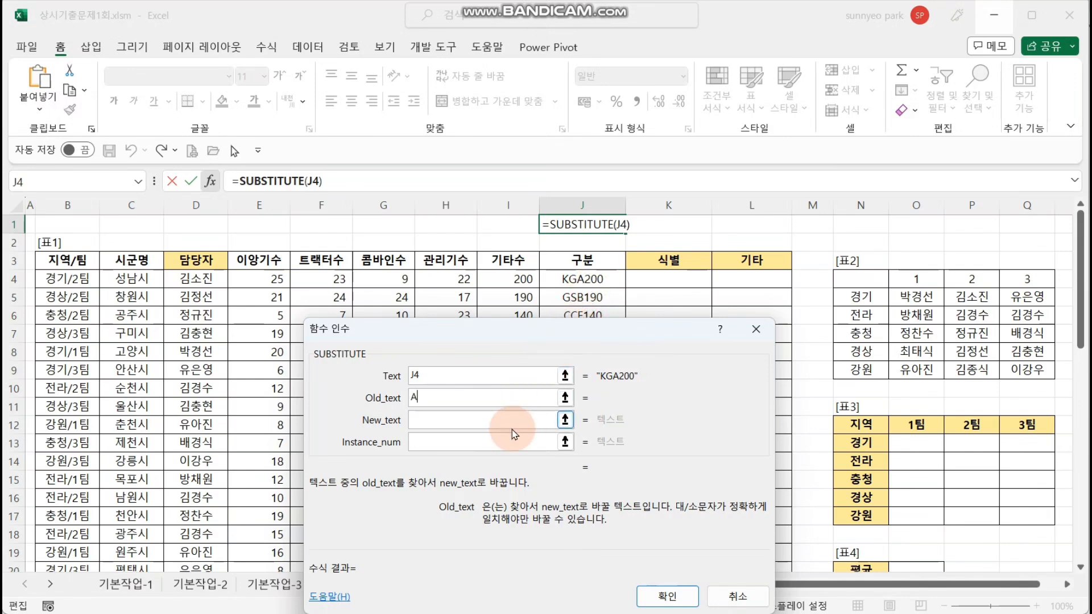
pyautogui.write('A')
pyautogui.click(503, 426)
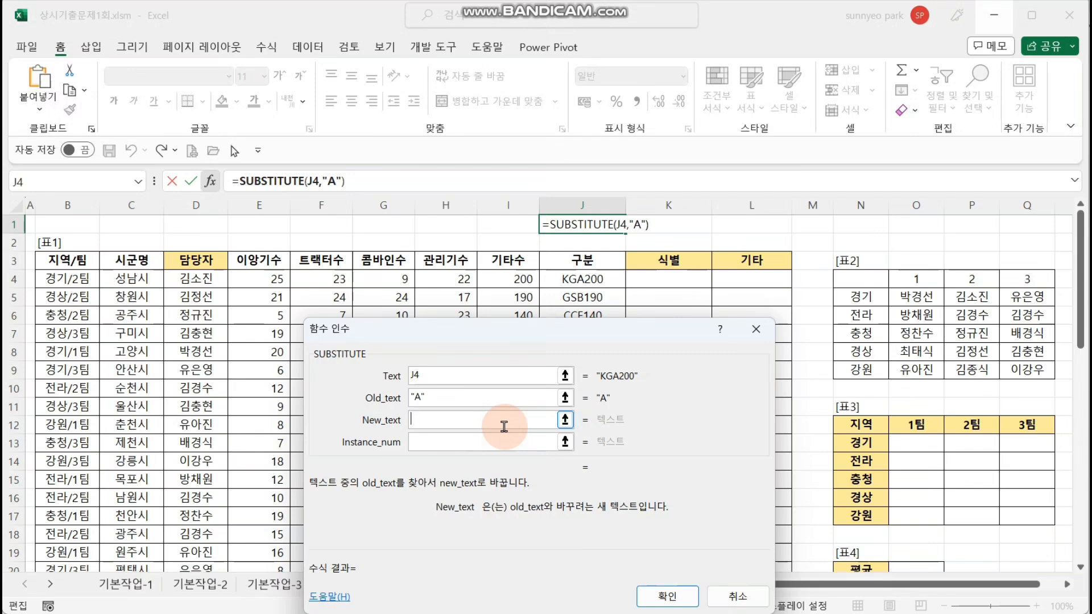
pyautogui.write('BCD')
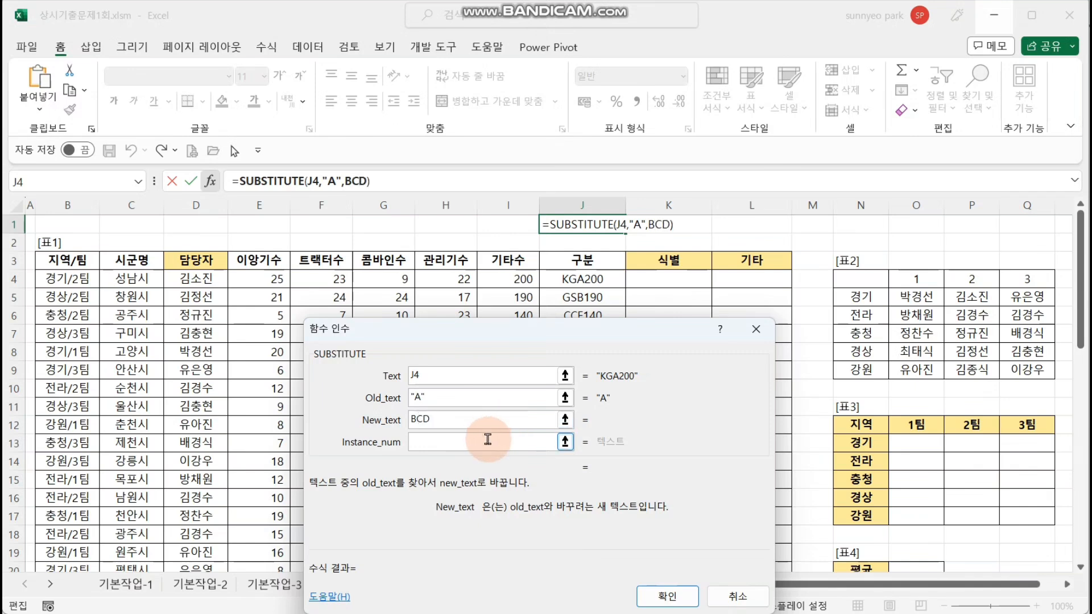
pyautogui.click(487, 439)
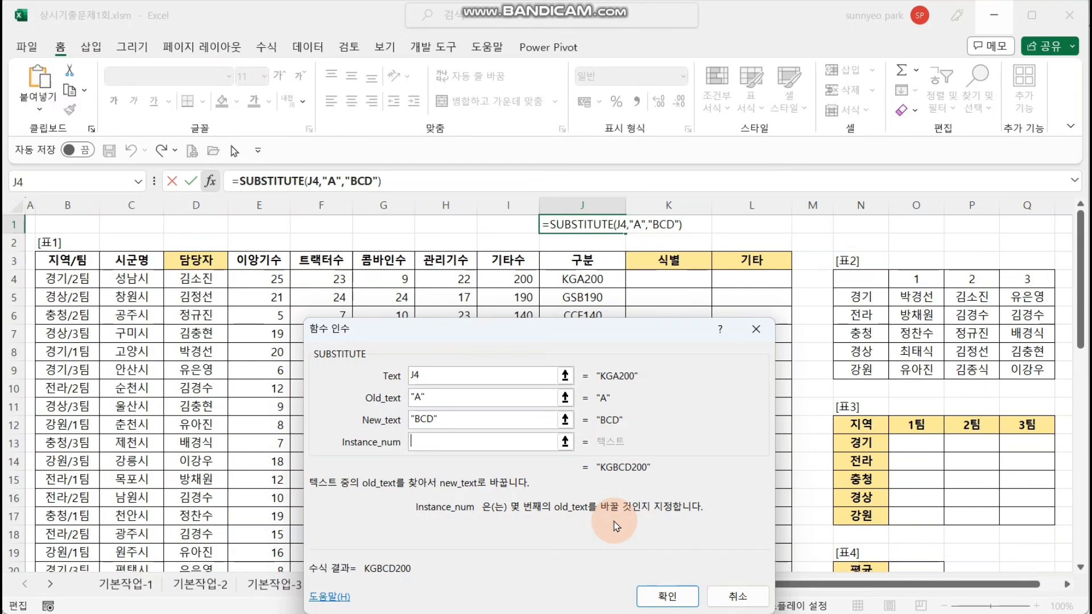
pyautogui.hotkey('ctrl', 'Return')
pyautogui.click(668, 281)
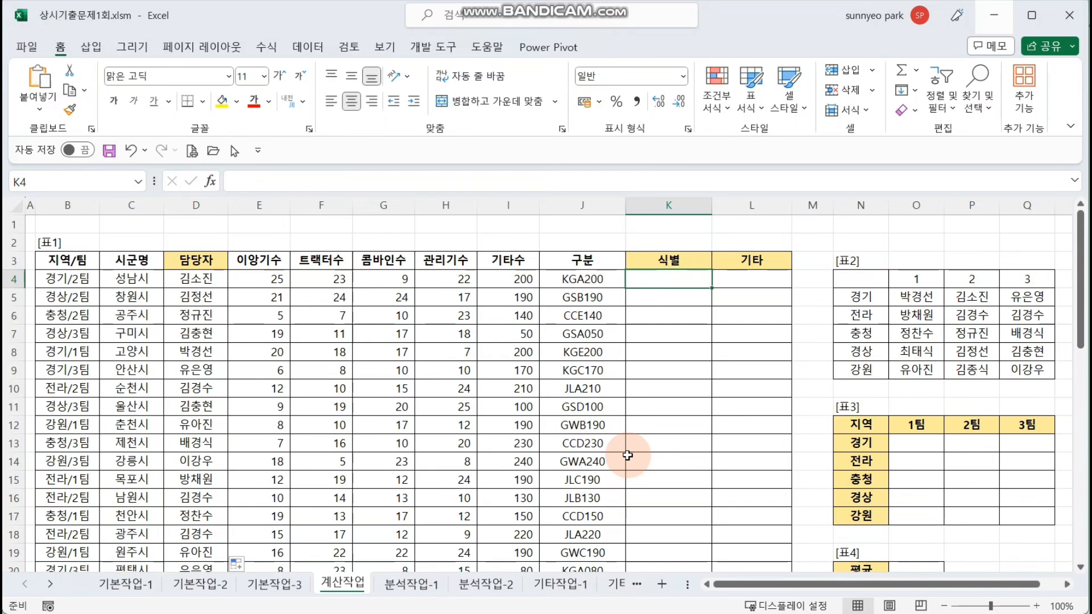
pyautogui.write('=')
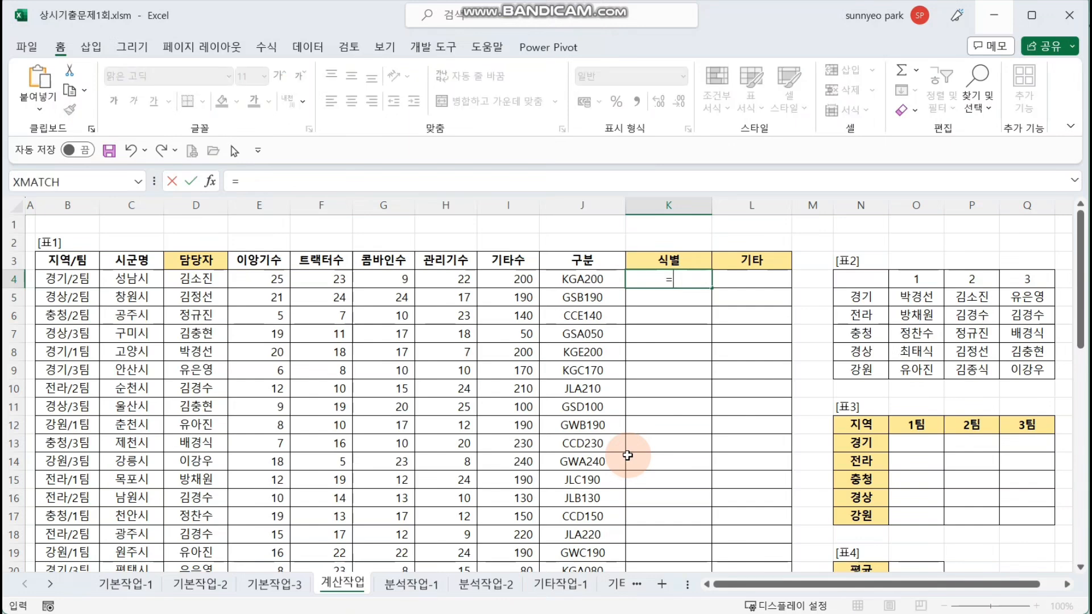
pyautogui.write('IF(')
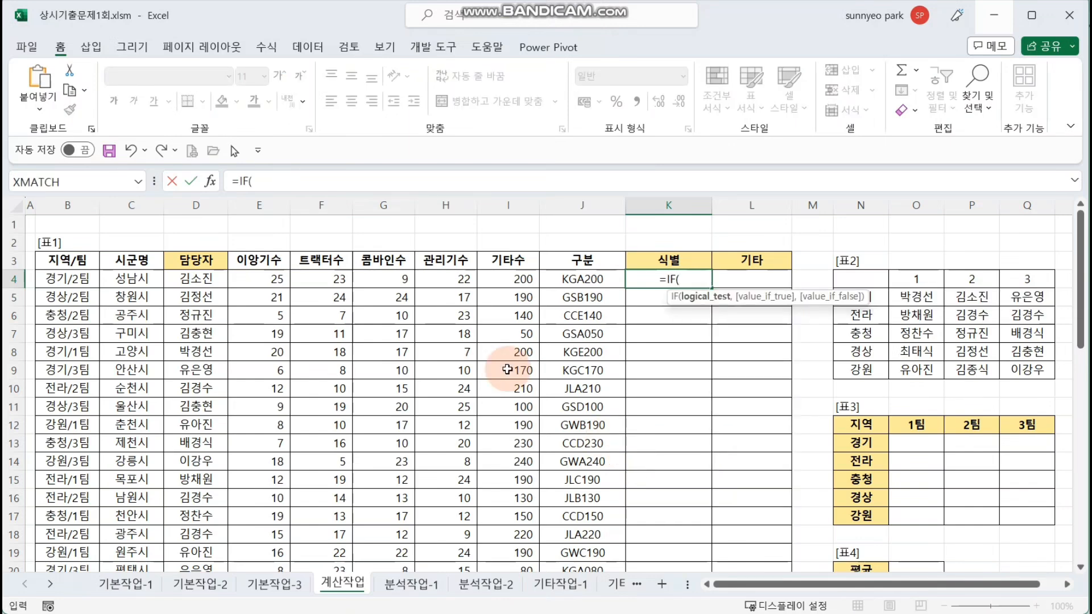
pyautogui.click(210, 181)
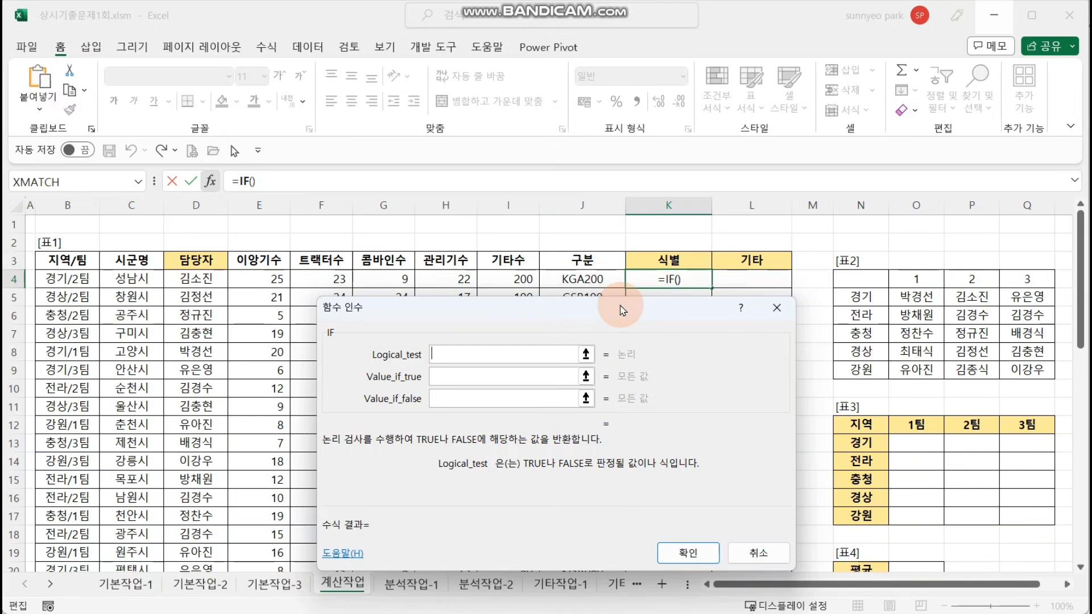
pyautogui.write('VALU')
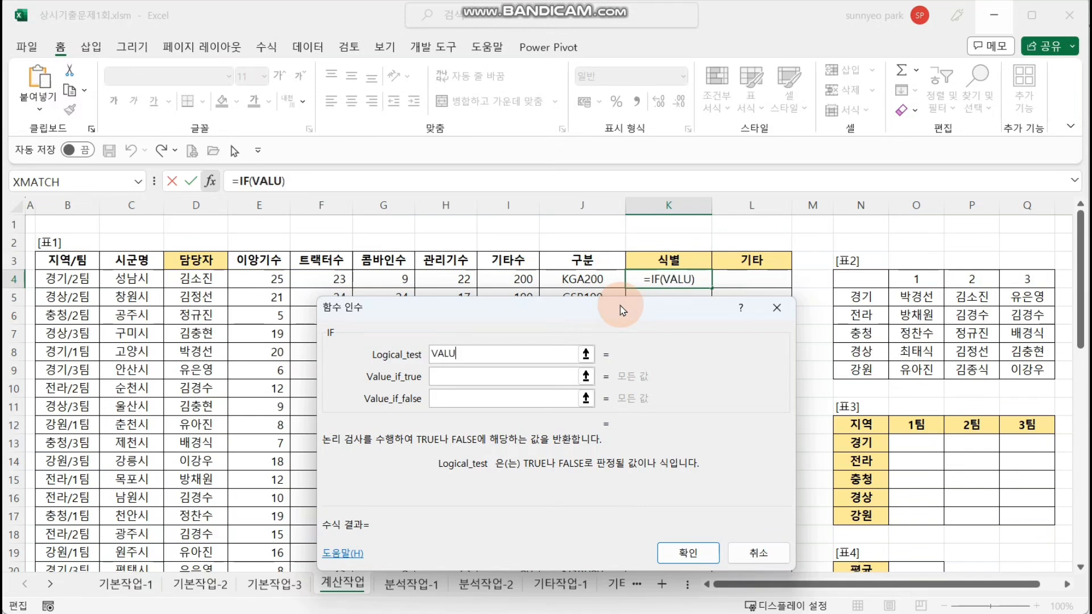
pyautogui.write('E(')
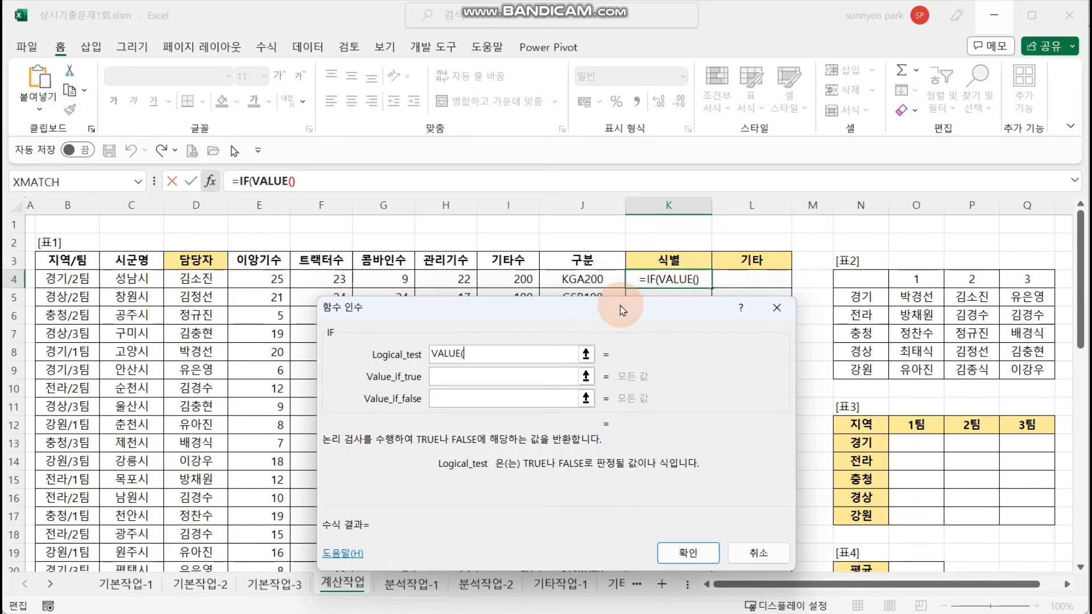
pyautogui.write('RIGTH(')
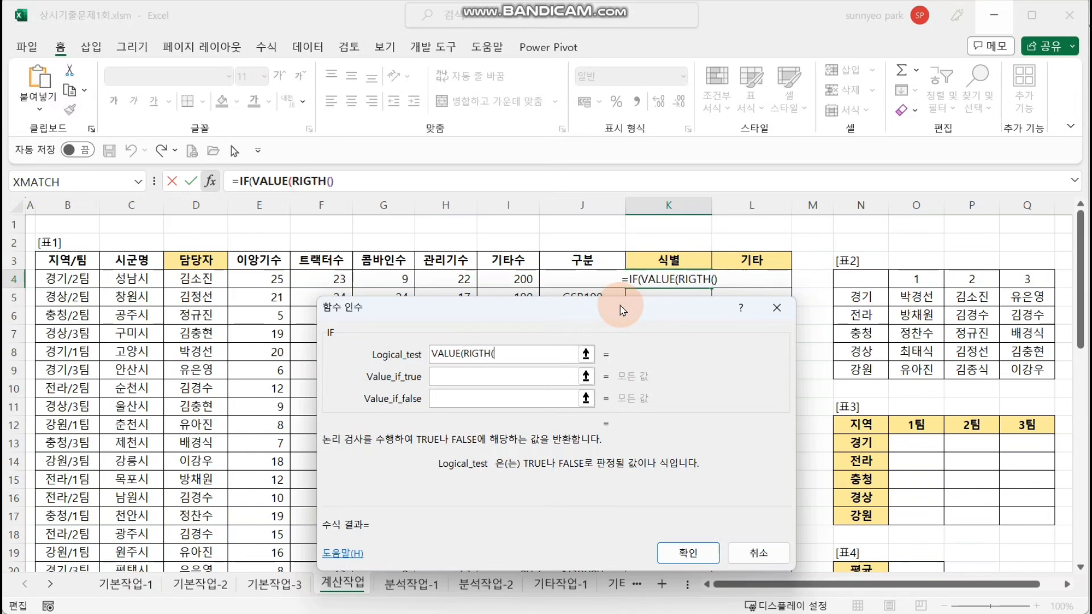
pyautogui.click(591, 276)
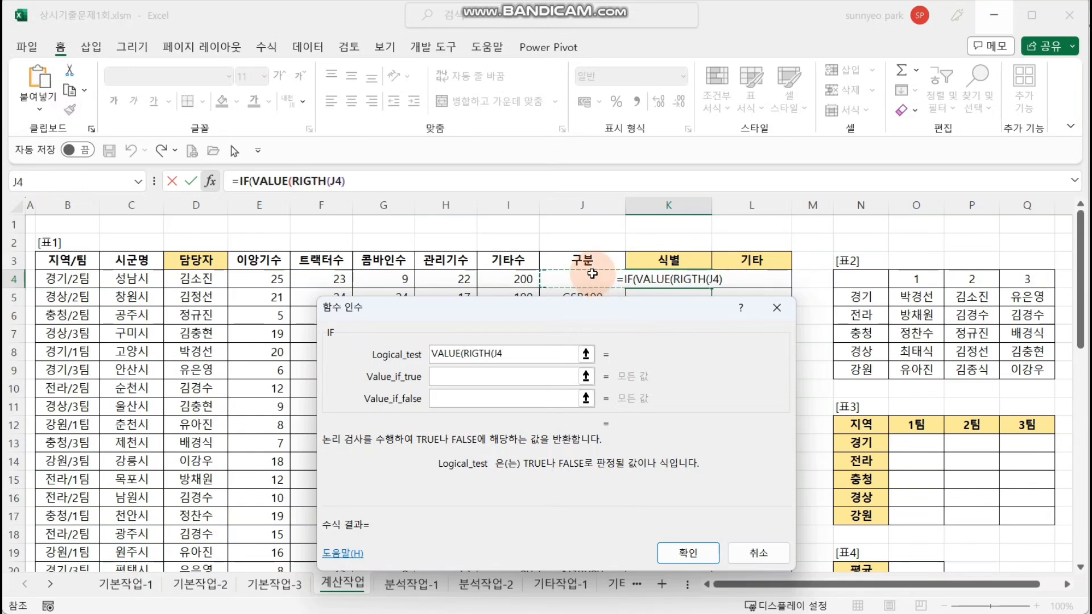
pyautogui.write(',3))')
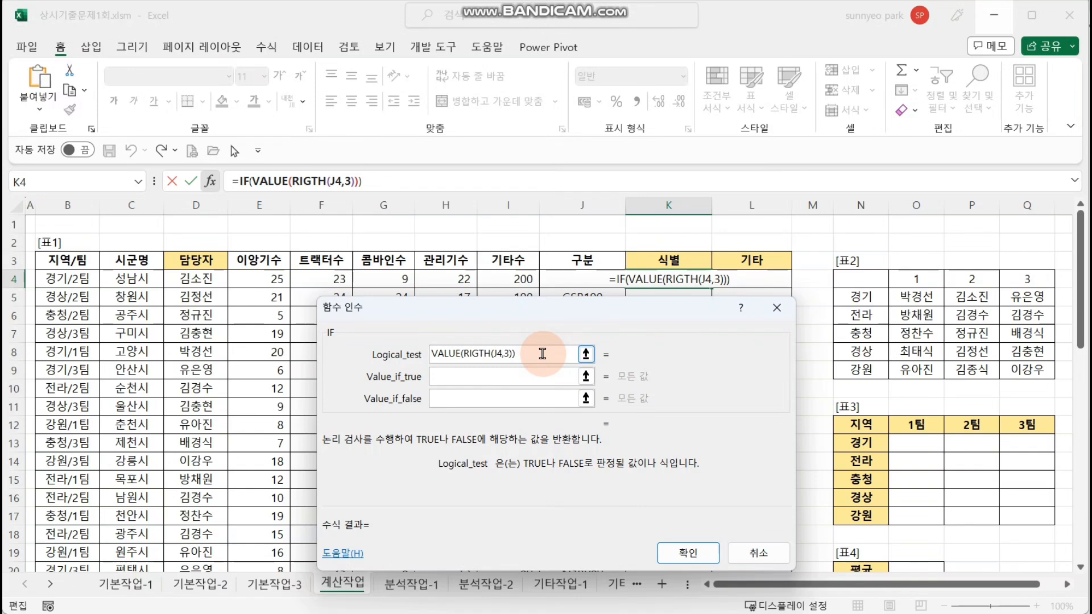
pyautogui.write('<=')
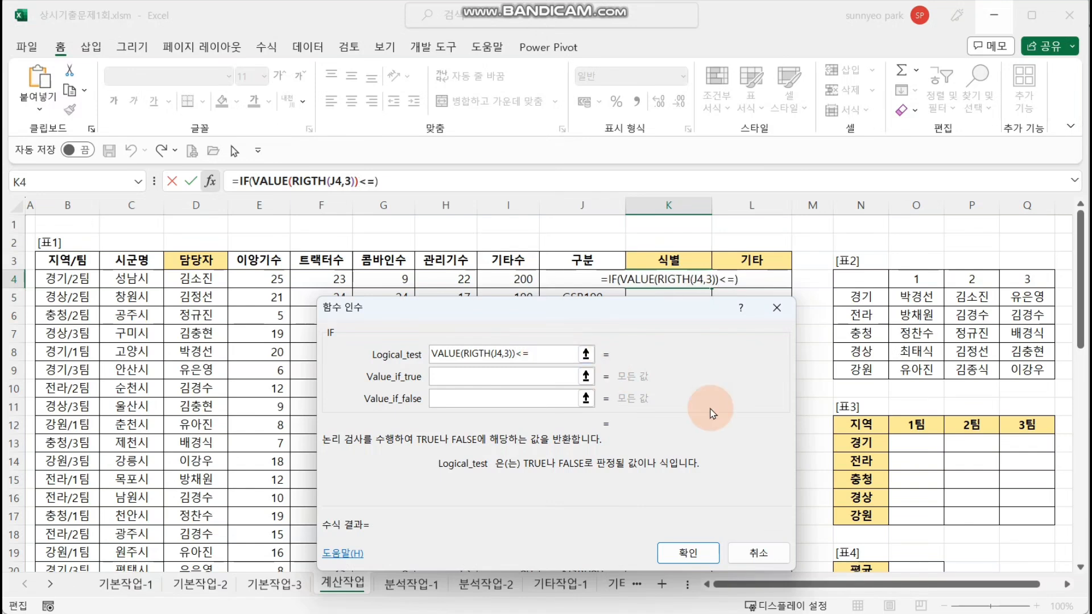
pyautogui.write('100')
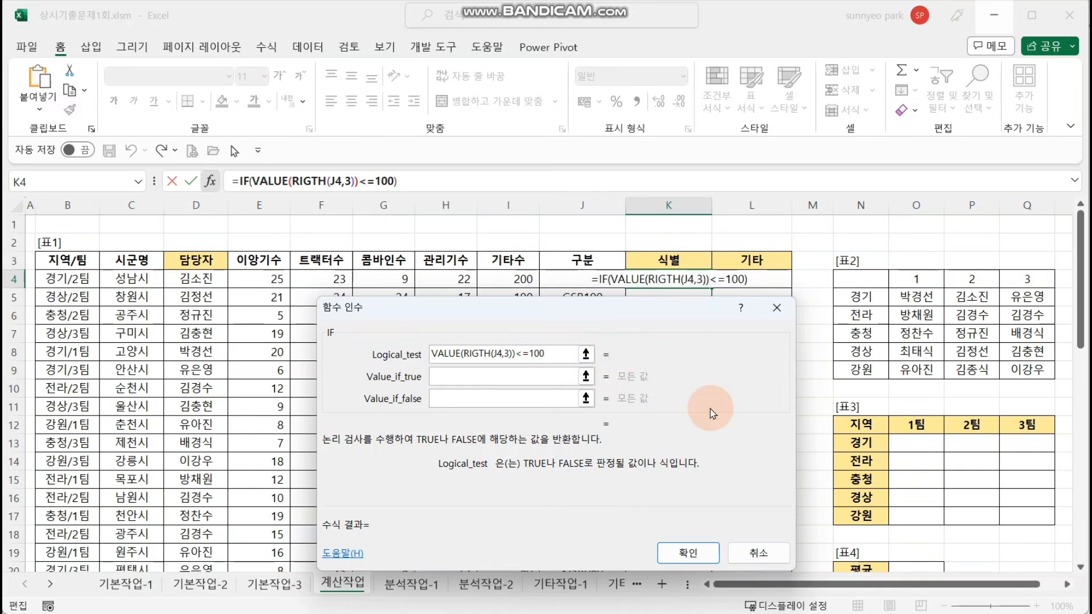
pyautogui.click(554, 380)
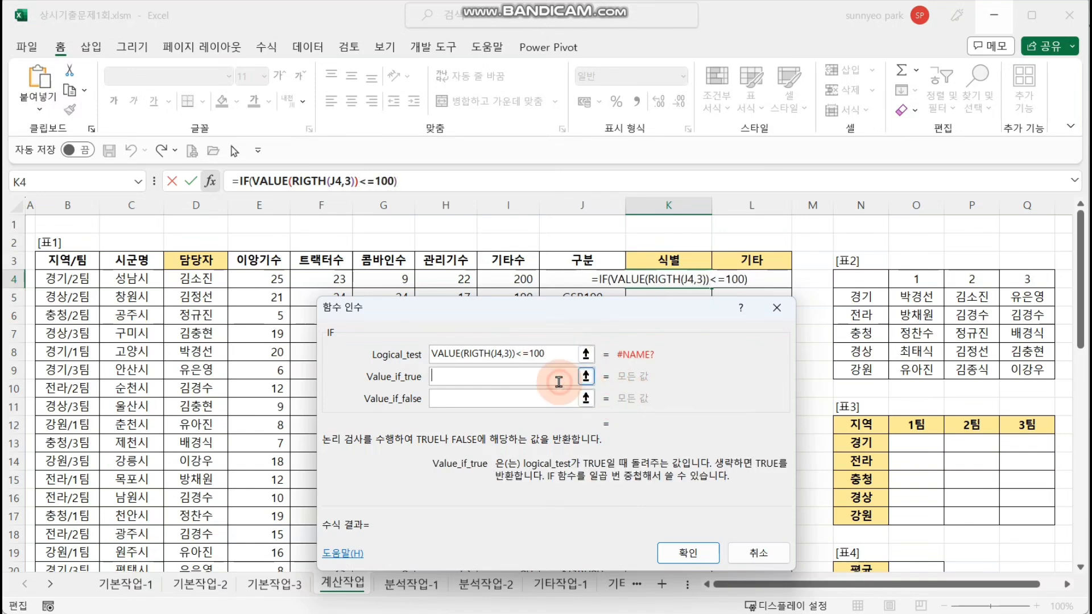
pyautogui.click(484, 354)
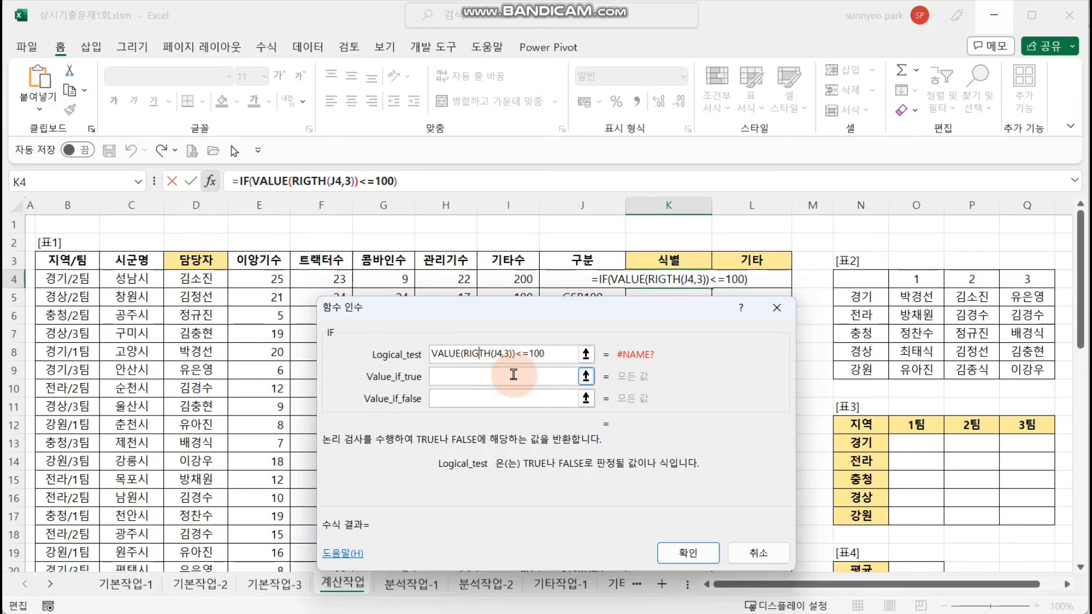
pyautogui.press('Delete')
pyautogui.press('Right')
pyautogui.write('T')
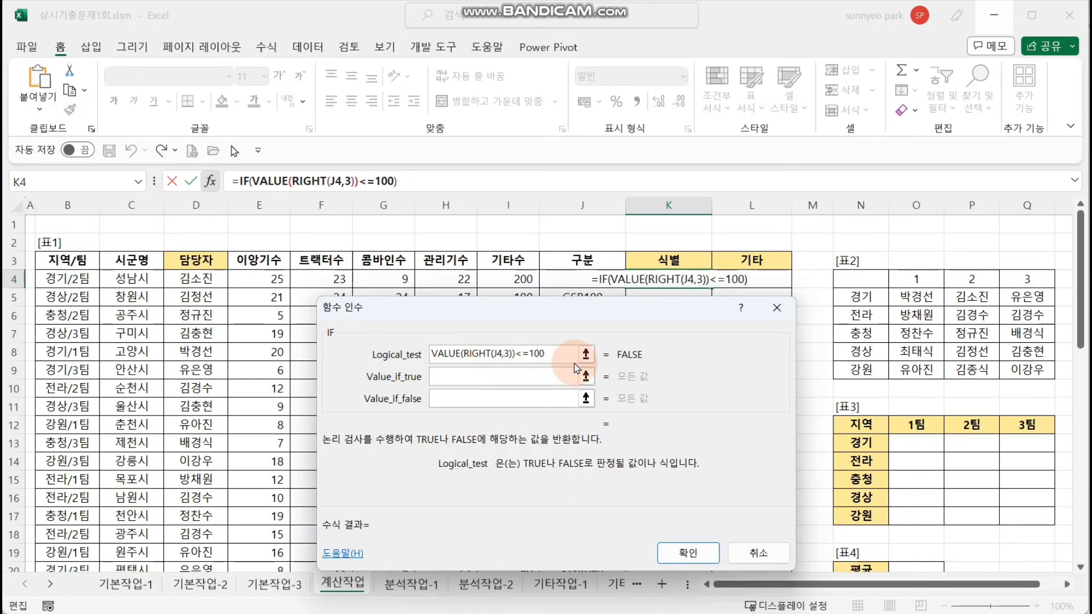
pyautogui.click(567, 356)
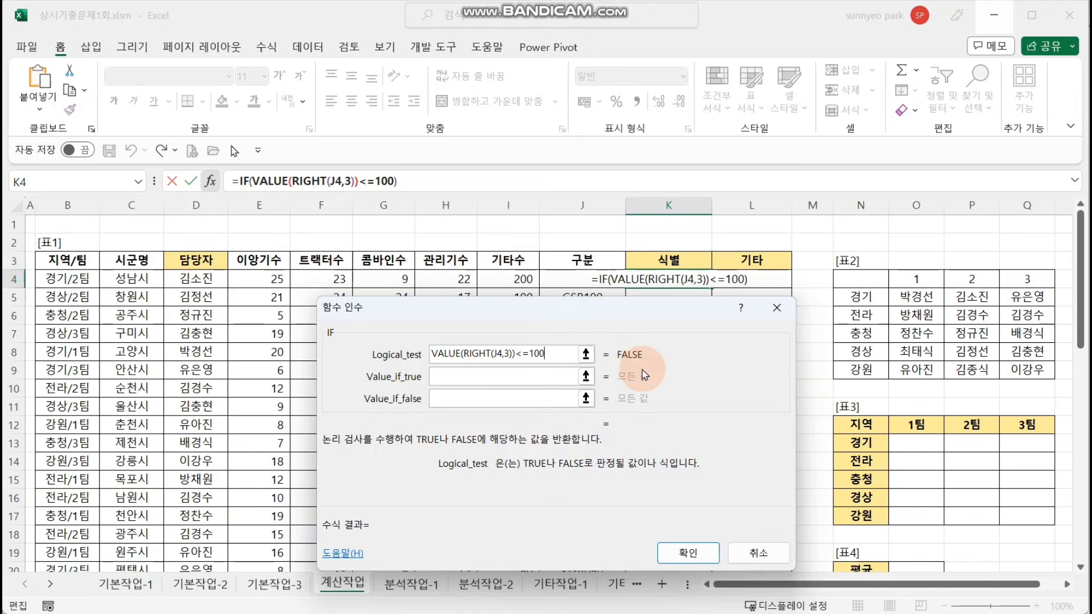
pyautogui.press('Escape')
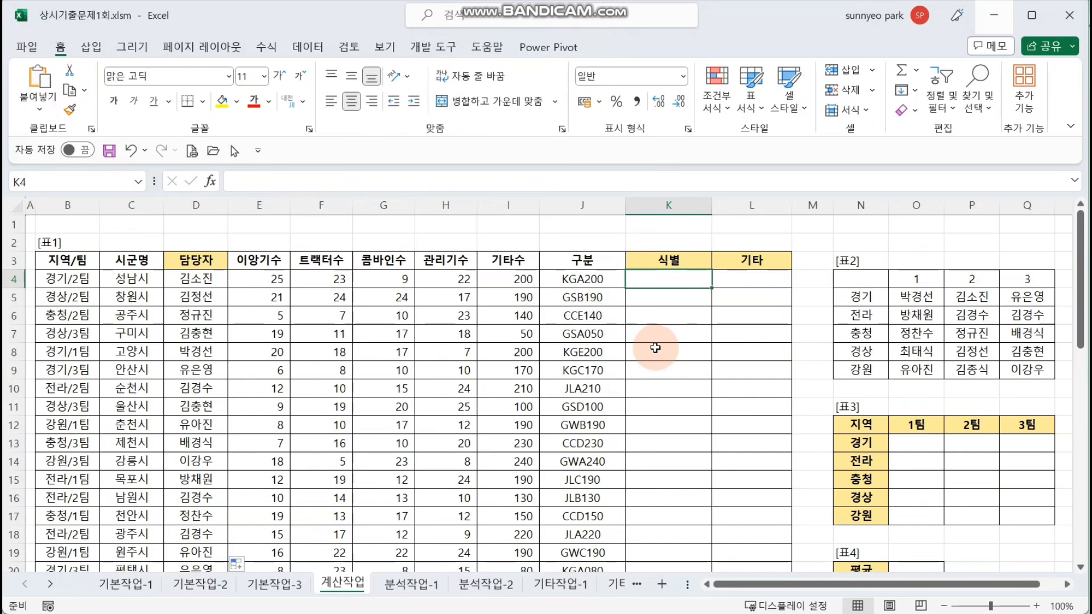
# Begin an IF formula in K4 with the logical test VALUE(RIGHT(J4,3))<=100
pyautogui.write('=IF(')
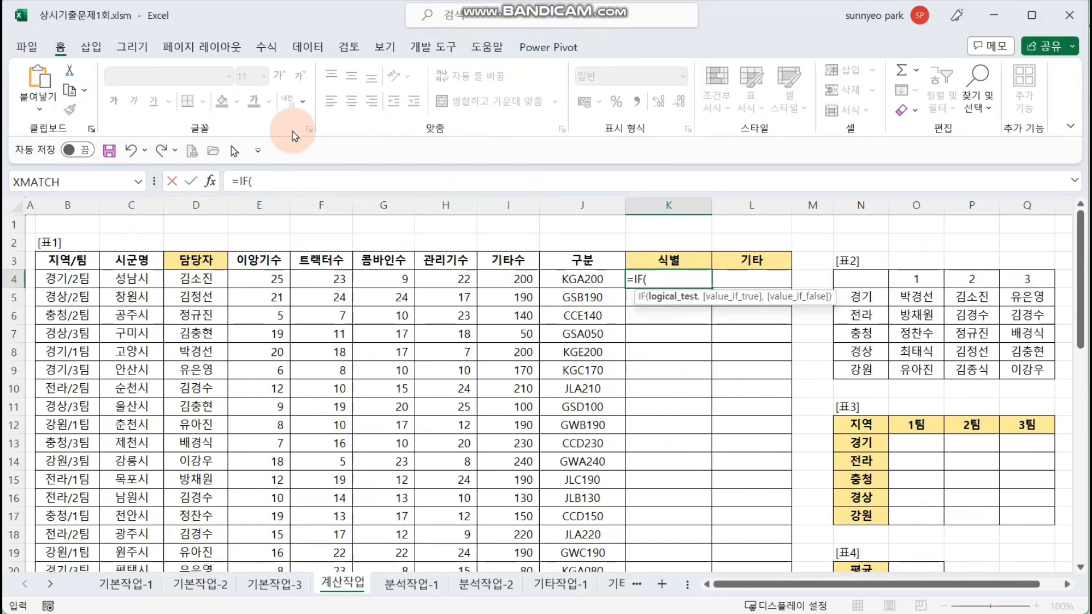
pyautogui.click(210, 181)
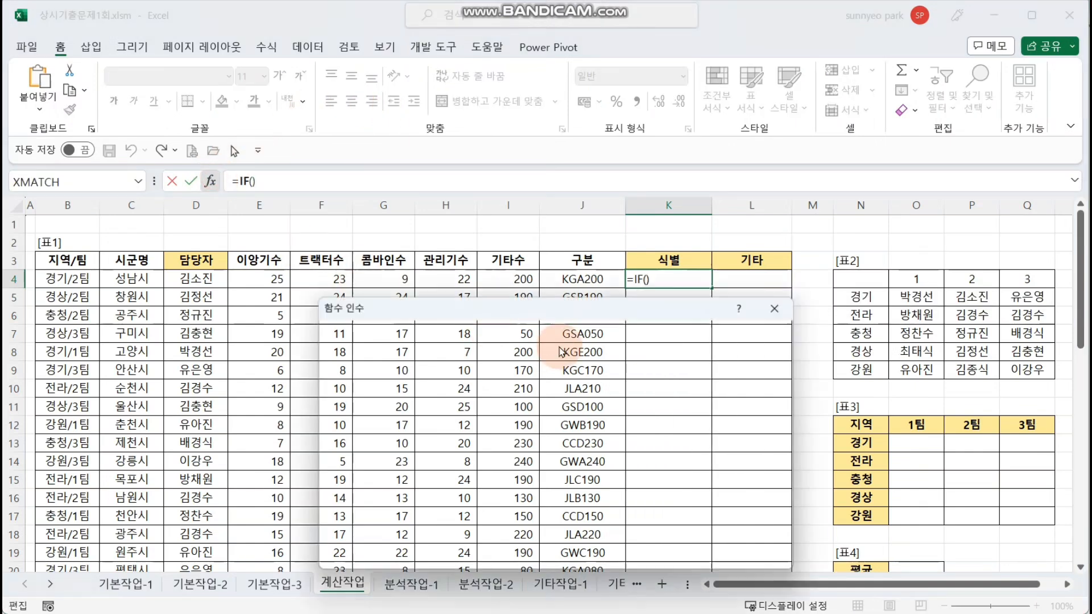
pyautogui.moveTo(833, 315); pyautogui.dragTo(608, 326)
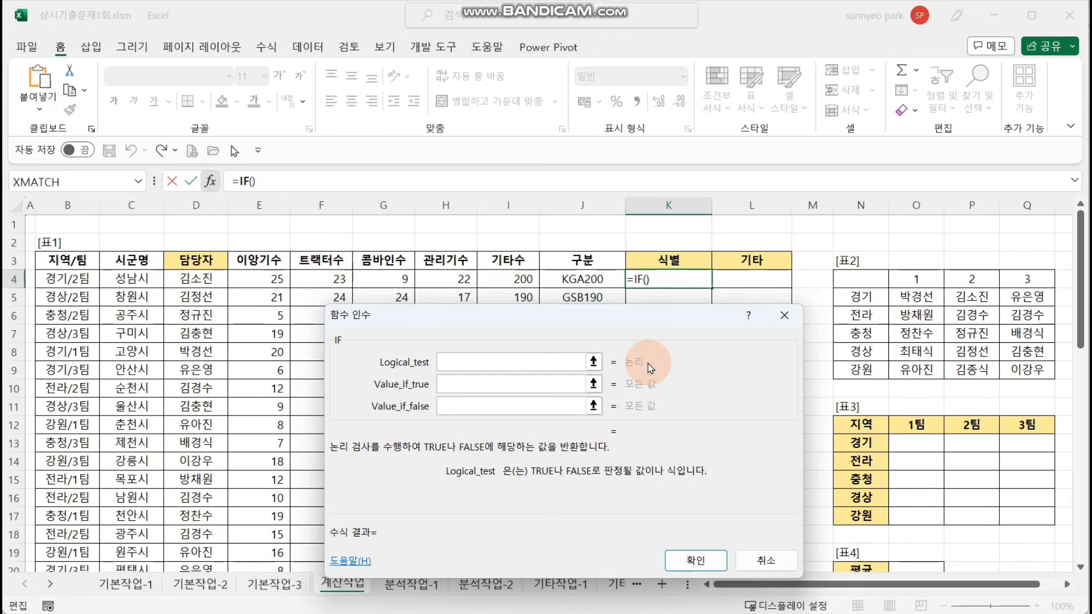
pyautogui.write('VALUE(')
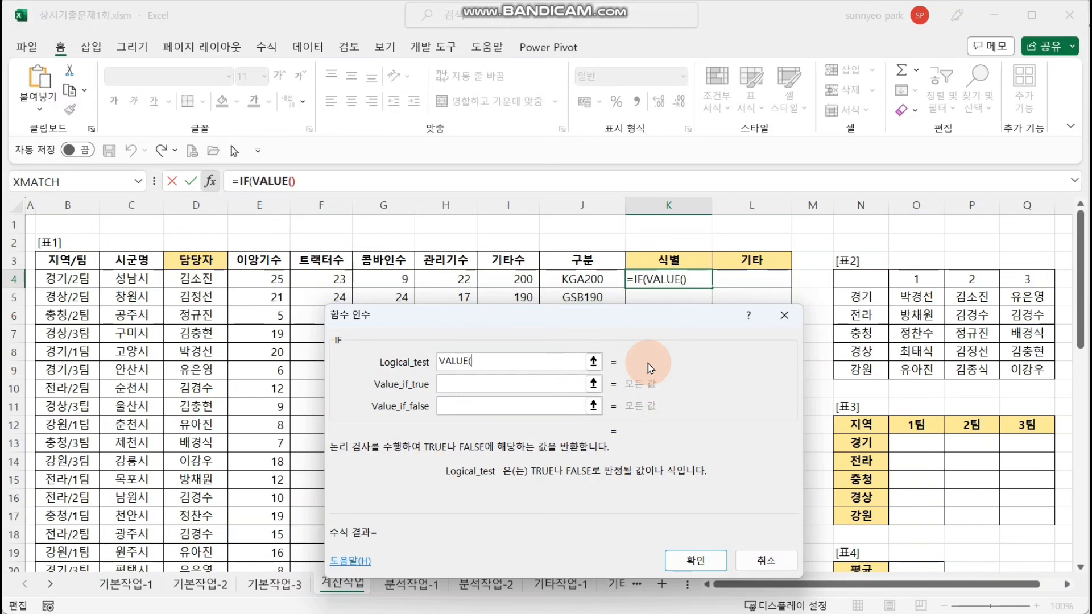
pyautogui.write('RIGHT(')
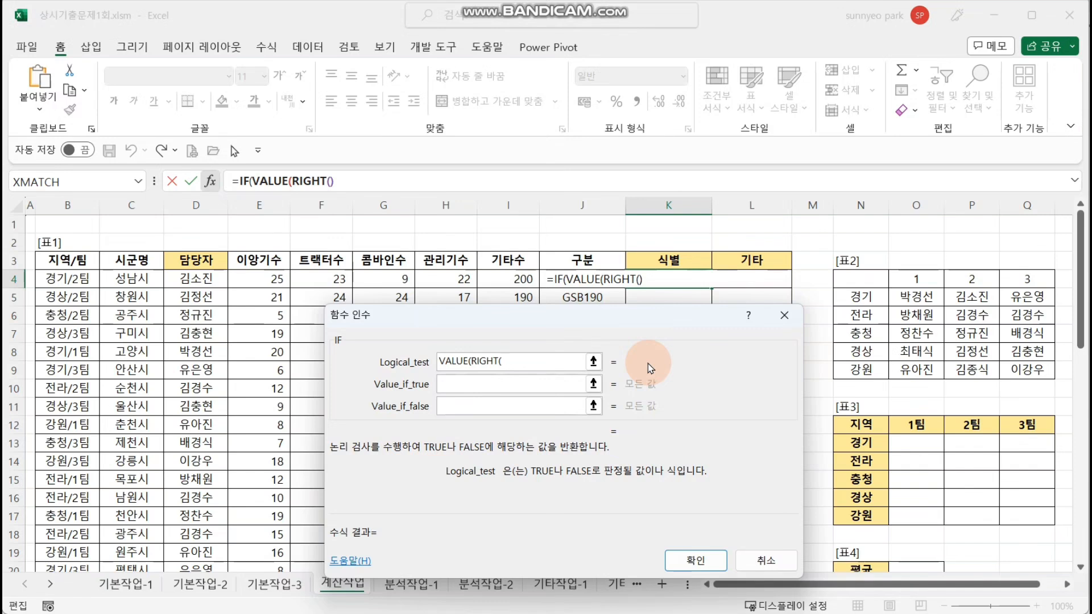
pyautogui.click(611, 283)
pyautogui.write(',')
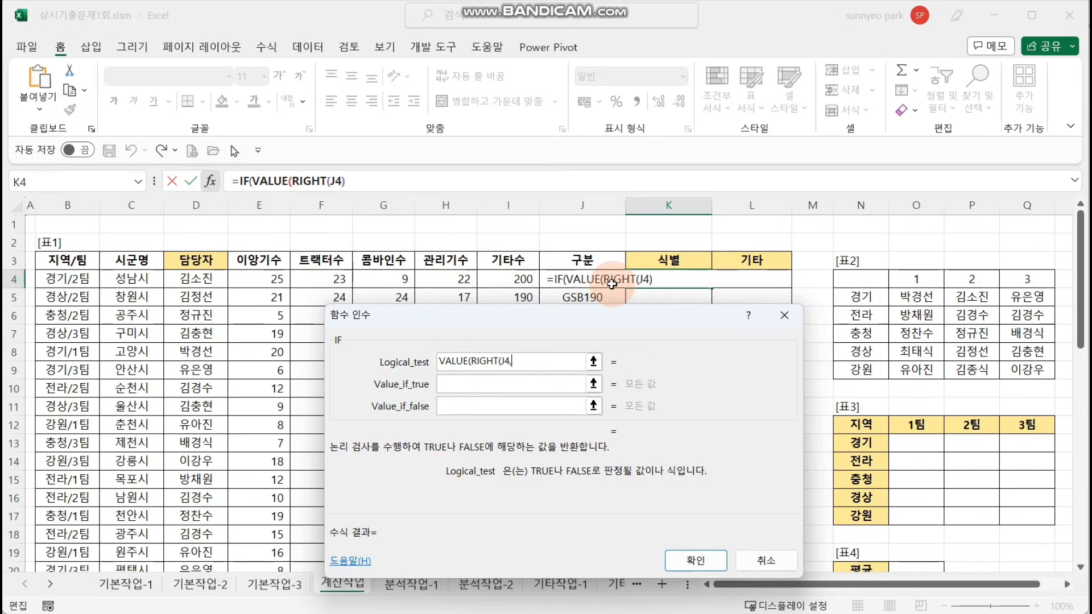
pyautogui.write('3))<=100')
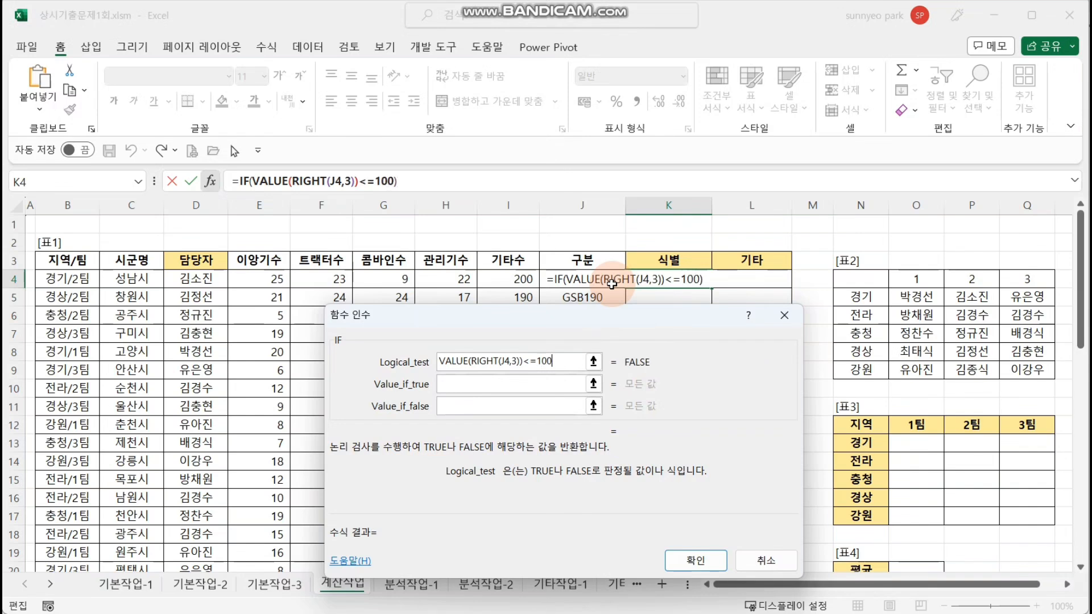
pyautogui.click(543, 386)
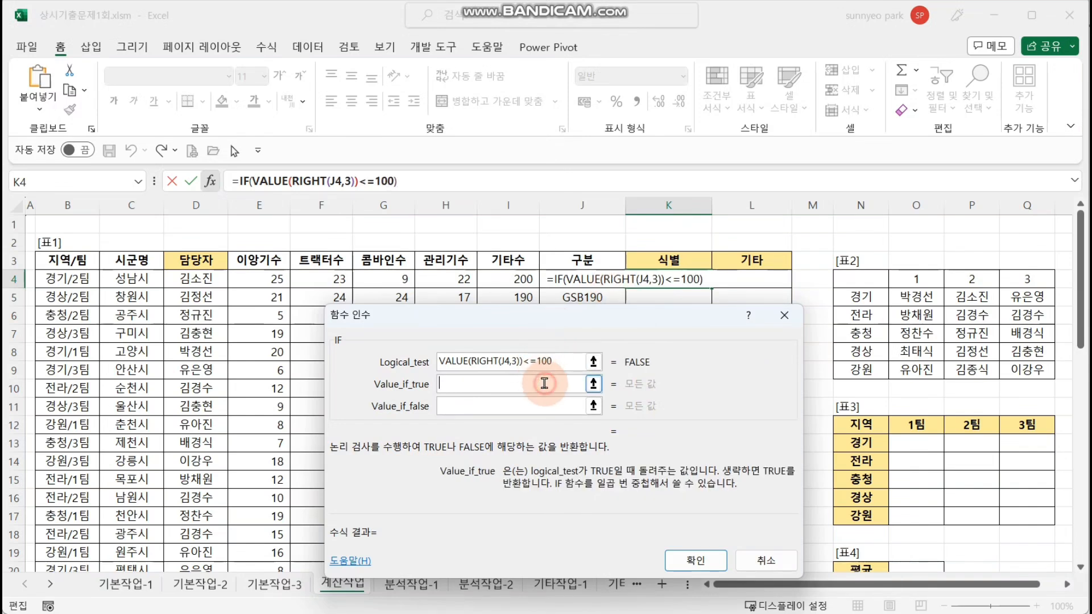
pyautogui.moveTo(568, 359); pyautogui.dragTo(435, 357)
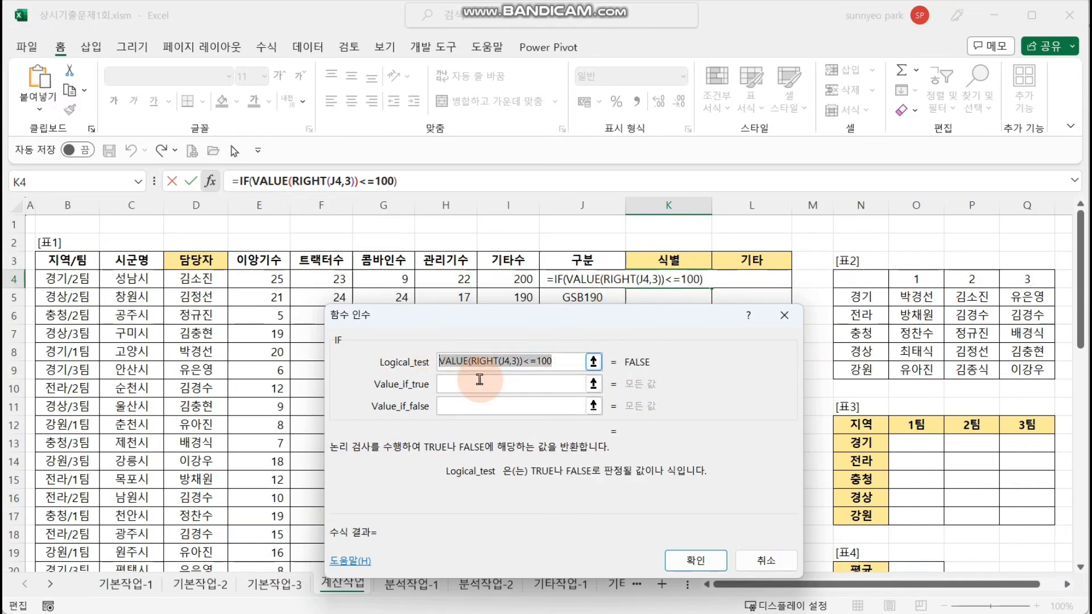
# Nest a SUBSTITUTE function as the true value of the K4 IF formula, with J4 as its text argument
pyautogui.click(502, 387)
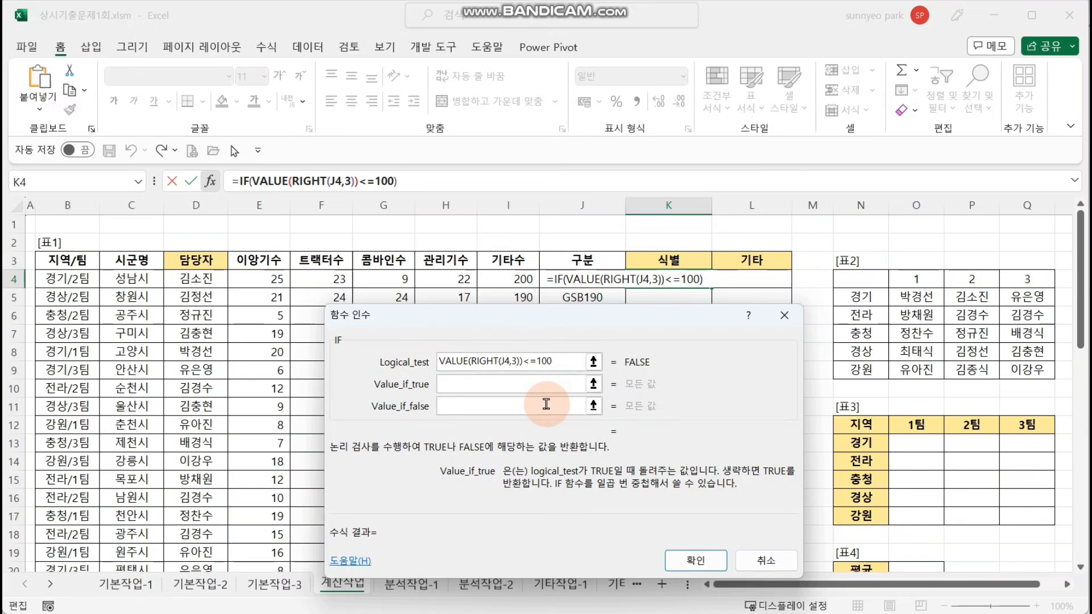
pyautogui.write('SUB')
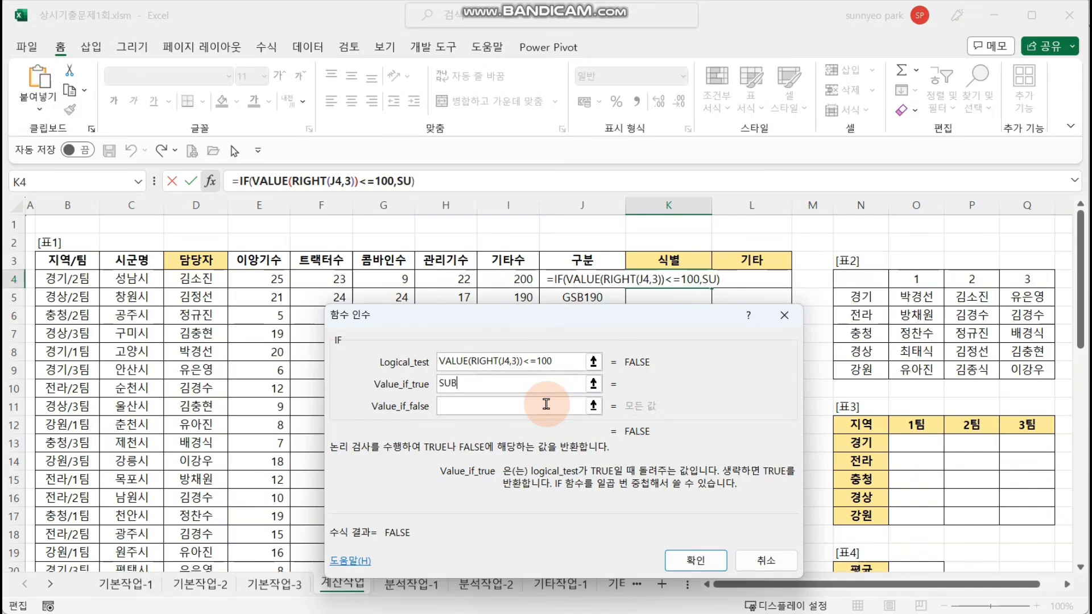
pyautogui.write('STITUTE()')
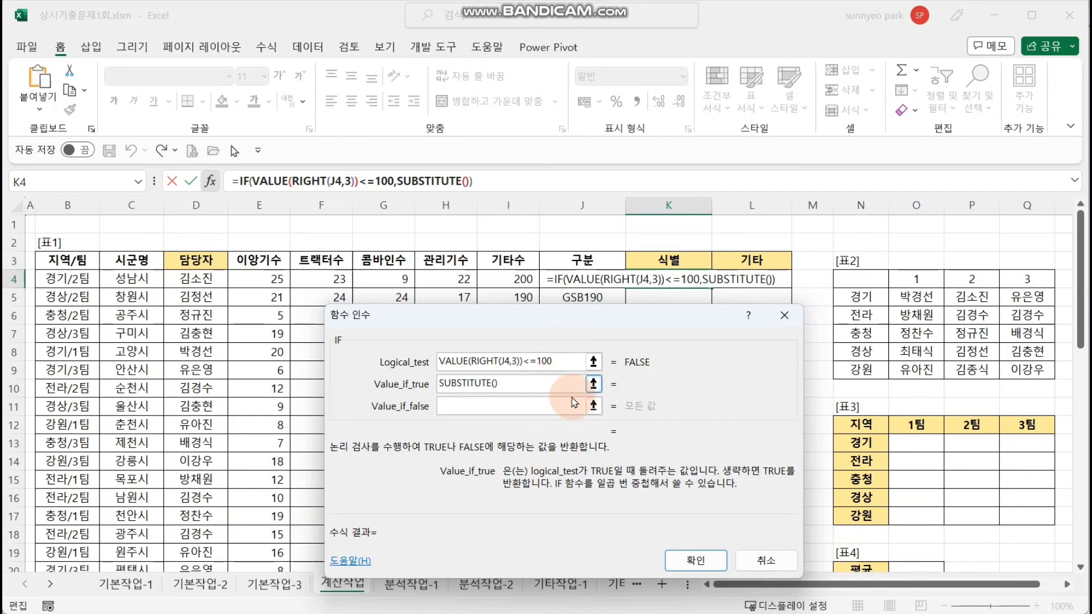
pyautogui.click(435, 180)
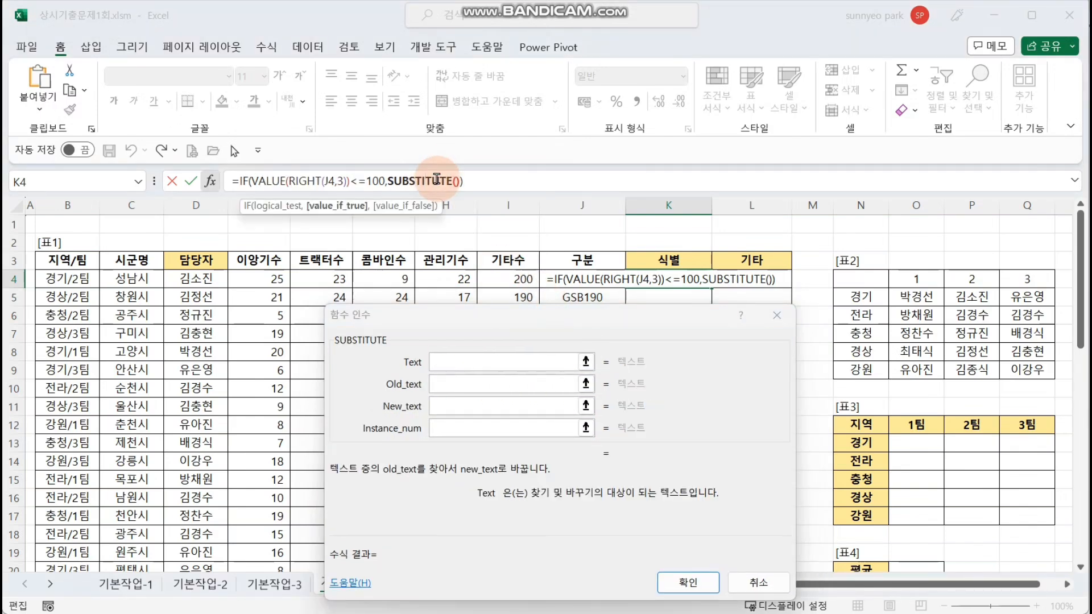
pyautogui.click(464, 360)
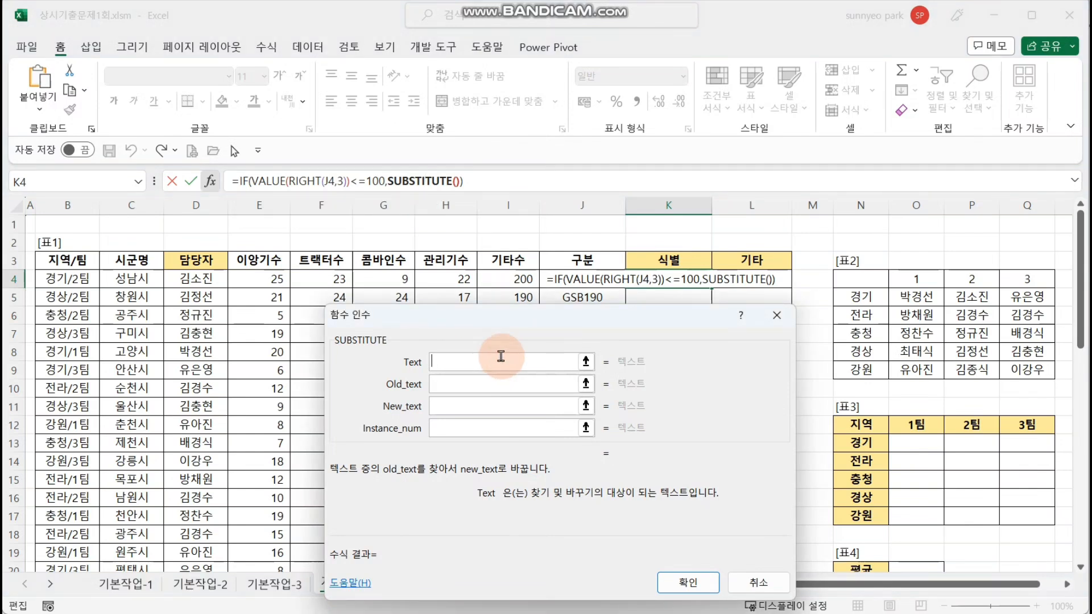
pyautogui.click(585, 278)
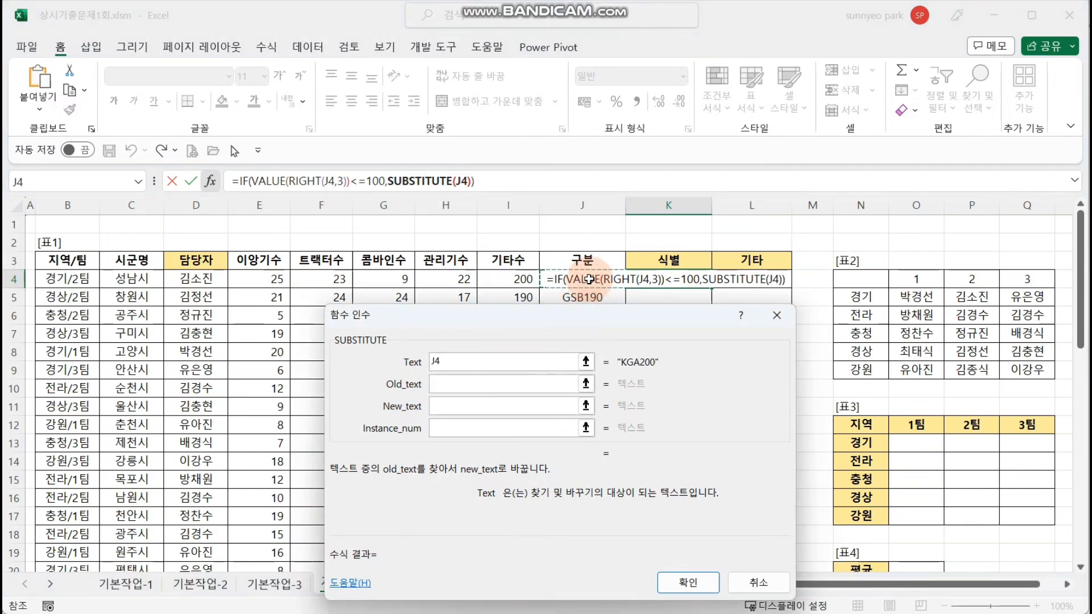
# Set the nested SUBSTITUTE to replace "A" with "A▷", leaving the instance number empty
pyautogui.click(509, 383)
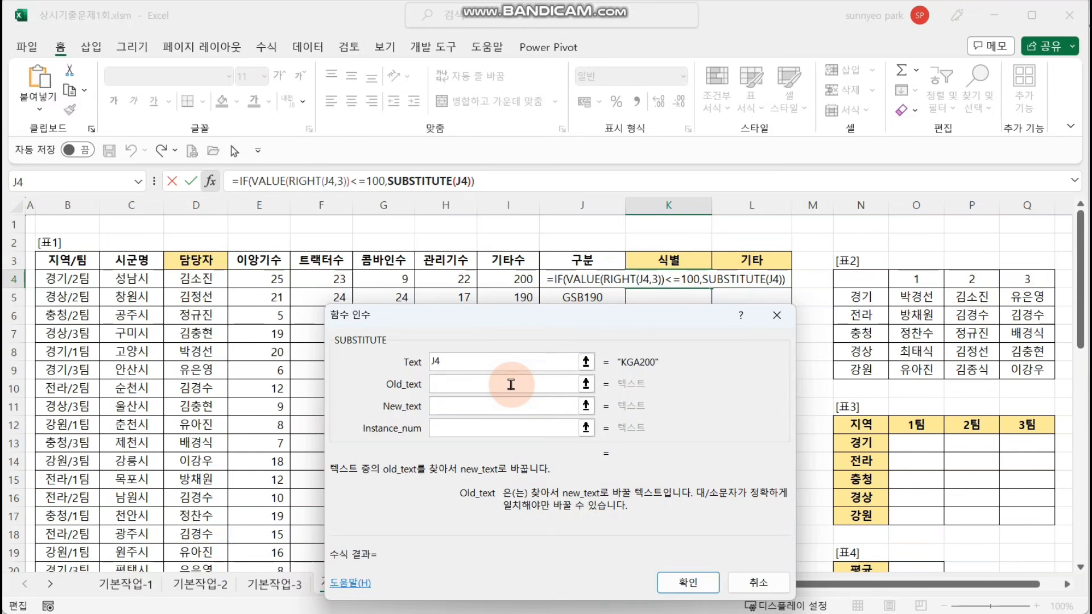
pyautogui.write('A')
pyautogui.click(506, 405)
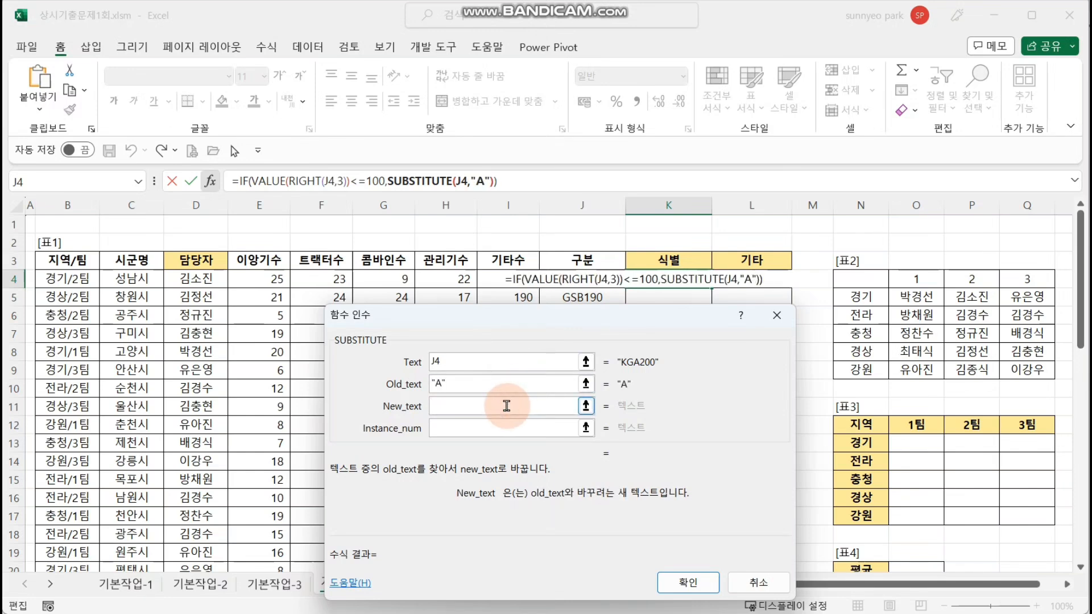
pyautogui.write('A')
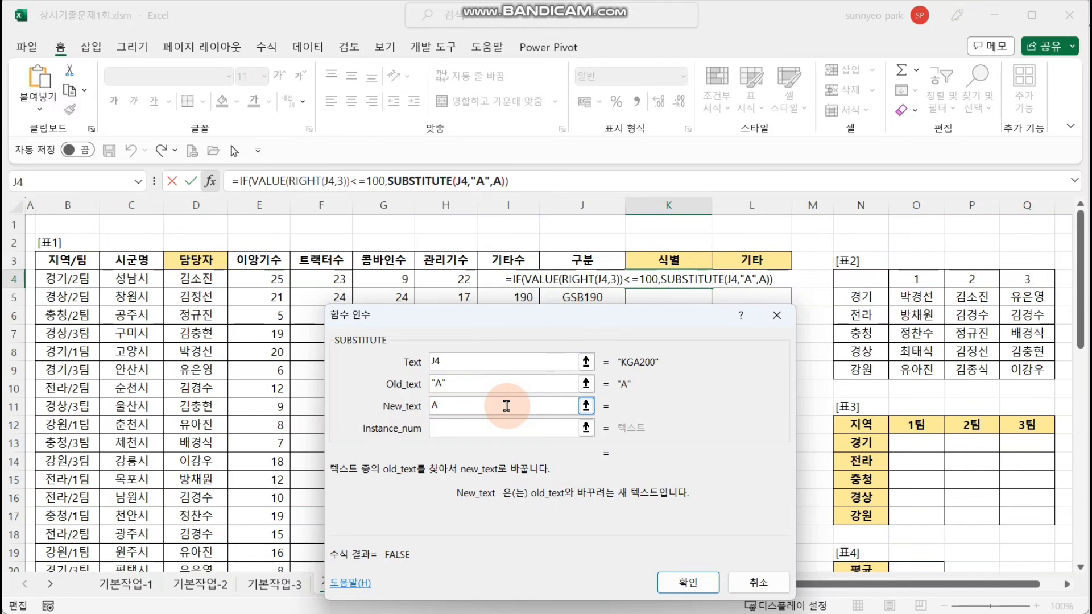
pyautogui.write('ㅁ')
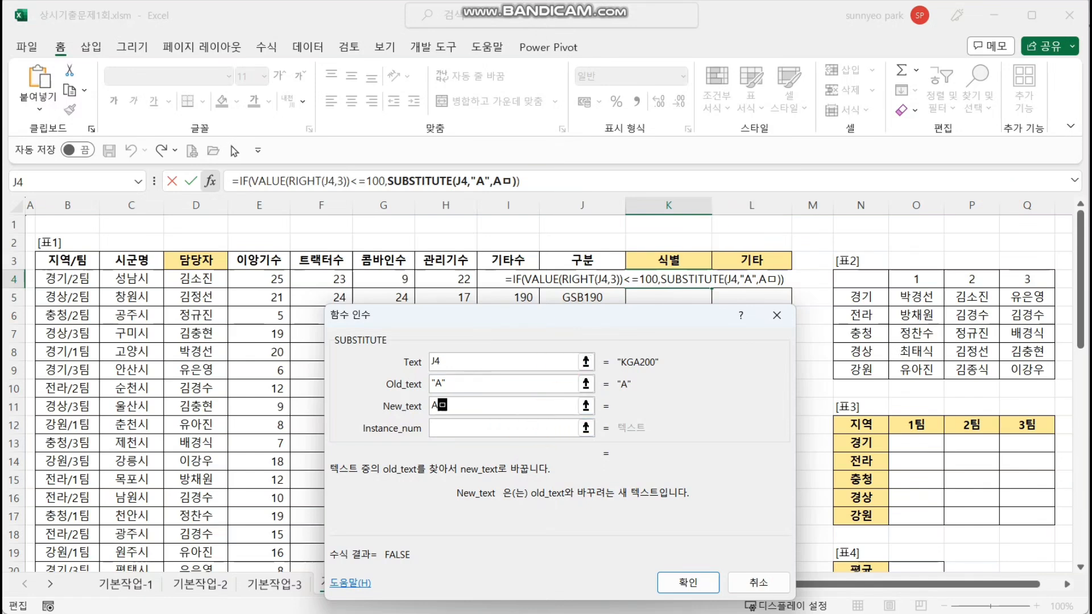
pyautogui.write('▷')
pyautogui.click(468, 429)
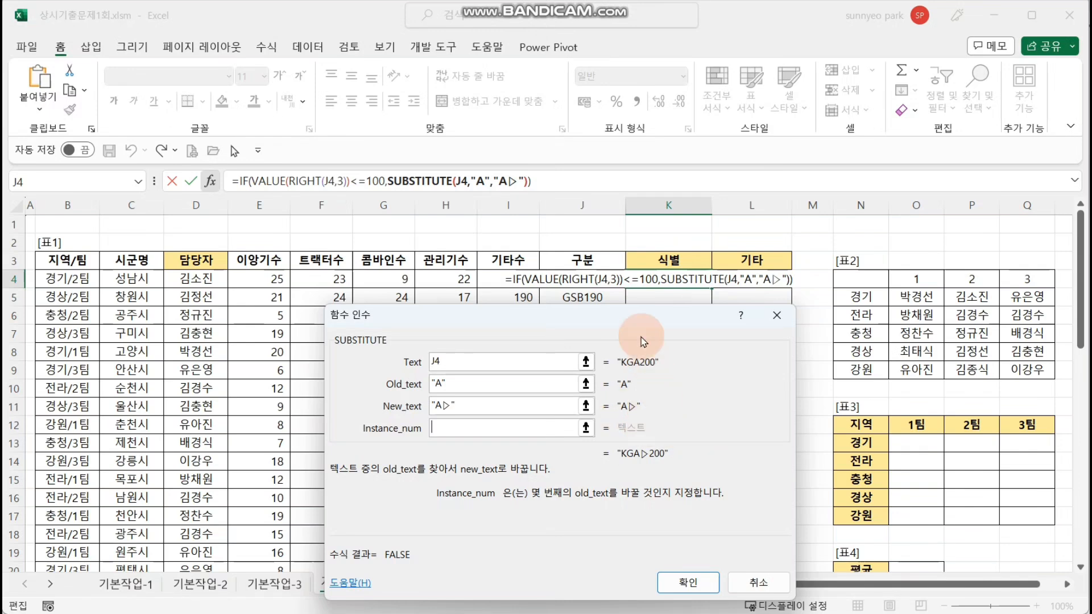
# Nest a second IF as the outer IF's false value, reusing its logical test with the limit 200: VALUE(RIGHT(J4,3))<=200
pyautogui.click(248, 180)
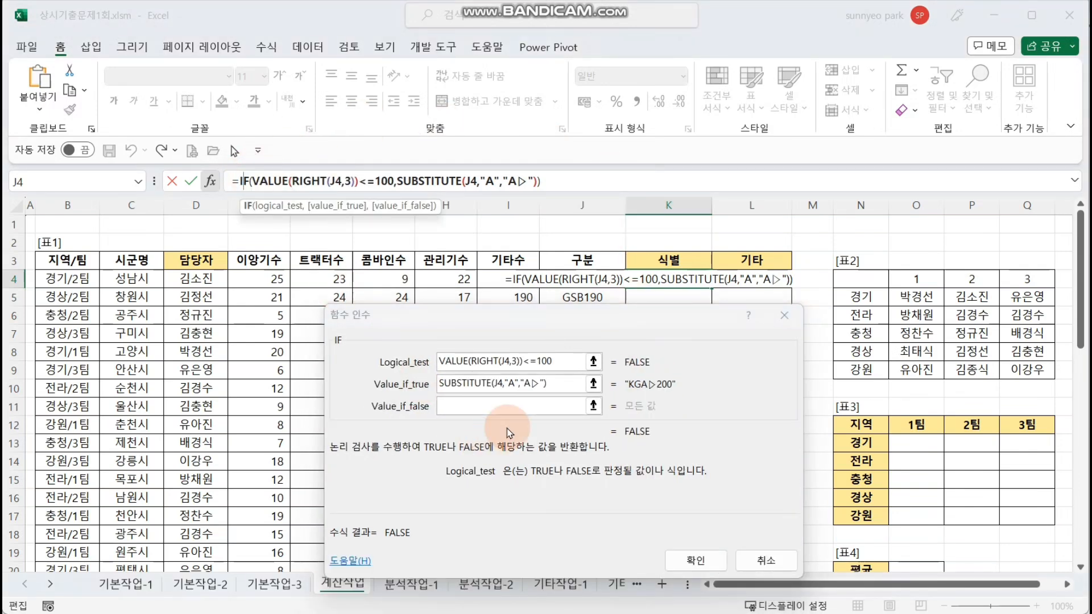
pyautogui.click(527, 407)
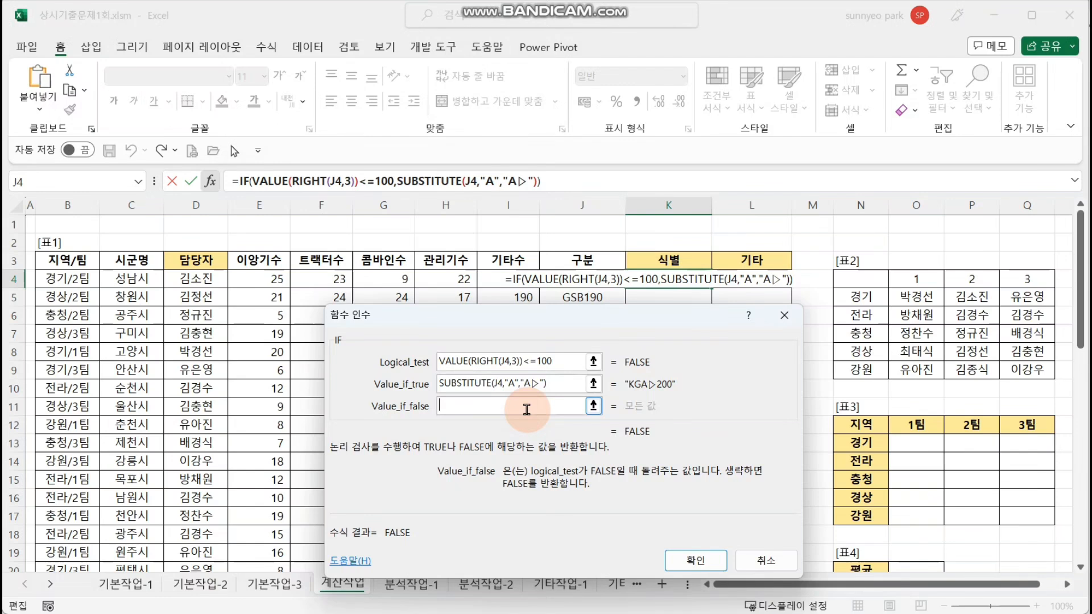
pyautogui.moveTo(576, 366); pyautogui.dragTo(440, 367)
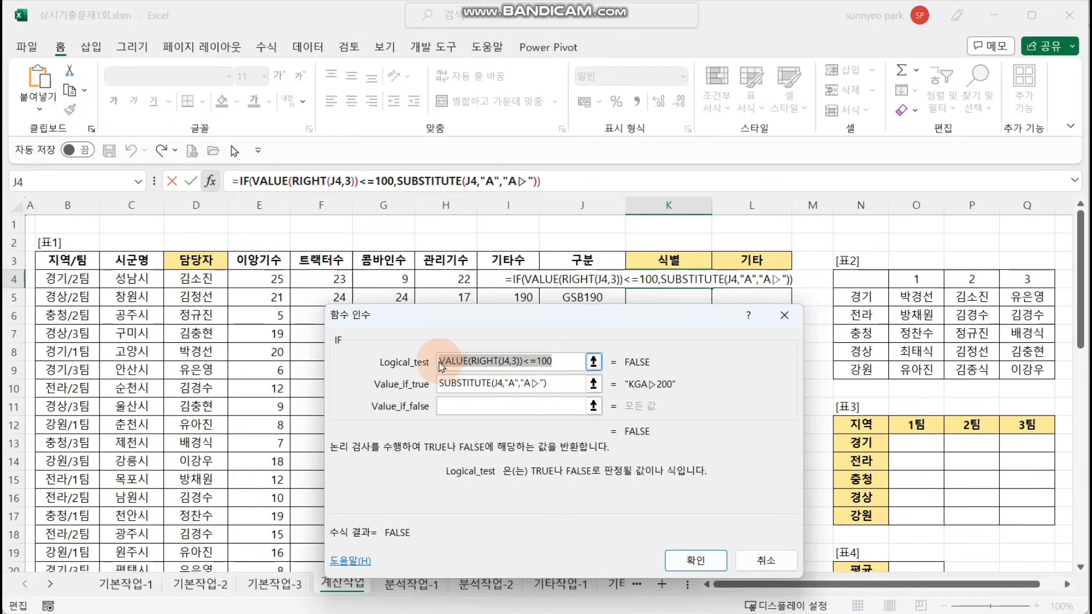
pyautogui.click(576, 407)
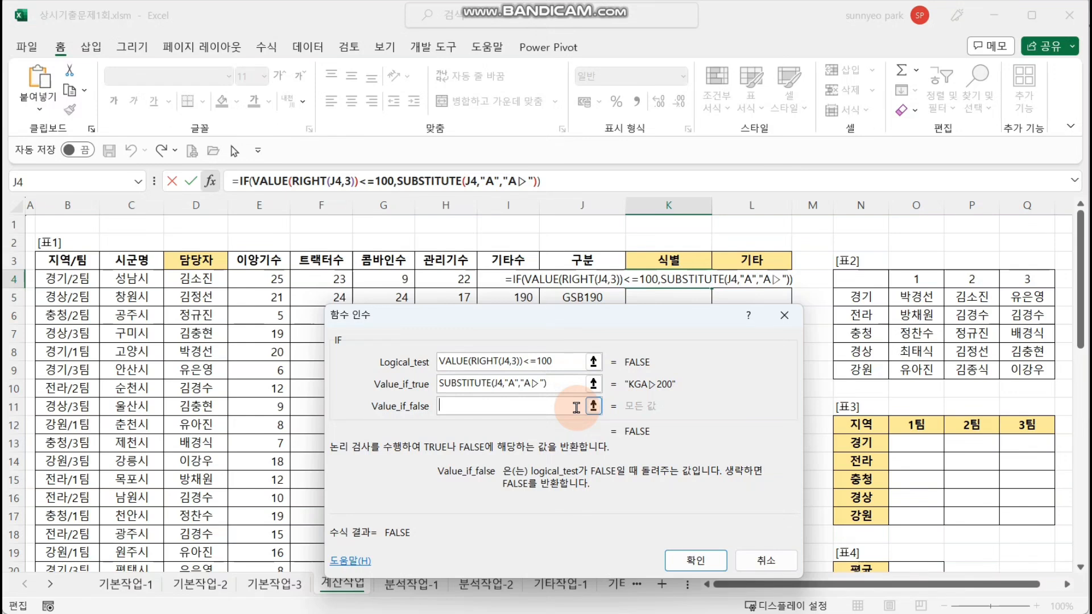
pyautogui.write('IF()')
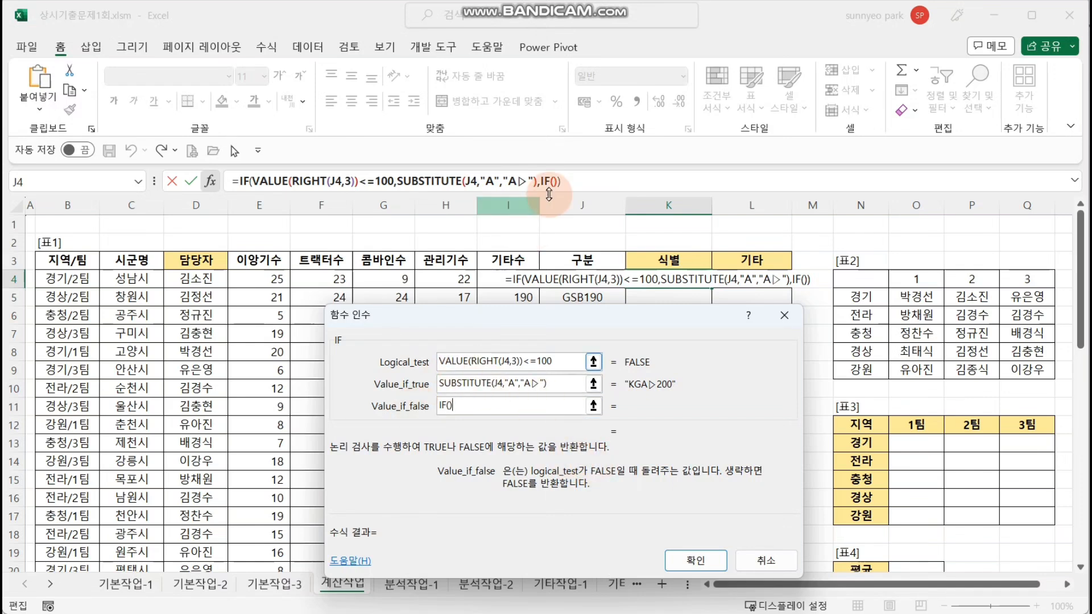
pyautogui.click(532, 181)
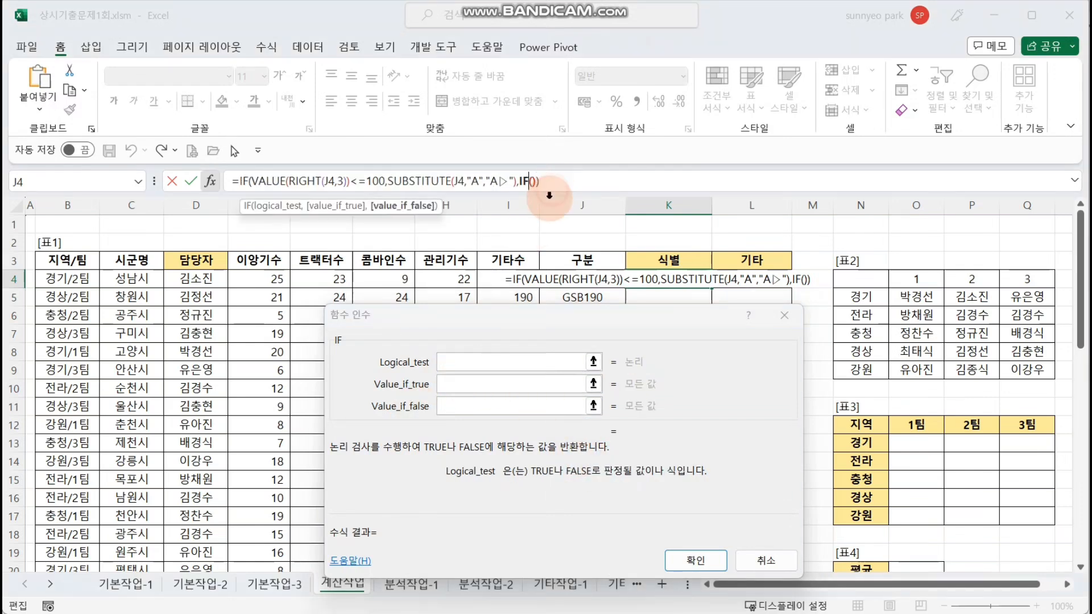
pyautogui.click(538, 367)
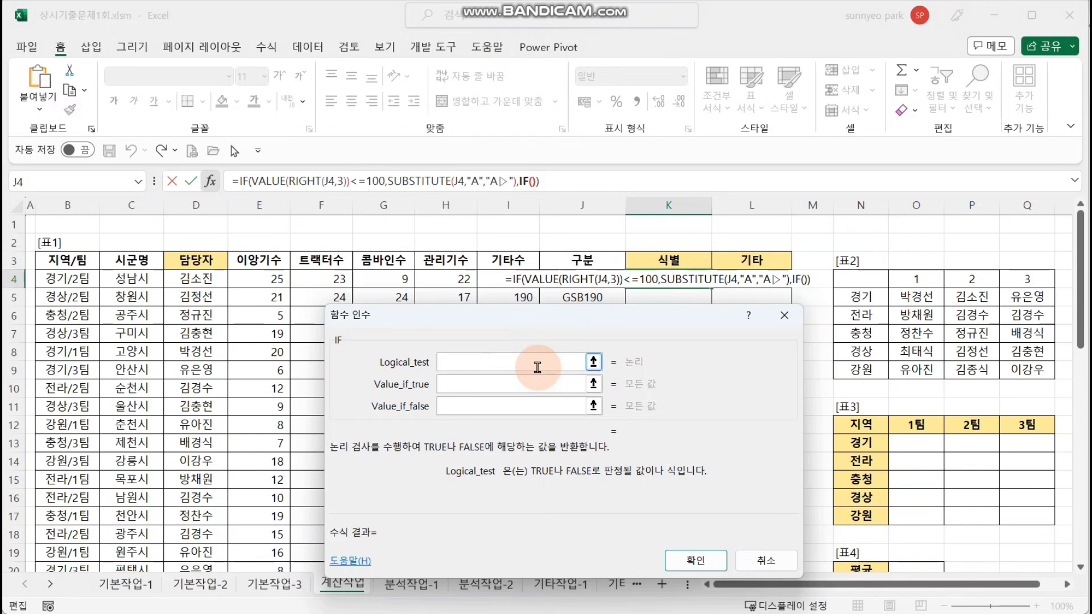
pyautogui.hotkey('ctrl', 'v')
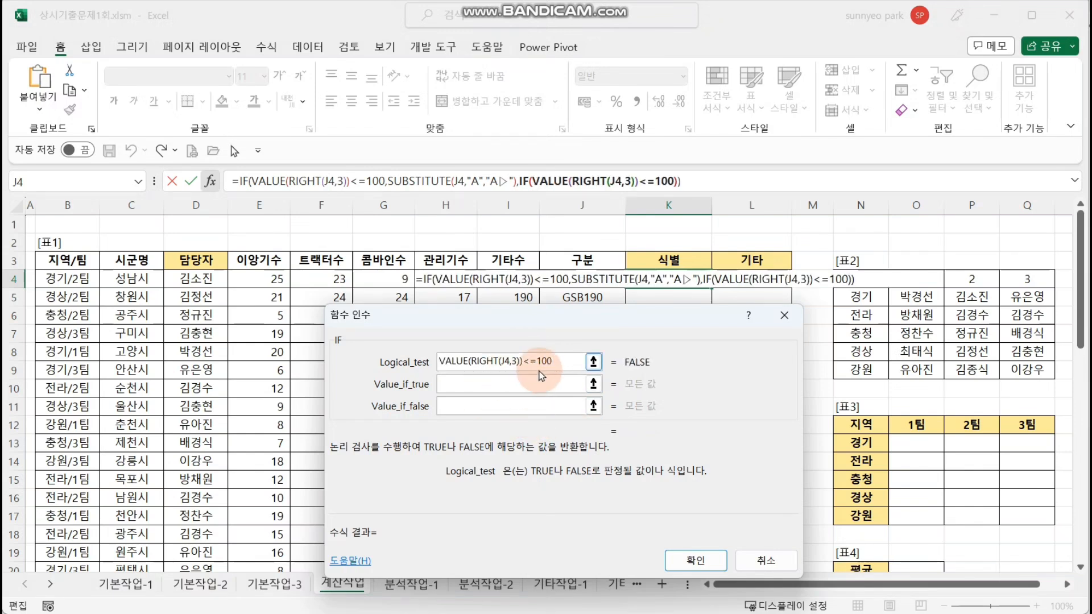
pyautogui.press('BackSpace')
pyautogui.write('2')
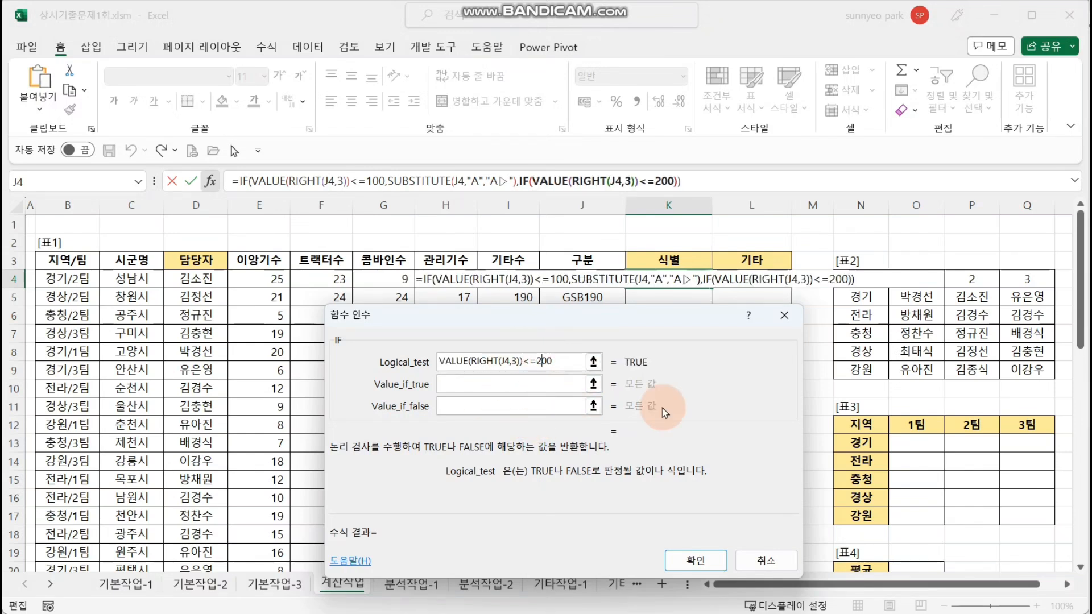
# Copy the outer IF's SUBSTITUTE expression into the true value of the nested IF
pyautogui.click(555, 384)
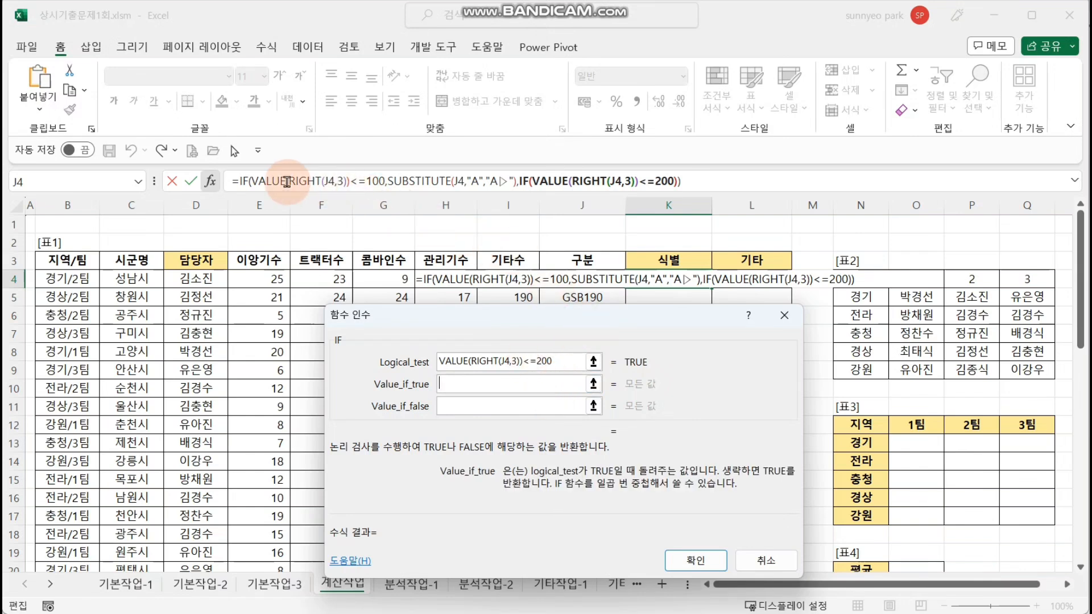
pyautogui.click(246, 182)
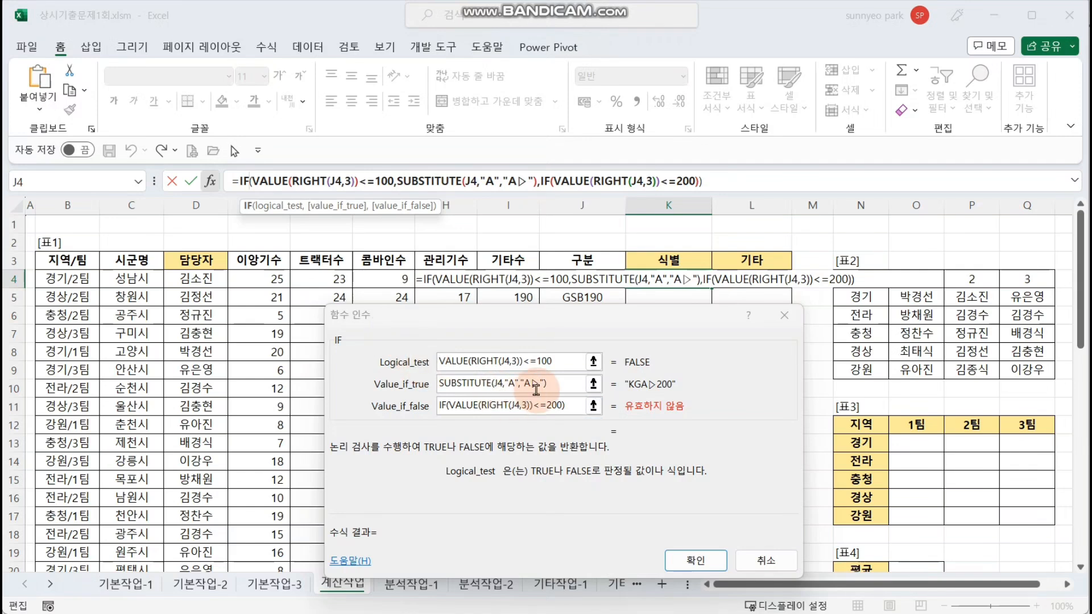
pyautogui.click(427, 387)
pyautogui.hotkey('ctrl', 'c')
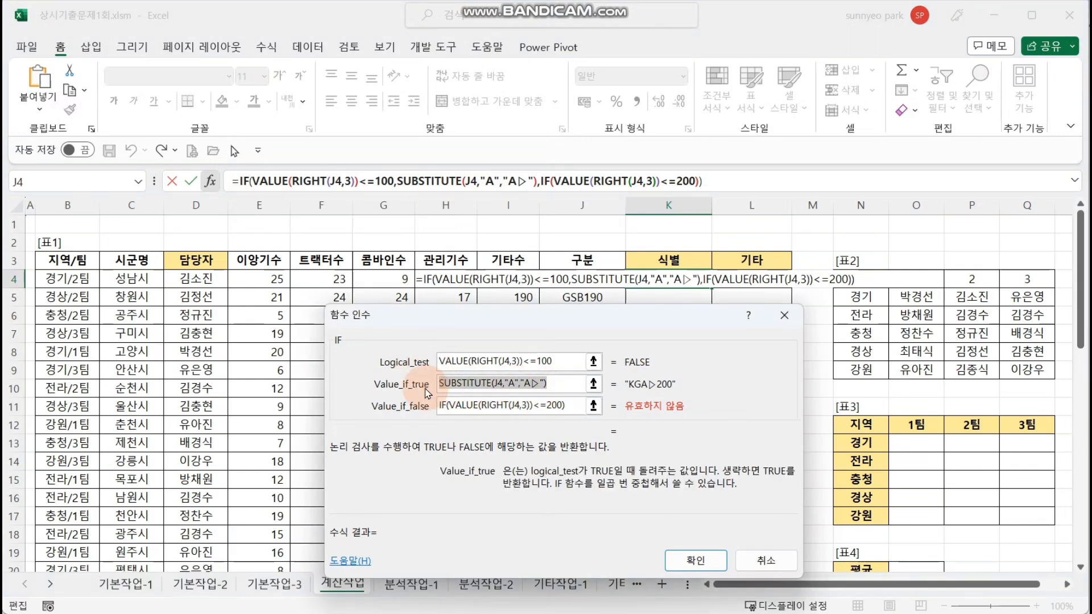
pyautogui.click(548, 183)
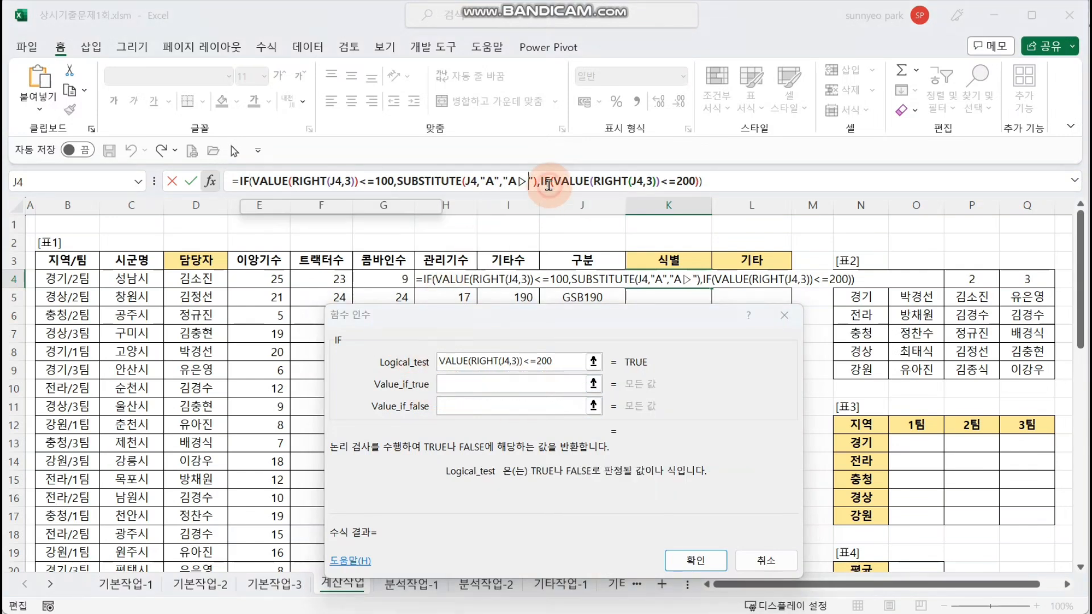
pyautogui.click(517, 386)
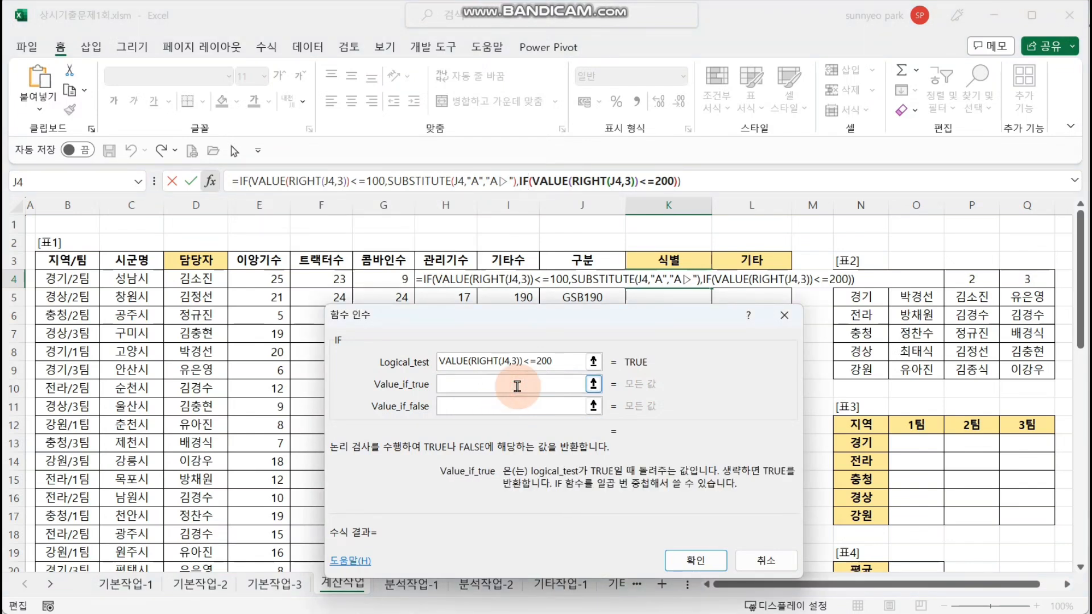
pyautogui.hotkey('ctrl', 'v')
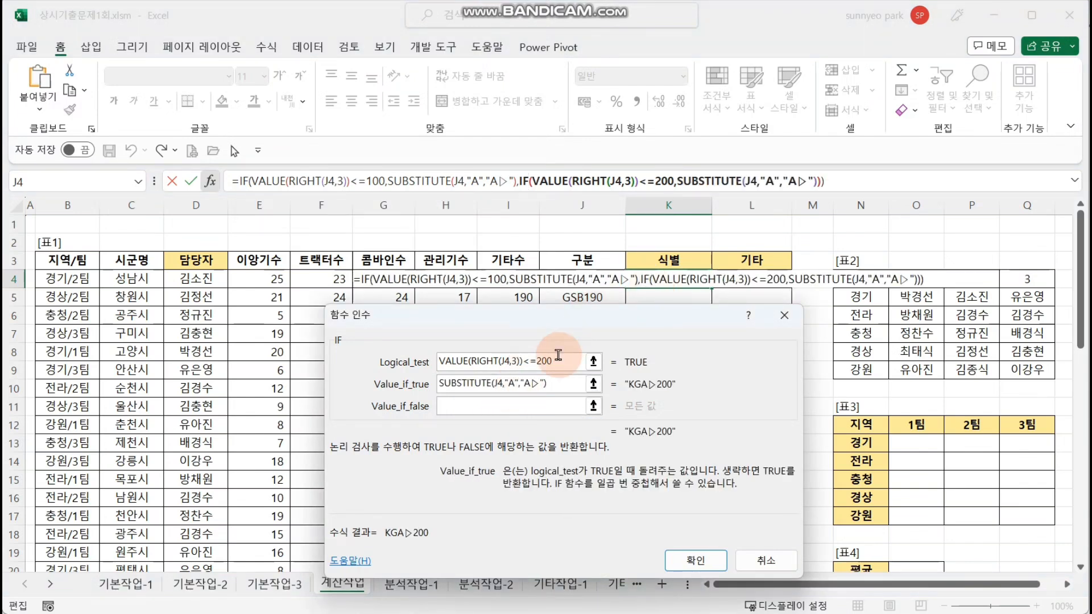
# Change the copied SUBSTITUTE in the nested IF so that it replaces "B" with "B▷▷"
pyautogui.click(511, 384)
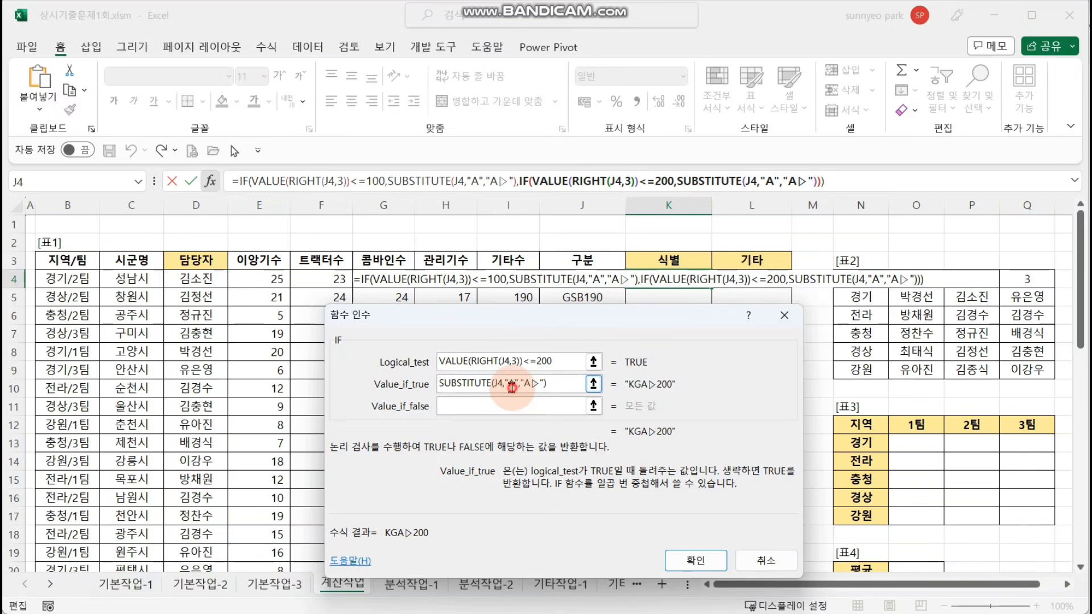
pyautogui.press('BackSpace')
pyautogui.write('B')
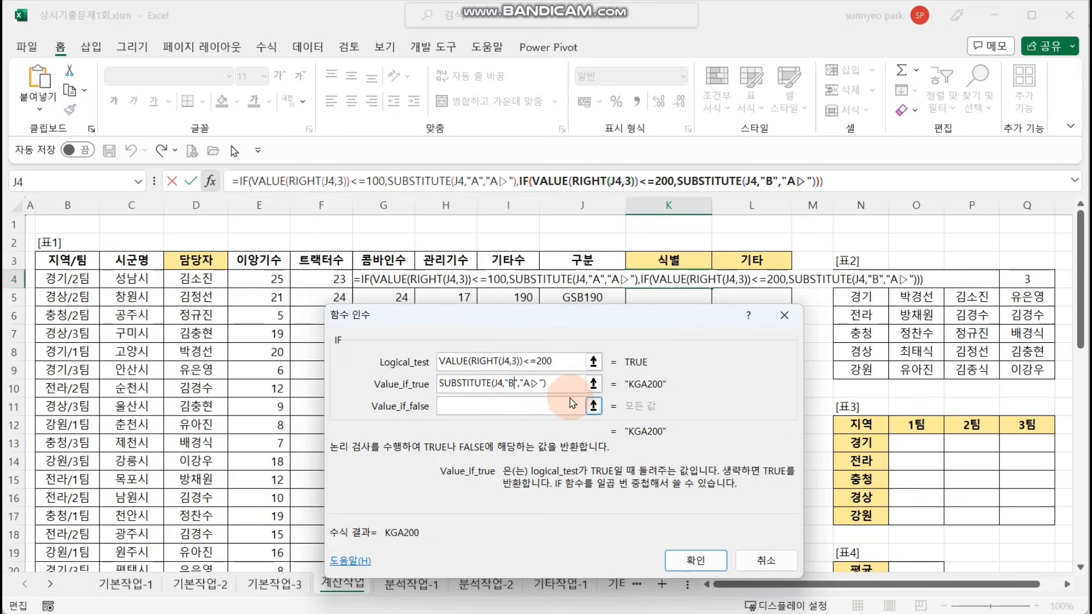
pyautogui.click(530, 384)
pyautogui.press('BackSpace')
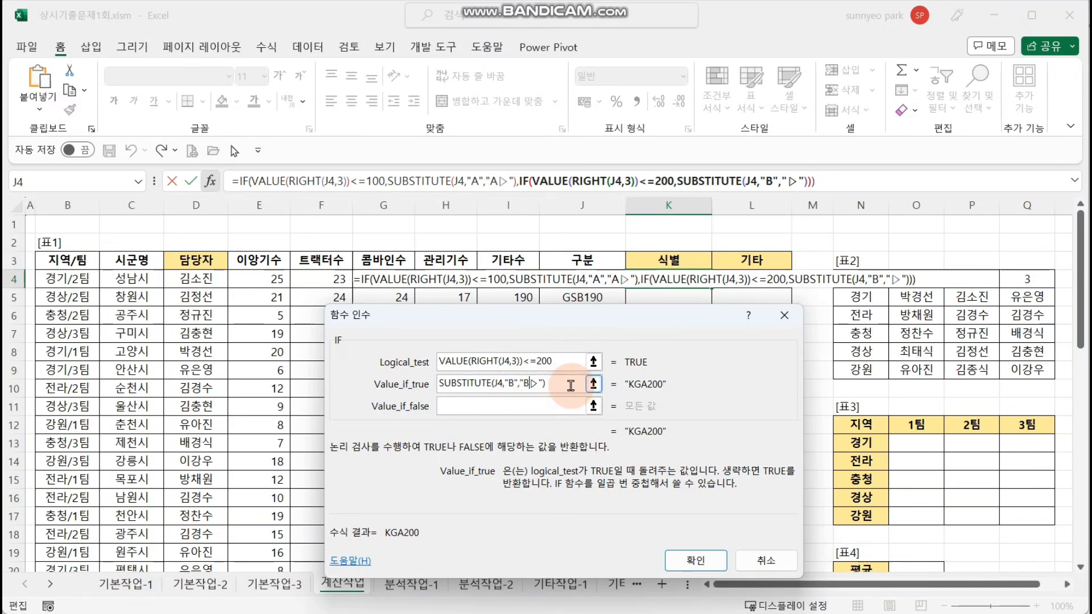
pyautogui.write('B')
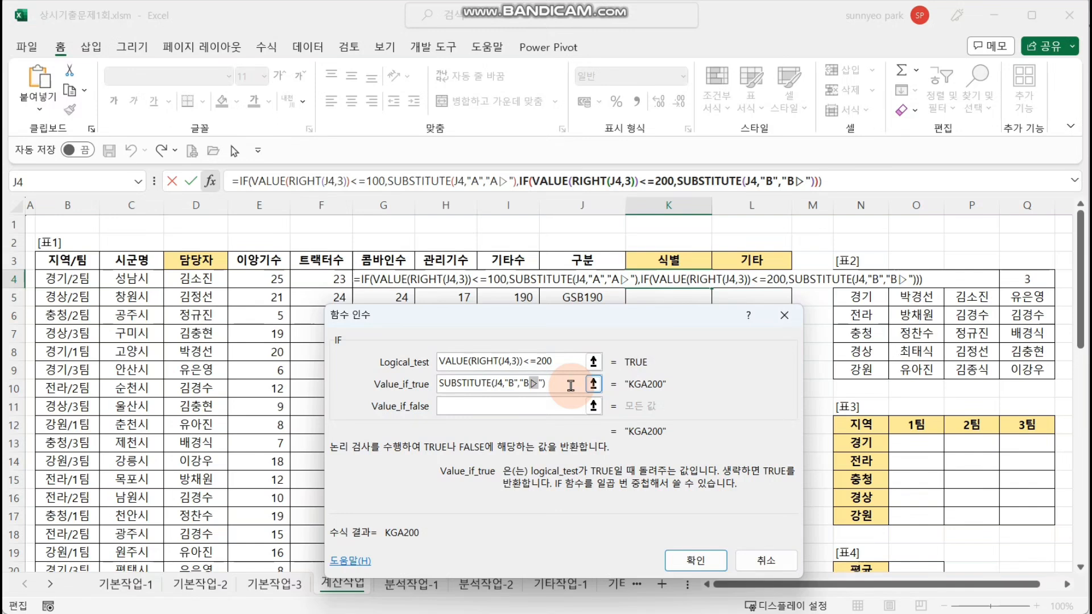
pyautogui.write('▷')
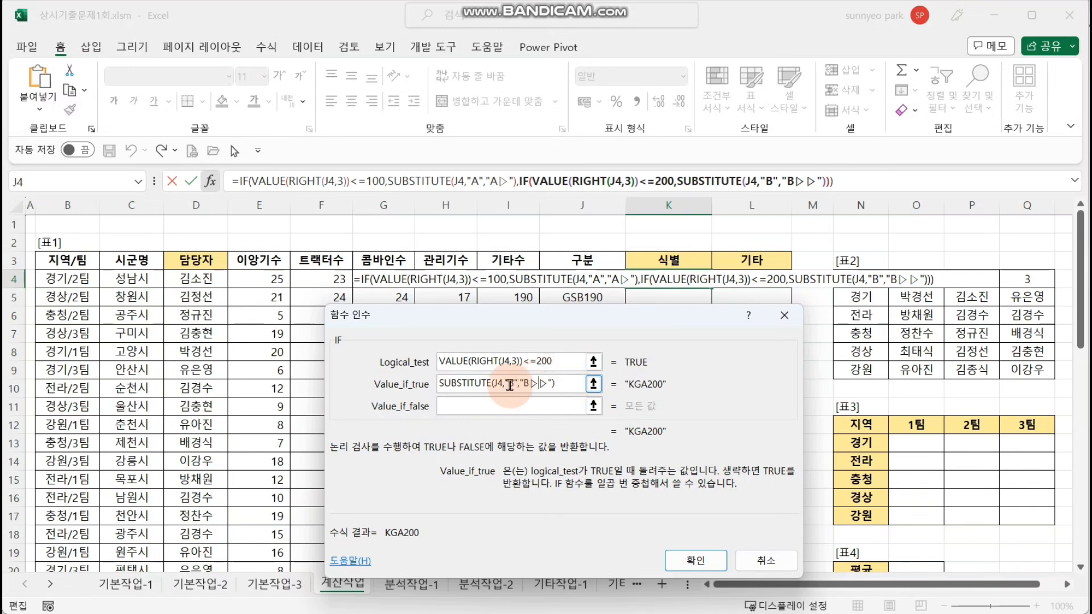
# Complete the nested IF with J4 as its false value and fill the K4 formula down to K15
pyautogui.click(559, 407)
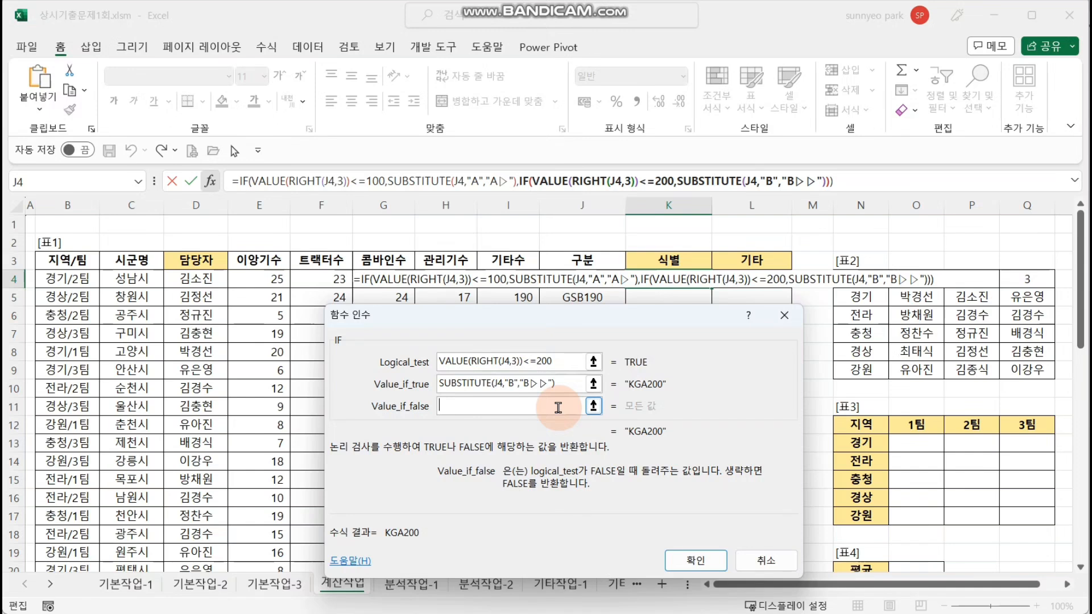
pyautogui.click(610, 282)
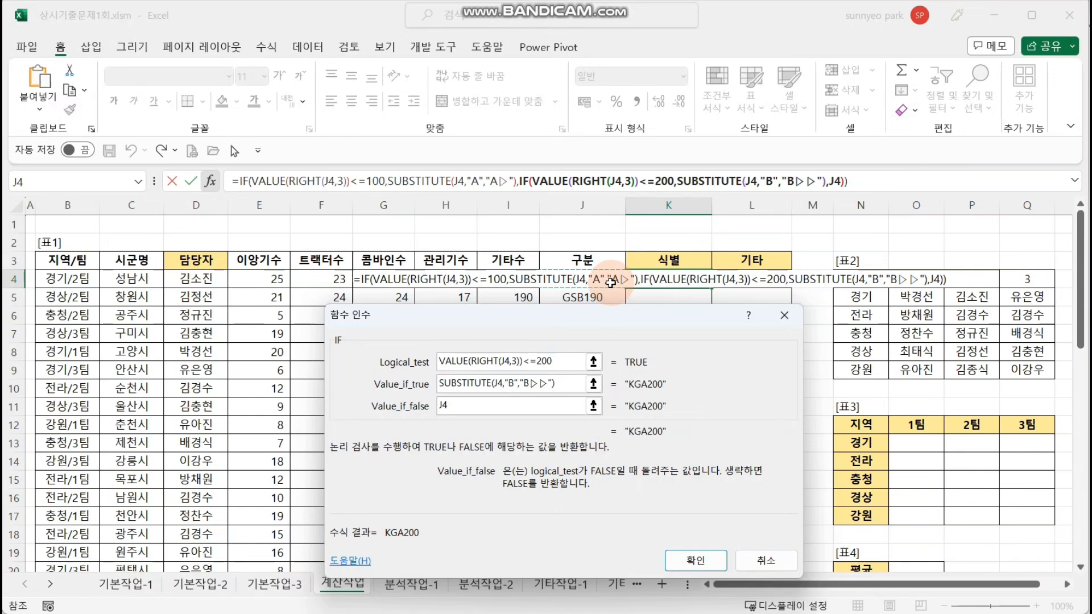
pyautogui.press('Return')
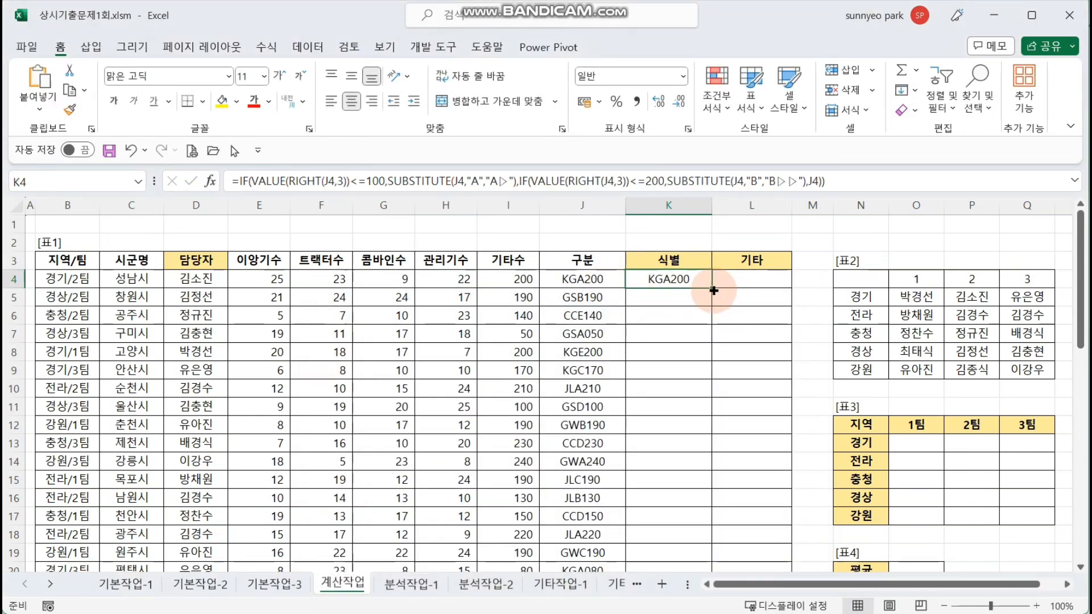
pyautogui.moveTo(711, 288); pyautogui.dragTo(703, 484)
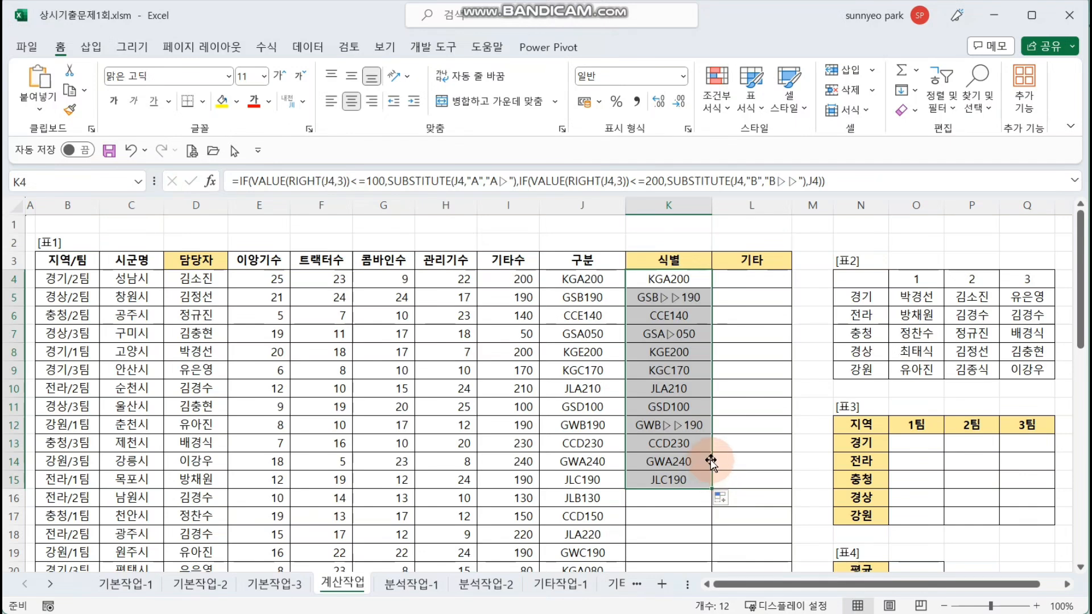
# Check the 식별 formula results in K7, K12, K9 and K11 against their 구분 codes
pyautogui.click(767, 428)
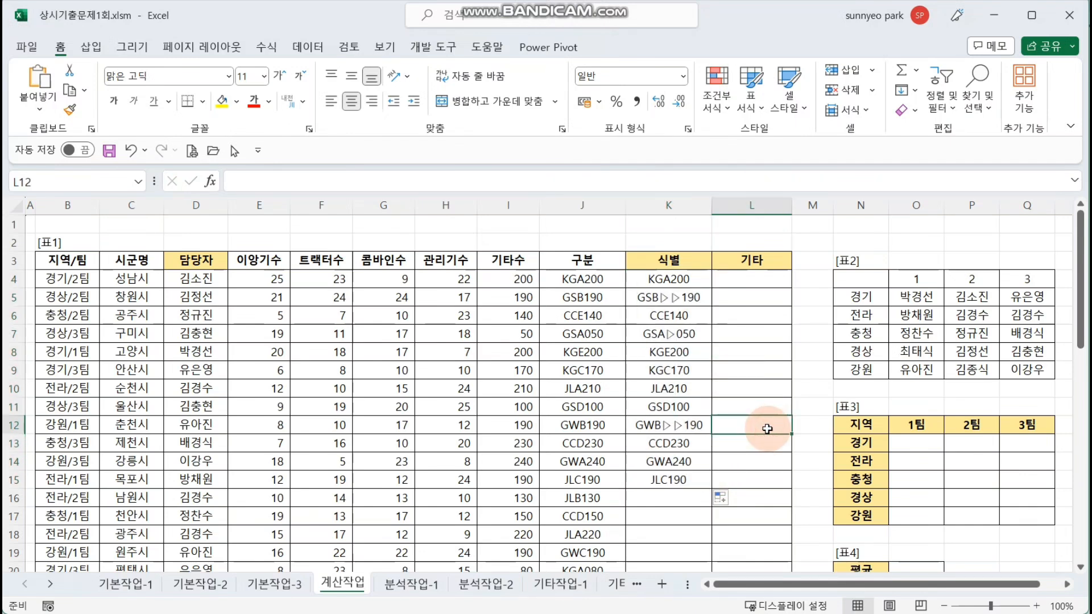
pyautogui.click(690, 335)
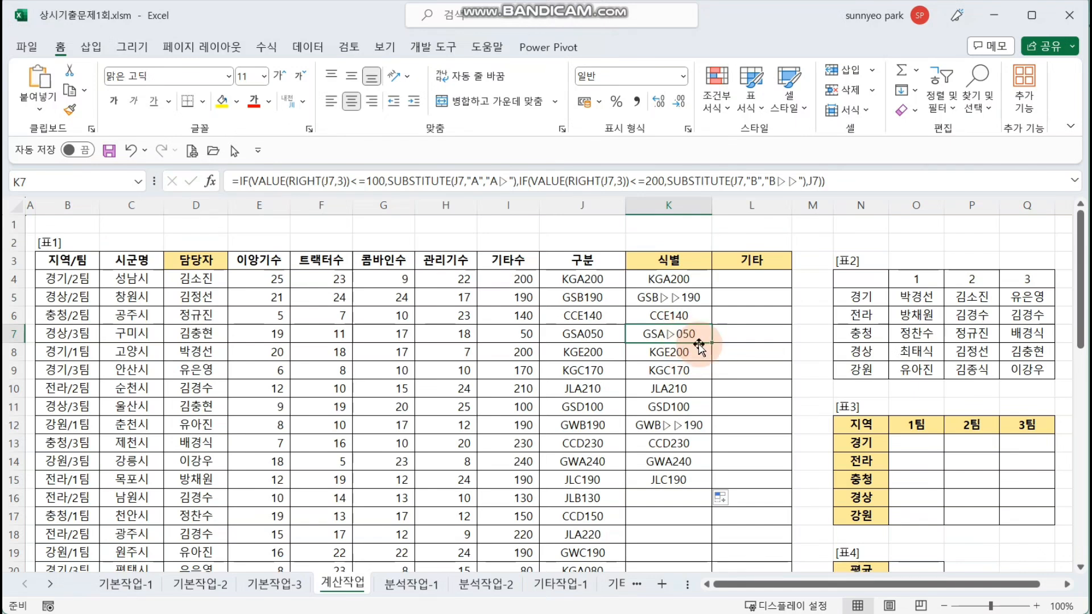
pyautogui.click(678, 436)
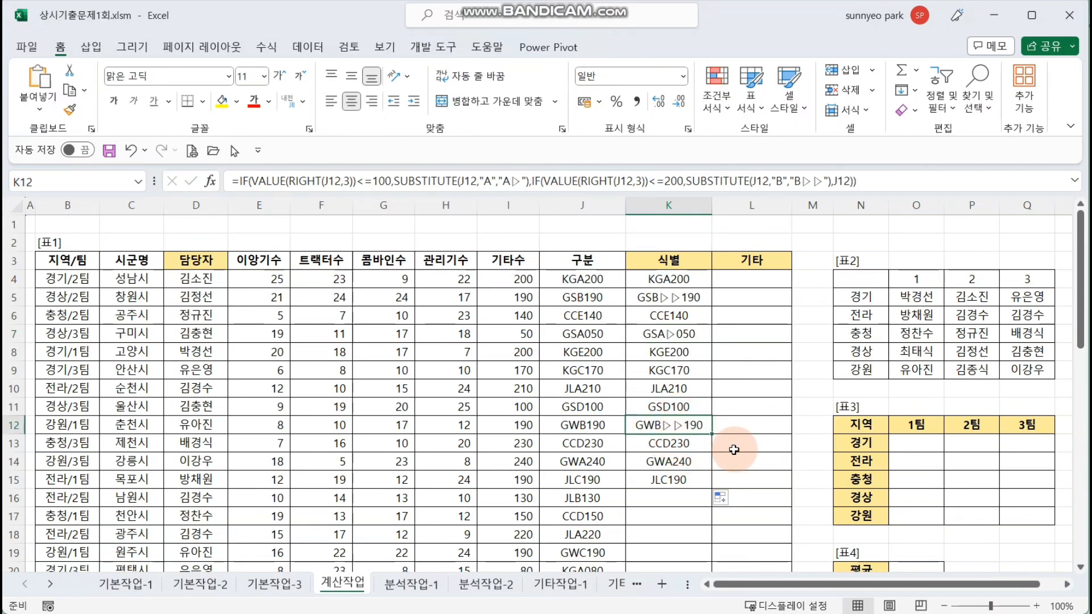
pyautogui.click(691, 371)
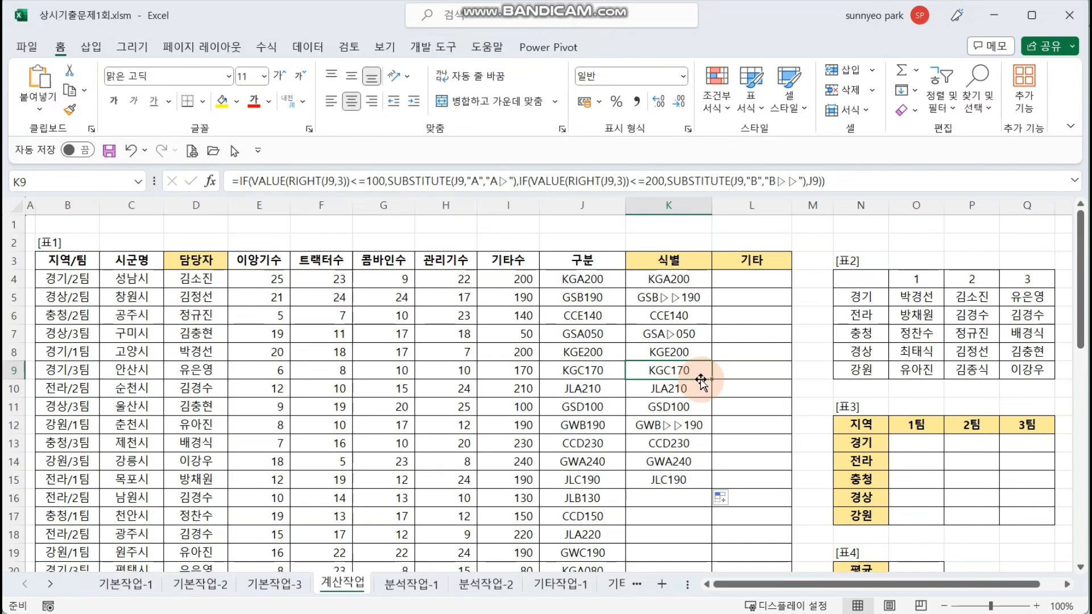
pyautogui.click(579, 371)
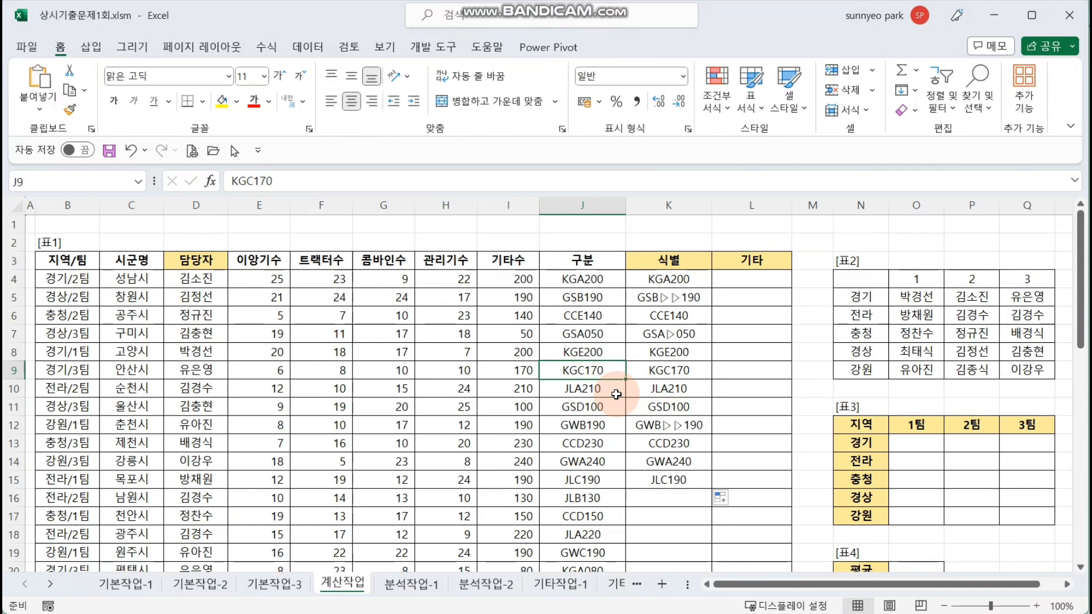
pyautogui.click(682, 405)
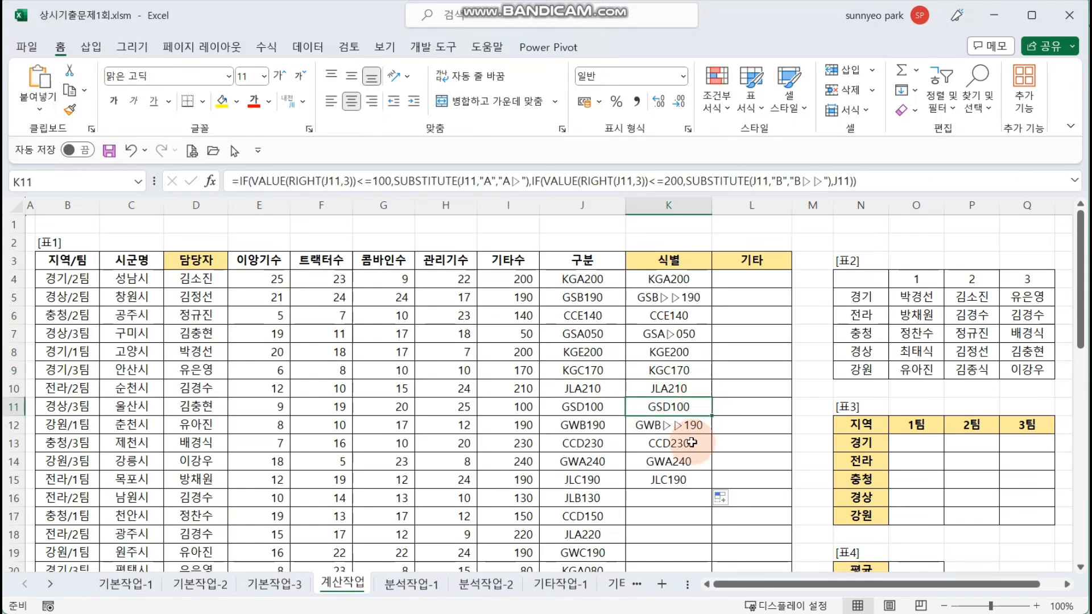
# Fill the 식별 formula from K15 down to K41, the last row of 표1
pyautogui.click(706, 479)
pyautogui.moveTo(710, 484); pyautogui.dragTo(718, 553)
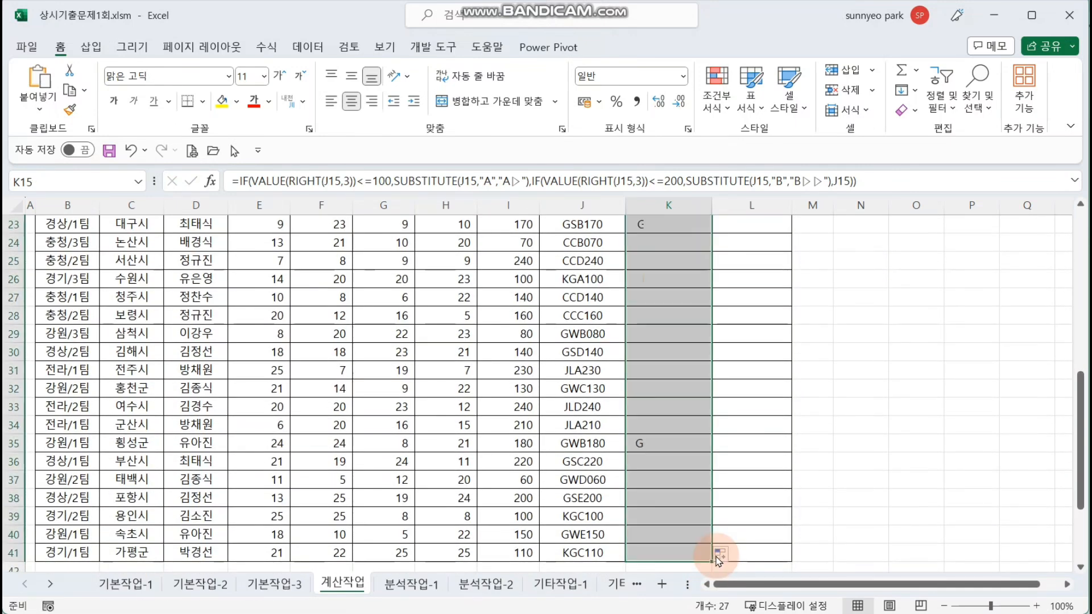
pyautogui.click(755, 500)
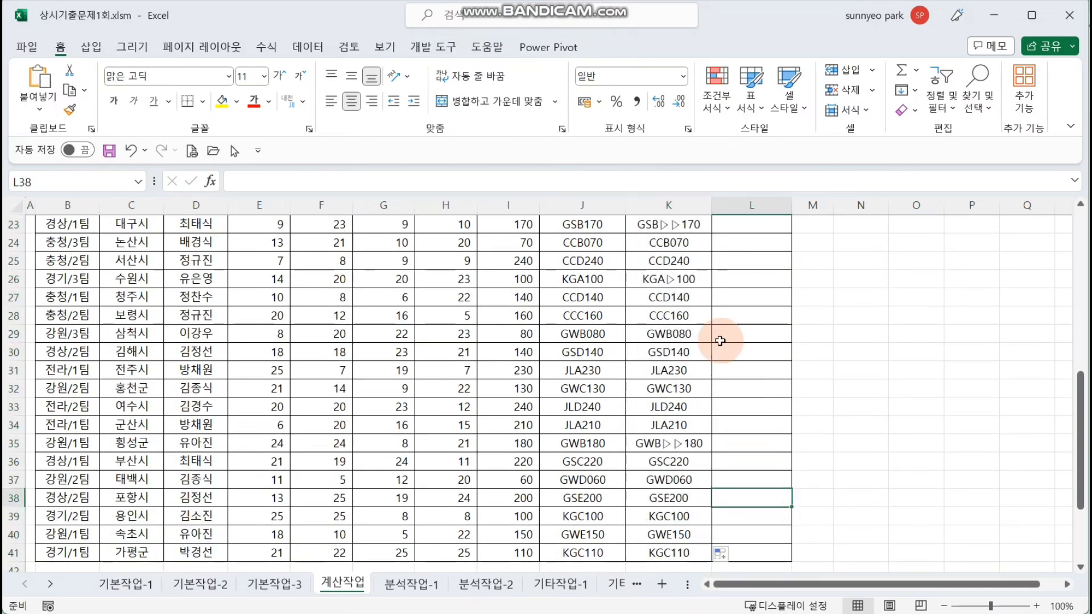
# Check the filled 식별 results in K26, K35 and K30 against the matching 구분 codes
pyautogui.click(692, 280)
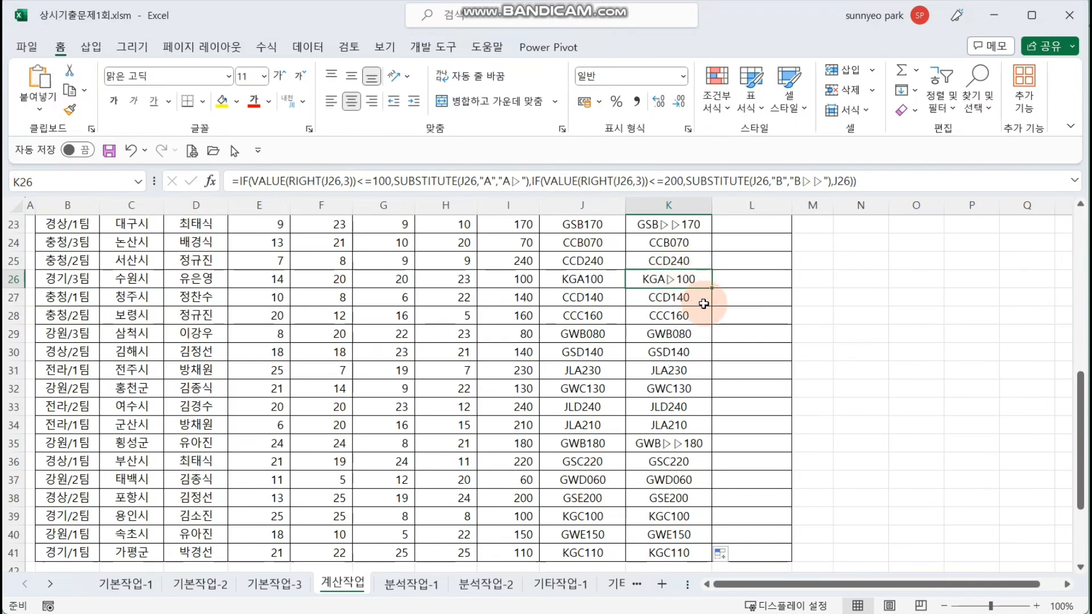
pyautogui.click(698, 446)
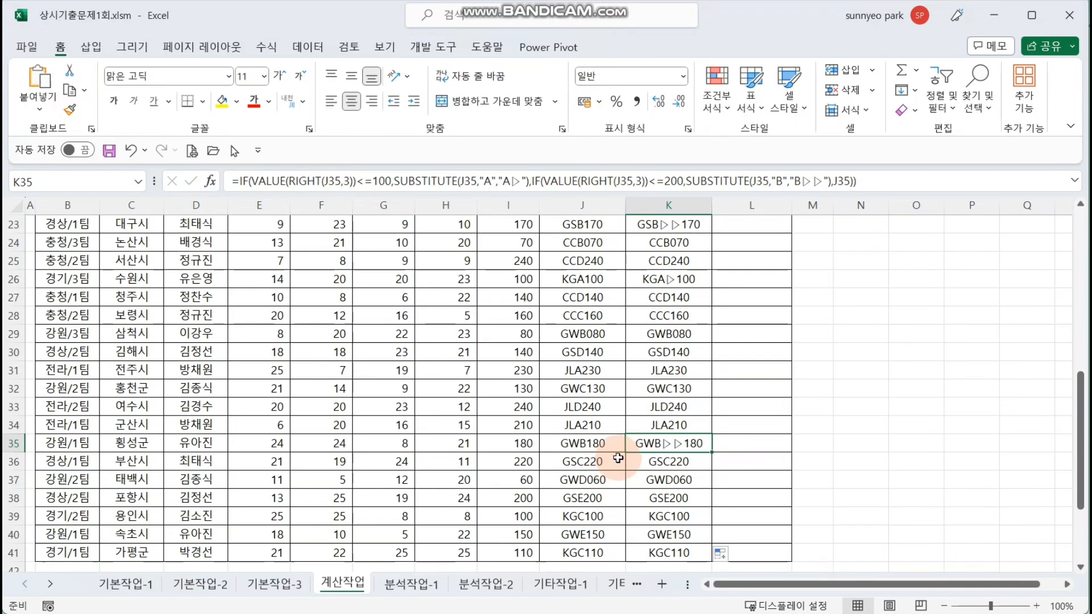
pyautogui.click(686, 354)
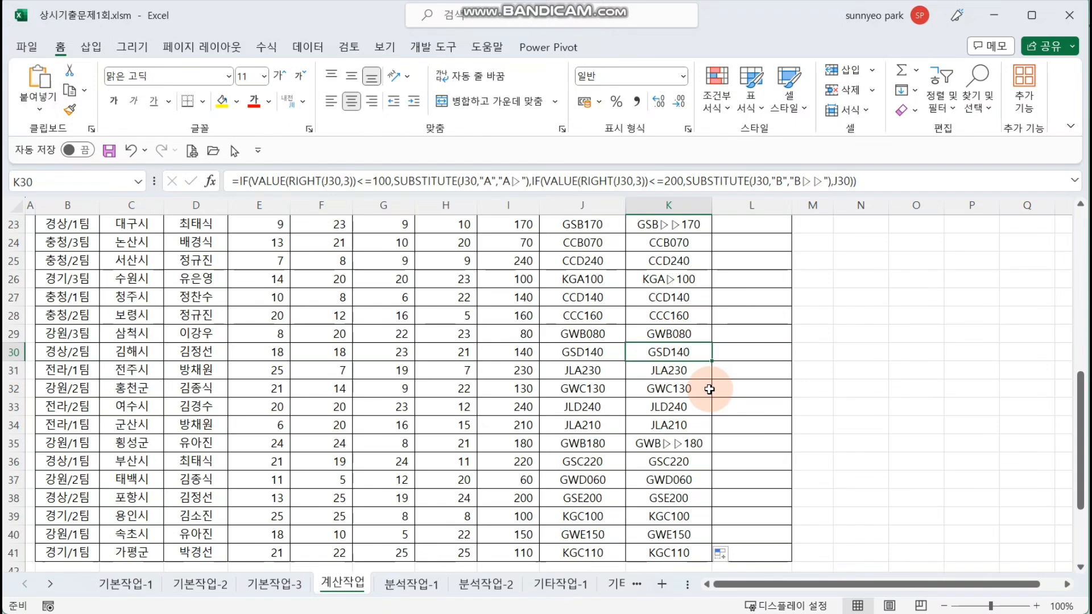
pyautogui.click(586, 350)
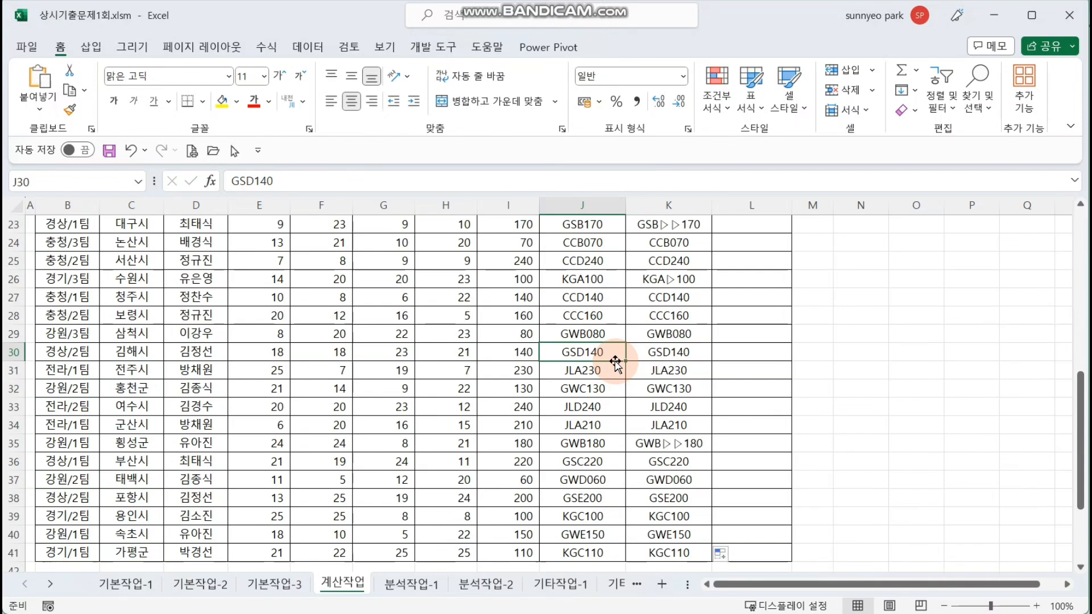
pyautogui.click(676, 357)
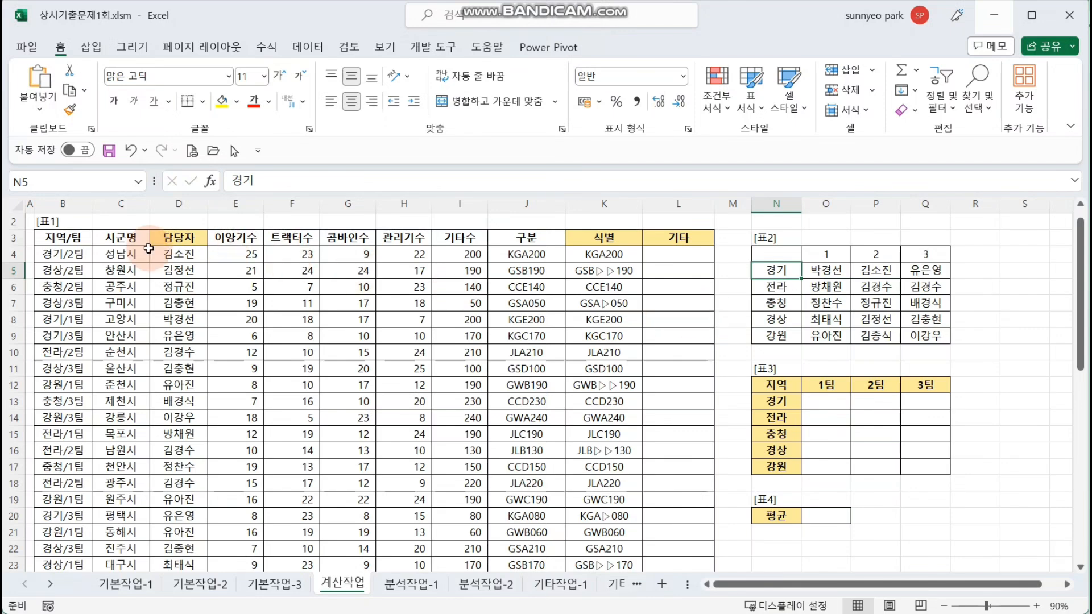
# Compare the 지역/팀 and 트랙터수 columns of 표1 with the region and team headings of 표3
pyautogui.moveTo(63, 270); pyautogui.dragTo(67, 392)
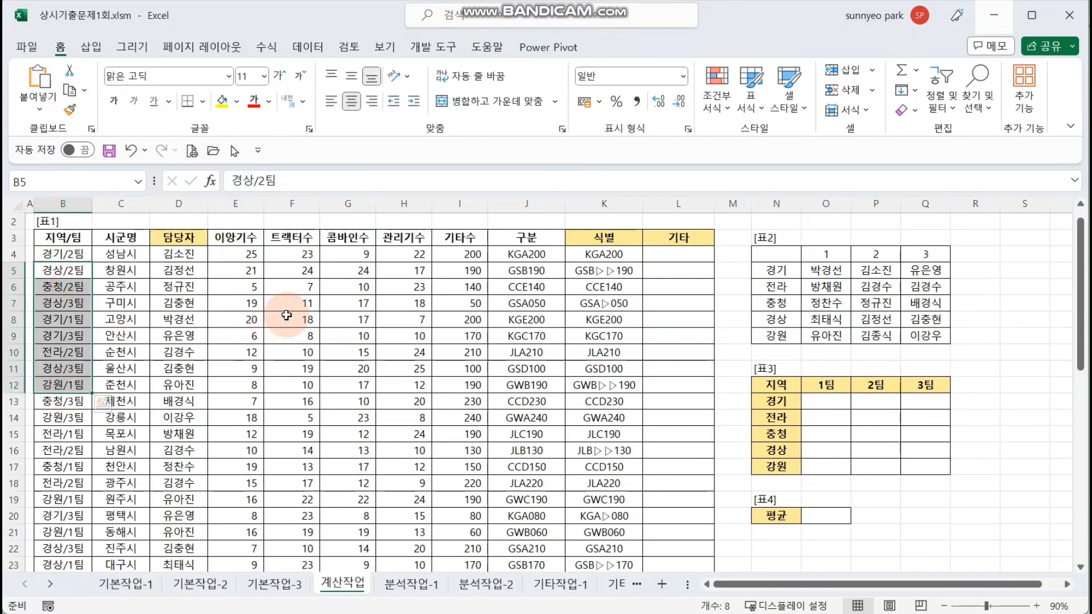
pyautogui.moveTo(296, 287); pyautogui.dragTo(287, 447)
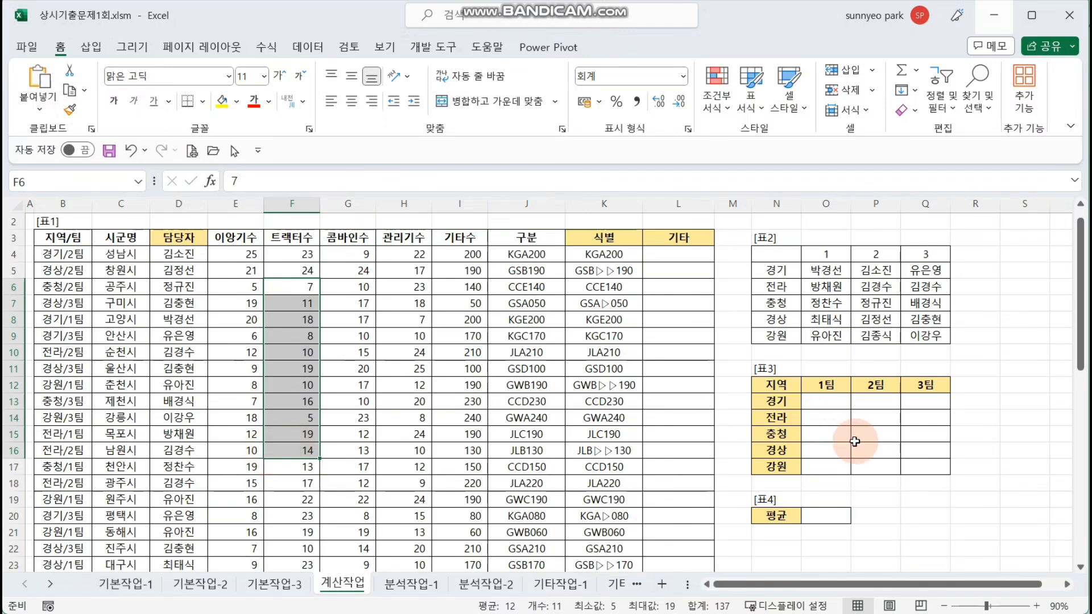
pyautogui.click(883, 451)
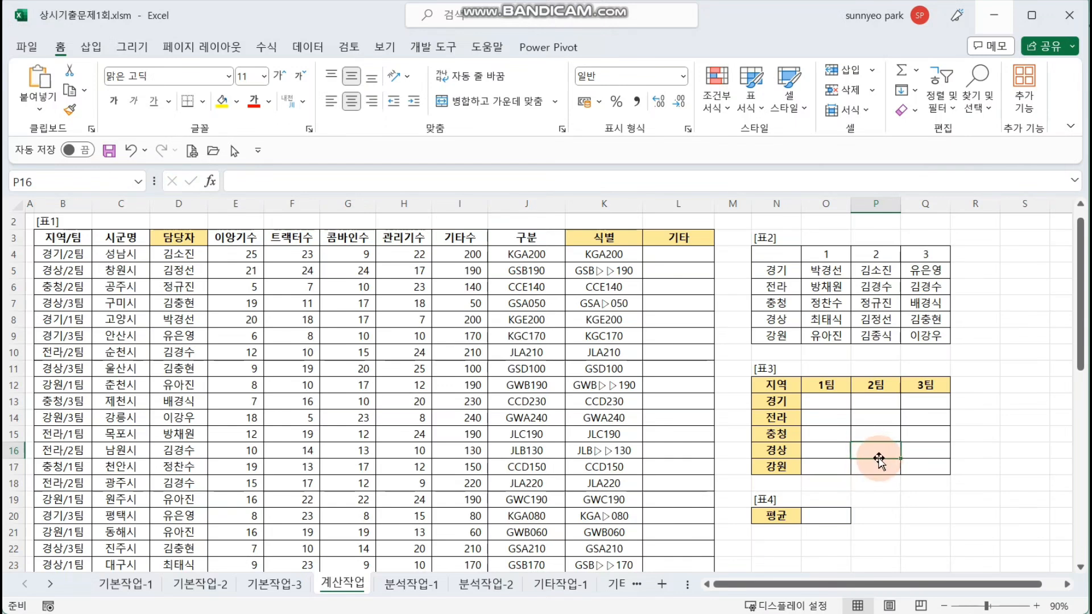
pyautogui.click(834, 430)
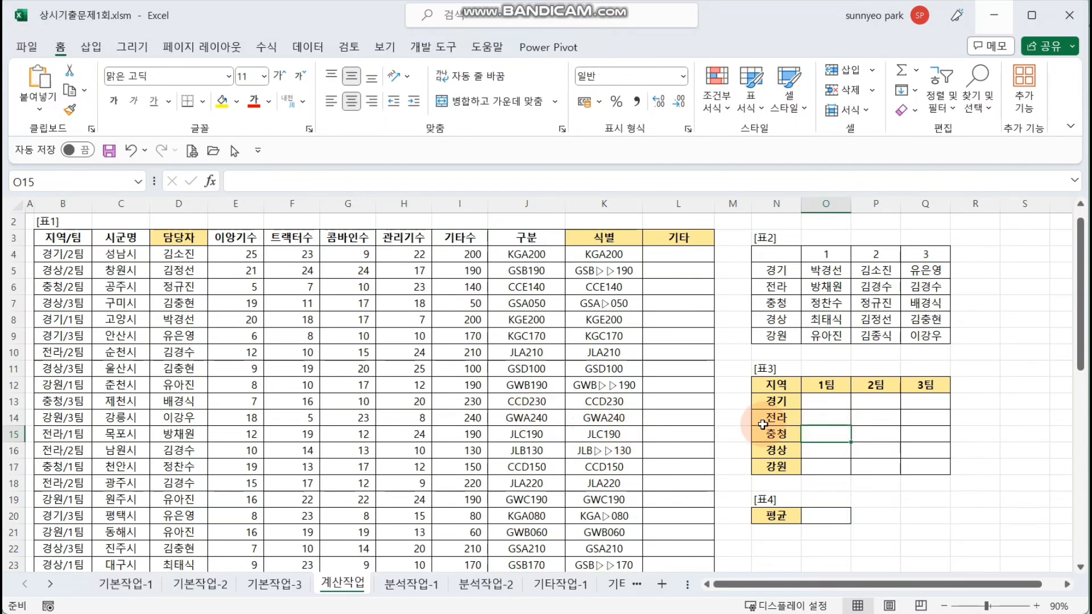
pyautogui.moveTo(774, 401); pyautogui.dragTo(831, 403)
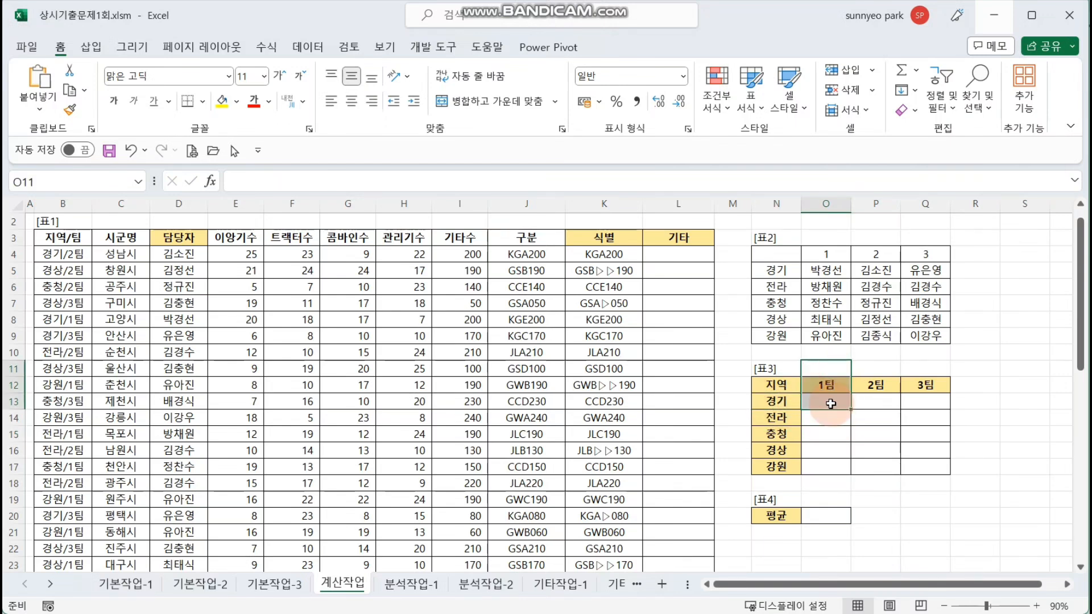
pyautogui.moveTo(298, 286); pyautogui.dragTo(298, 405)
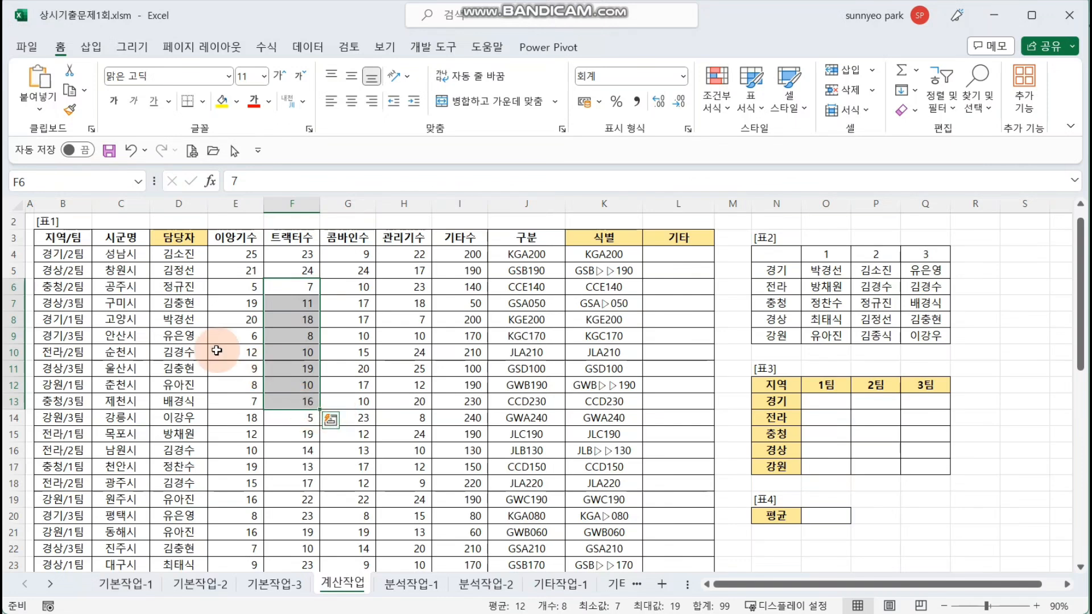
pyautogui.moveTo(49, 254); pyautogui.dragTo(53, 323)
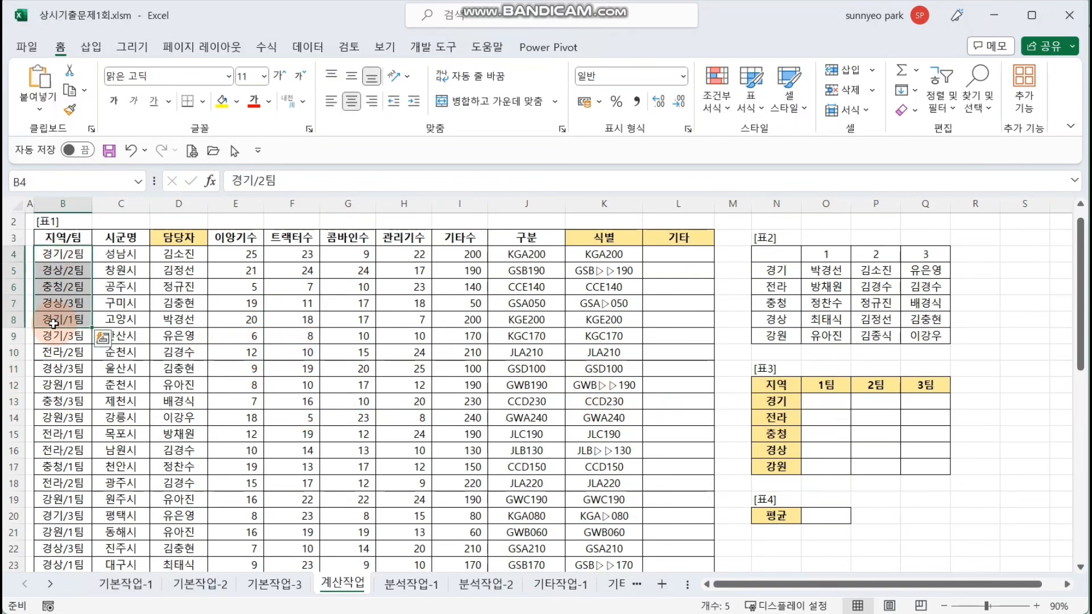
pyautogui.click(825, 385)
pyautogui.click(876, 385)
pyautogui.click(925, 385)
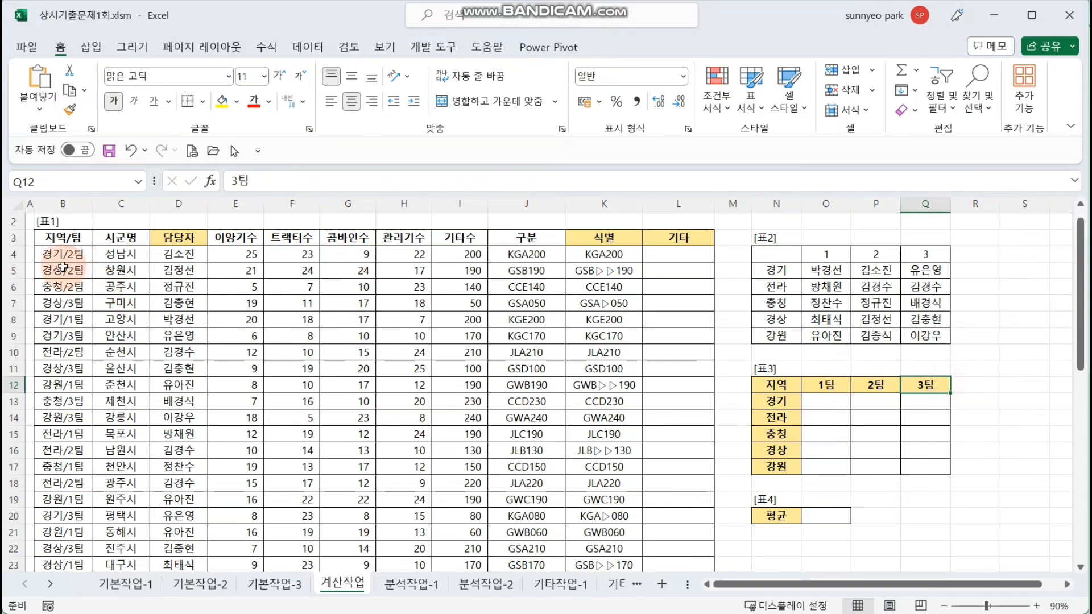
pyautogui.click(63, 267)
pyautogui.click(72, 346)
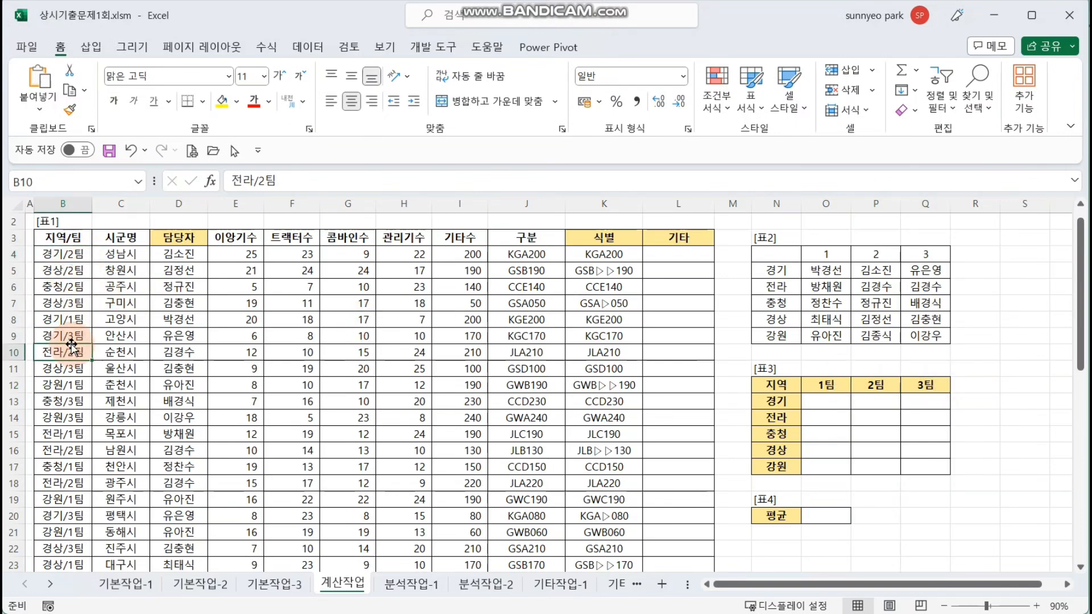
# Review the whole 트랙터수 range F4:F41 and return to cell O13 in 표3
pyautogui.click(834, 406)
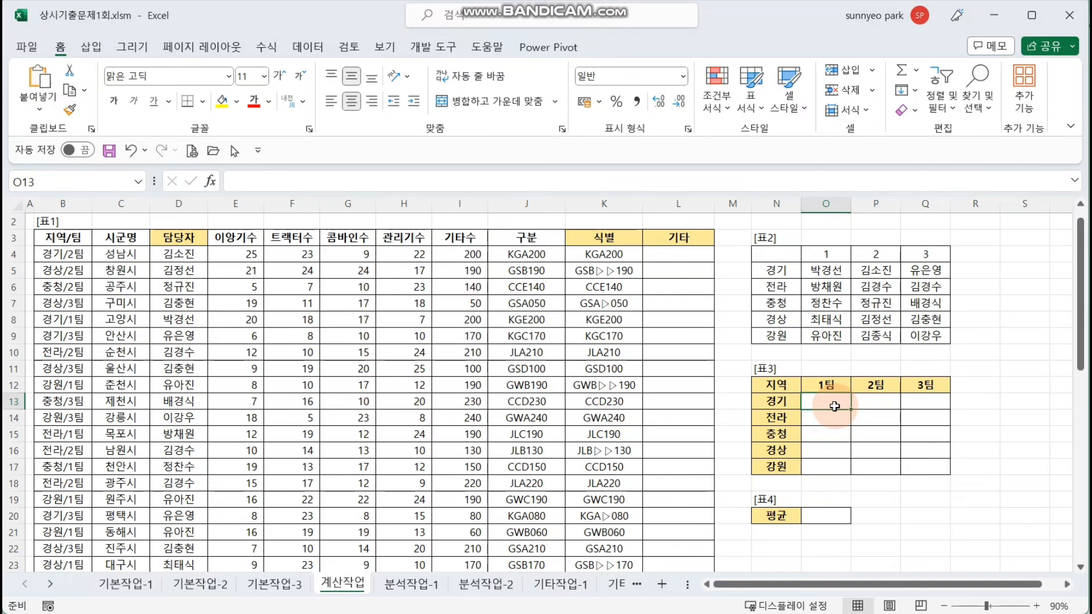
pyautogui.click(292, 256)
pyautogui.scroll(-7, 302, 381)
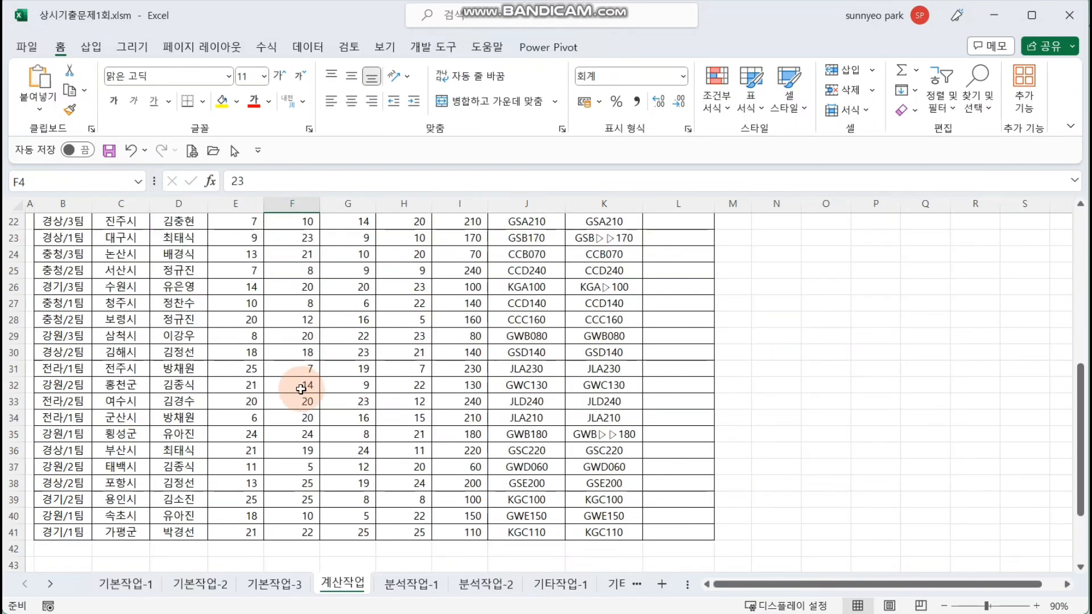
pyautogui.keyDown('shift'); pyautogui.click(298, 532); pyautogui.keyUp('shift')
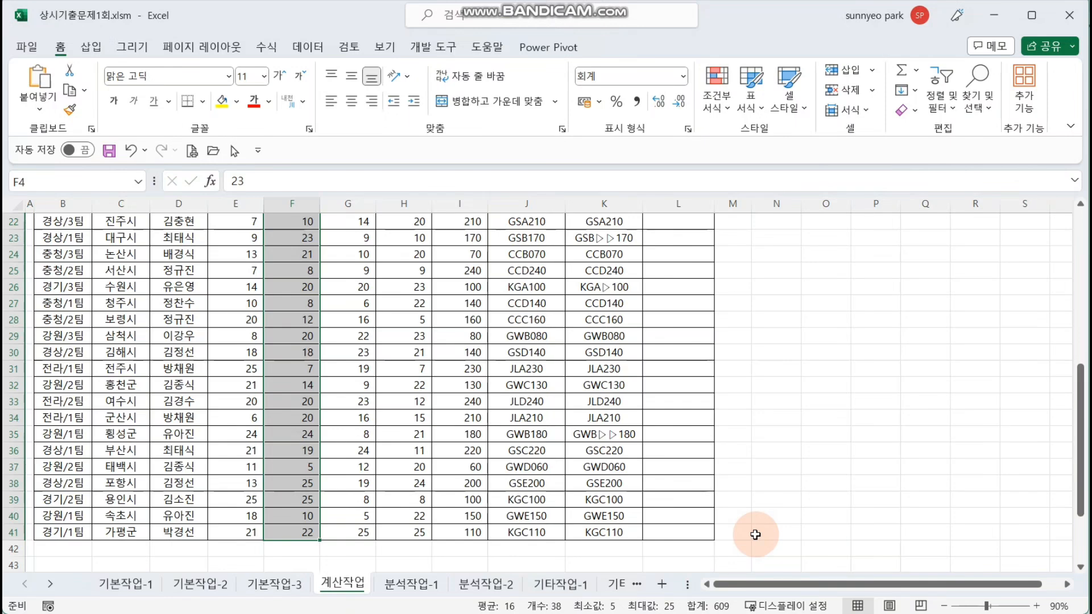
pyautogui.scroll(7, 755, 534)
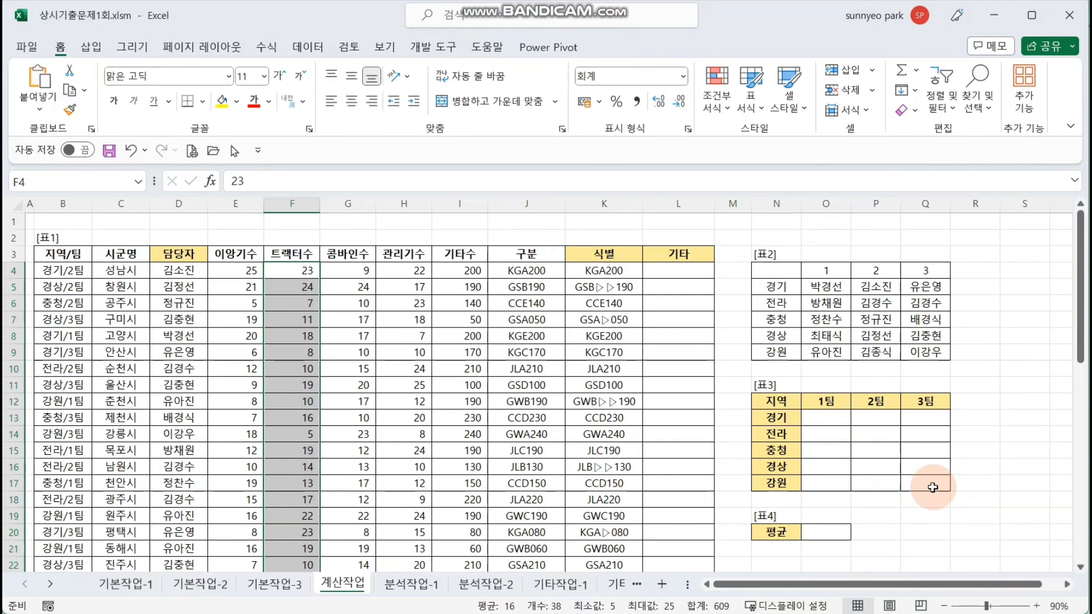
pyautogui.click(836, 417)
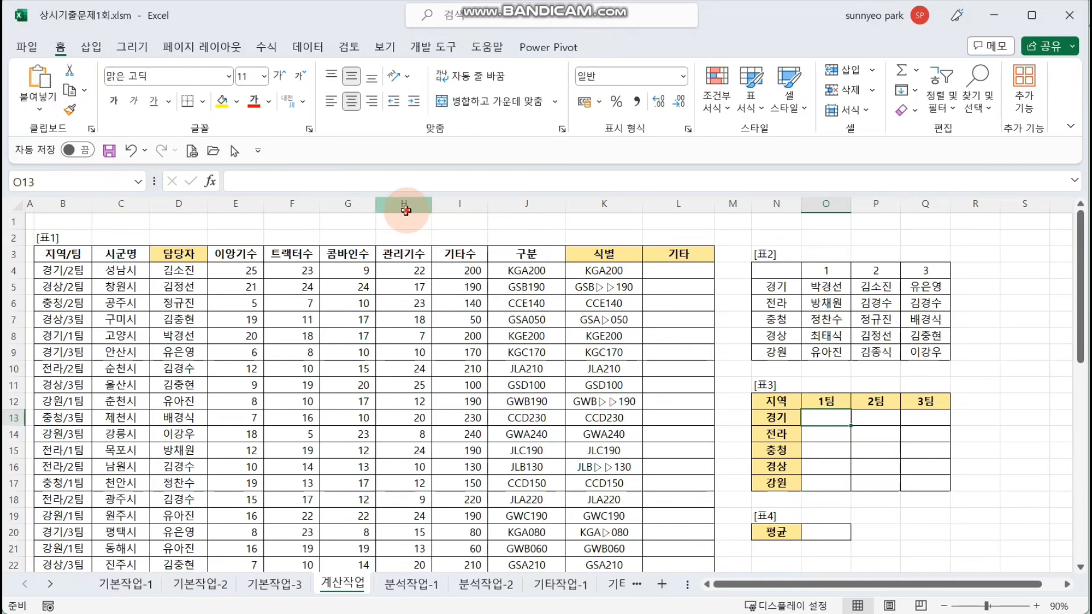
# Hide columns H to L, from 관리기수 to 기타
pyautogui.moveTo(405, 210); pyautogui.dragTo(663, 210)
pyautogui.rightClick(663, 210)
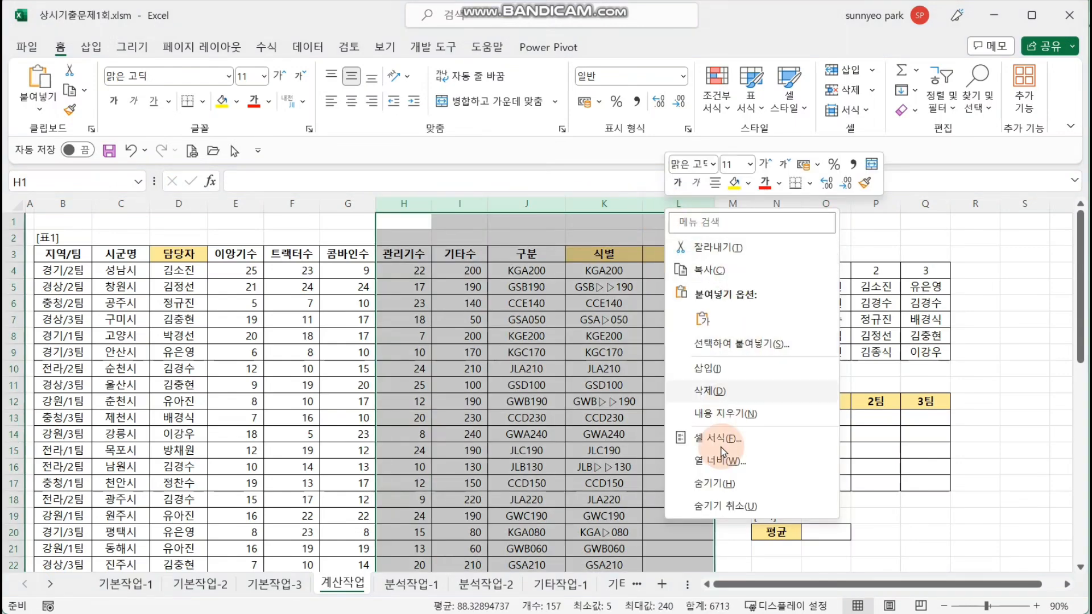
pyautogui.click(721, 484)
pyautogui.click(580, 367)
# Hide rows 25 to 38 of the sheet
pyautogui.scroll(-3, 578, 364)
pyautogui.scroll(-3, 578, 364)
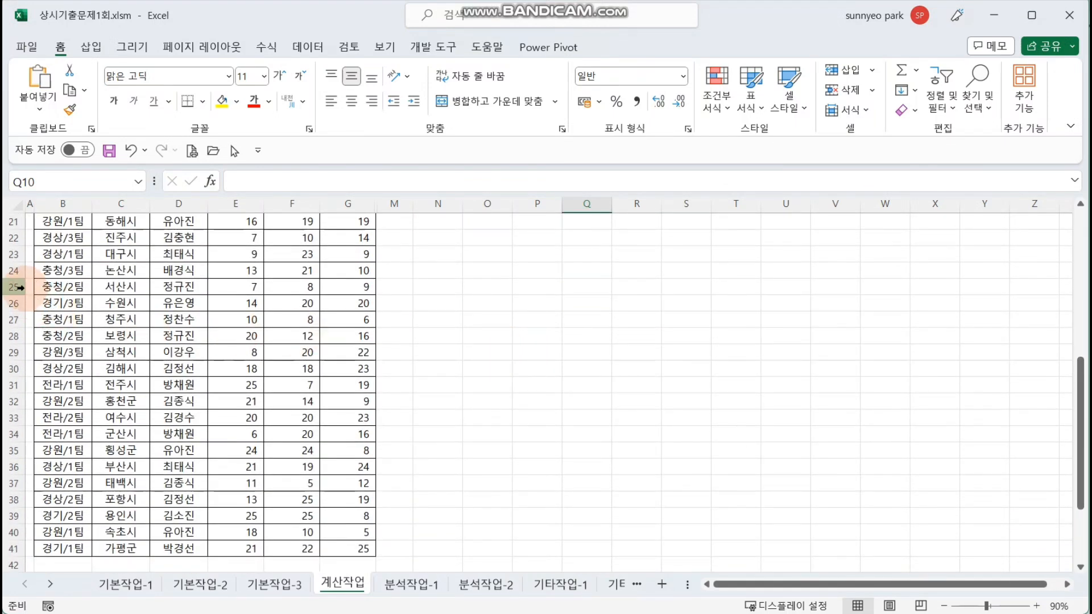
pyautogui.moveTo(14, 287); pyautogui.dragTo(57, 506)
pyautogui.rightClick(157, 410)
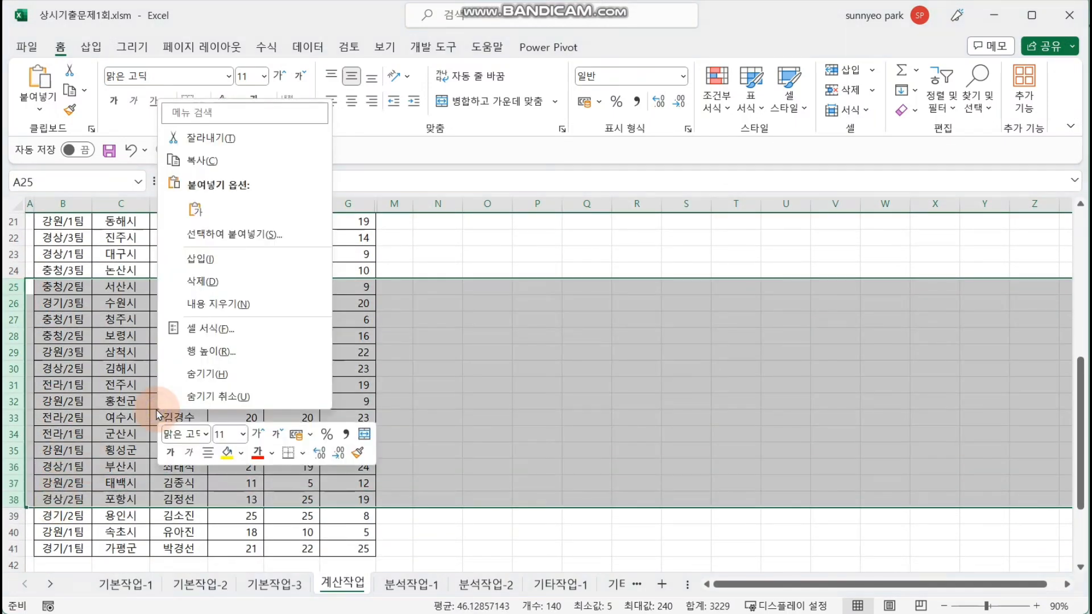
pyautogui.click(231, 378)
pyautogui.click(433, 379)
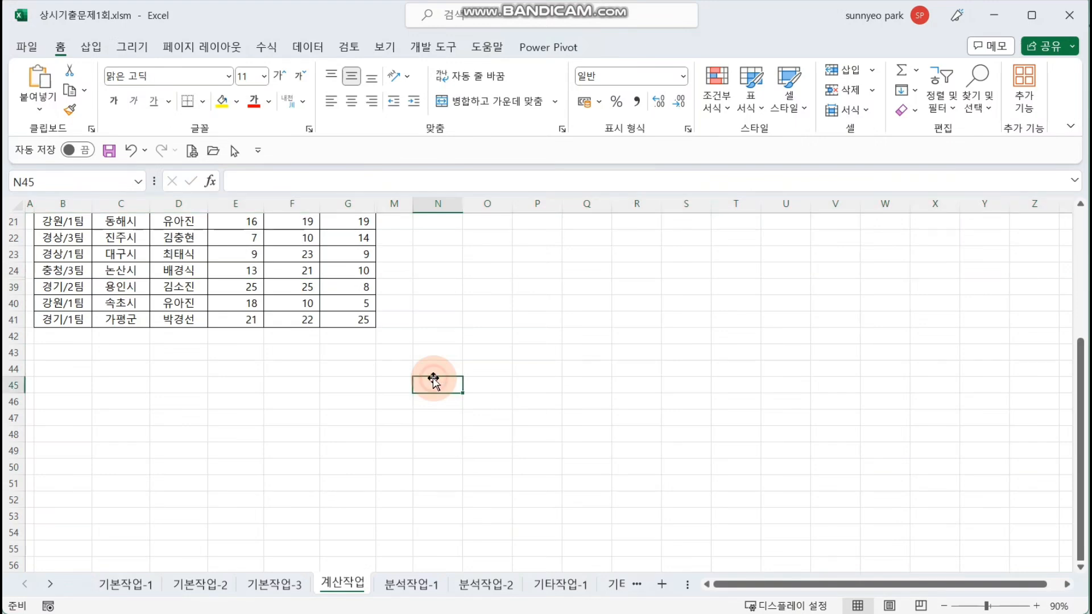
# Collapse the ribbon to free more room for the worksheet
pyautogui.scroll(7, 433, 378)
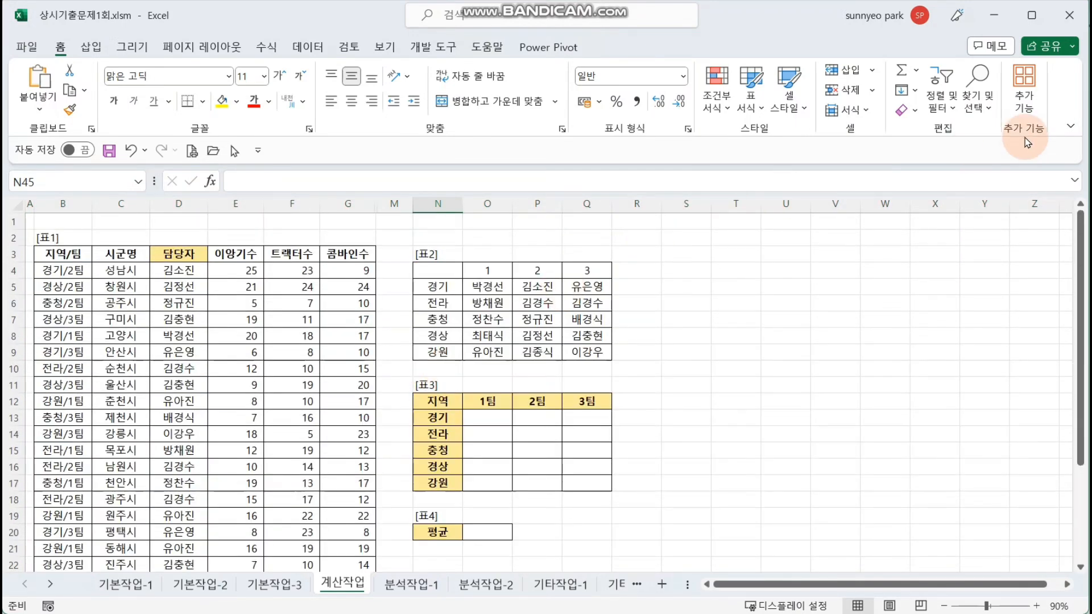
pyautogui.click(1071, 126)
pyautogui.click(1006, 190)
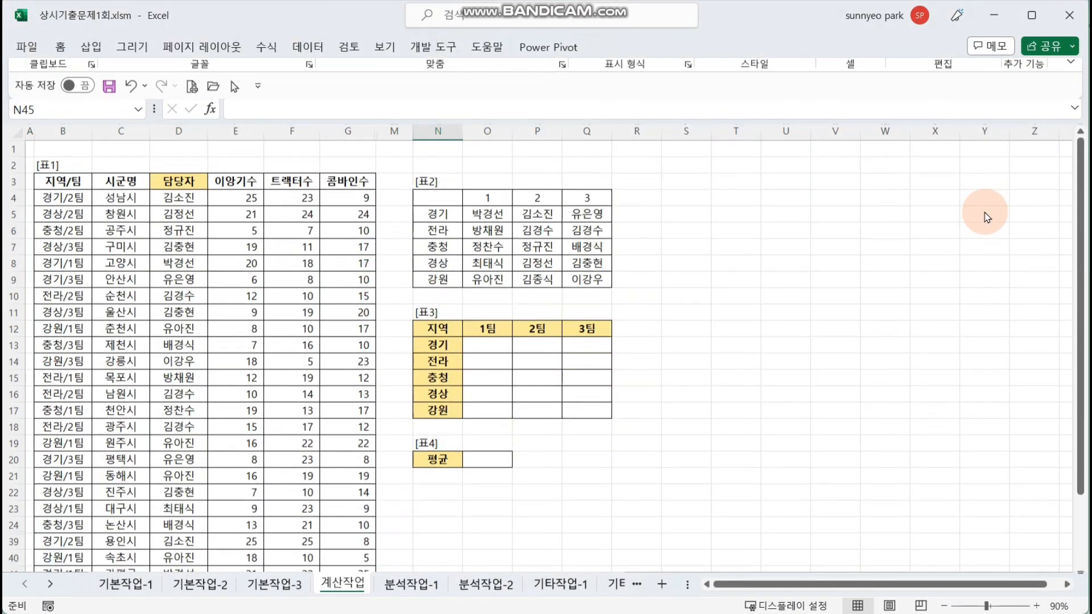
pyautogui.click(671, 303)
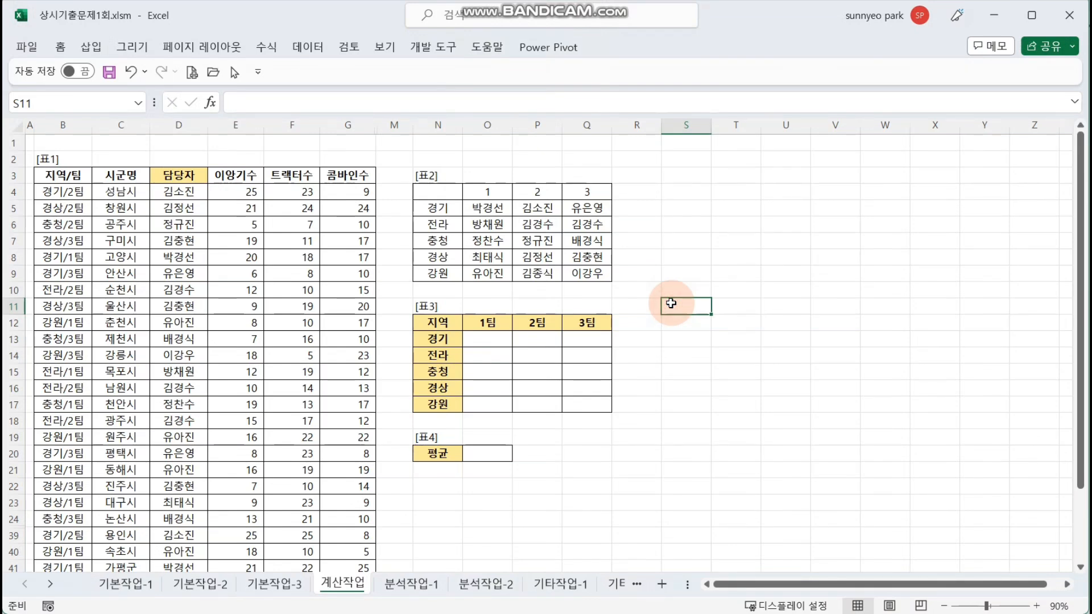
# Start a SUM formula in O13 of 표3 with a nested IF and bring up the IF function's arguments
pyautogui.click(493, 343)
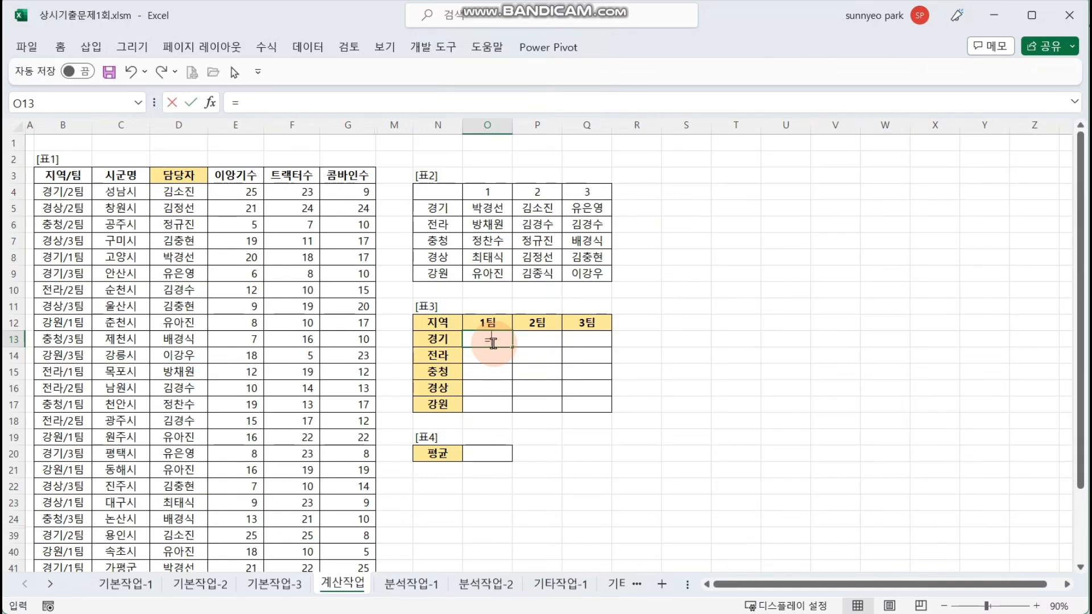
pyautogui.write('=')
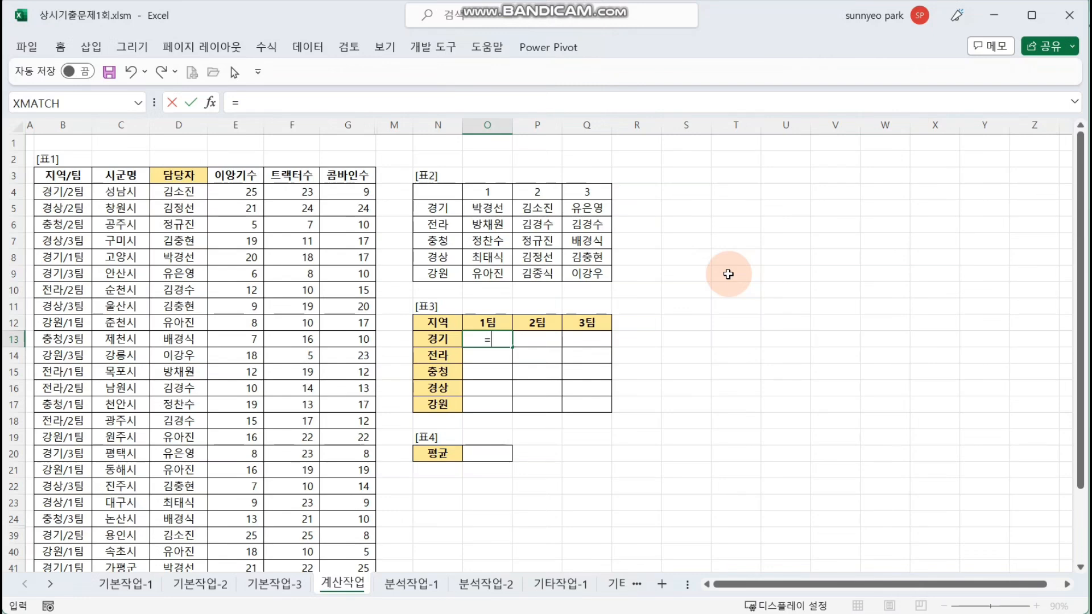
pyautogui.write('SUM(')
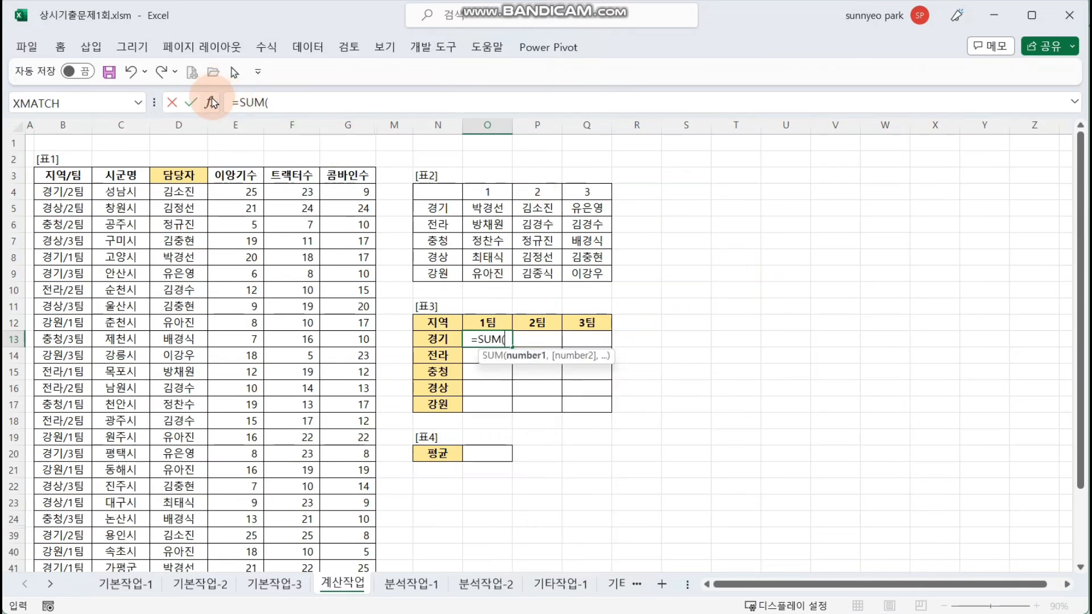
pyautogui.click(211, 102)
pyautogui.moveTo(580, 253); pyautogui.dragTo(706, 263)
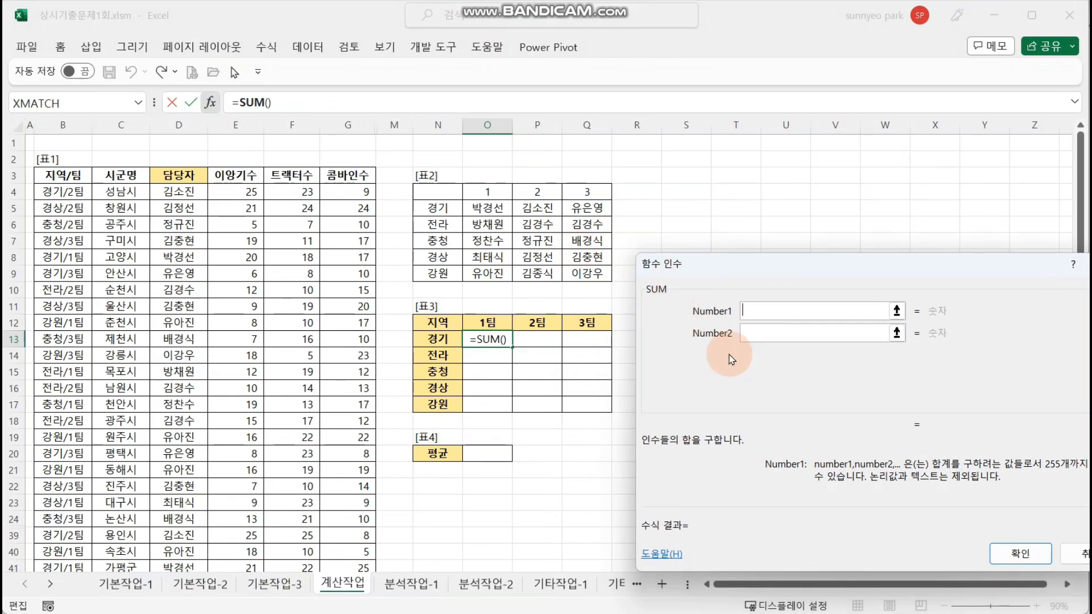
pyautogui.write('IF()')
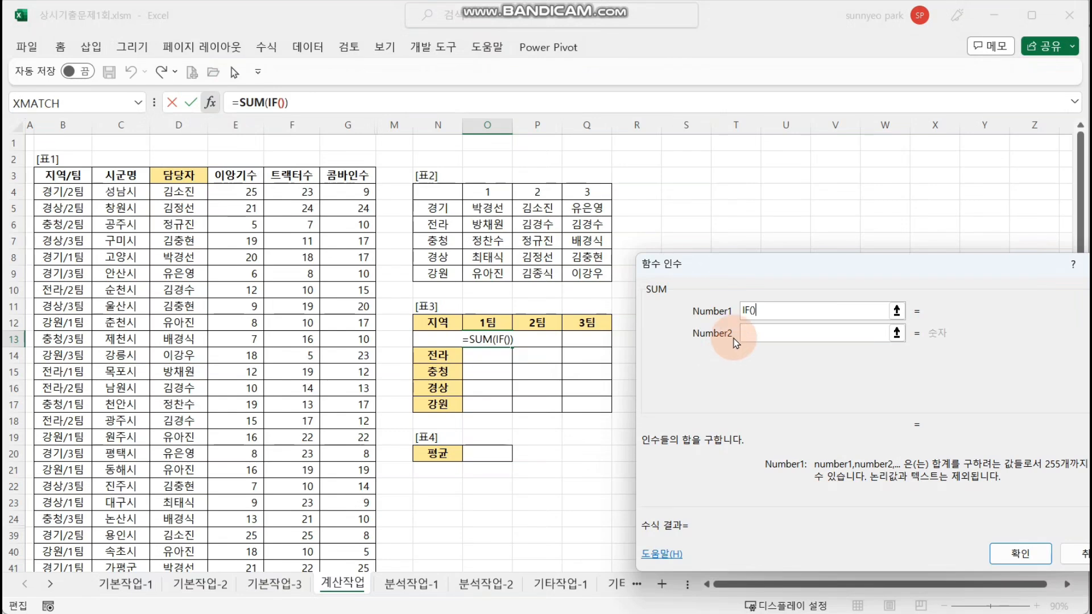
pyautogui.click(259, 102)
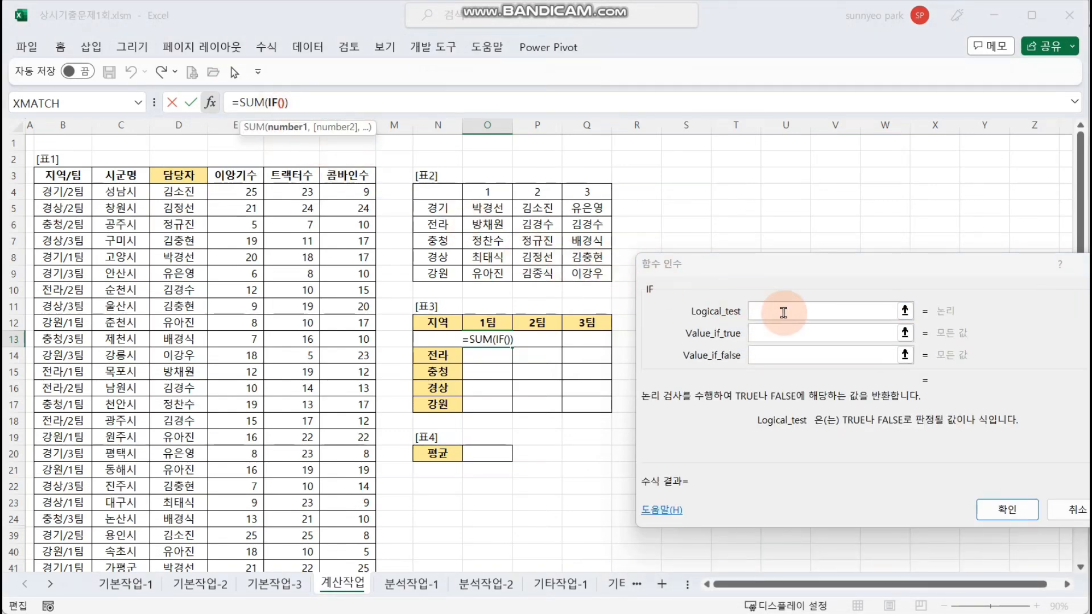
pyautogui.click(783, 313)
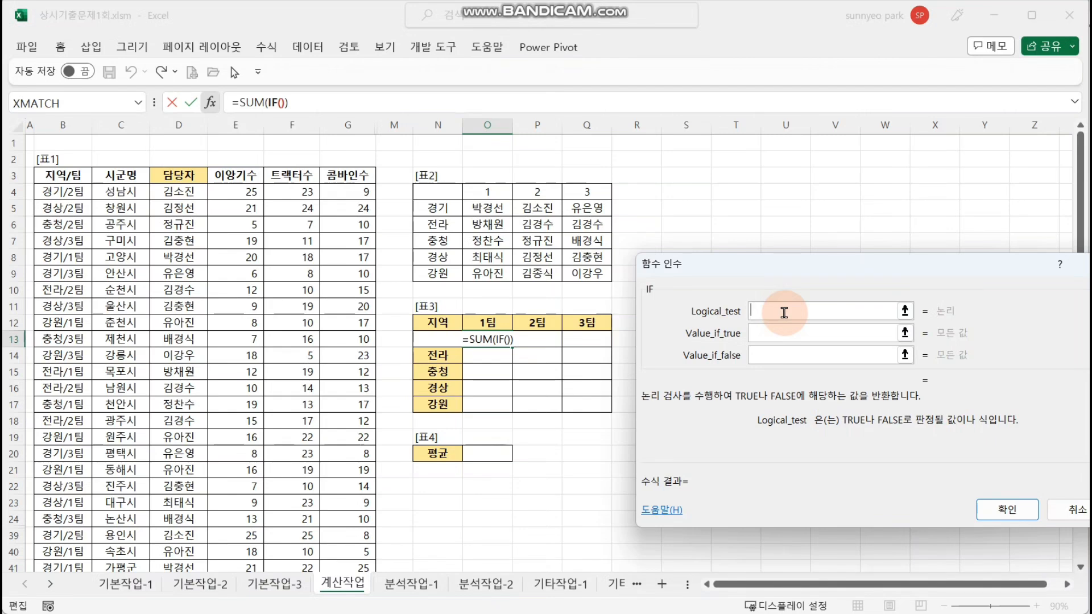
# Enter the region condition (LEFT($B$4:$B$41,2)=$N13) as the logical test of the IF
pyautogui.write('(')
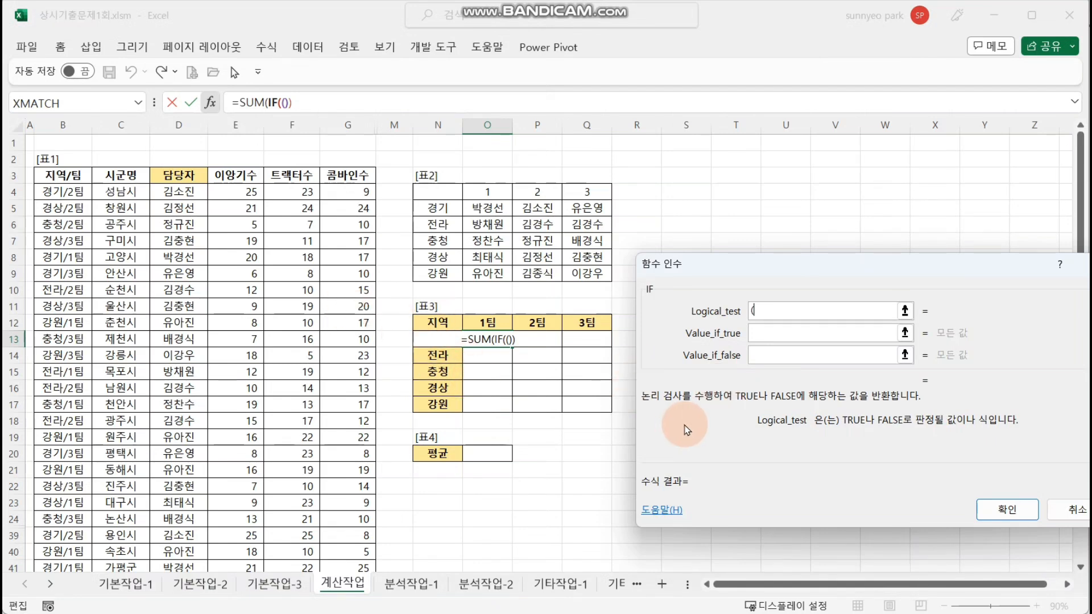
pyautogui.write('LEFT(')
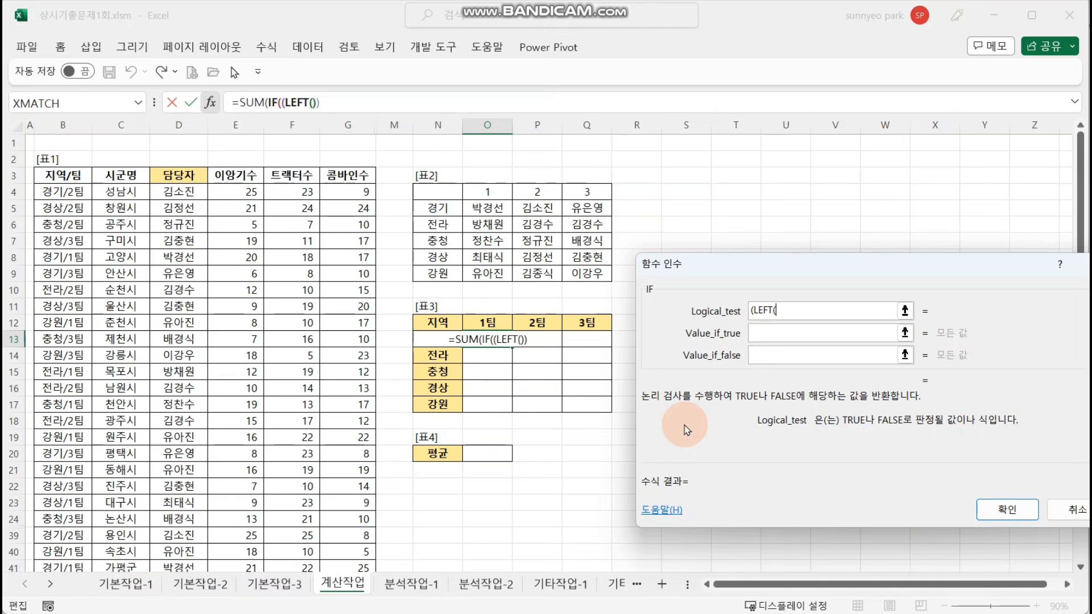
pyautogui.click(71, 194)
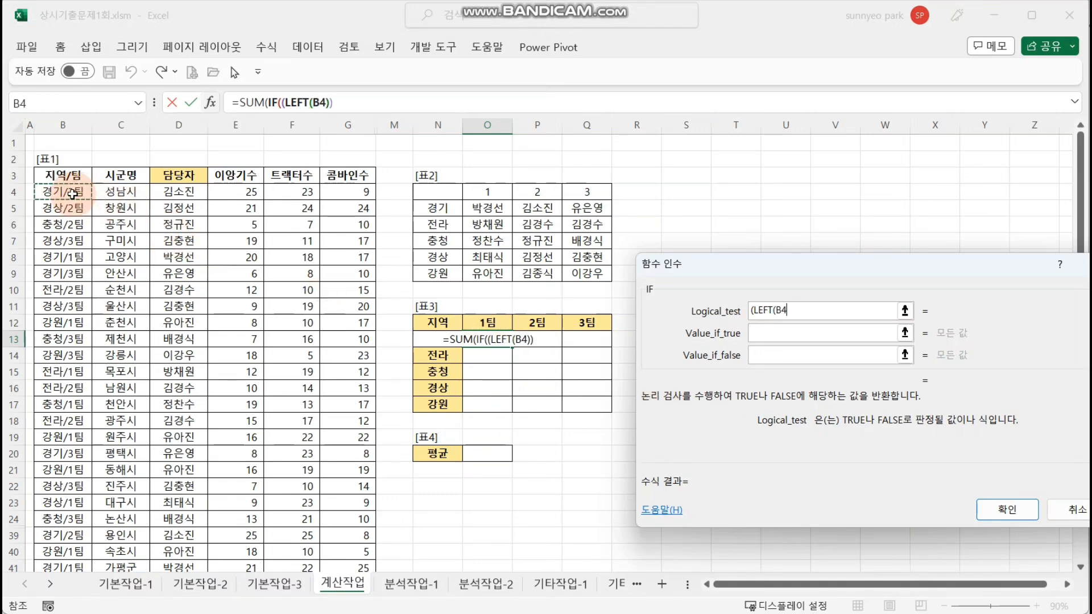
pyautogui.hotkey('ctrl', 'shift', 'Down')
pyautogui.press('F4')
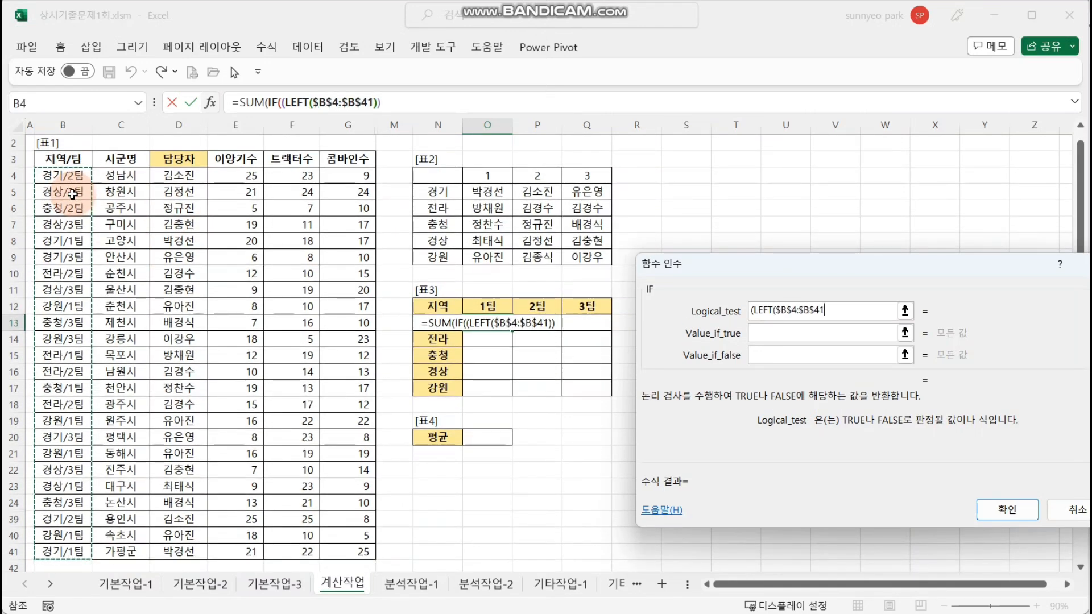
pyautogui.write(',')
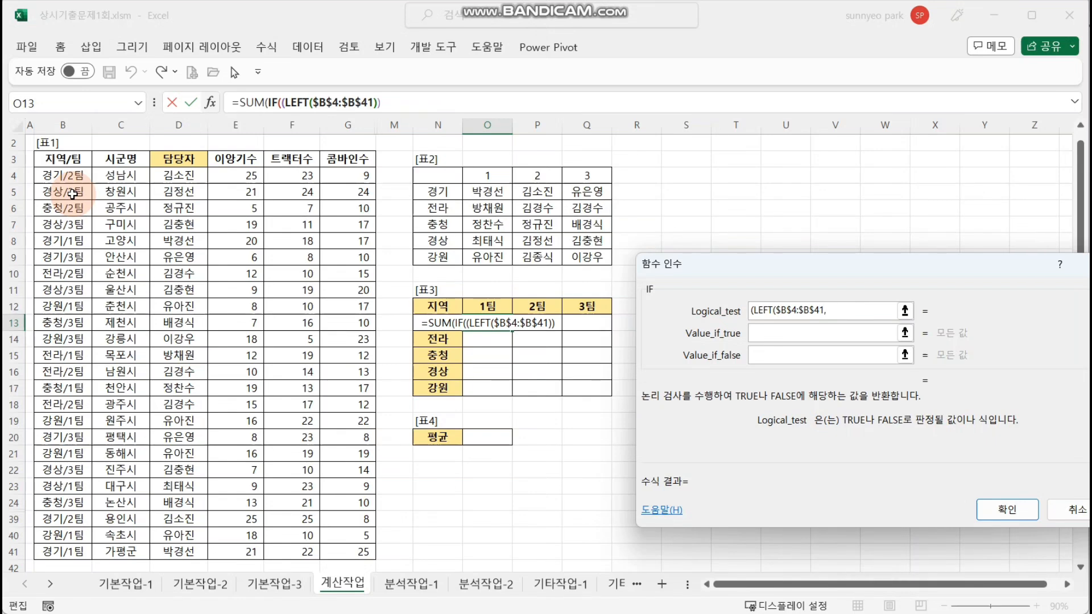
pyautogui.write('2)')
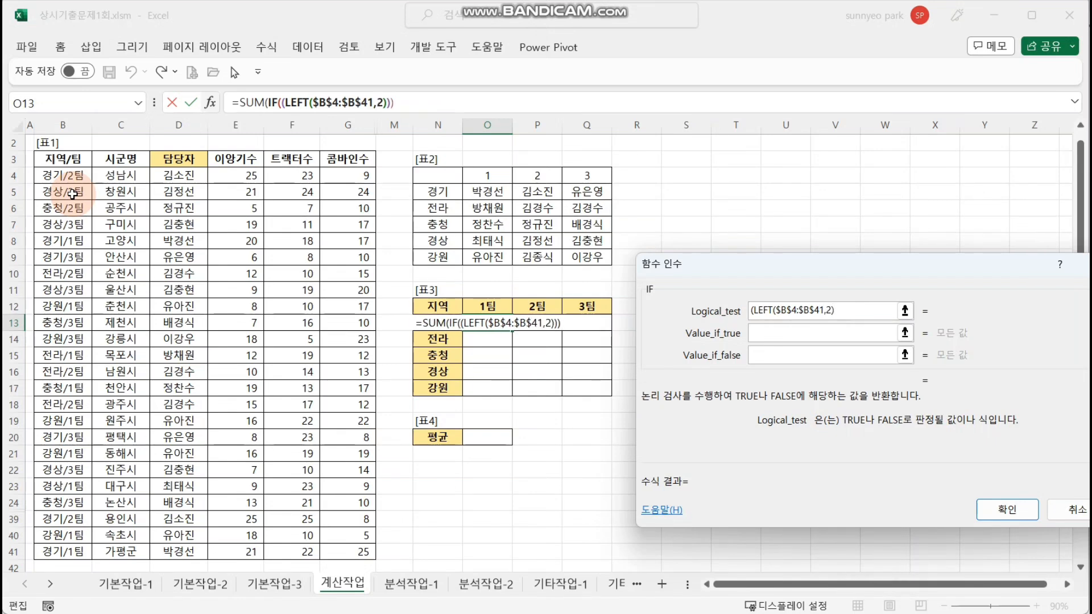
pyautogui.write('=')
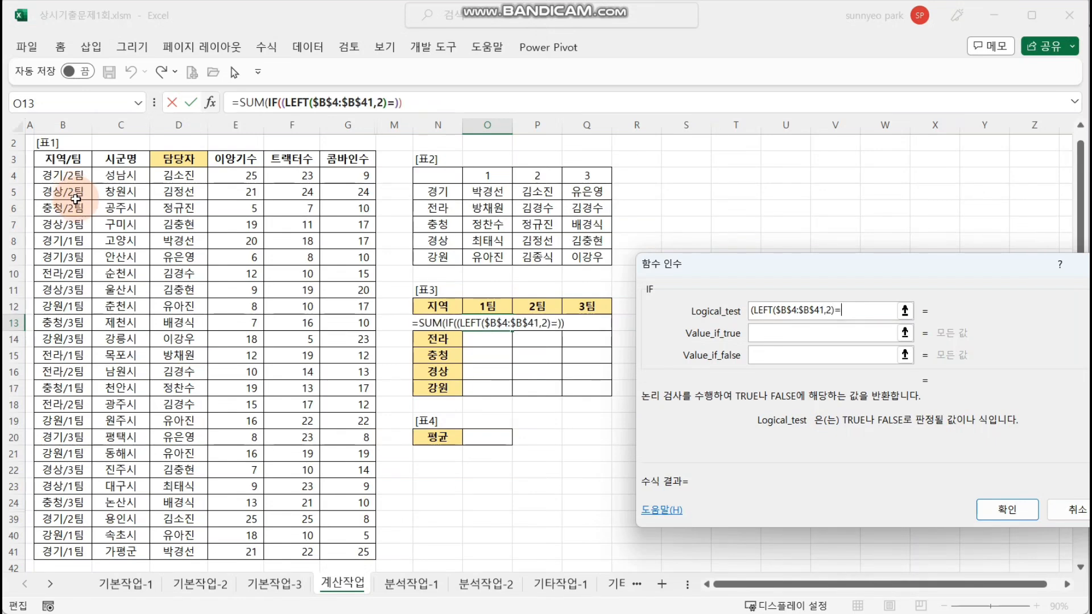
pyautogui.click(446, 325)
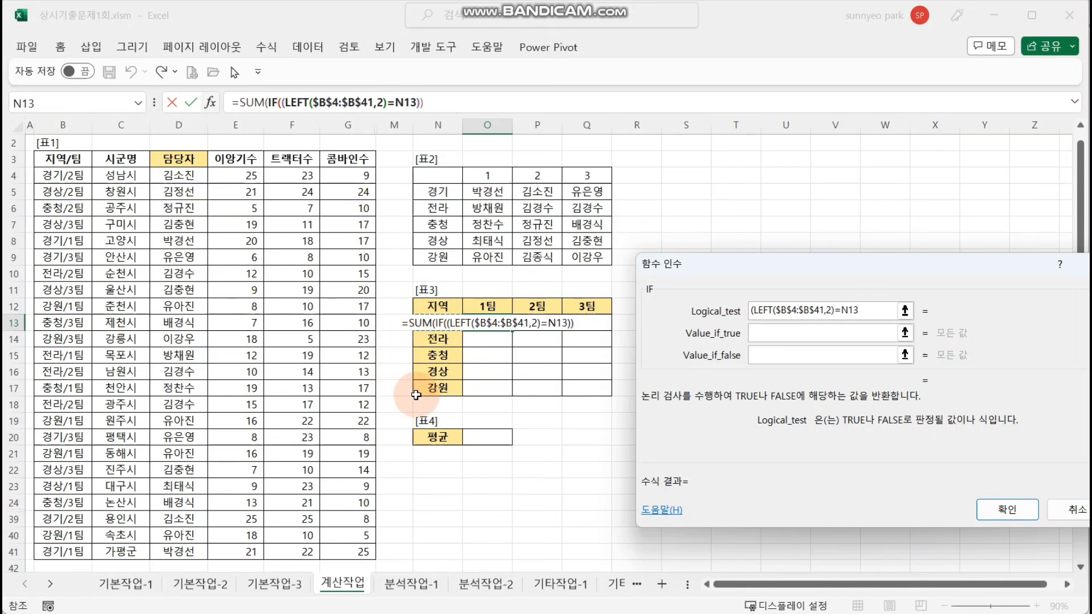
pyautogui.press('F4')
pyautogui.press('F4')
pyautogui.press('F4')
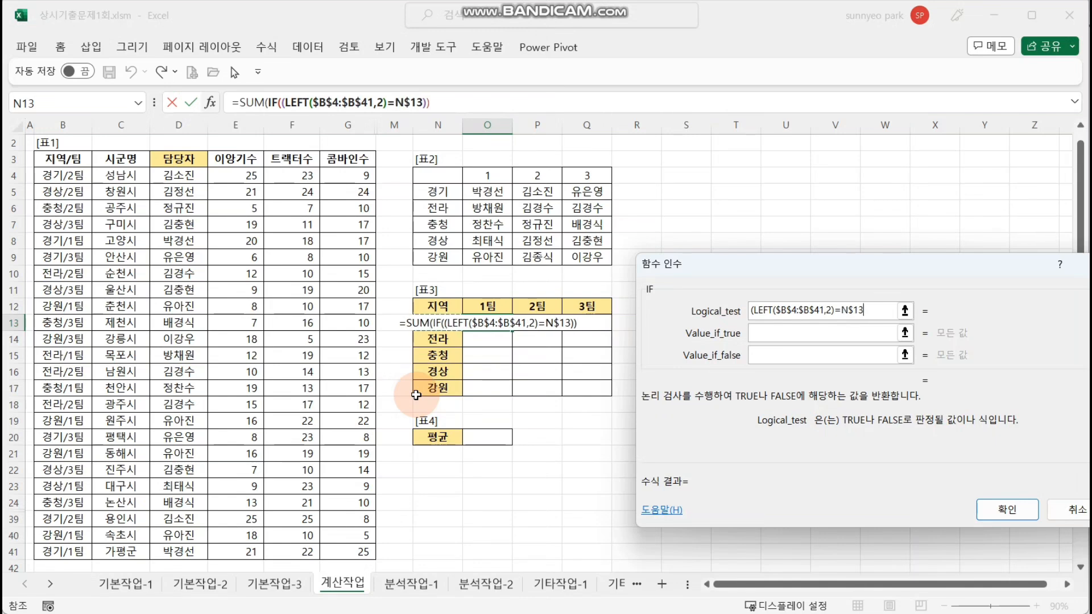
pyautogui.write(')')
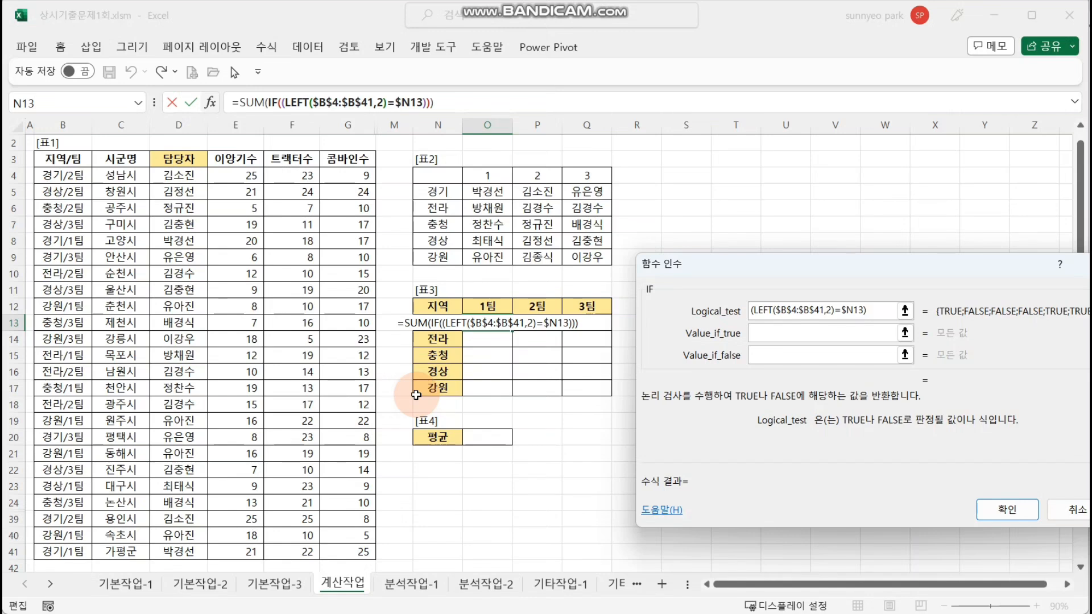
# Extend the logical test with the team condition *(RIGHT($B$4:$B$41,2)=O$12)
pyautogui.write('*')
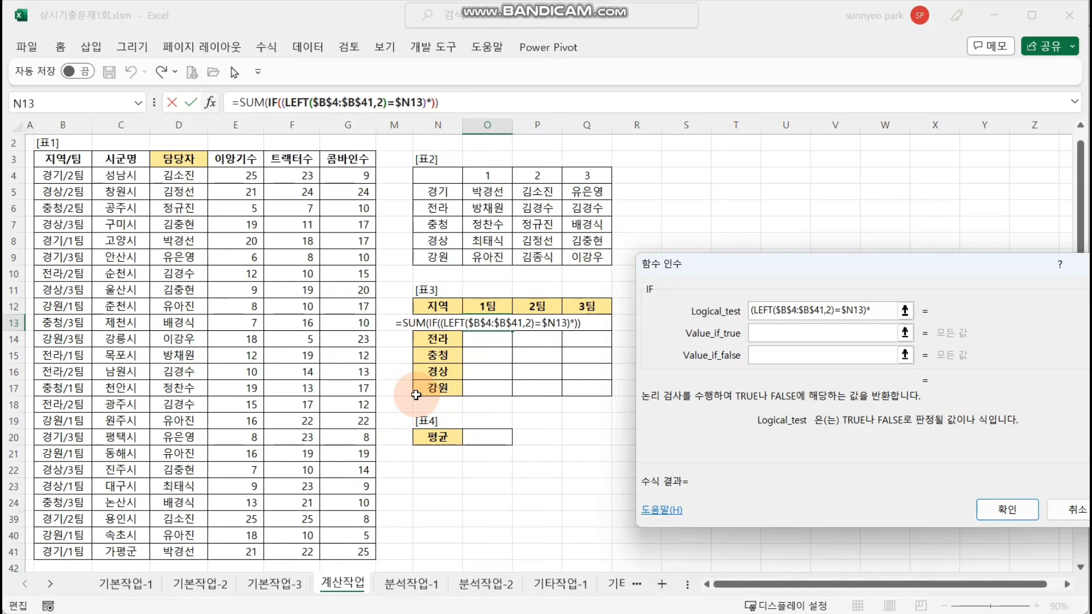
pyautogui.write('(')
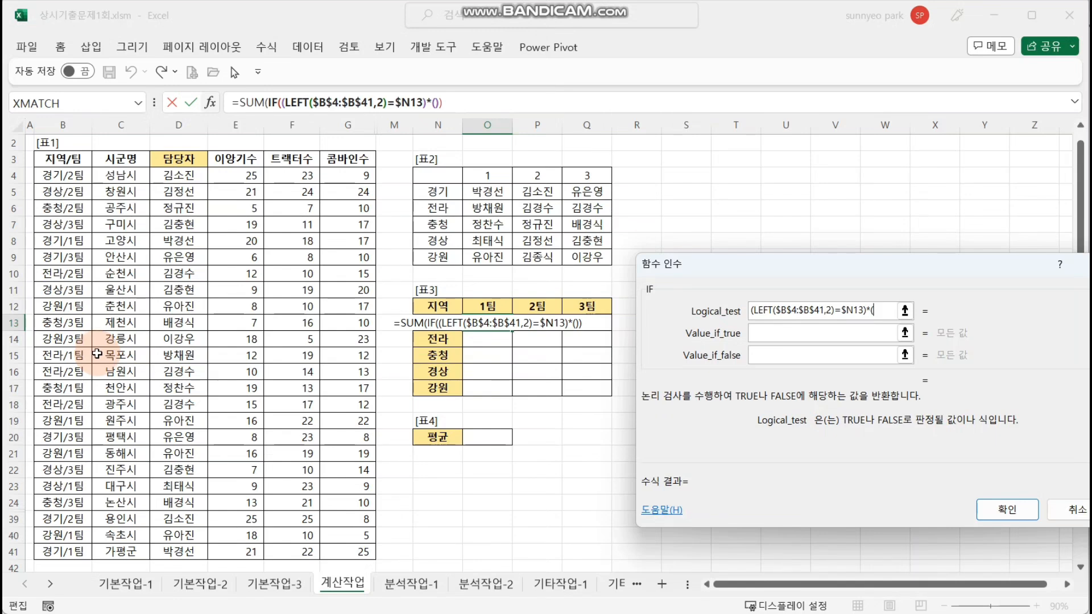
pyautogui.write('RIGHT(')
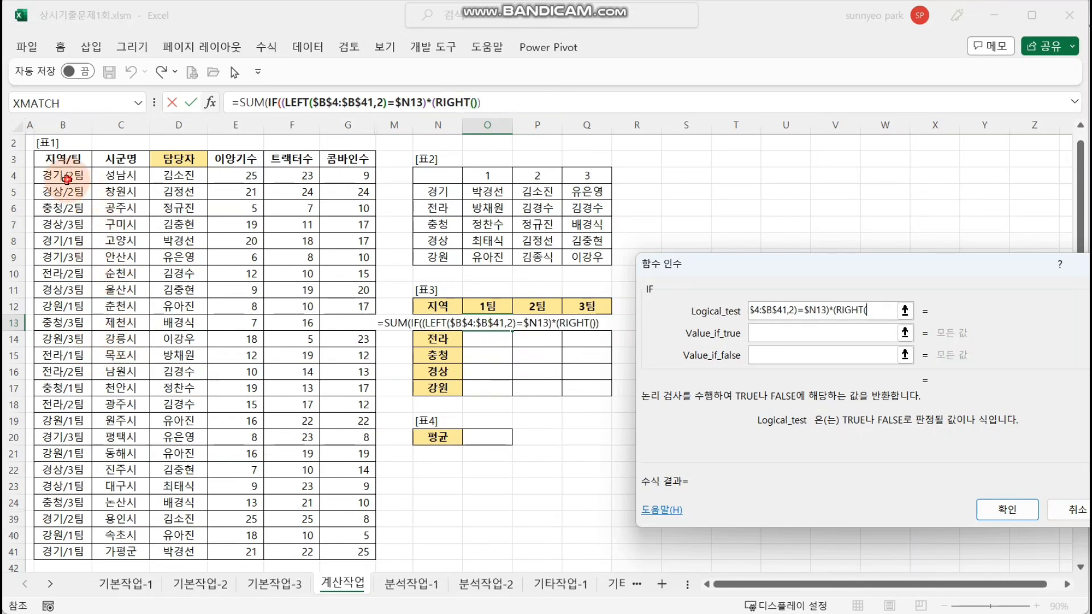
pyautogui.click(67, 179)
pyautogui.hotkey('ctrl', 'shift', 'Down')
pyautogui.press('F4')
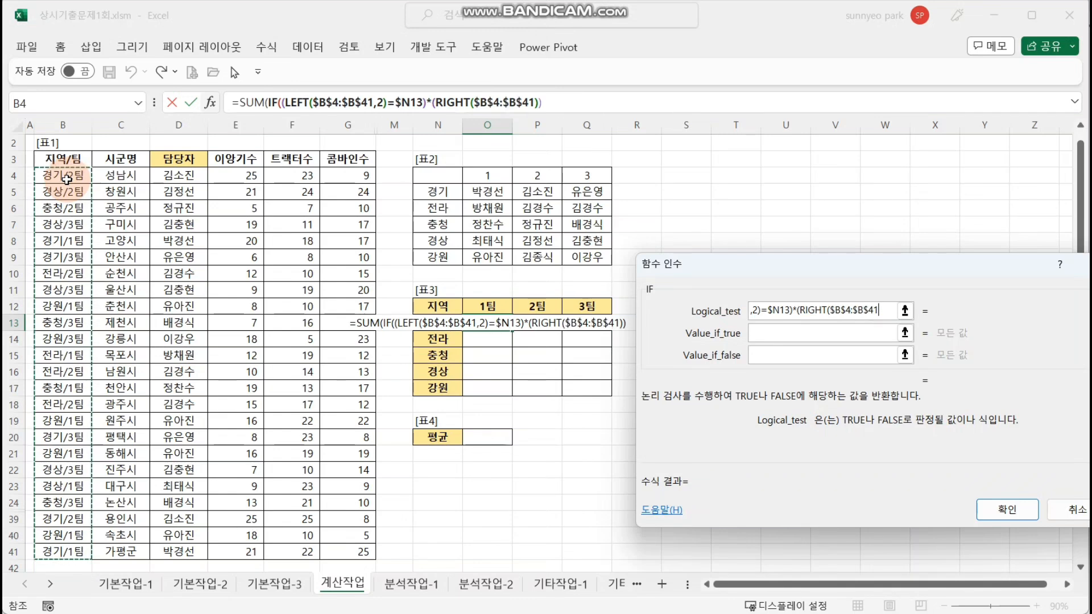
pyautogui.write(',')
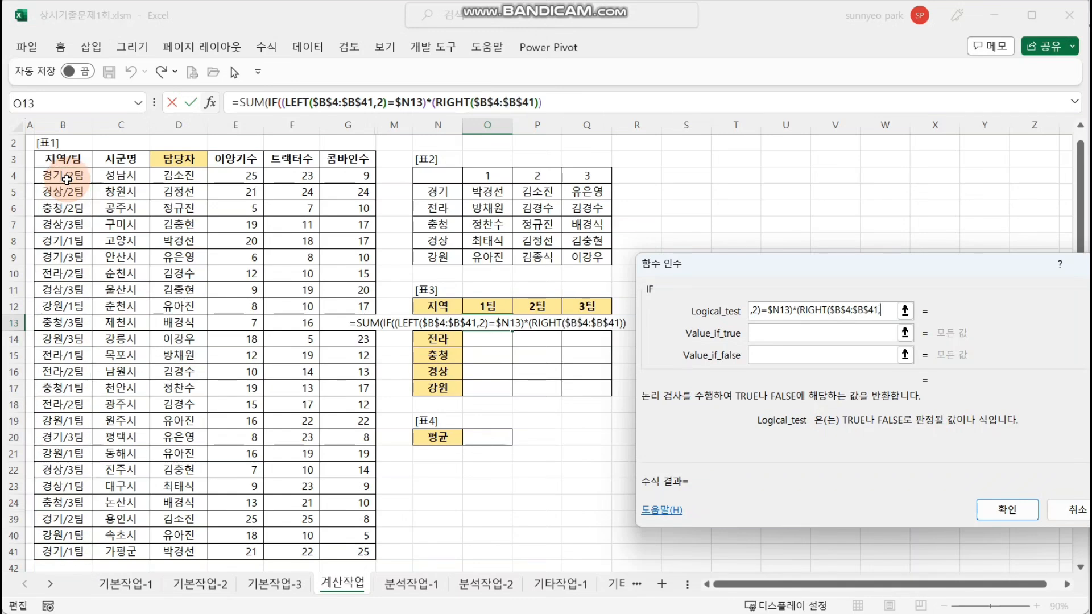
pyautogui.write('2)')
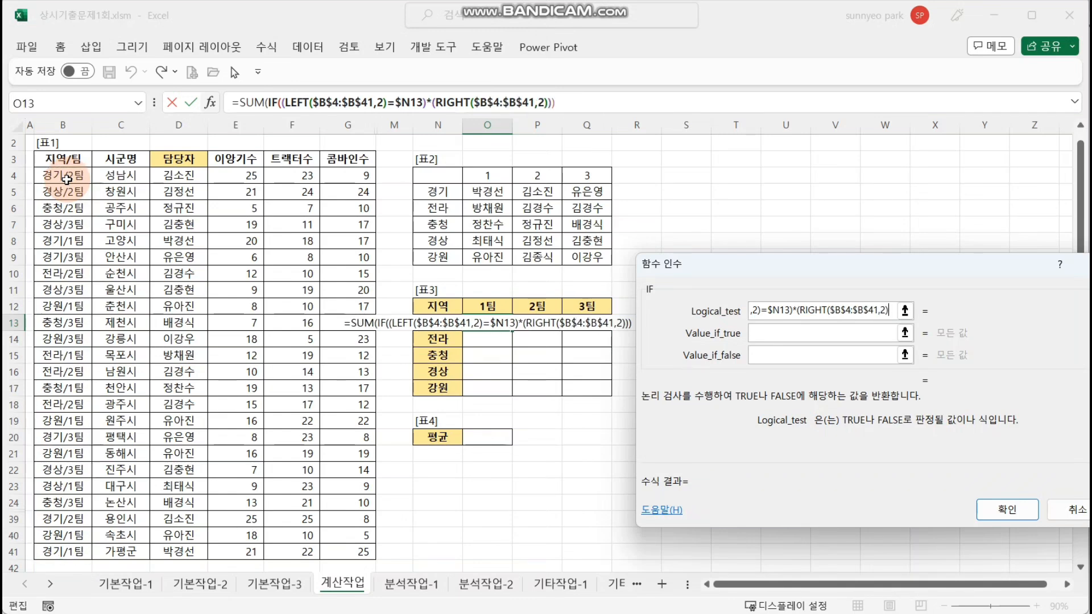
pyautogui.write('=')
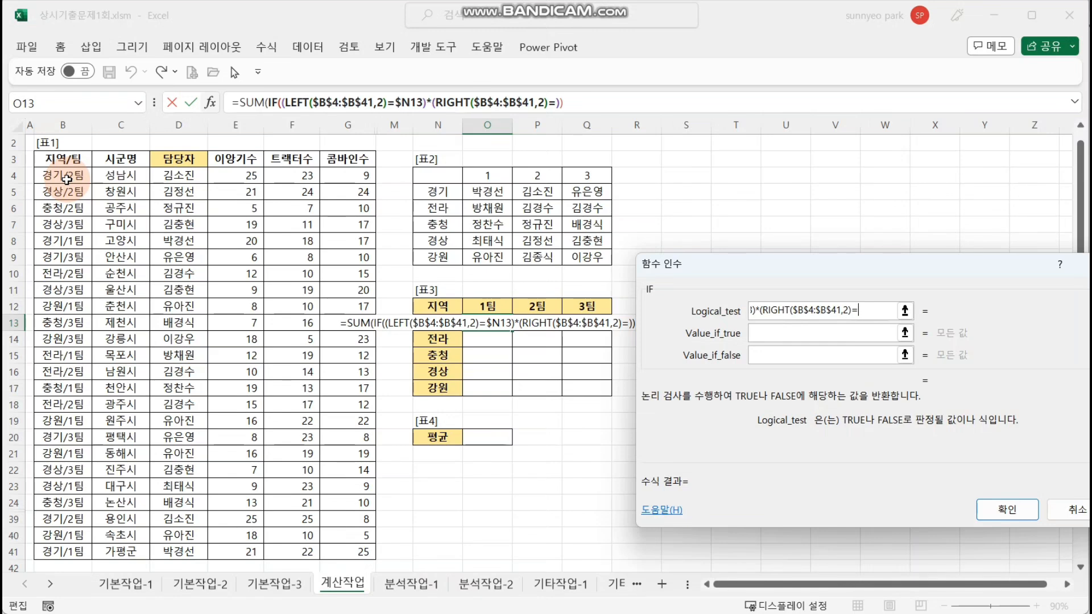
pyautogui.click(487, 306)
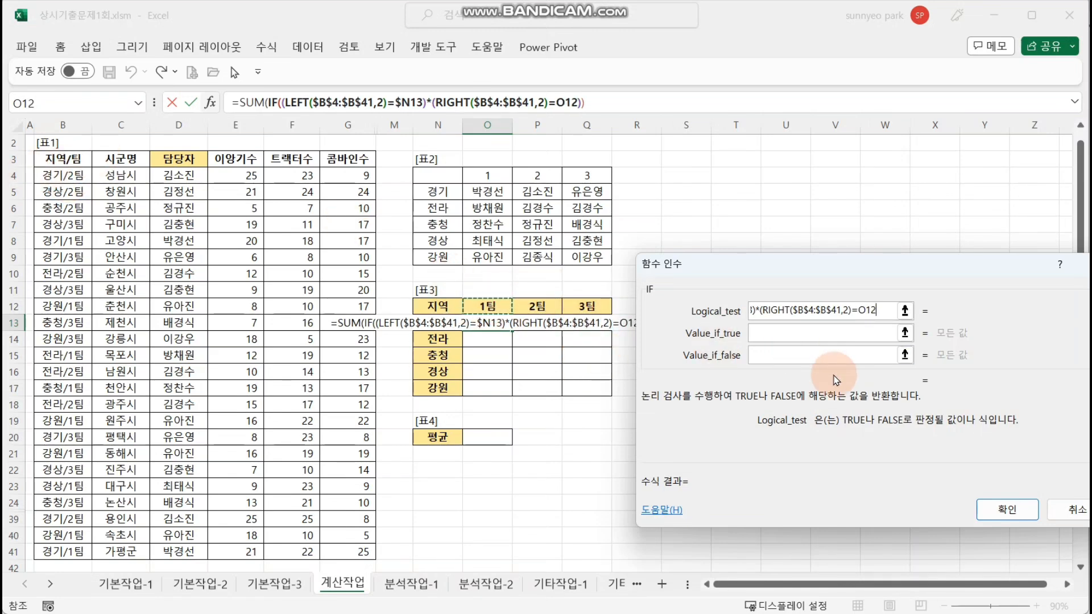
pyautogui.press('F4')
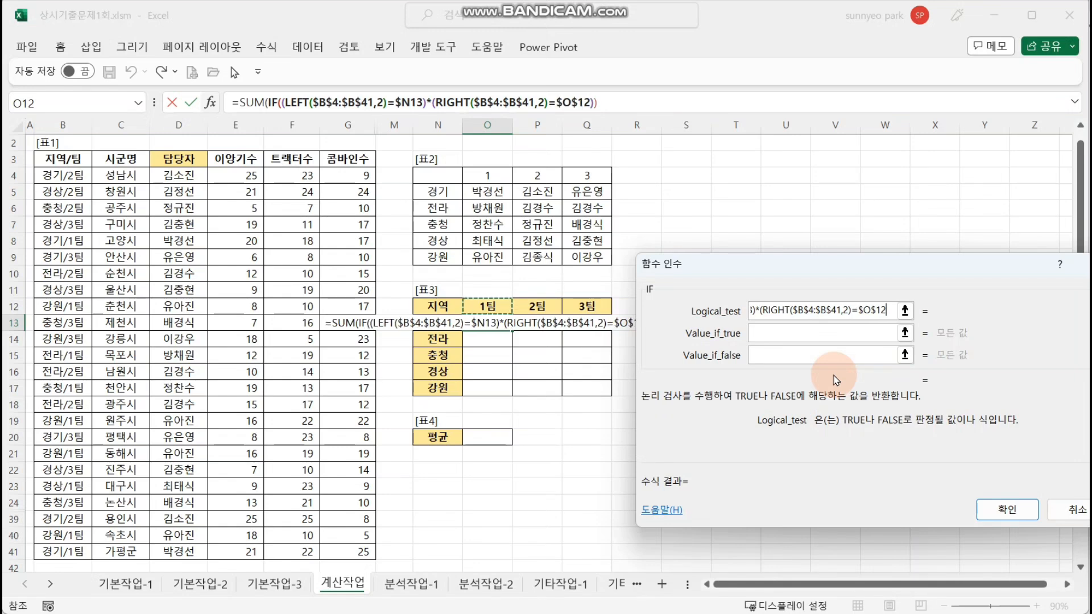
pyautogui.press('F4')
pyautogui.write(')')
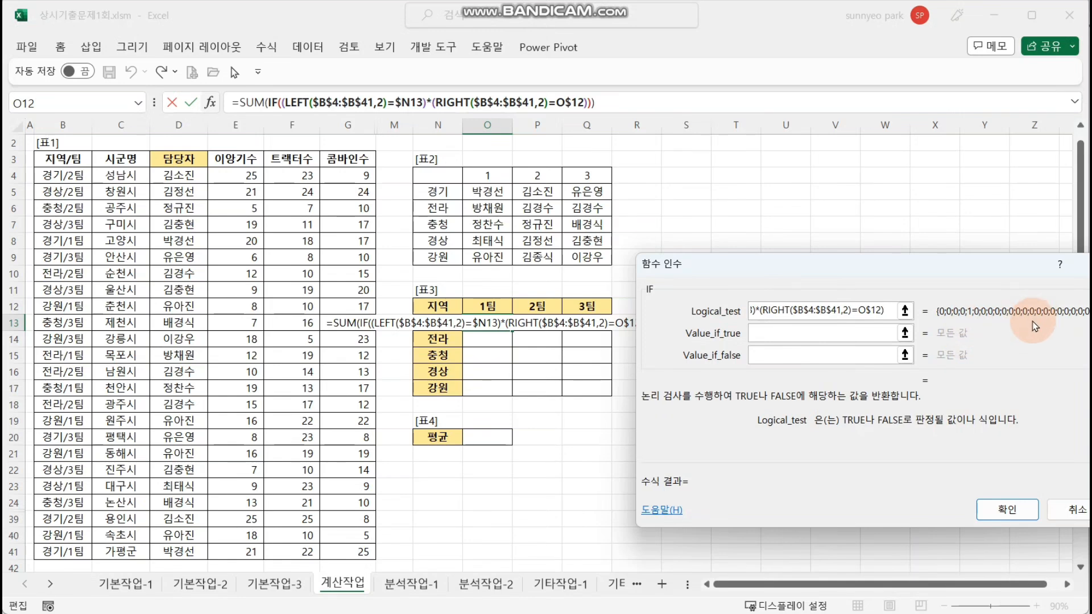
# Set the IF's true value to the 트랙터수 range $F$4:$F$41 and commit O13 as an array formula
pyautogui.click(867, 330)
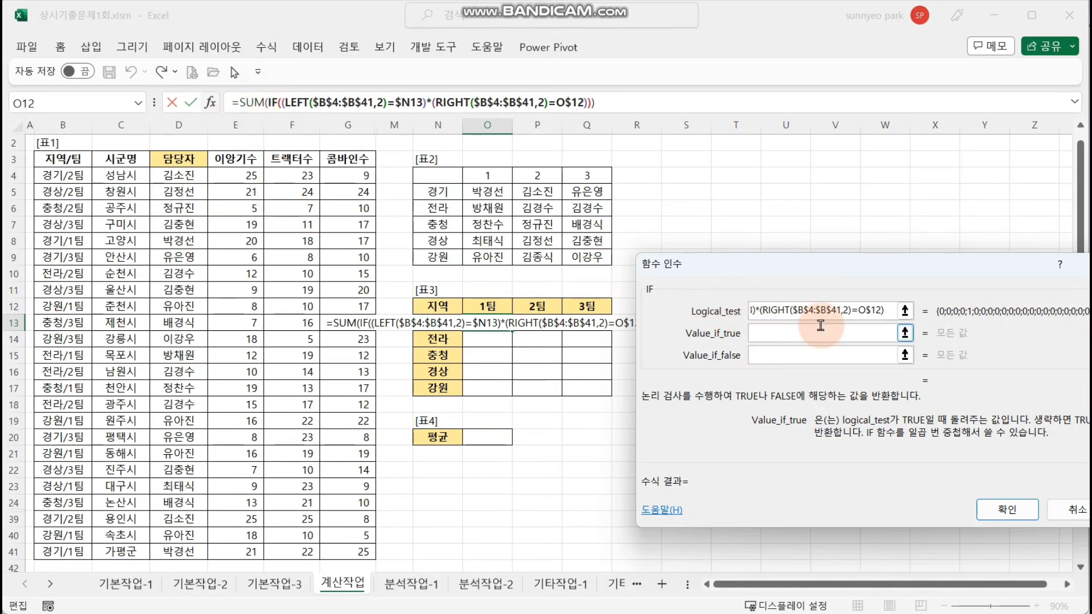
pyautogui.click(804, 353)
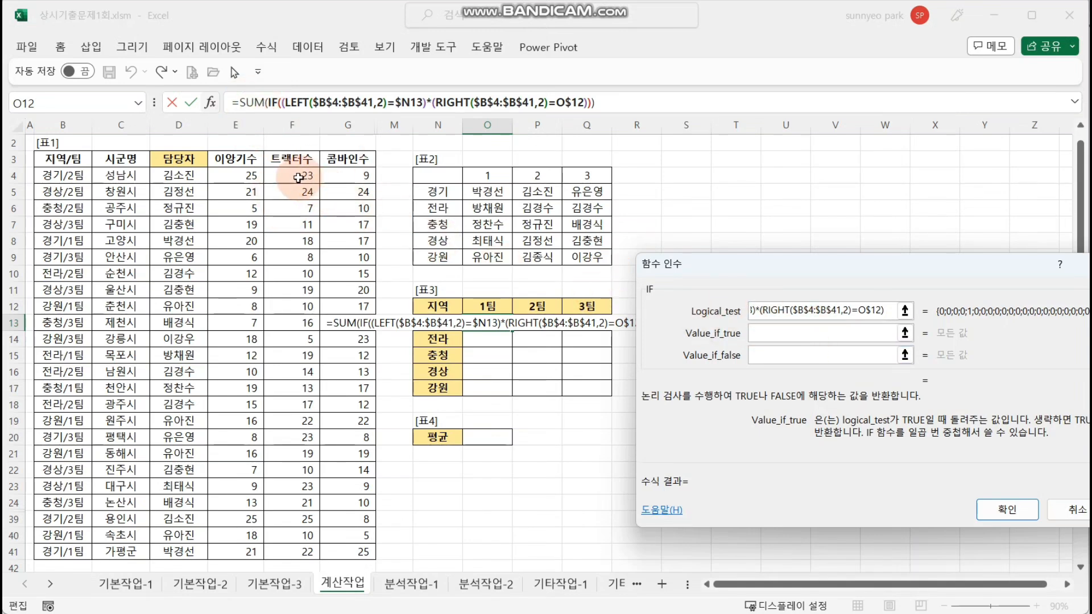
pyautogui.click(297, 177)
pyautogui.hotkey('ctrl', 'shift', 'Down')
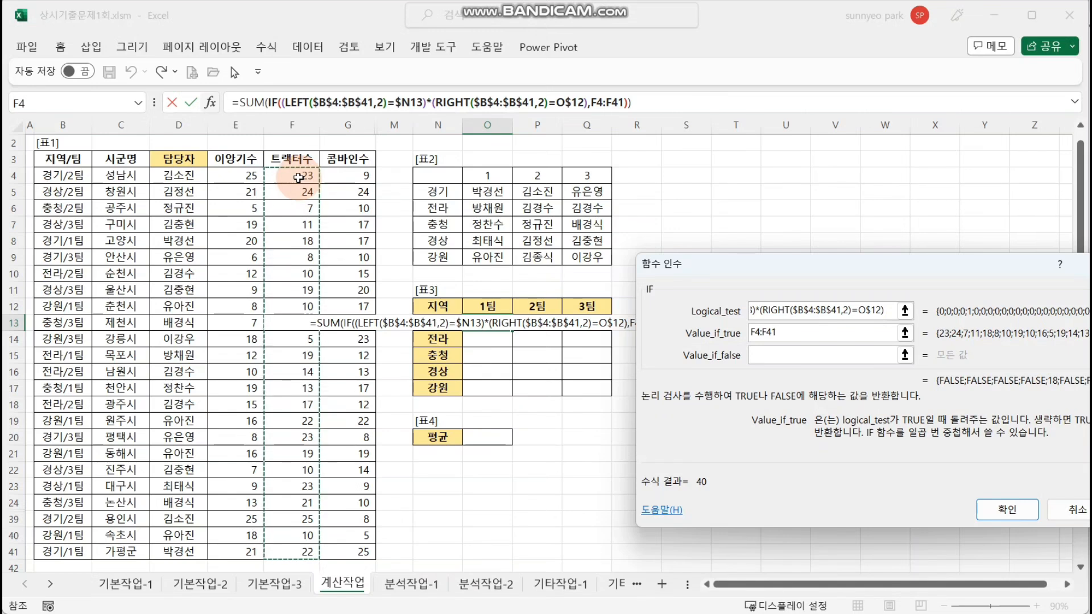
pyautogui.press('F4')
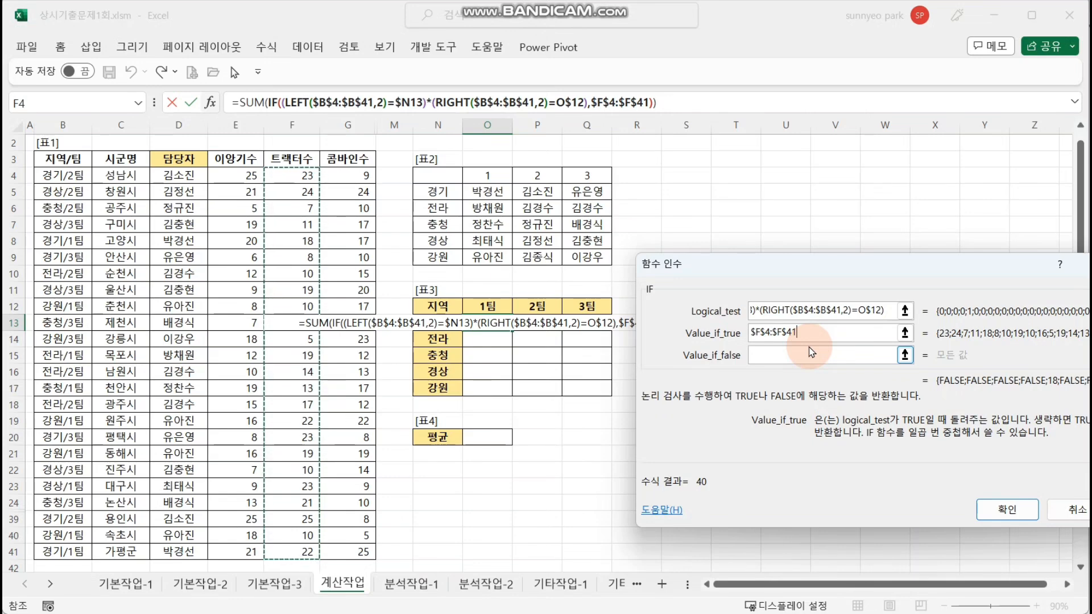
pyautogui.hotkey('ctrl', 'shift', 'Return')
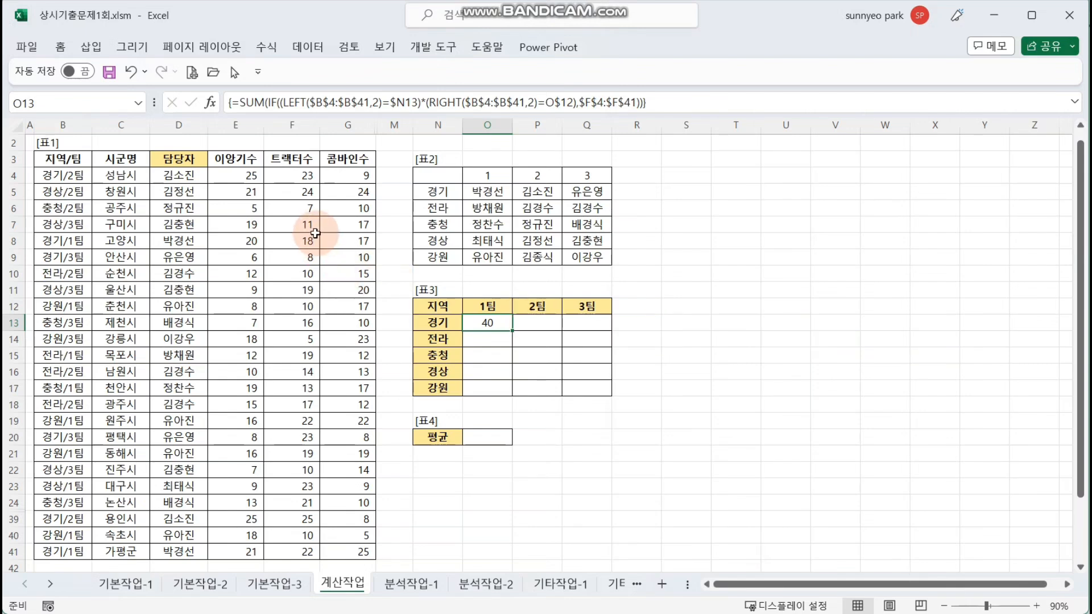
# Check part of the 트랙터수 column and the 경기 and 1팀 headers against the result in O13
pyautogui.moveTo(307, 224); pyautogui.dragTo(301, 360)
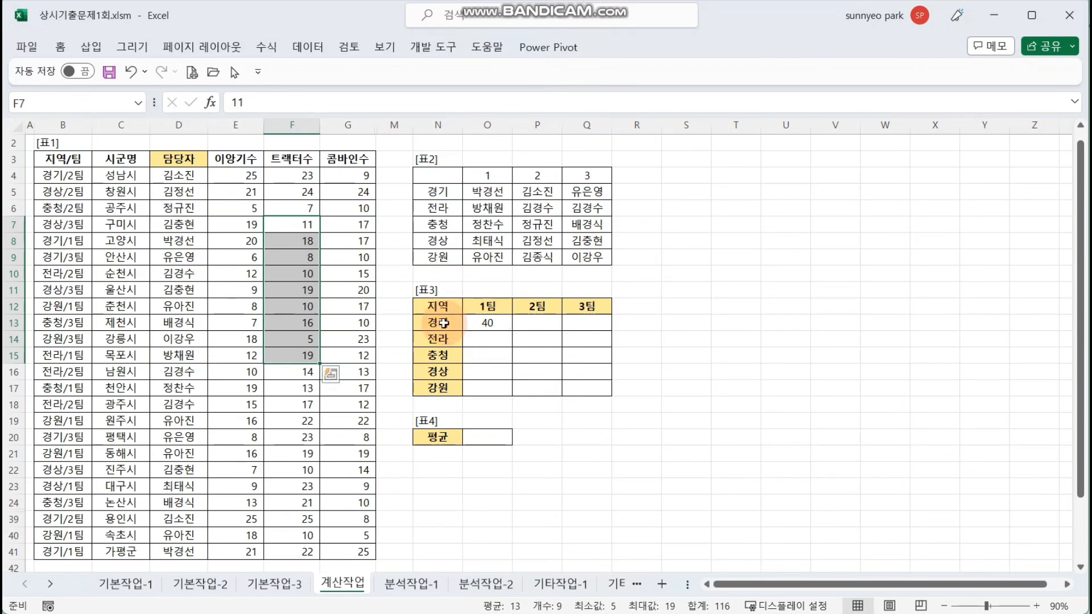
pyautogui.click(441, 322)
pyautogui.click(484, 322)
pyautogui.click(488, 310)
pyautogui.click(489, 321)
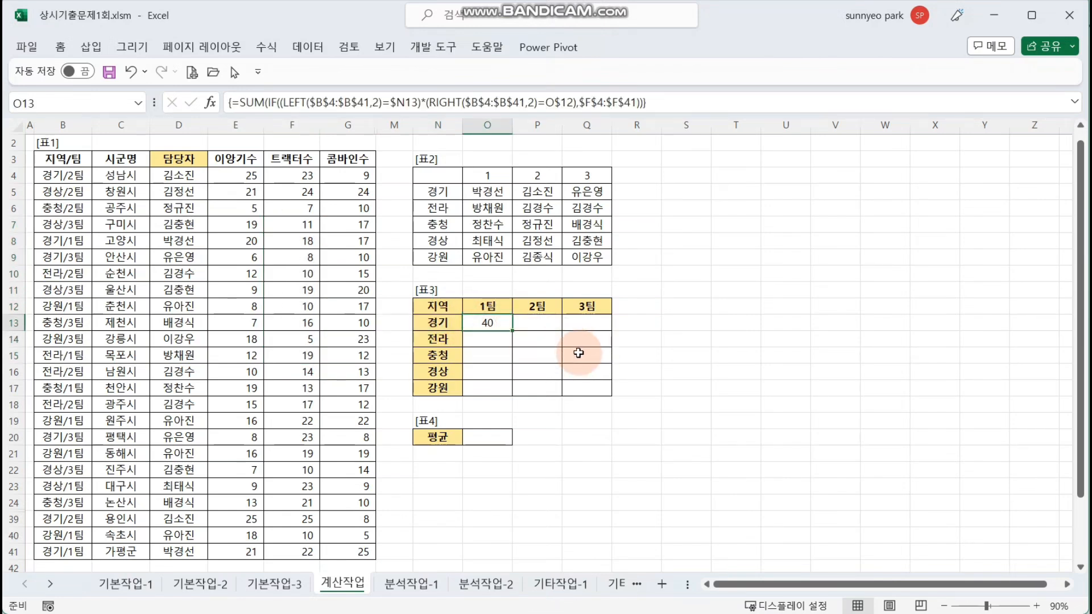
# Divide the conditional sum in O13 by the overall 트랙터수 total, SUM($F$4:$F$41), and commit it as an array formula
pyautogui.click(723, 99)
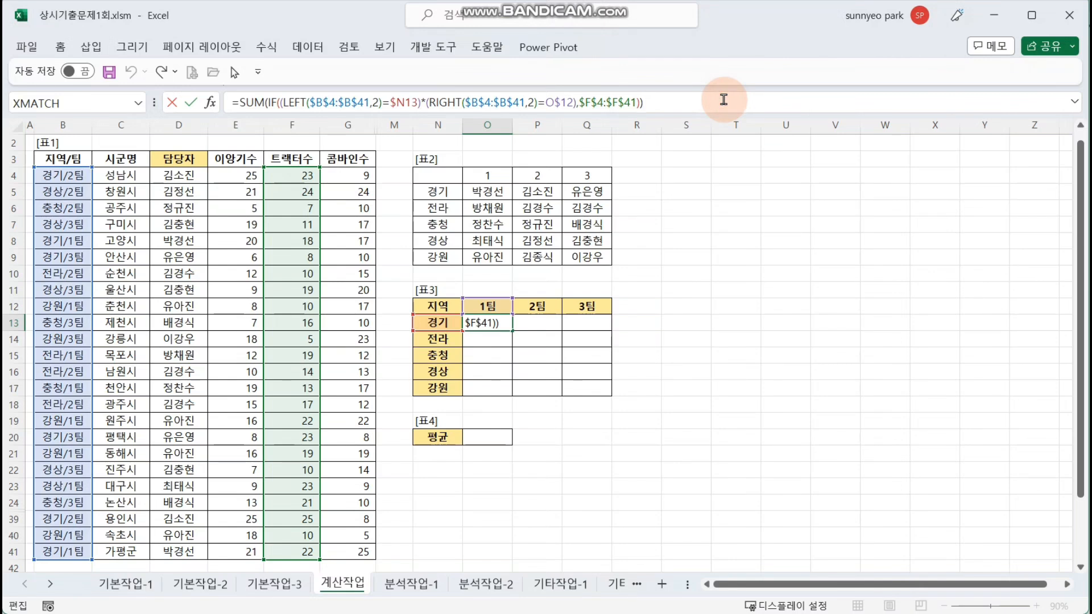
pyautogui.write('/SUM(')
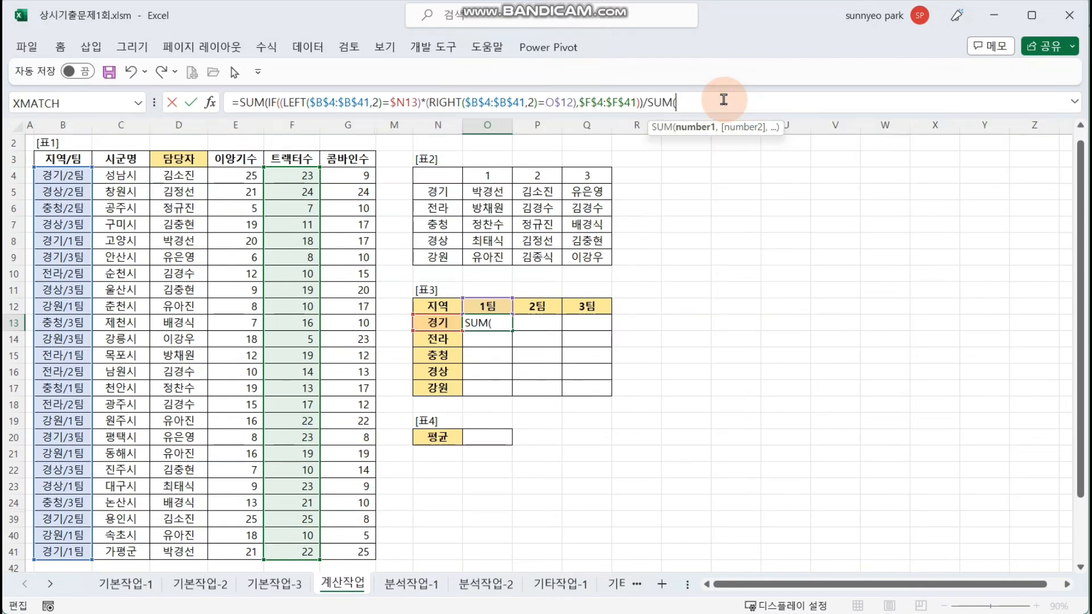
pyautogui.click(302, 175)
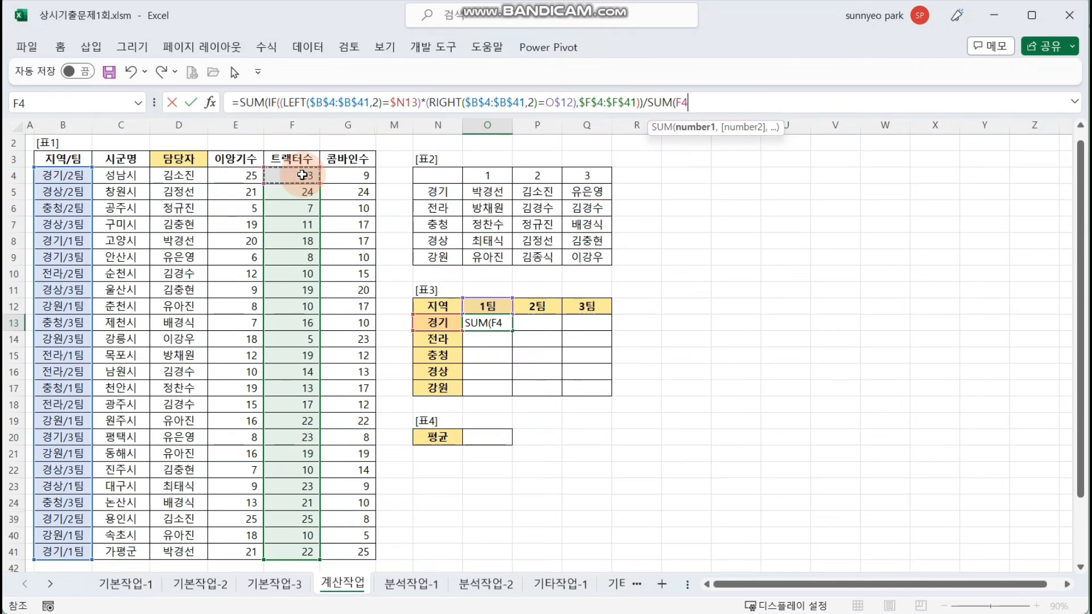
pyautogui.hotkey('ctrl', 'shift', 'Down')
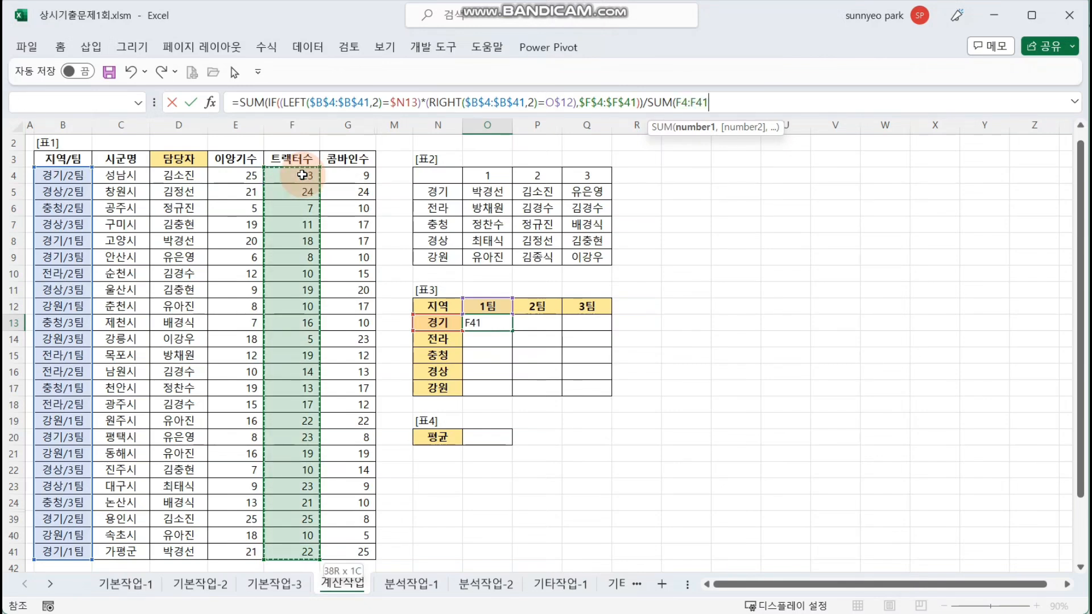
pyautogui.press('F4')
pyautogui.write(')')
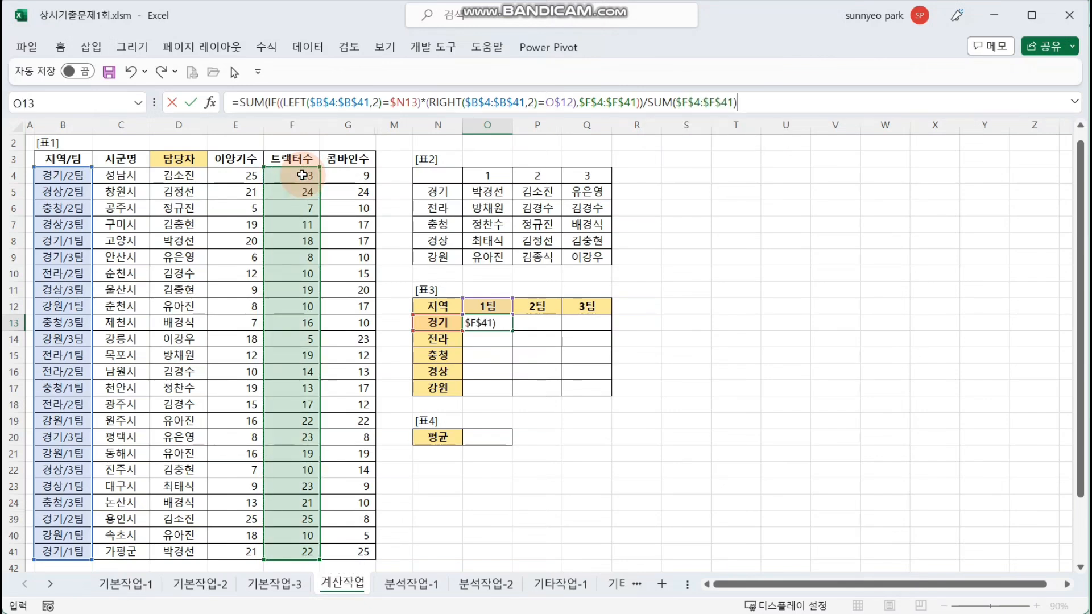
pyautogui.hotkey('ctrl', 'shift', 'Return')
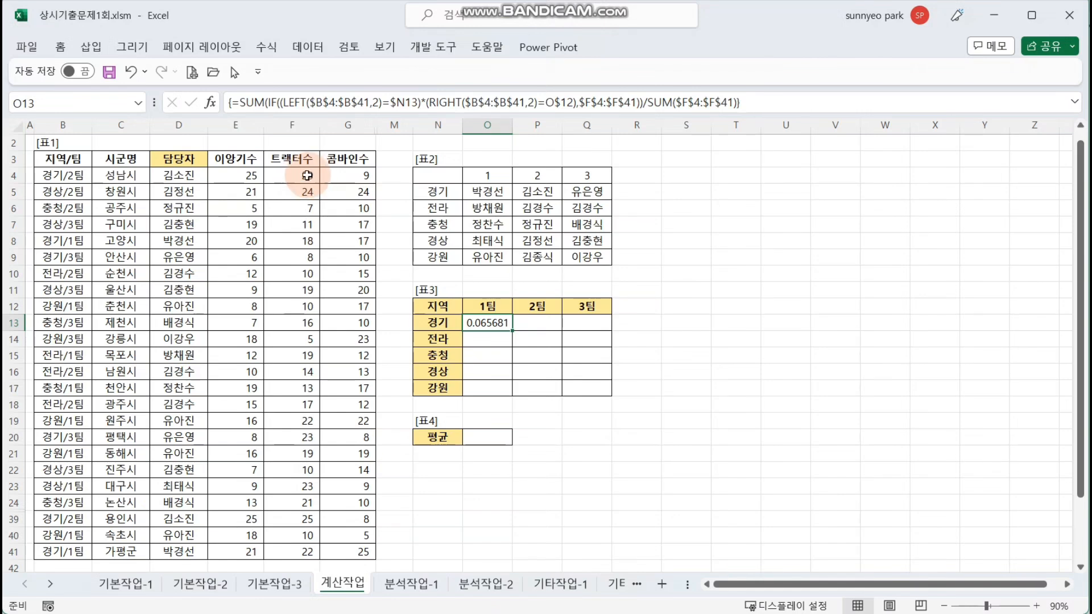
# Wrap the O13 formula in a TEXT function with the format "0.0%" and commit it as an array formula
pyautogui.click(239, 102)
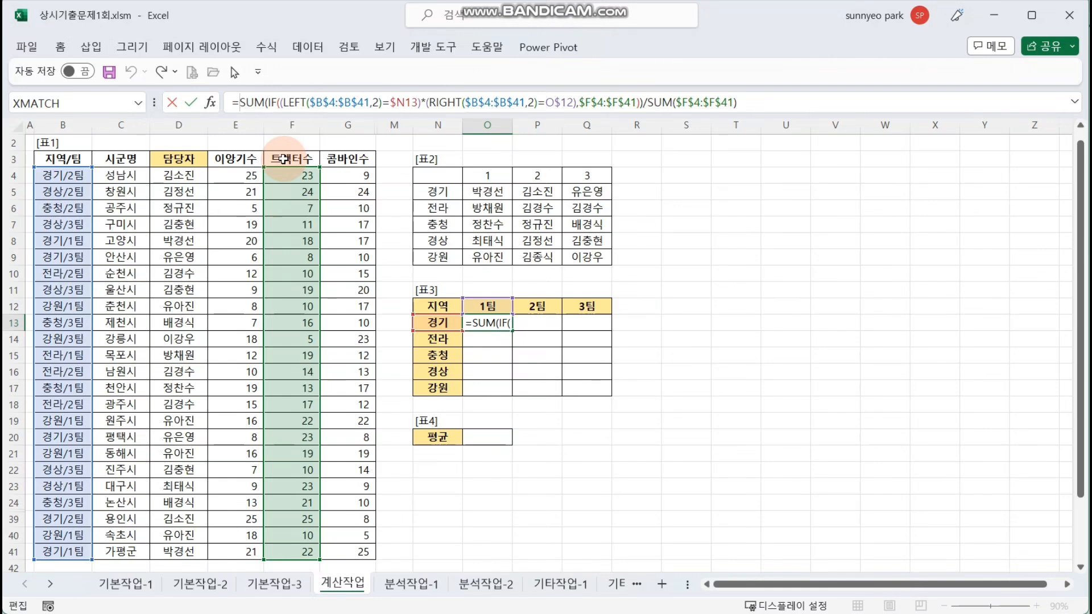
pyautogui.write('TEXT(')
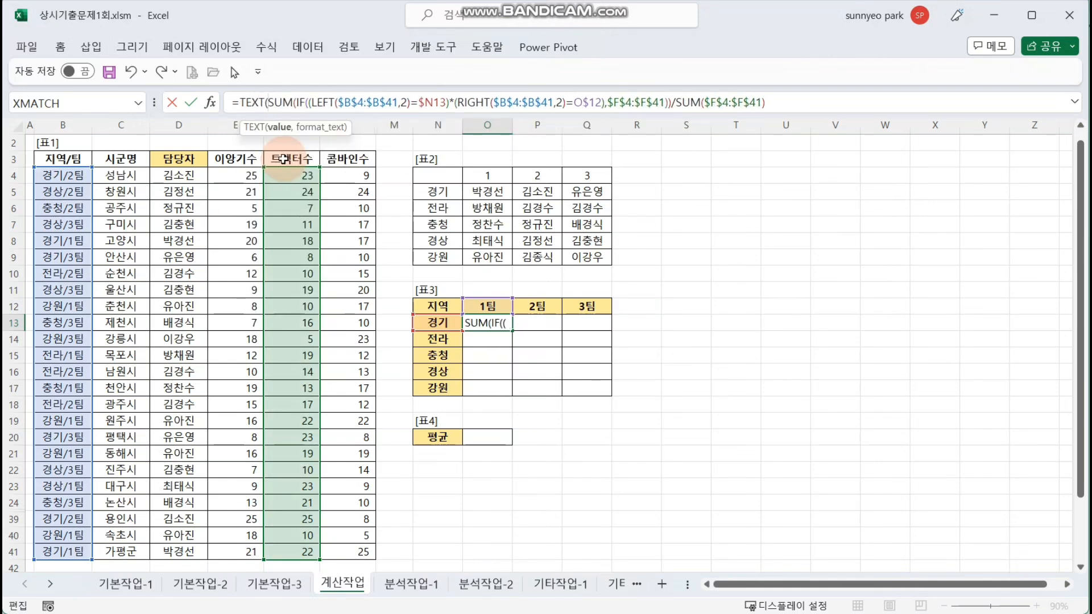
pyautogui.click(244, 103)
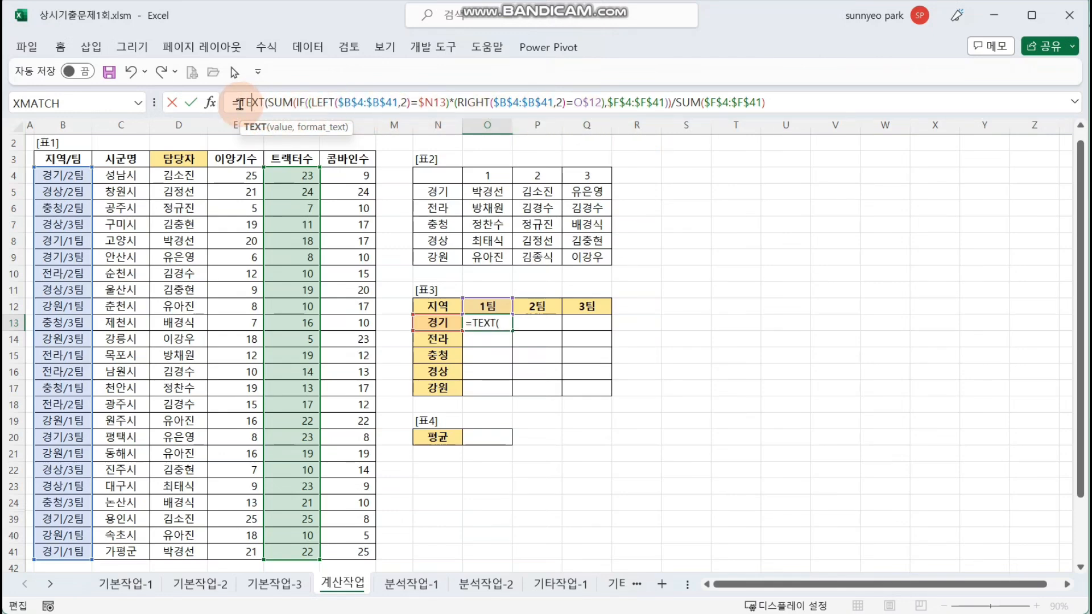
pyautogui.click(211, 105)
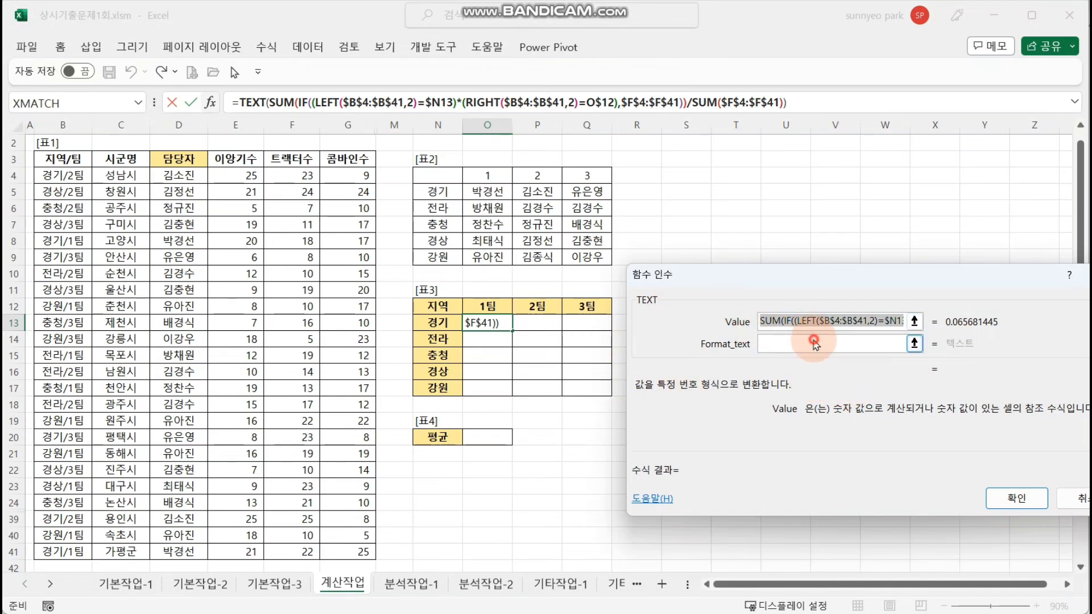
pyautogui.click(813, 341)
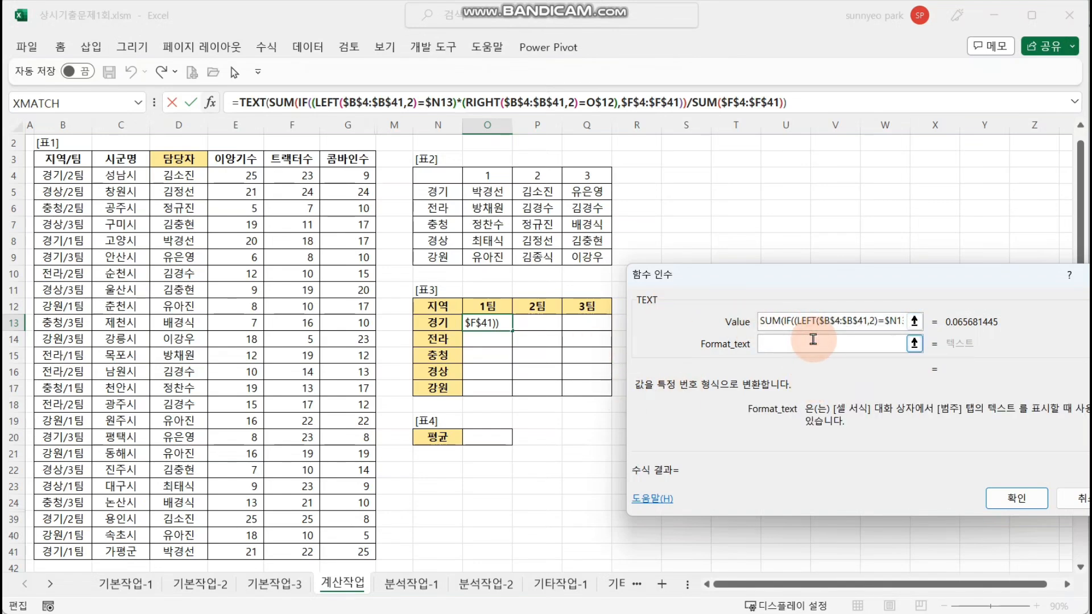
pyautogui.write('"0.')
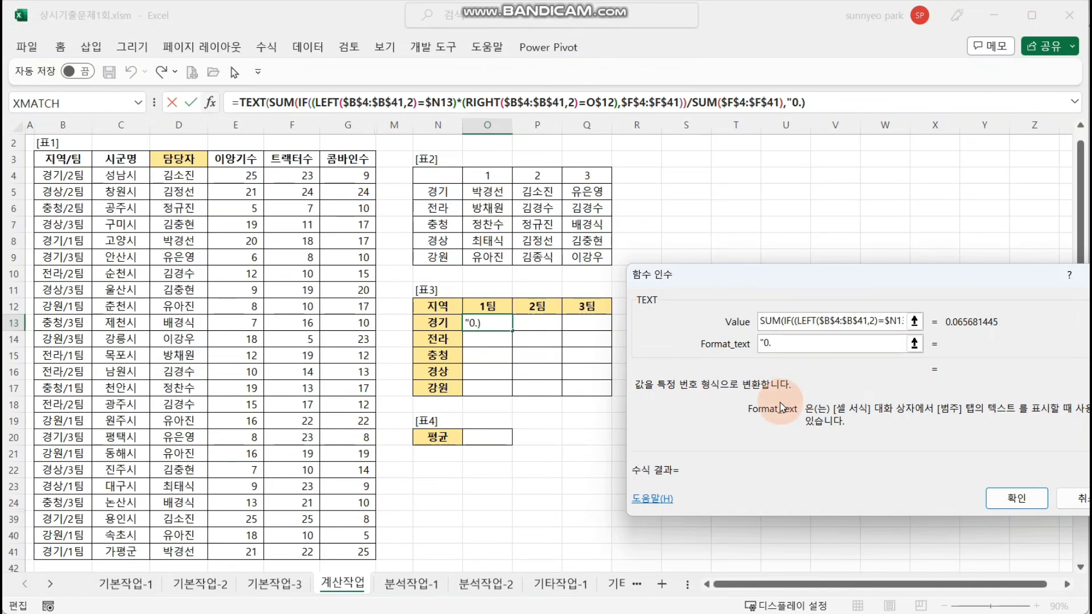
pyautogui.write('0%"')
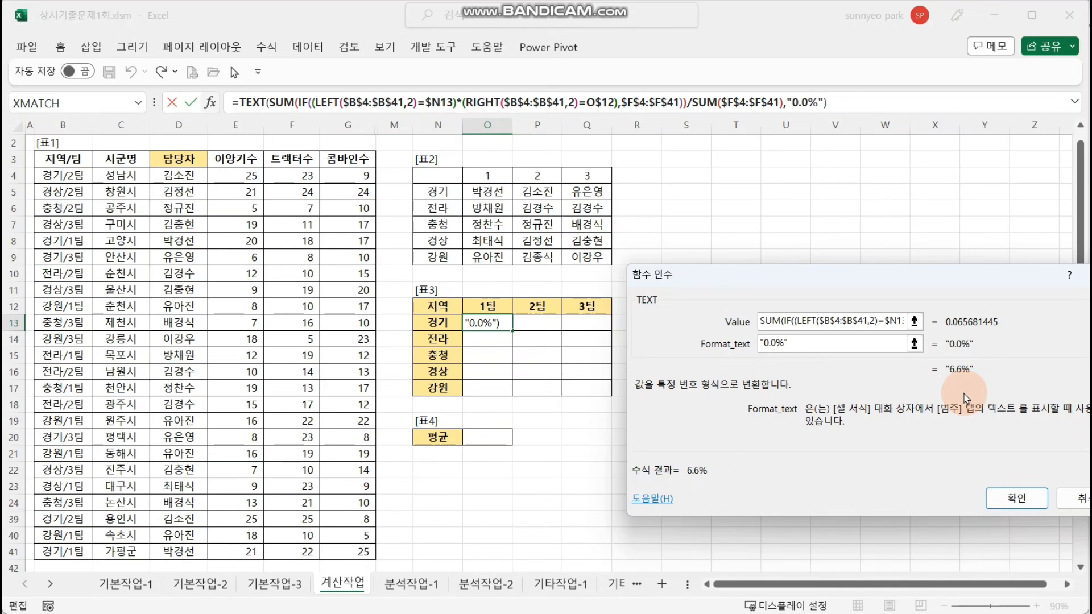
pyautogui.hotkey('ctrl', 'shift', 'Return')
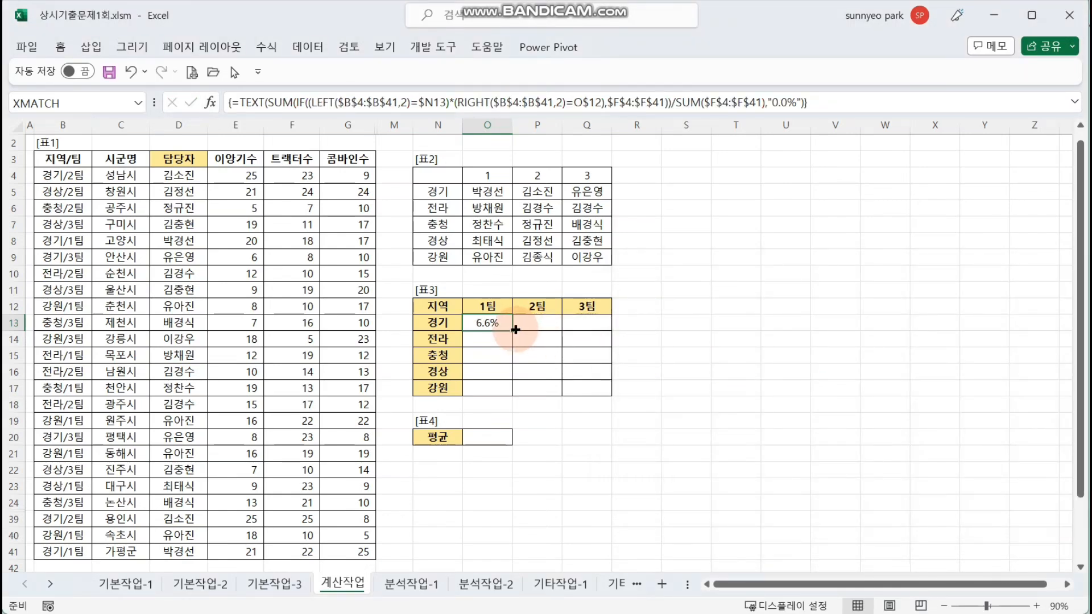
# Copy the O13 formula across 표3 to fill O13:Q17, and check the references of the copied formula in Q17
pyautogui.moveTo(513, 330); pyautogui.dragTo(592, 327)
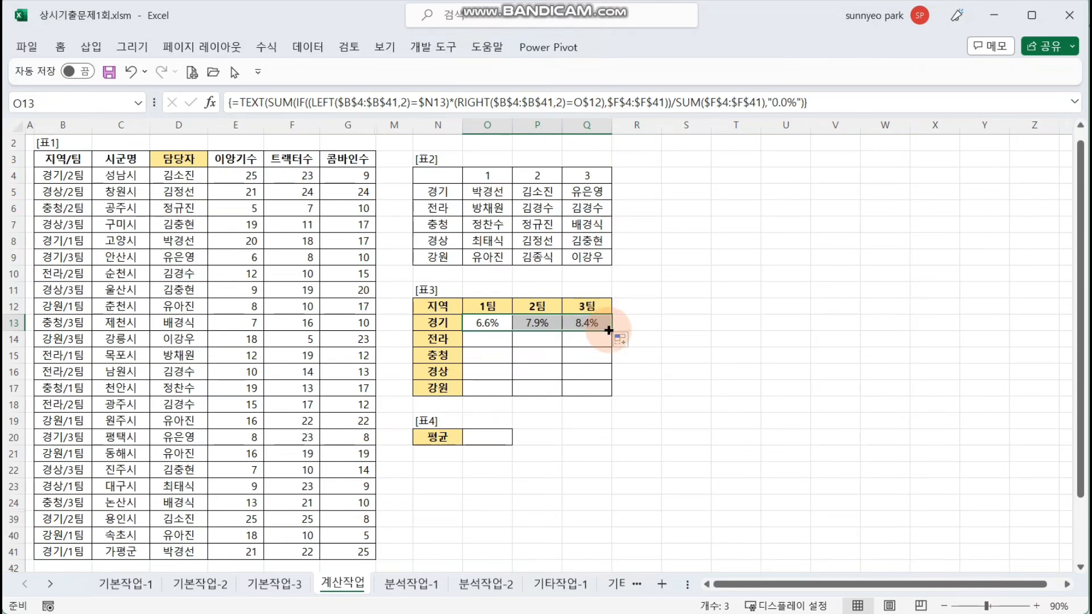
pyautogui.moveTo(611, 330); pyautogui.dragTo(601, 412)
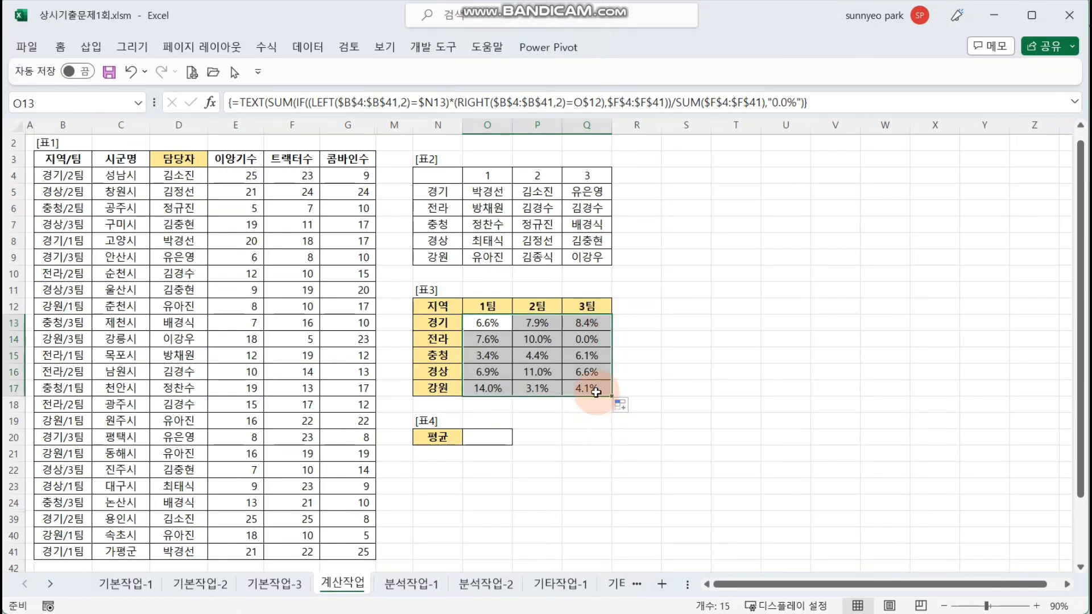
pyautogui.click(597, 393)
pyautogui.press('F2')
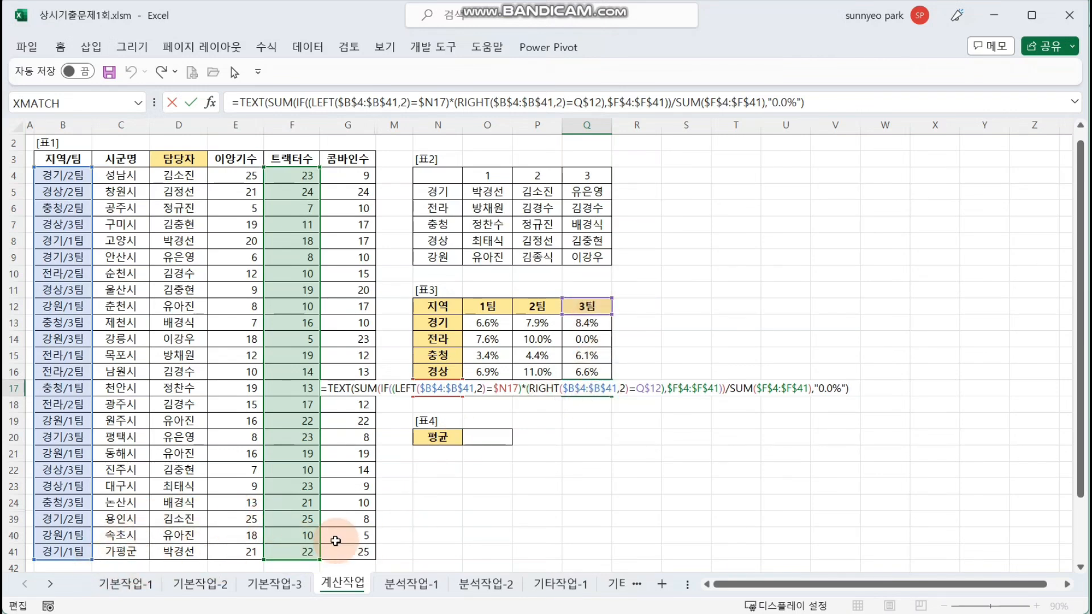
pyautogui.hotkey('ctrl', 'shift', 'Return')
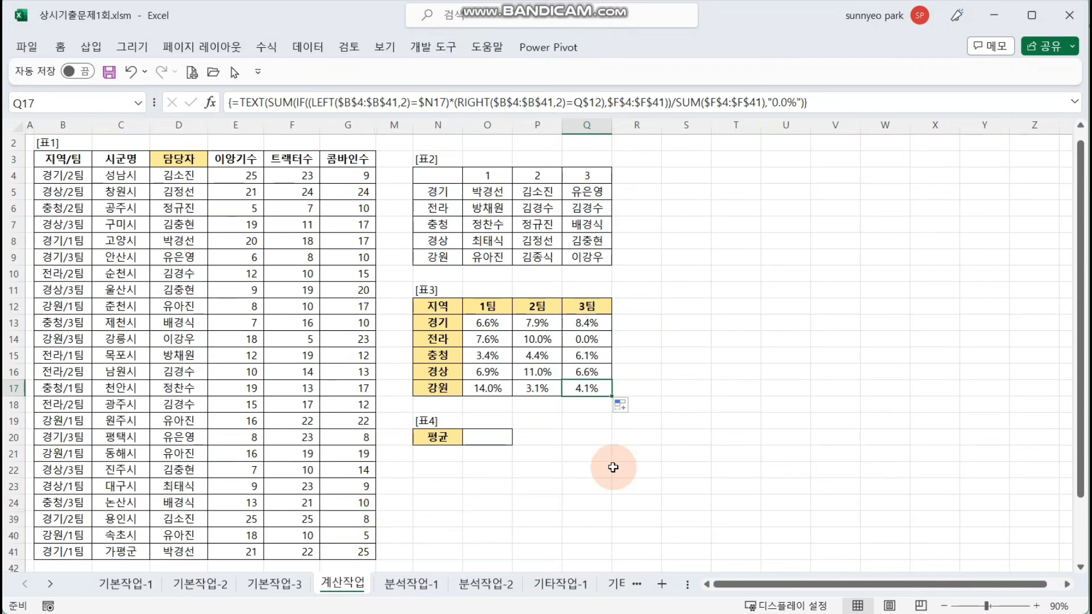
pyautogui.click(612, 468)
pyautogui.click(499, 325)
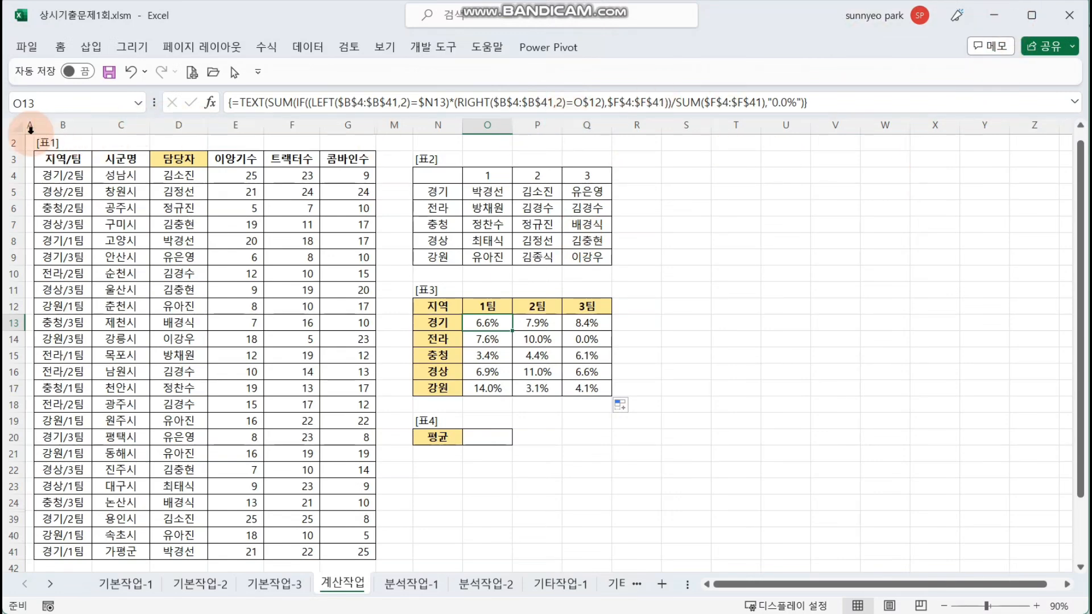
# Unhide all hidden columns and rows of the sheet
pyautogui.click(18, 126)
pyautogui.rightClick(512, 133)
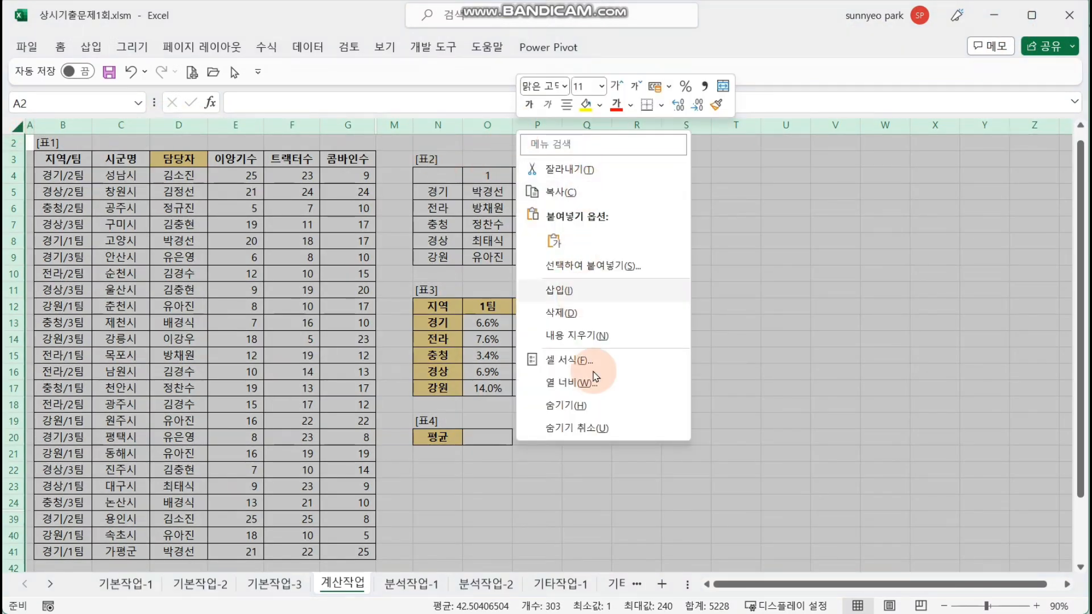
pyautogui.click(610, 426)
pyautogui.click(607, 321)
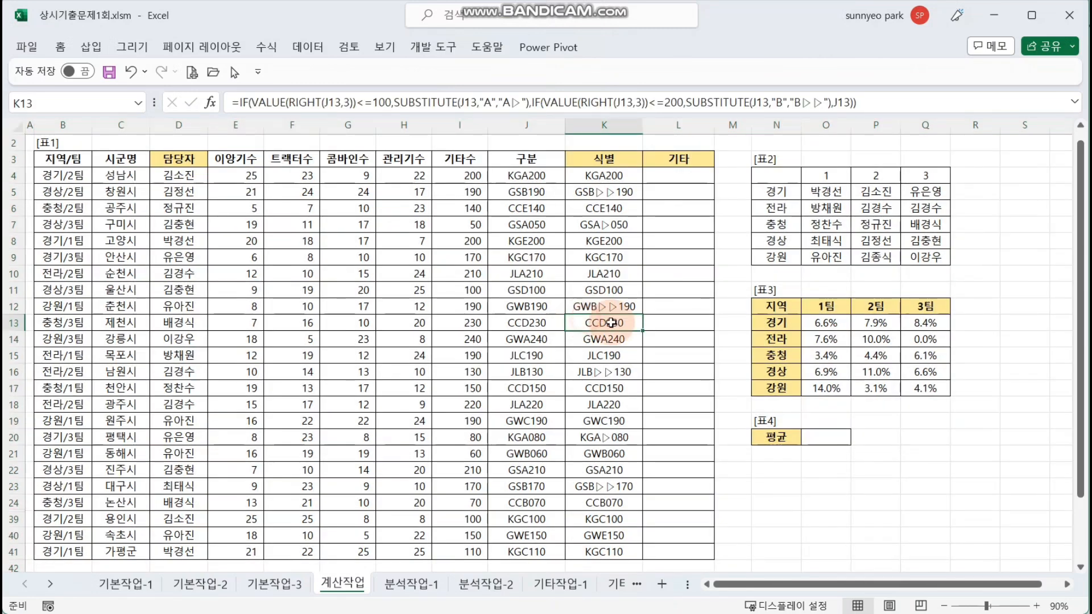
pyautogui.click(19, 128)
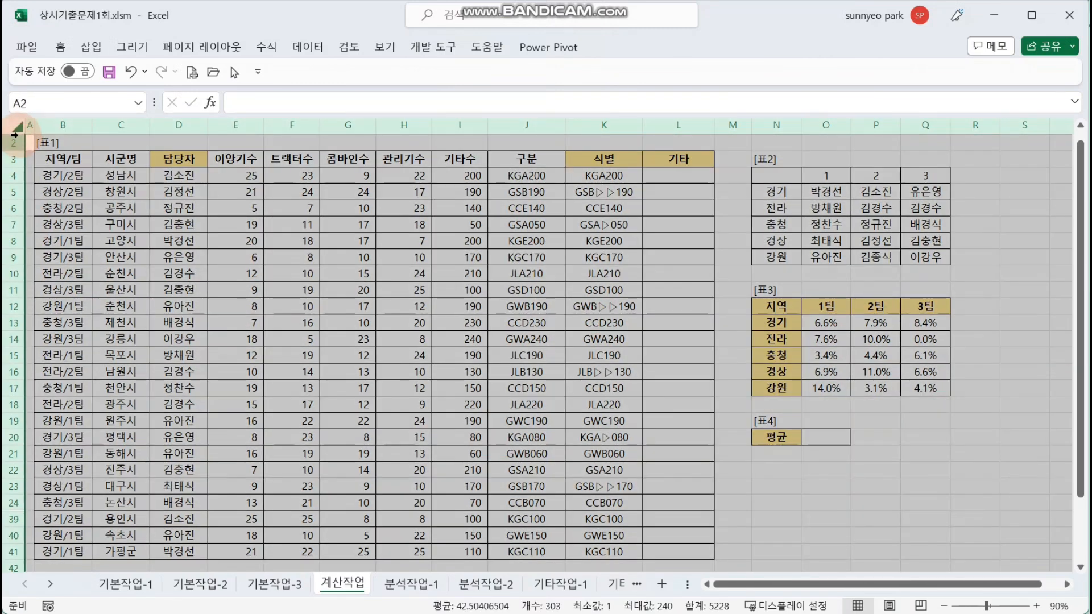
pyautogui.rightClick(19, 272)
pyautogui.click(98, 568)
pyautogui.click(393, 436)
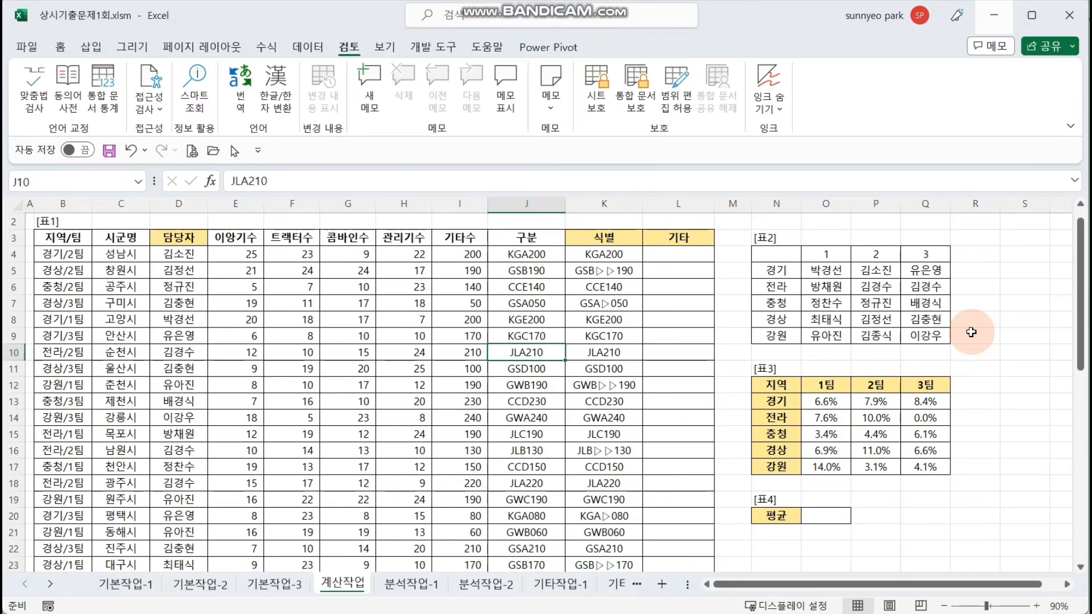
# Start an AVERAGE formula in the 평균 cell O20 of 표4 and open its function arguments
pyautogui.moveTo(287, 287); pyautogui.dragTo(288, 371)
pyautogui.click(819, 515)
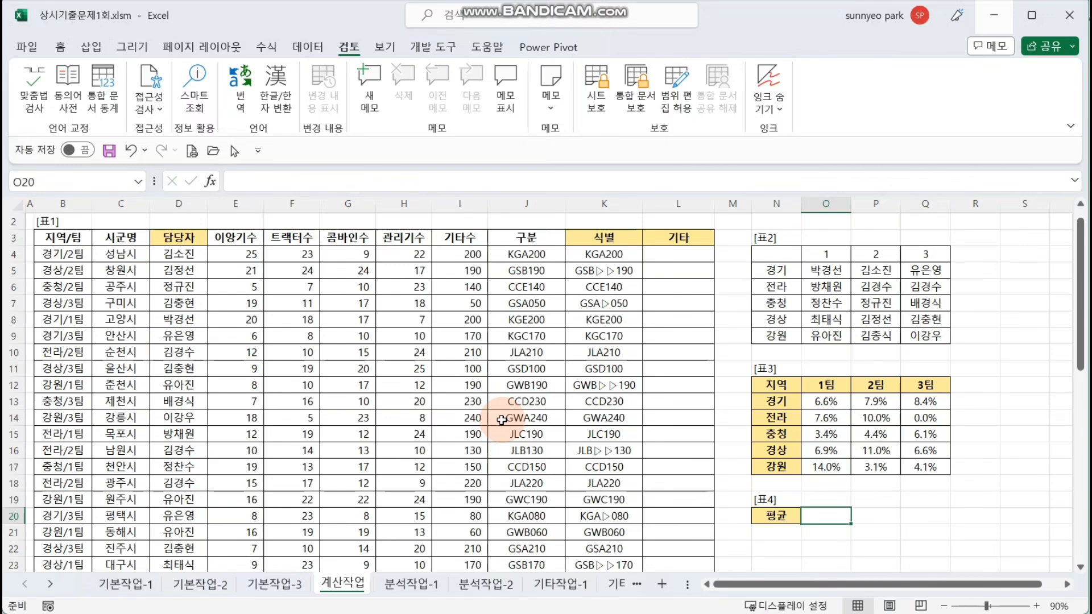
pyautogui.click(887, 515)
pyautogui.click(839, 515)
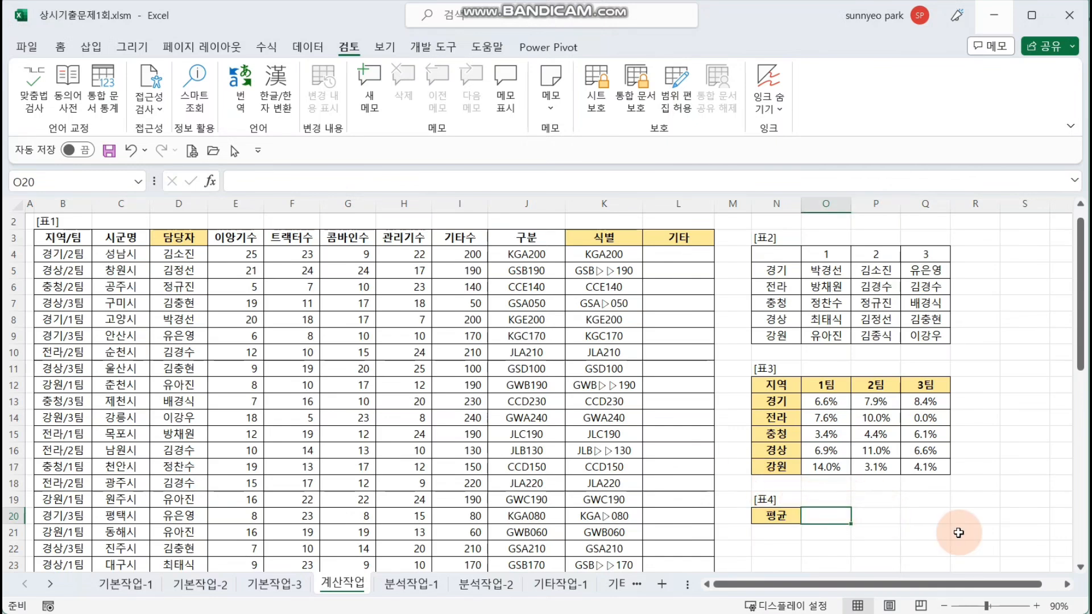
pyautogui.write('=')
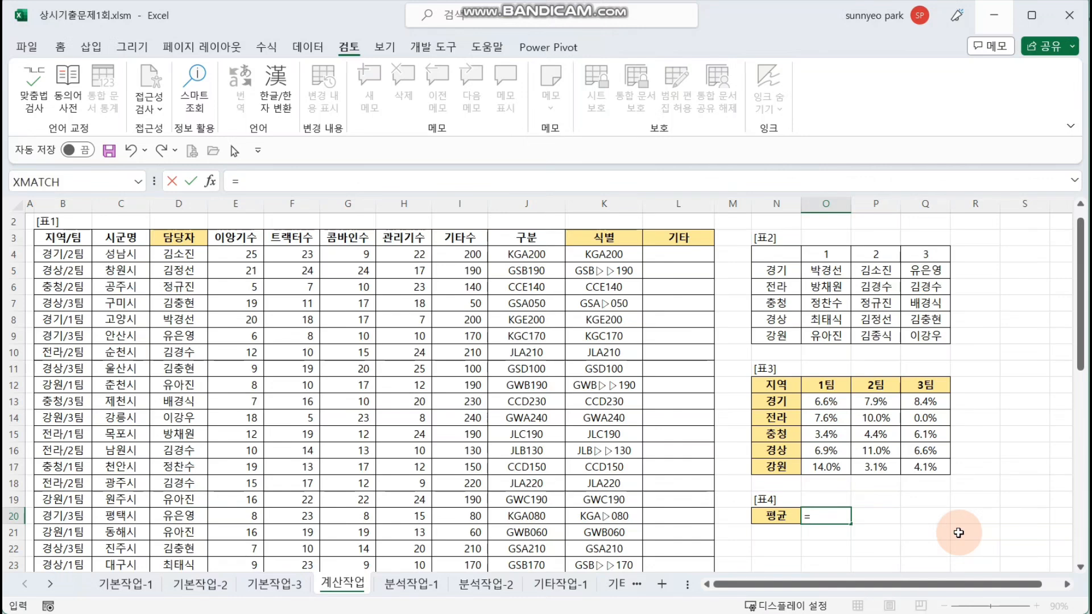
pyautogui.write('AV')
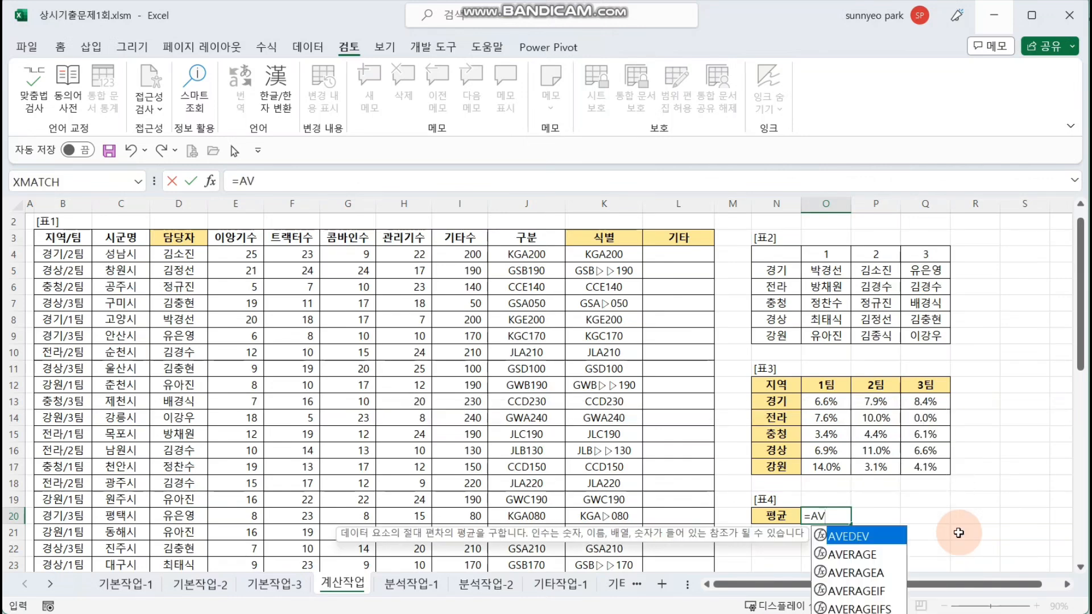
pyautogui.press('Down')
pyautogui.press('Tab')
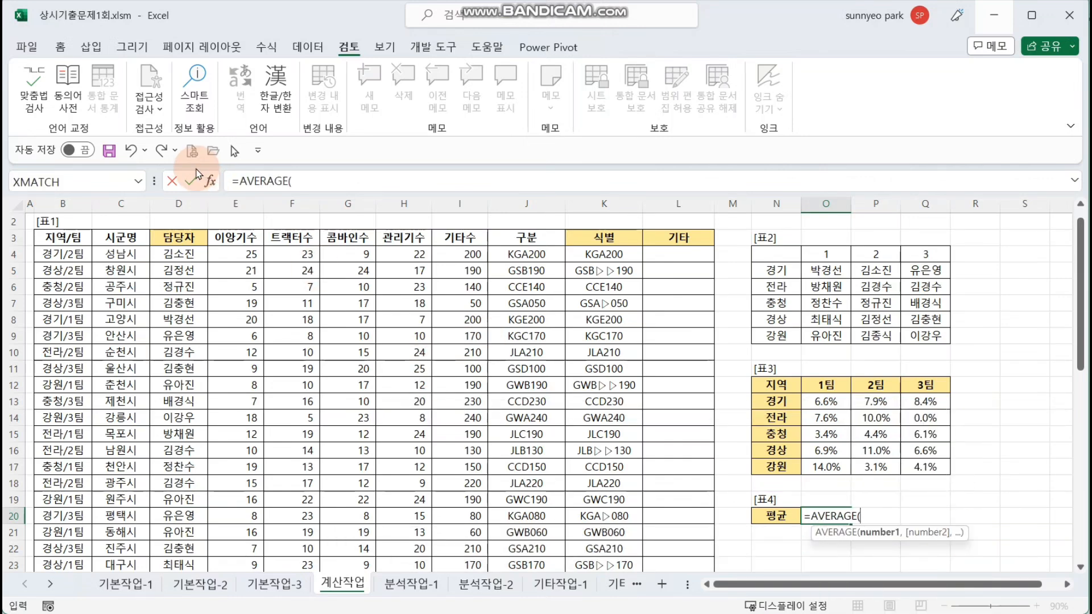
pyautogui.click(209, 184)
pyautogui.moveTo(728, 243); pyautogui.dragTo(357, 301)
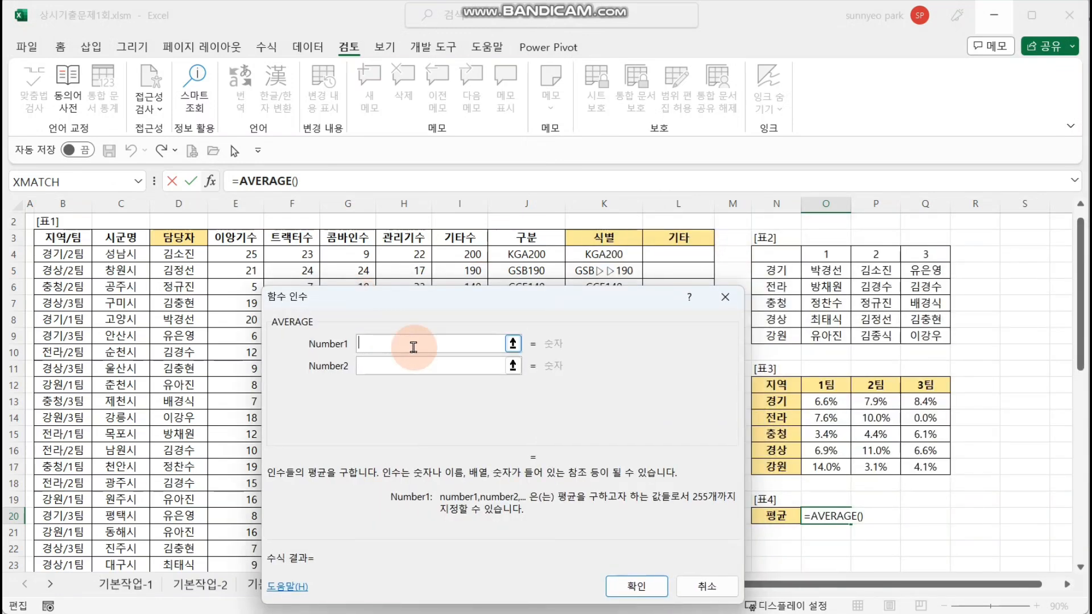
# Nest a LARGE function as the Number1 argument of AVERAGE and open its arguments
pyautogui.write('LARGE')
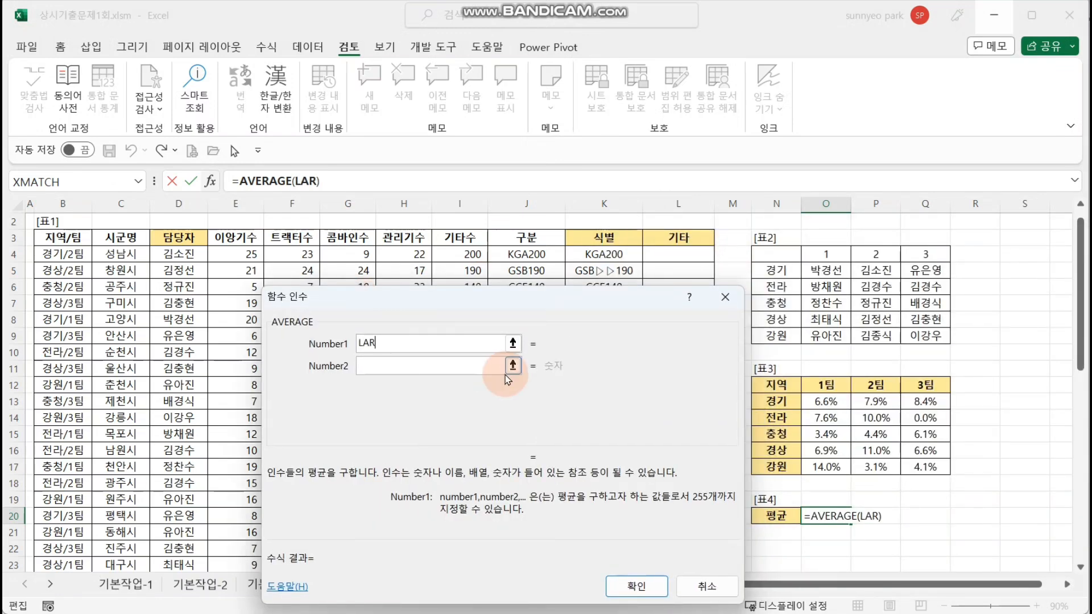
pyautogui.write('()')
pyautogui.click(315, 182)
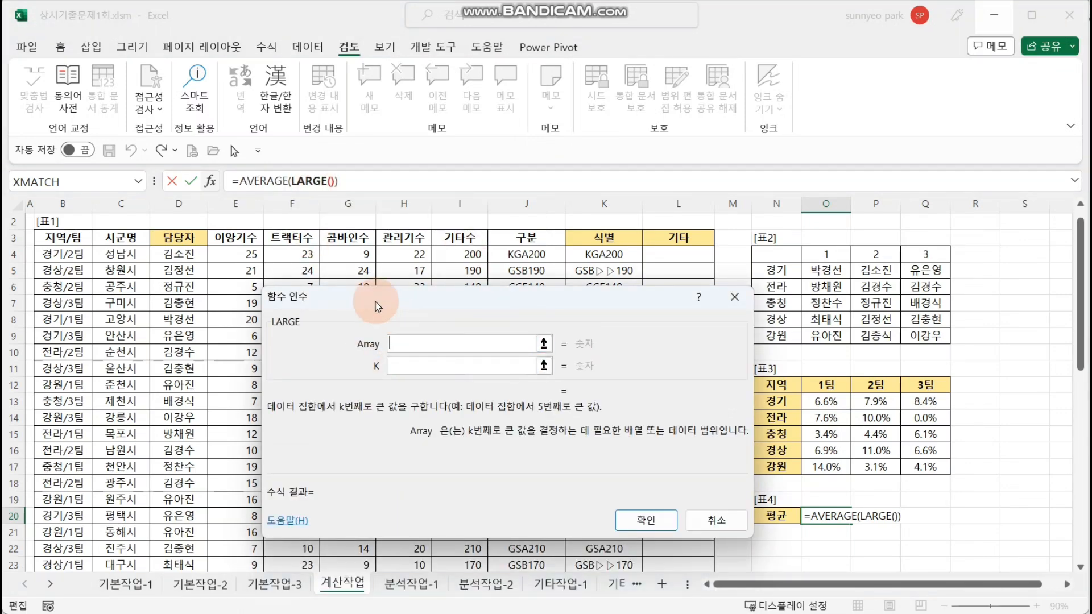
pyautogui.moveTo(376, 303); pyautogui.dragTo(449, 234)
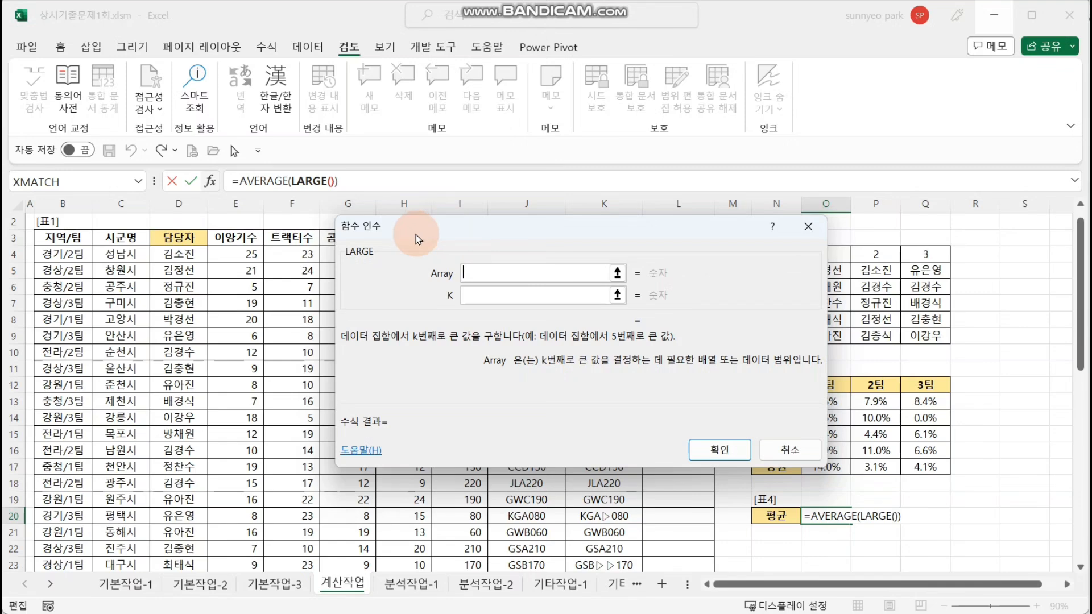
# Set LARGE's Array to the 트랙터수 range F4:F41 and its K to the array constant {1,2,3}
pyautogui.click(304, 253)
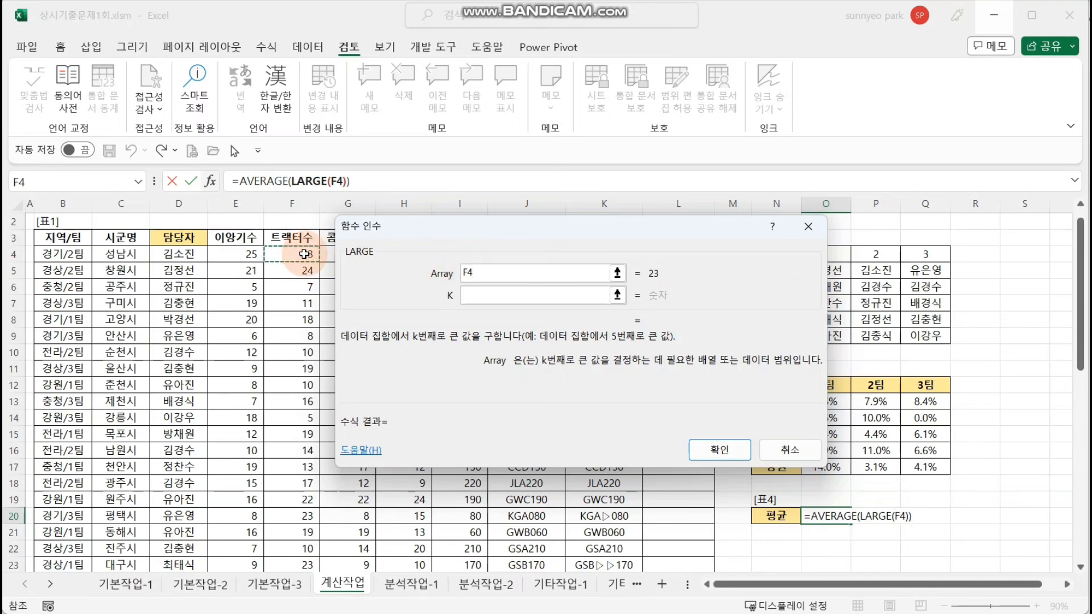
pyautogui.hotkey('ctrl', 'shift', 'Down')
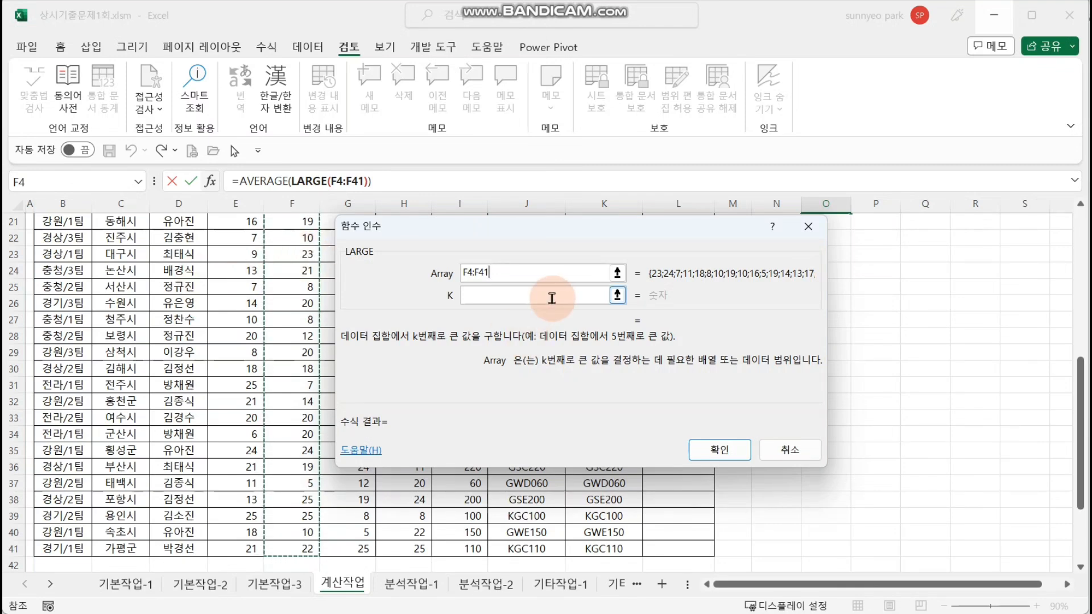
pyautogui.click(551, 296)
pyautogui.scroll(7, 552, 298)
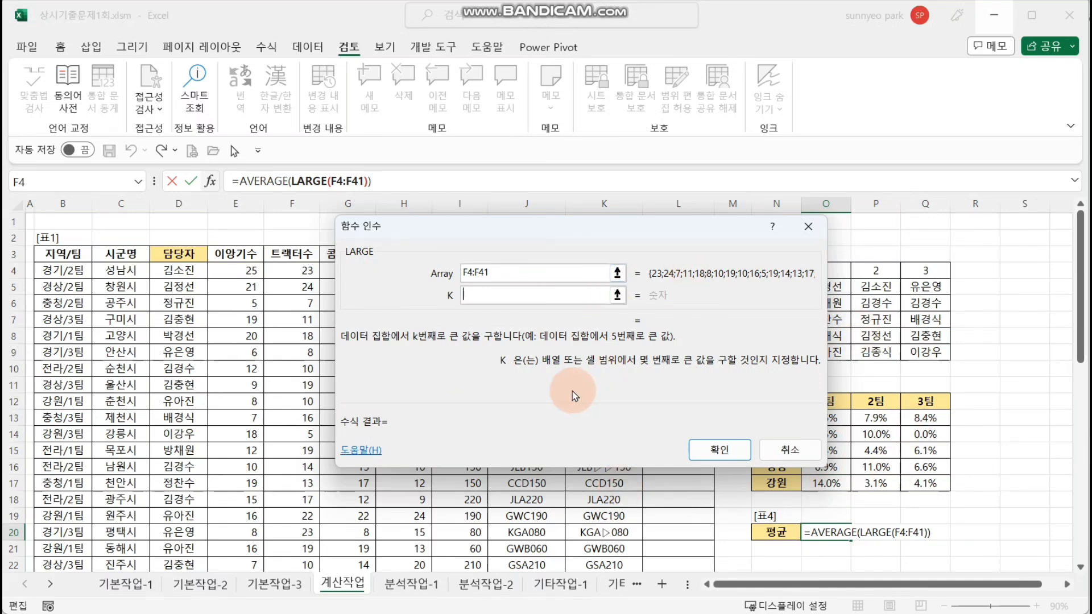
pyautogui.write('{')
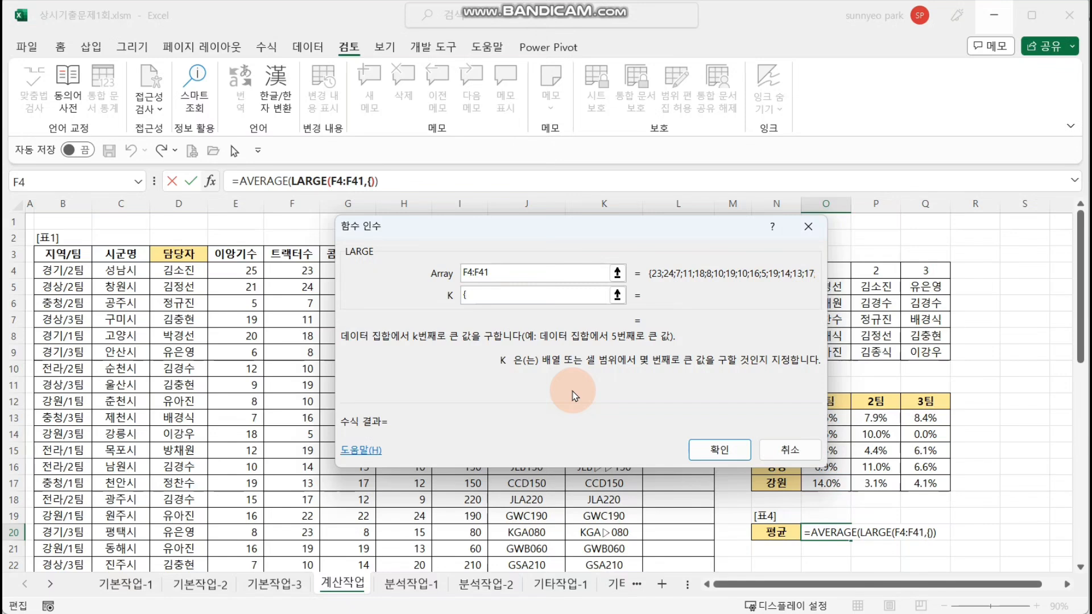
pyautogui.write('1,2,3}')
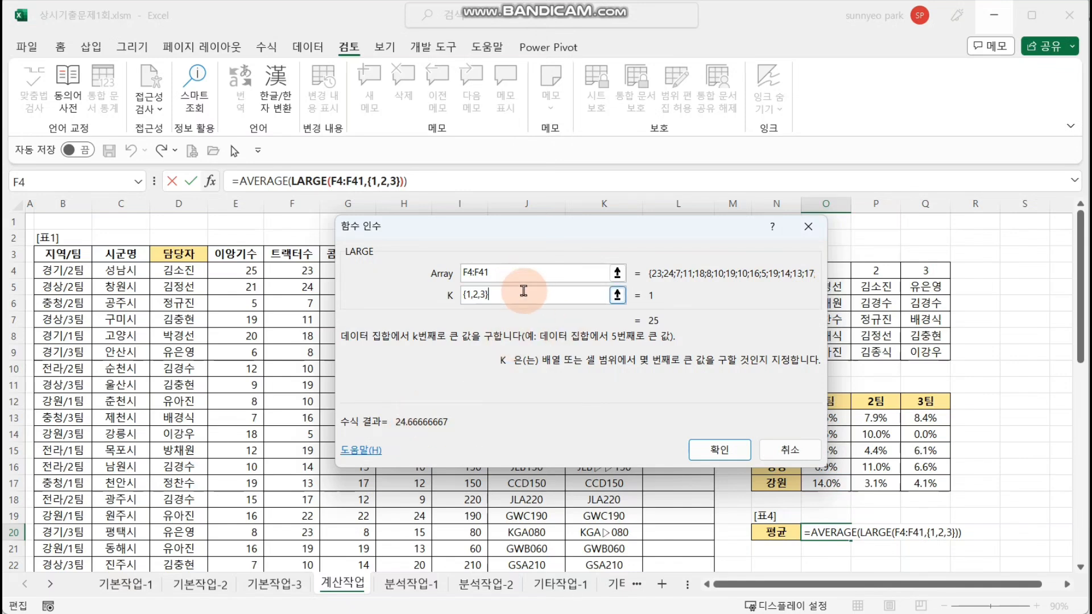
# Add SMALL(F4:F41,{1,2,3}) as AVERAGE's Number2 by reusing the LARGE expression, and enter the formula as an array formula
pyautogui.click(260, 185)
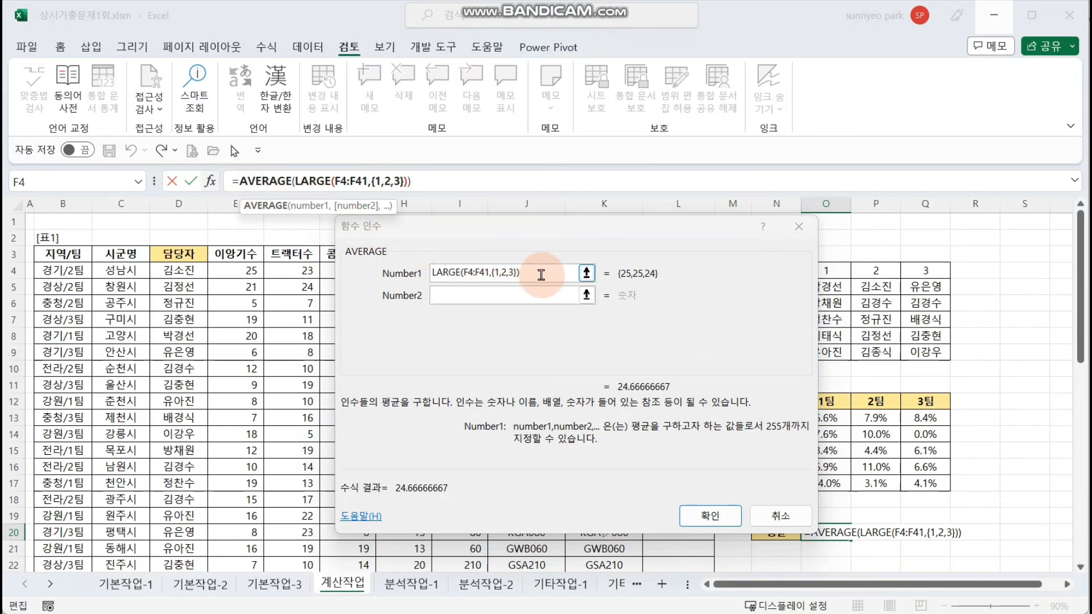
pyautogui.click(546, 276)
pyautogui.hotkey('ctrl', 'c')
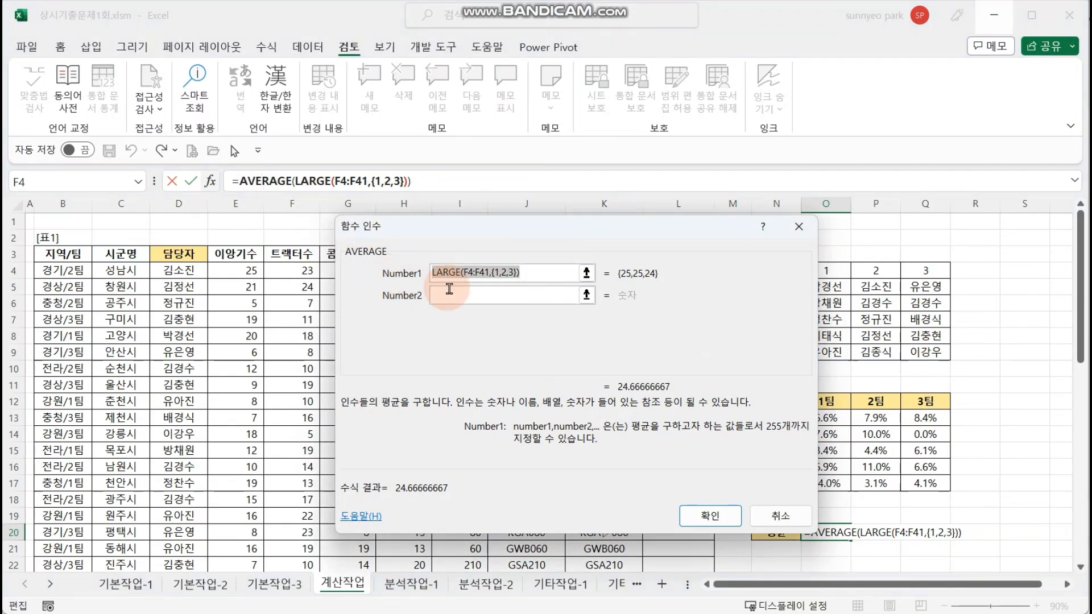
pyautogui.click(473, 296)
pyautogui.hotkey('ctrl', 'v')
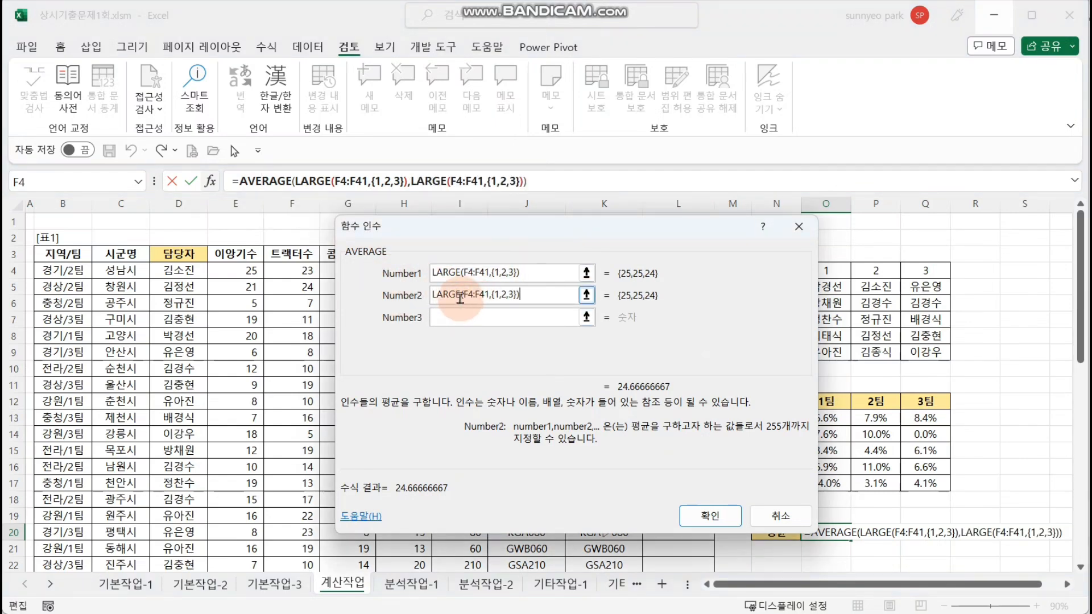
pyautogui.moveTo(460, 294); pyautogui.dragTo(409, 297)
pyautogui.write('SMALL')
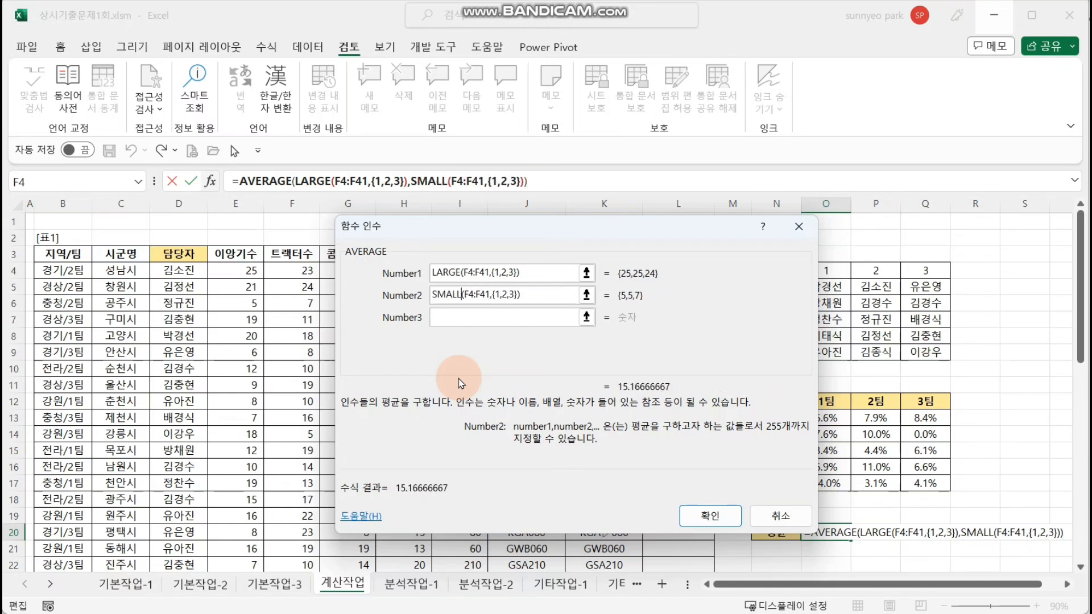
pyautogui.hotkey('ctrl', 'shift', 'Return')
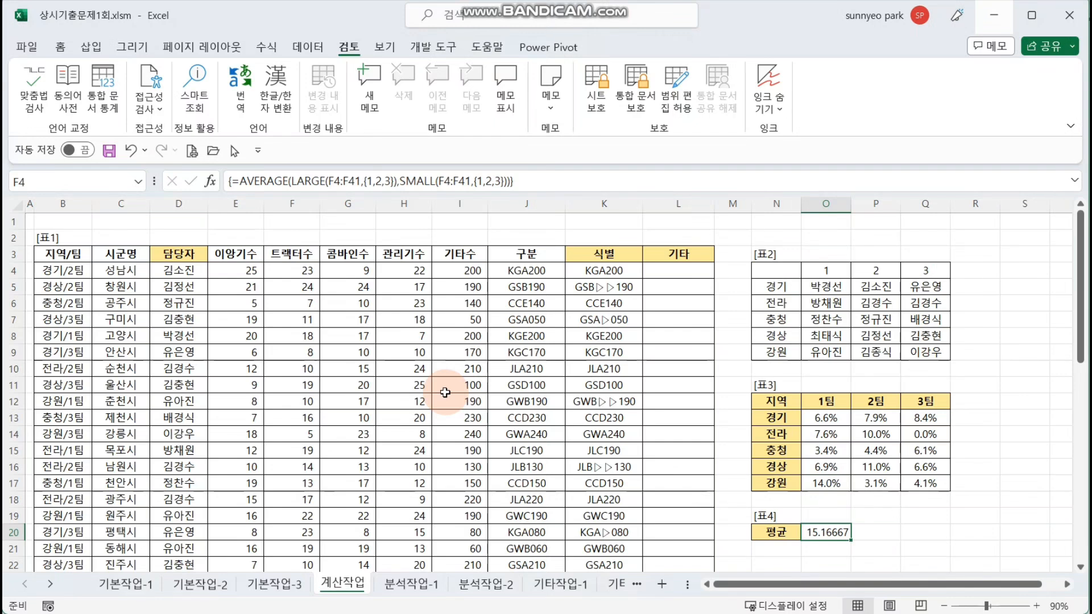
# Open the Visual Basic editor and insert a new module into the workbook's project
pyautogui.click(692, 290)
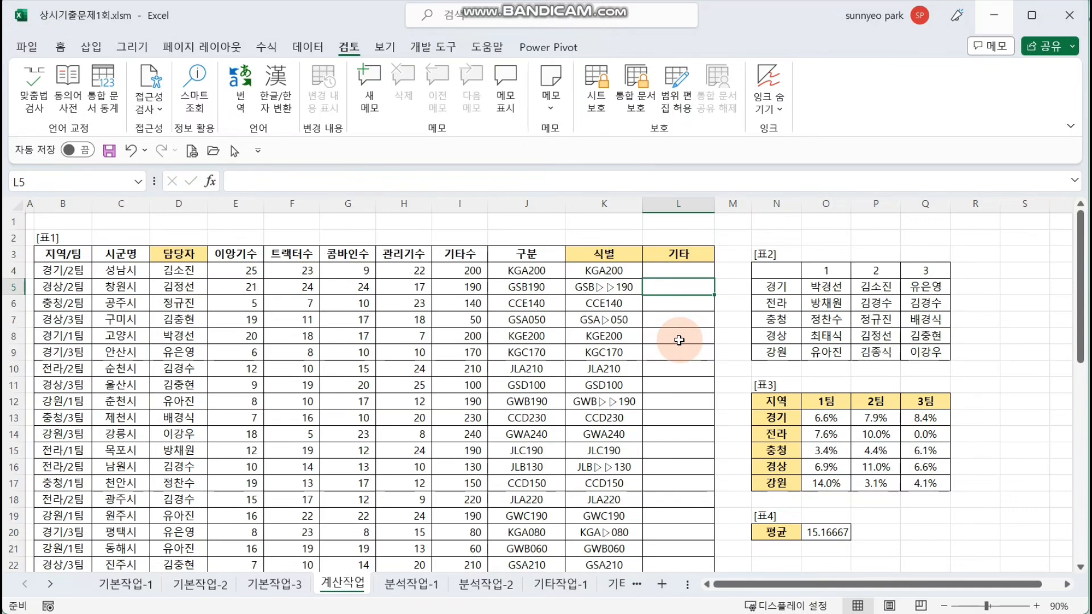
pyautogui.click(847, 241)
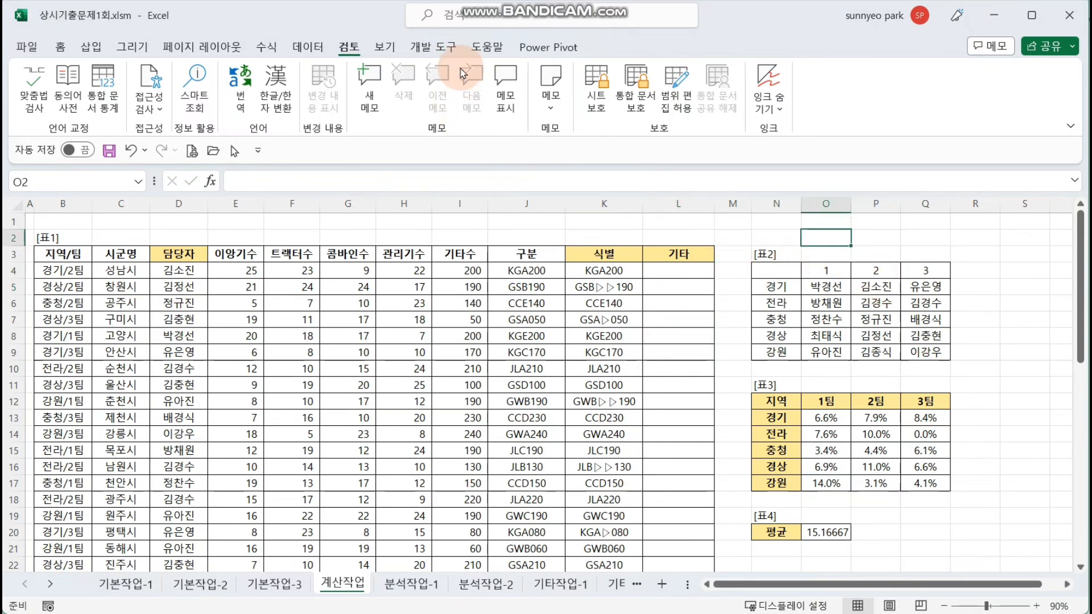
pyautogui.click(435, 47)
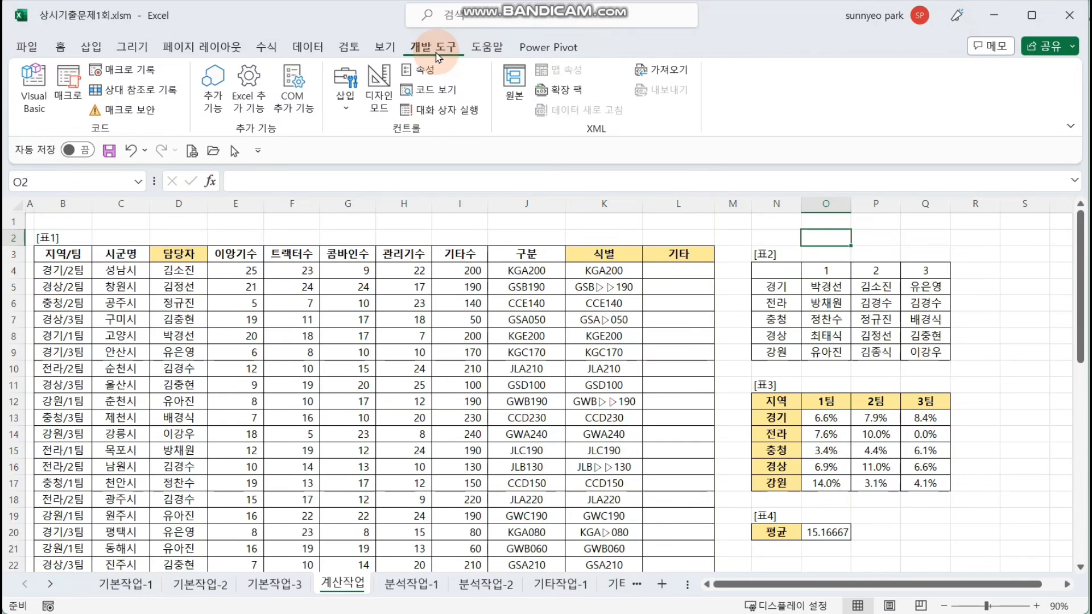
pyautogui.click(42, 109)
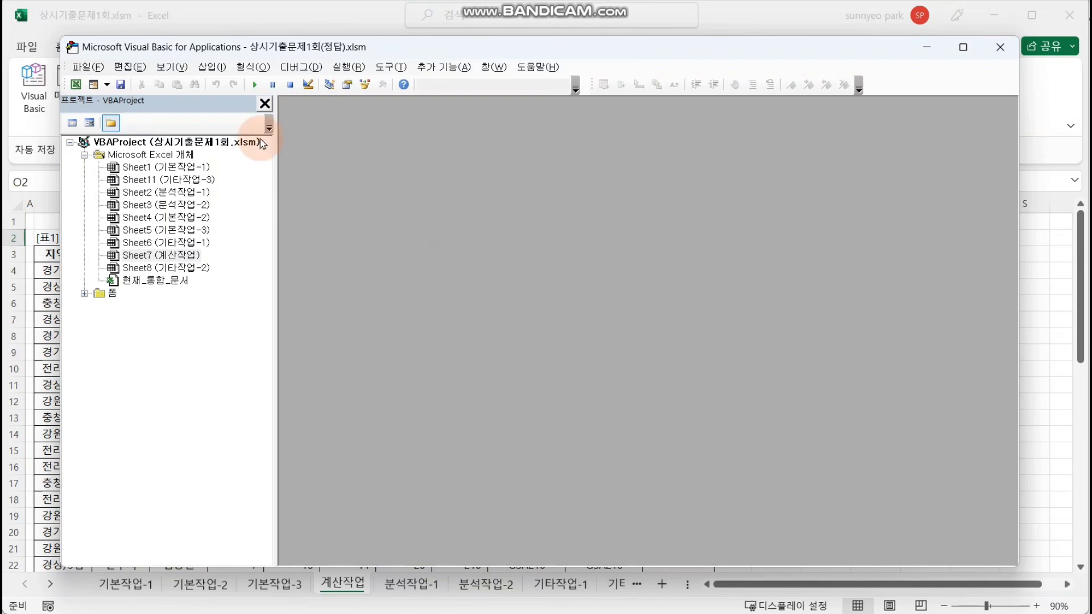
pyautogui.click(212, 68)
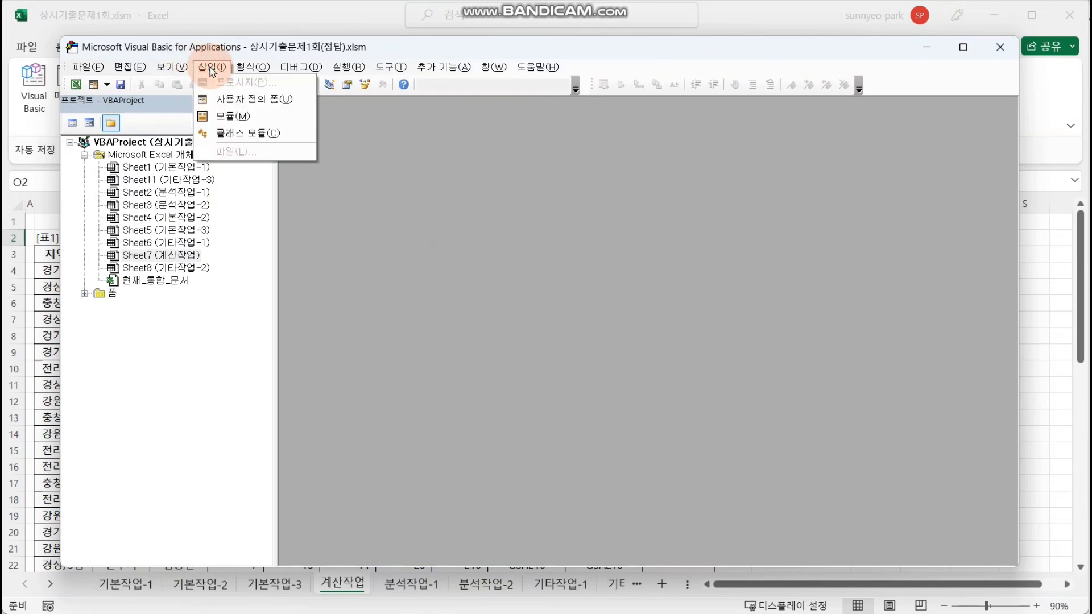
pyautogui.click(232, 116)
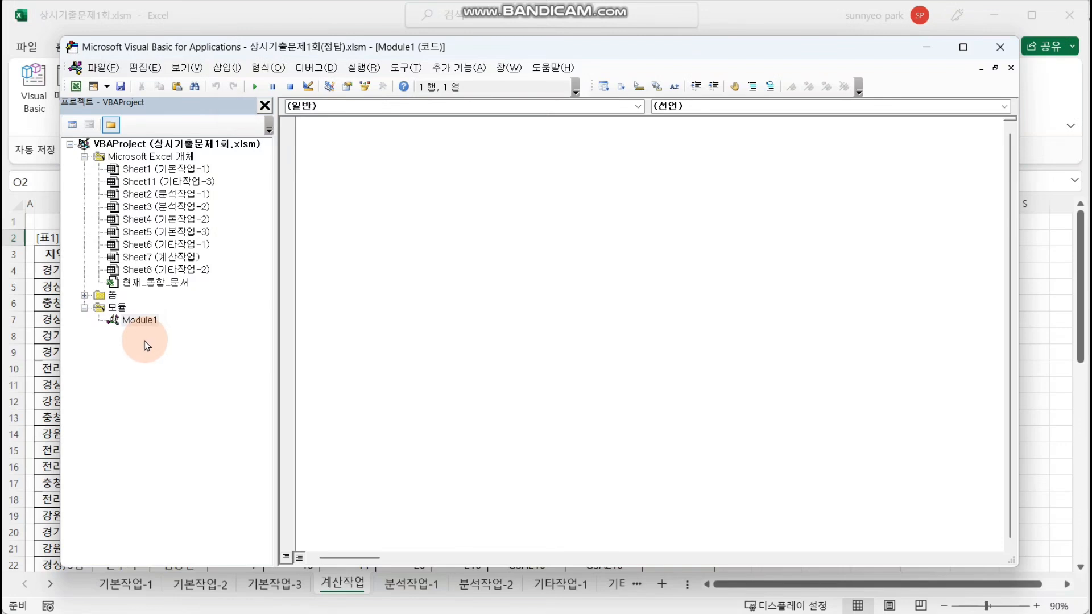
# Set the code editor's font size to 20 in the editor format options
pyautogui.click(406, 68)
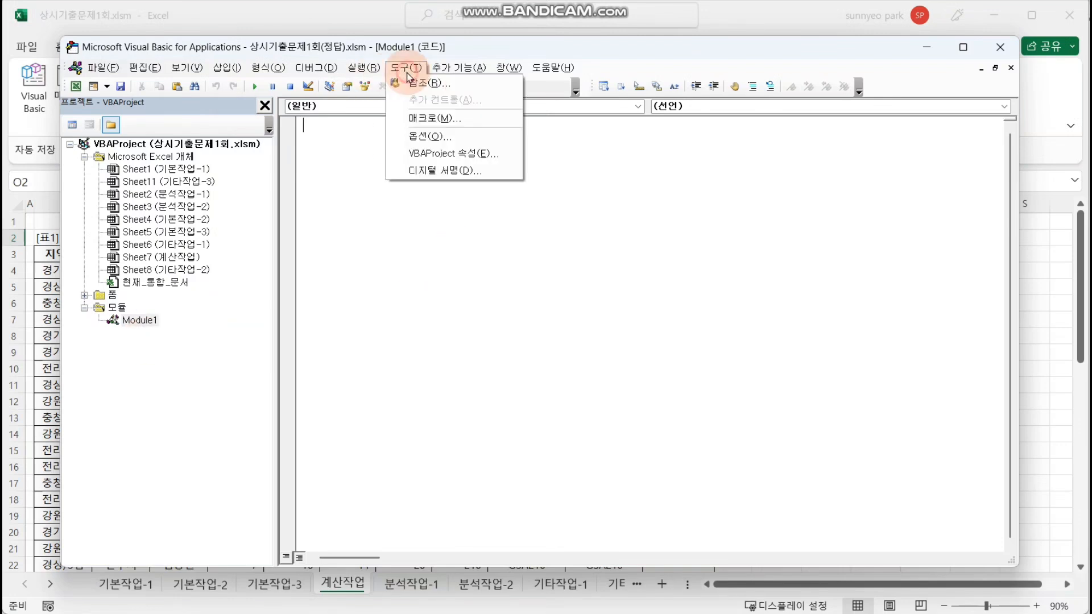
pyautogui.click(424, 137)
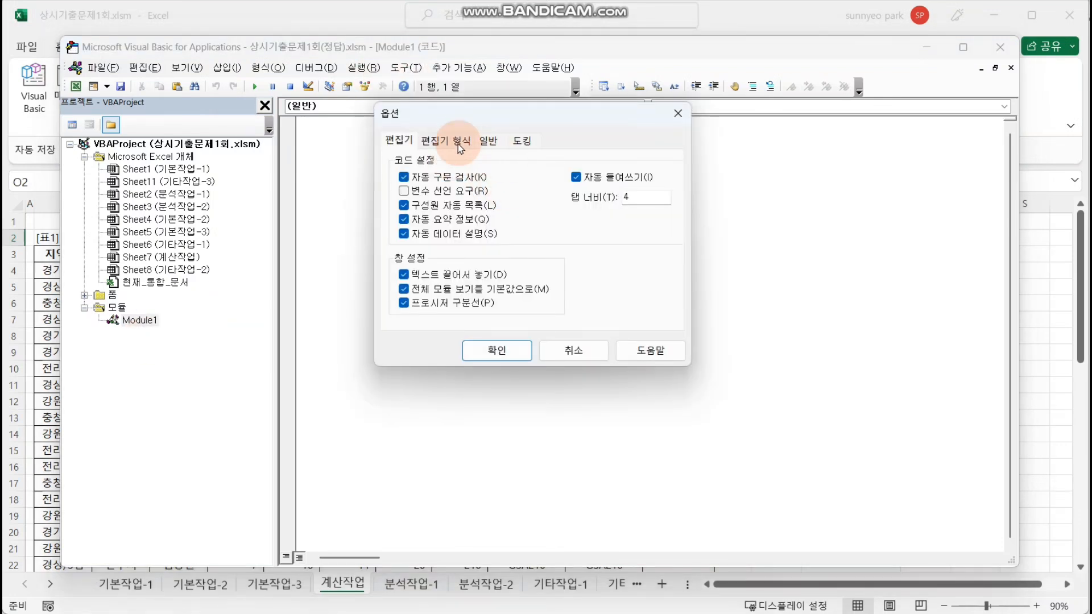
pyautogui.click(461, 143)
pyautogui.click(613, 209)
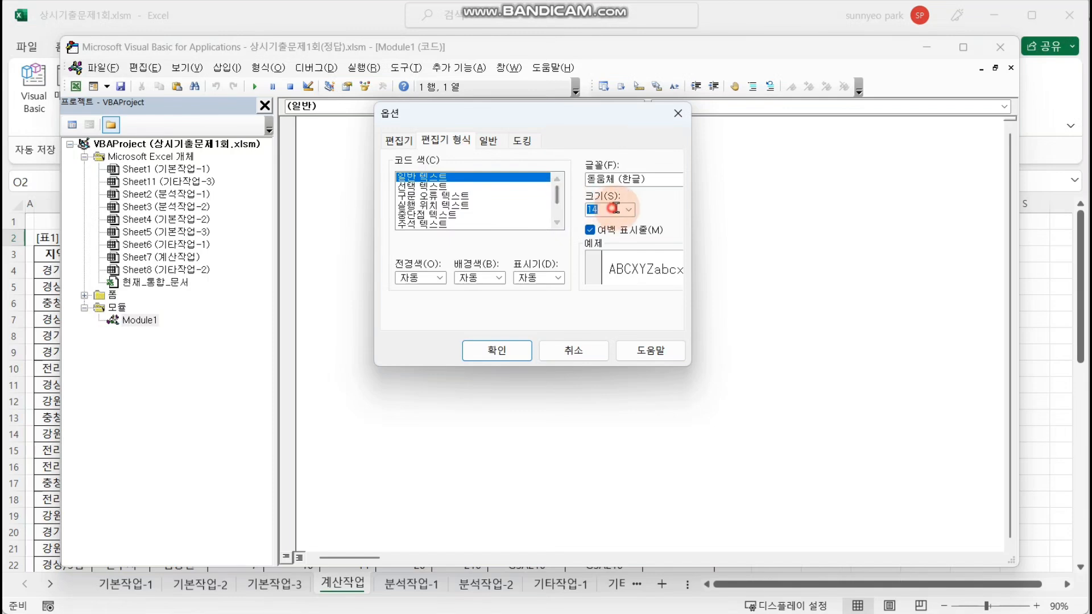
pyautogui.write('20')
pyautogui.press('Return')
# Write the declaration of a public function fn상태 with the arguments 지역, 이앙기수, 트랙터수, 콤바인수 and 관리기수 in the module
pyautogui.click(649, 217)
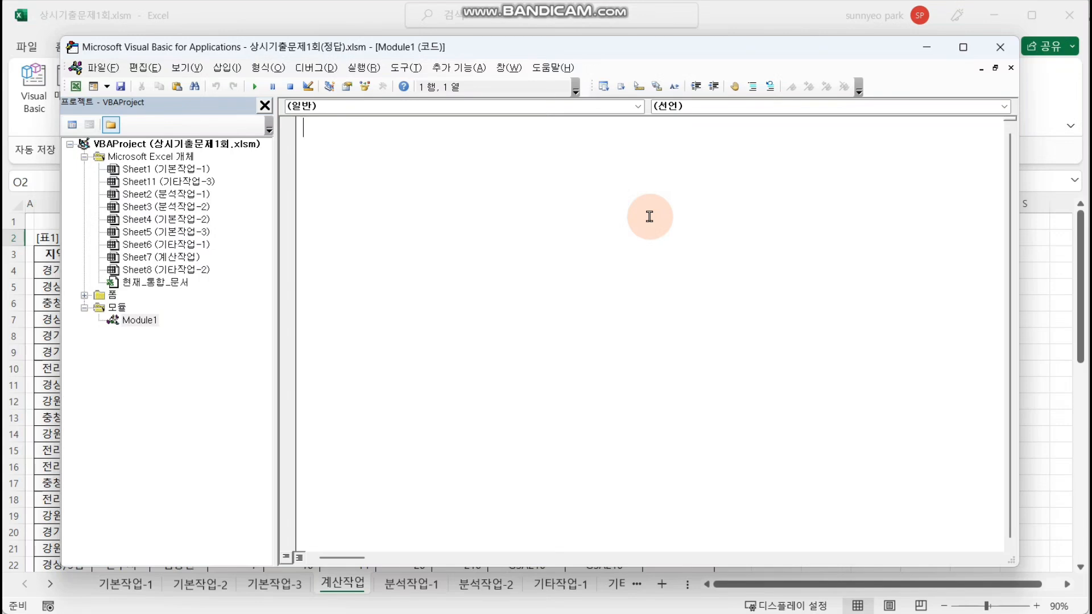
pyautogui.write('pul')
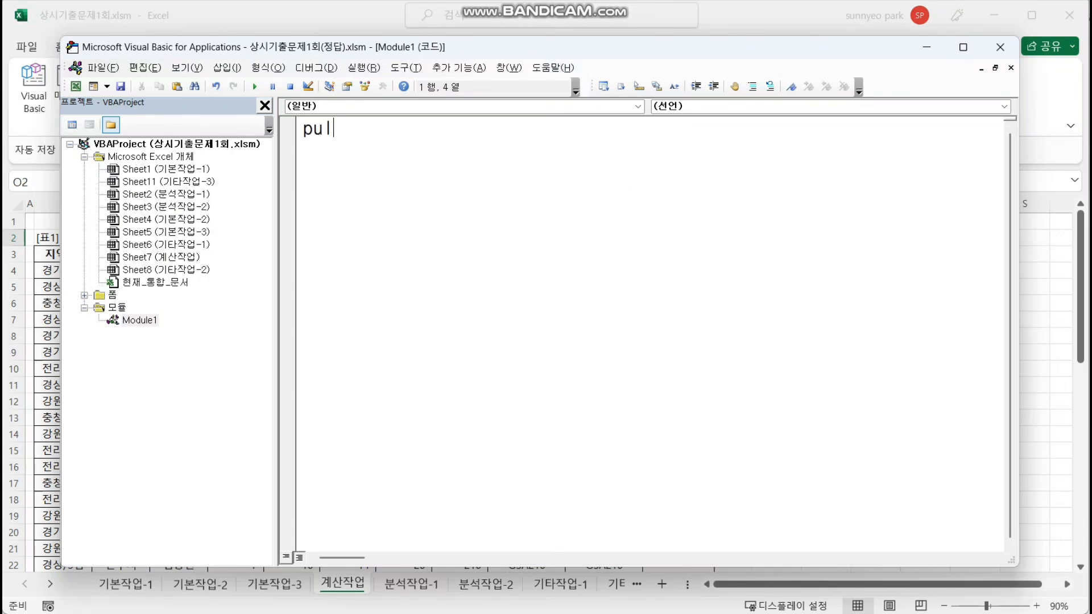
pyautogui.write('bic function ')
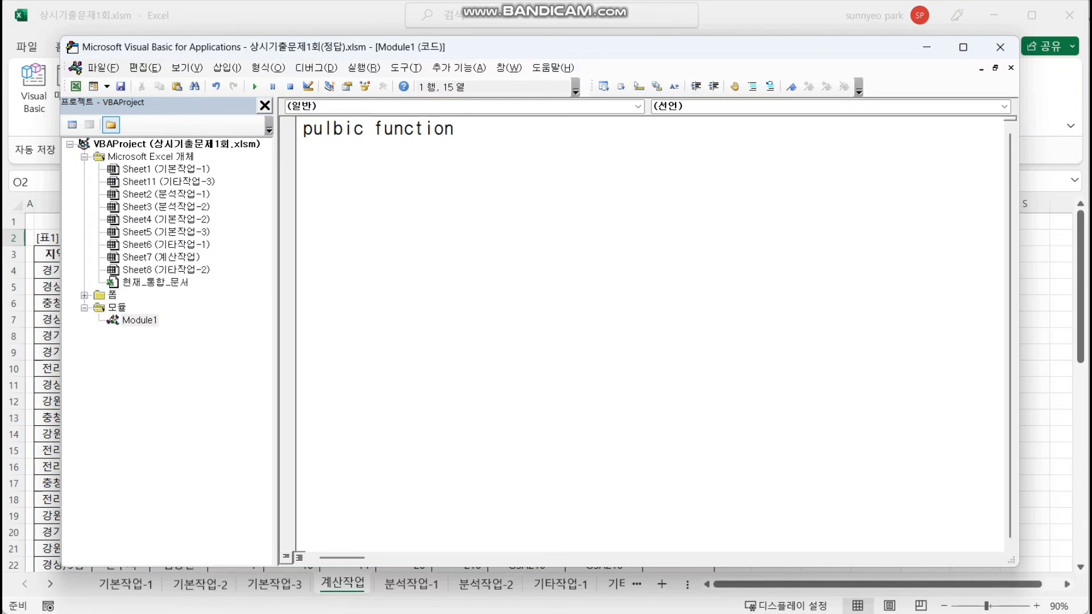
pyautogui.write('fn')
pyautogui.write('tk')
pyautogui.press('BackSpace')
pyautogui.press('BackSpace')
pyautogui.press('Hangul')
pyautogui.write('상ㅌㅐ(')
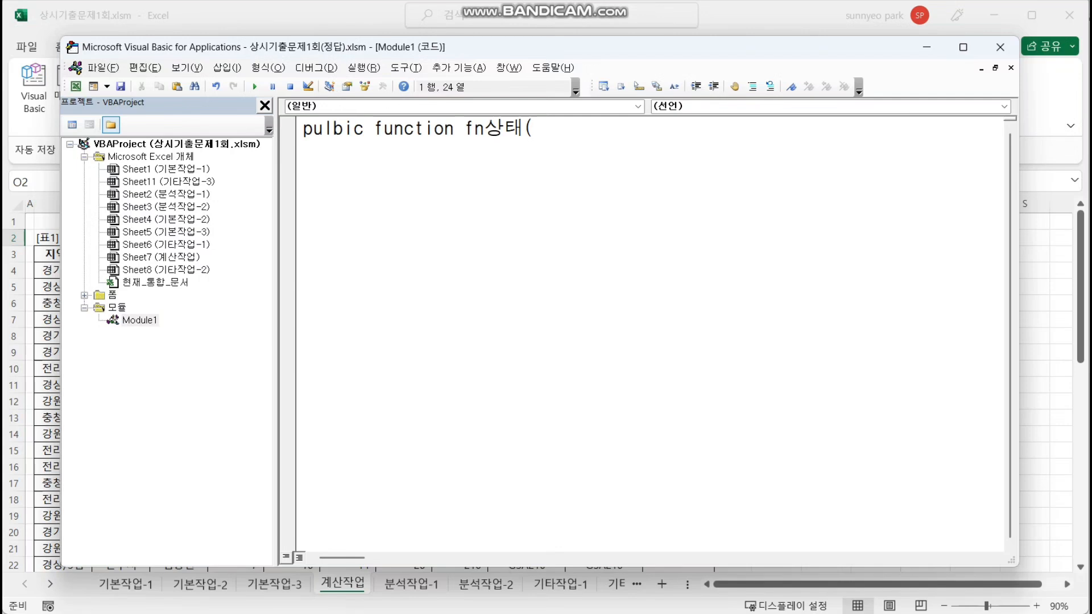
pyautogui.write('지역,잉ㅏㅇ기')
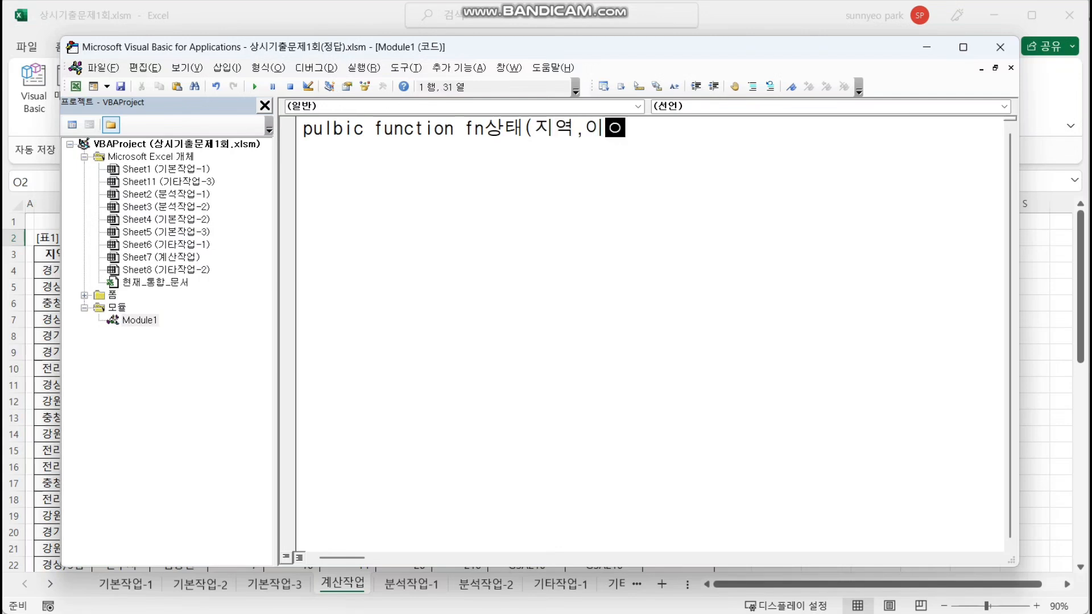
pyautogui.write('수')
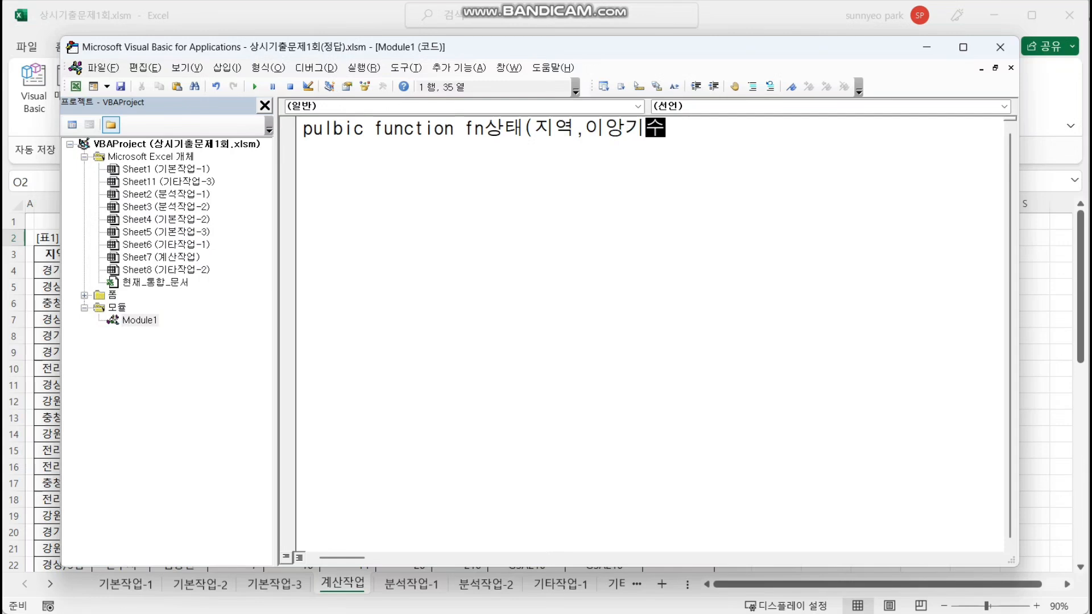
pyautogui.write(',ㅌㅡ랙터수,')
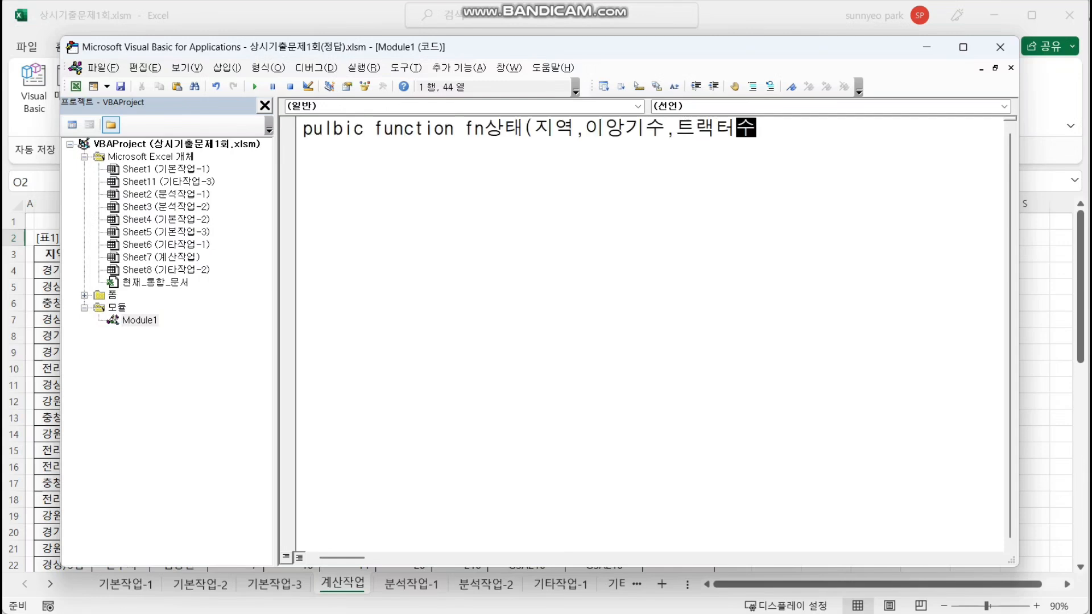
pyautogui.write('콤바')
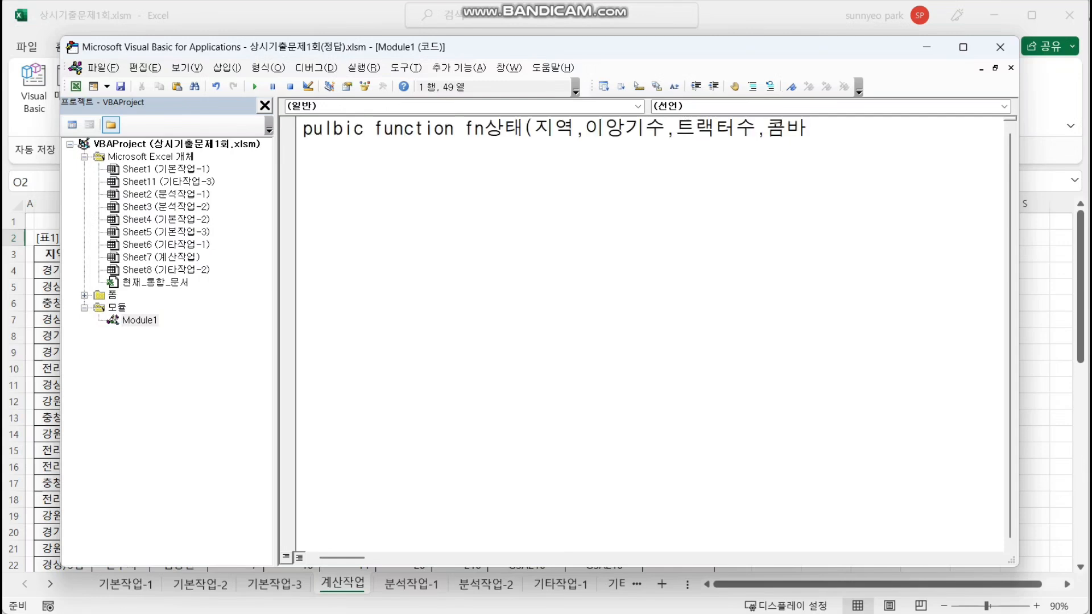
pyautogui.write('인수,관리기수)')
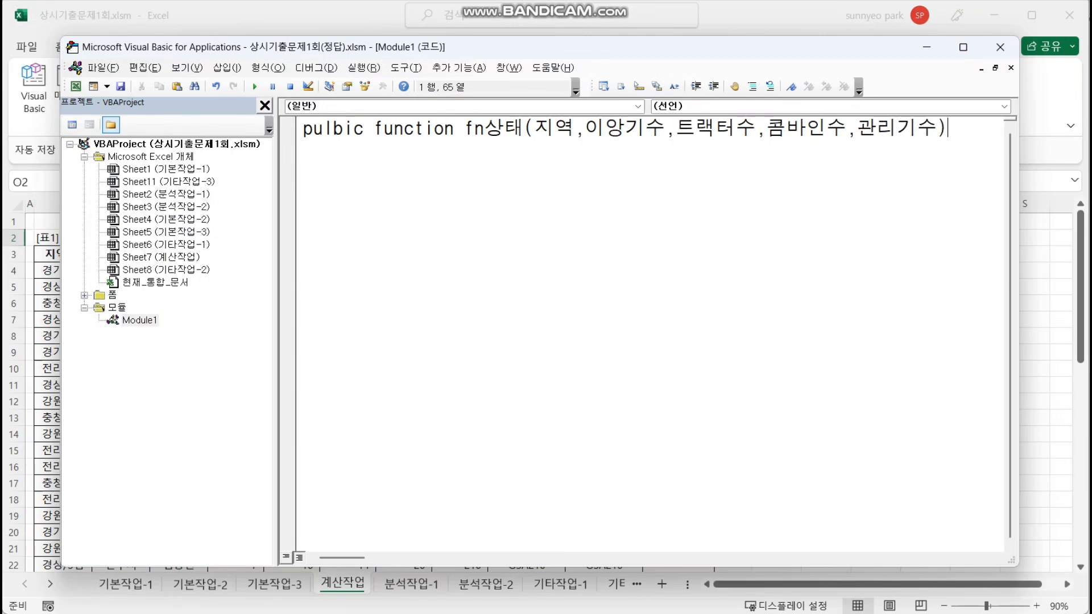
pyautogui.click(650, 217)
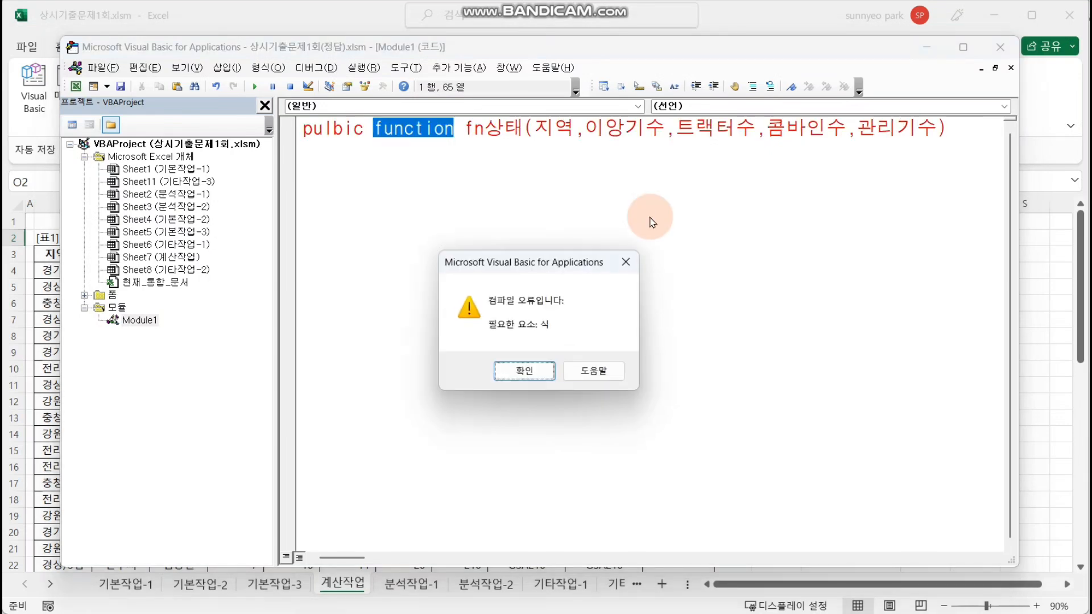
pyautogui.press('Return')
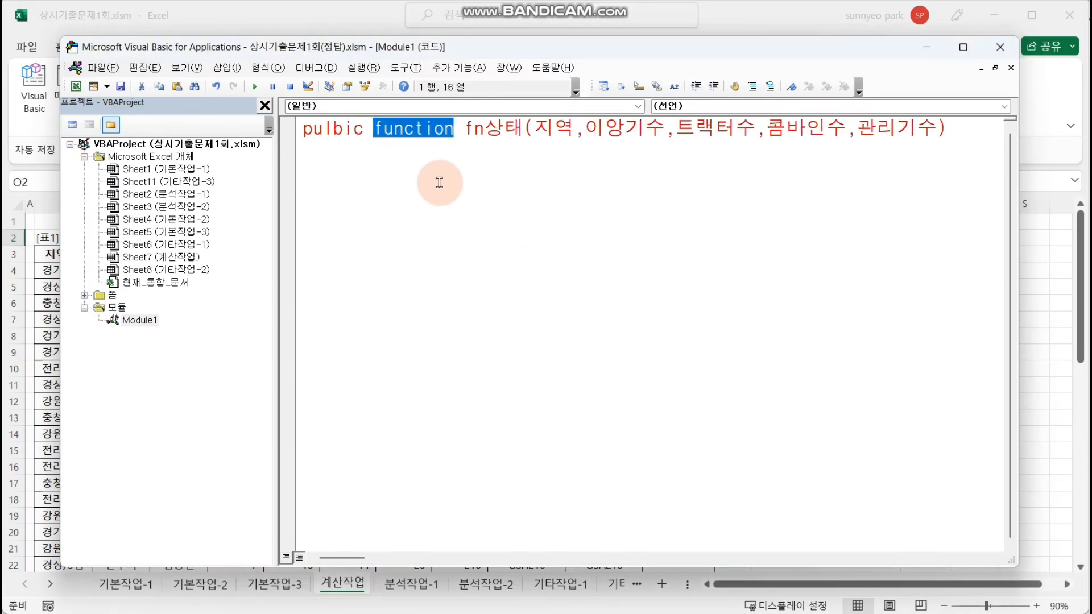
# Correct the misspelled keyword at the start of the fn상태 declaration to "public"
pyautogui.click(335, 130)
pyautogui.press('BackSpace')
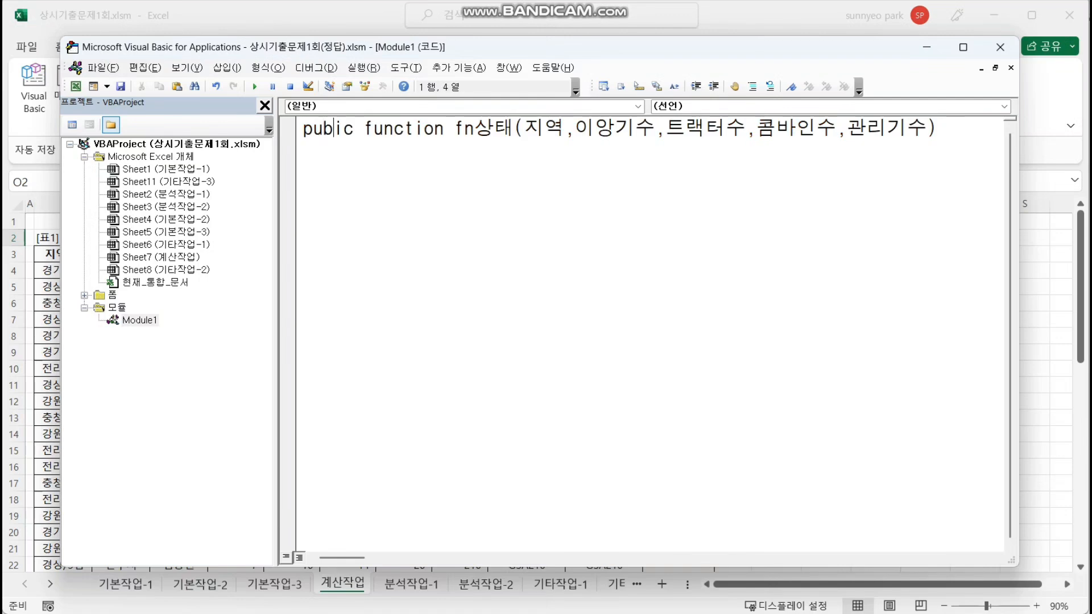
pyautogui.write('l')
pyautogui.press('BackSpace')
pyautogui.write('l')
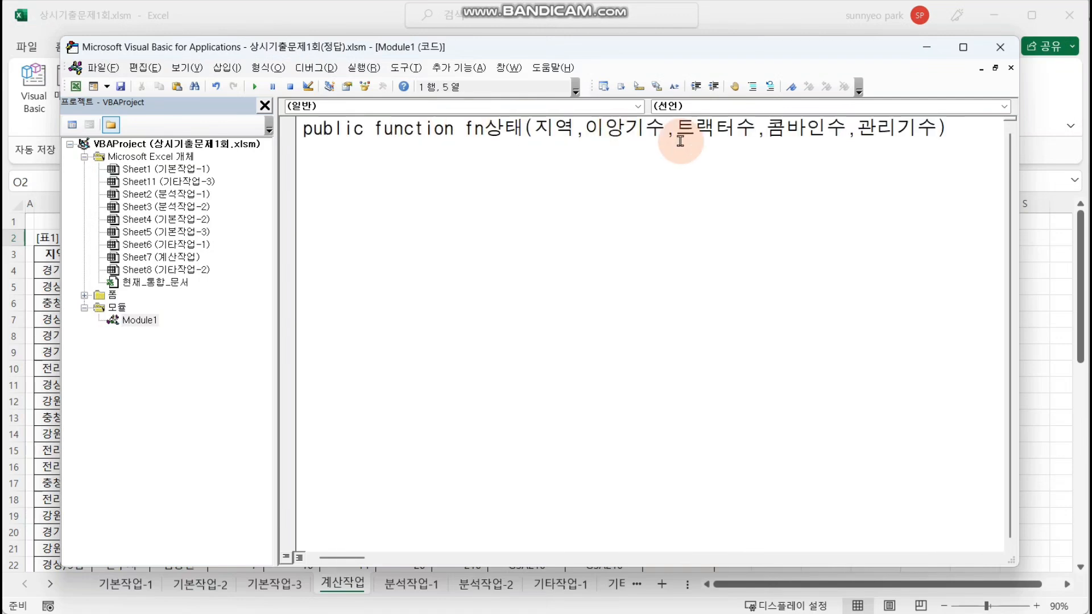
# Complete the fn상태 declaration and add blank lines for the function body above End Function
pyautogui.click(958, 148)
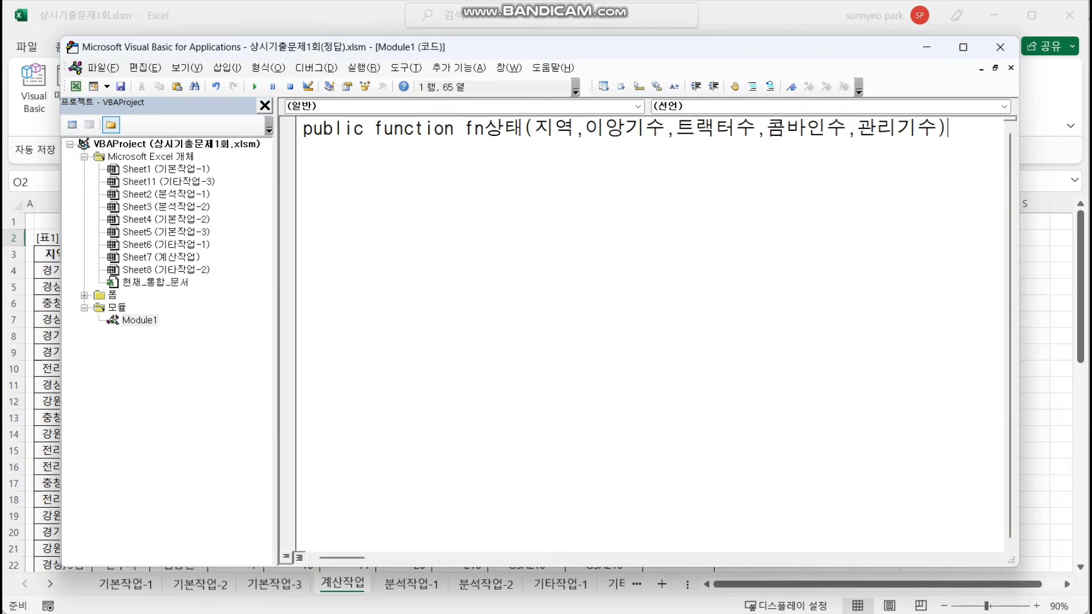
pyautogui.press('Return')
pyautogui.press('Return')
pyautogui.press('Return')
pyautogui.press('Return')
pyautogui.press('Return')
pyautogui.press('Return')
pyautogui.press('Return')
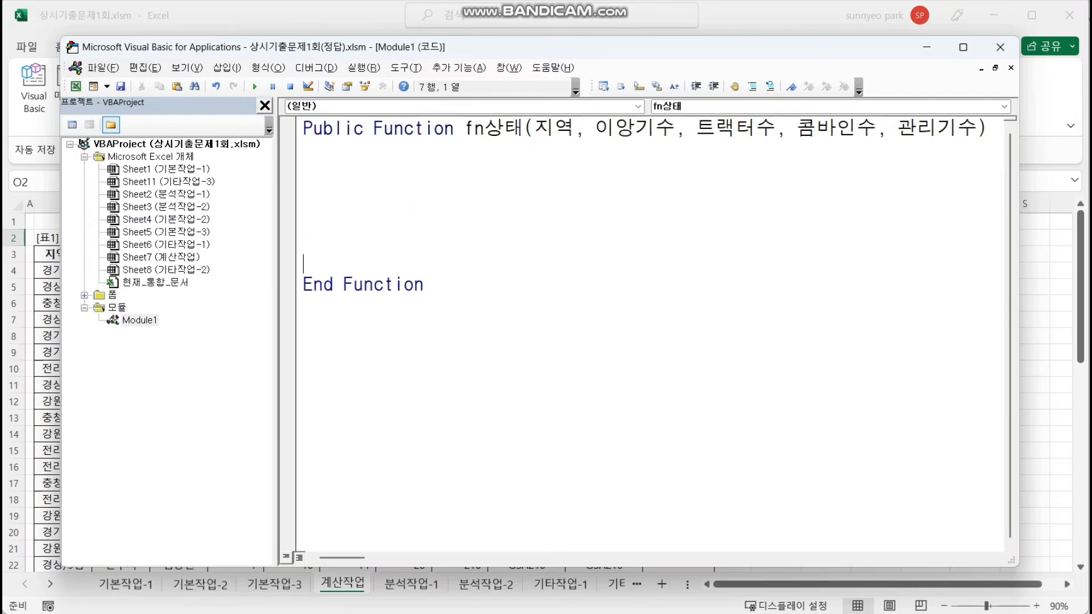
pyautogui.click(425, 180)
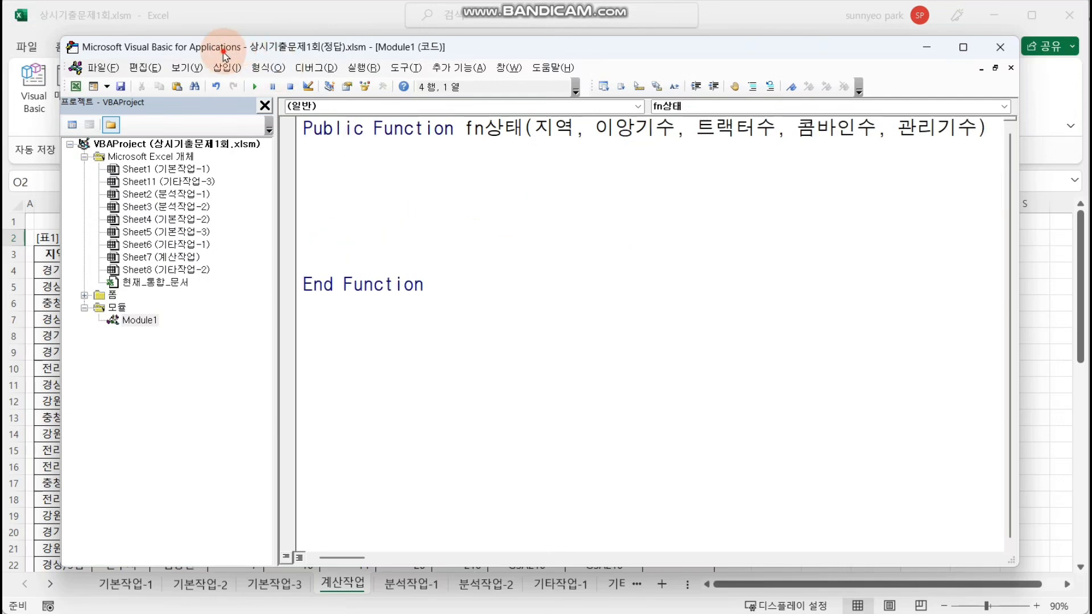
# Enlarge the code editor window and start an If line in fn상태 with the copied argument list 이앙기수, 트랙터수, 콤바인수, 관리기수
pyautogui.moveTo(229, 52); pyautogui.dragTo(192, 33)
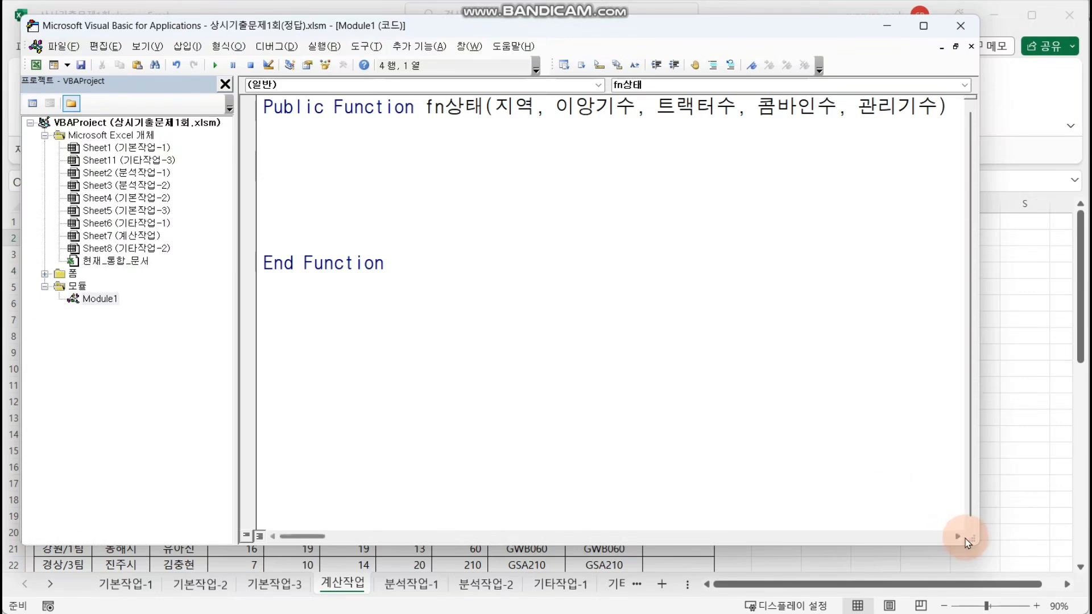
pyautogui.moveTo(977, 549); pyautogui.dragTo(1067, 598)
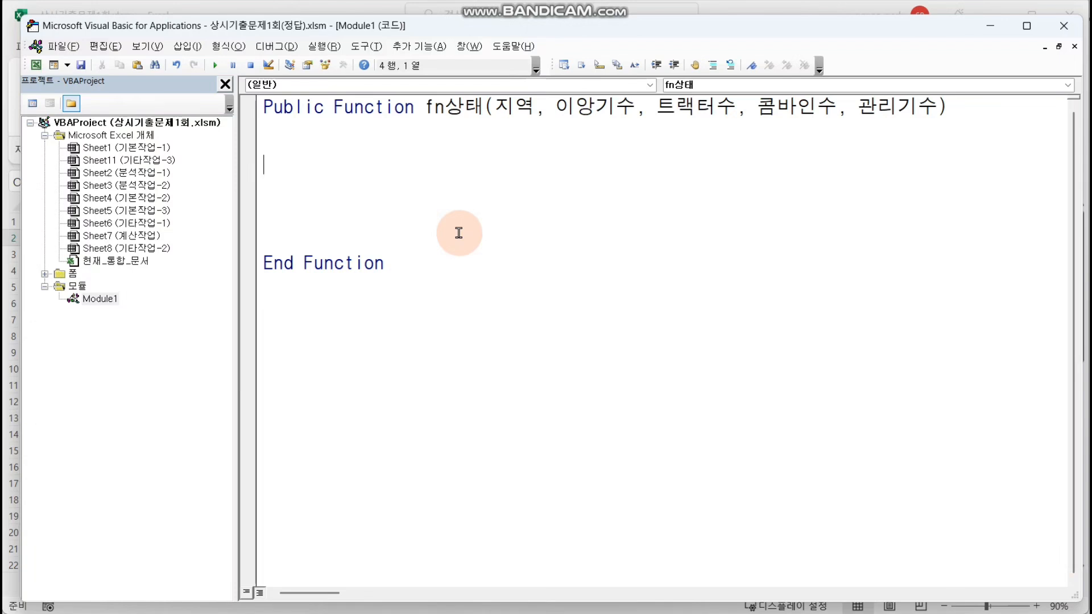
pyautogui.write('if')
pyautogui.click(527, 120)
pyautogui.click(523, 370)
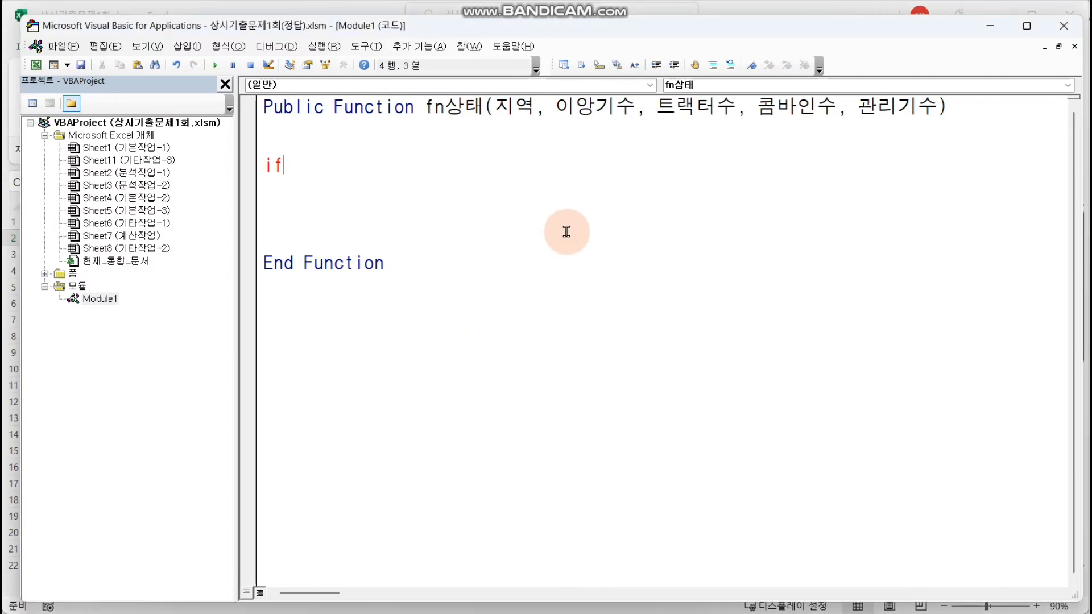
pyautogui.moveTo(556, 113); pyautogui.dragTo(937, 116)
pyautogui.hotkey('ctrl', 'c')
pyautogui.click(348, 162)
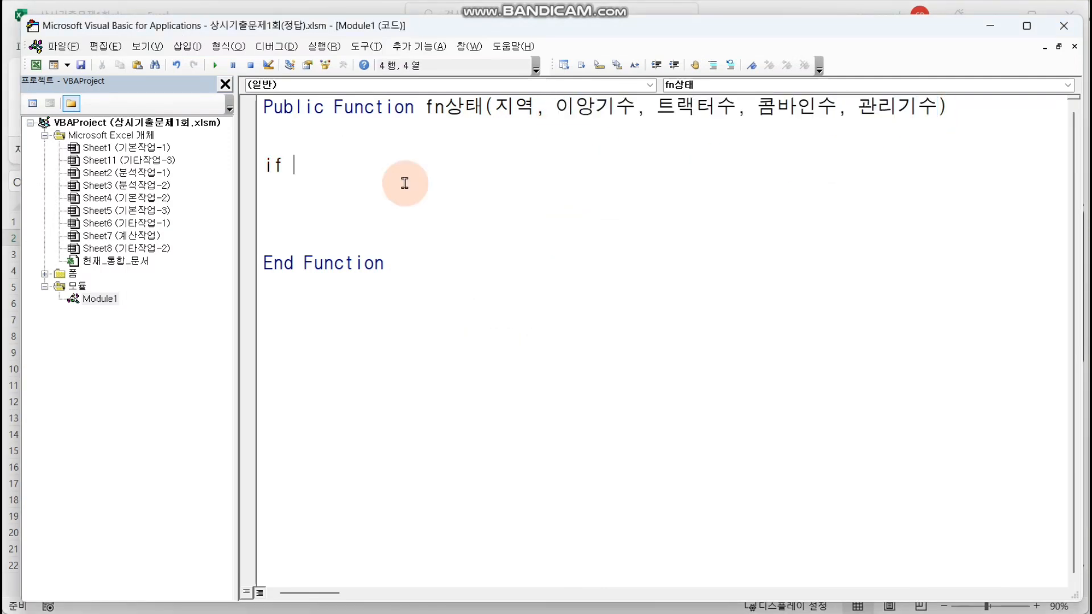
pyautogui.hotkey('ctrl', 'v')
# Replace the commas between the four arguments in the If line with plus signs
pyautogui.click(379, 166)
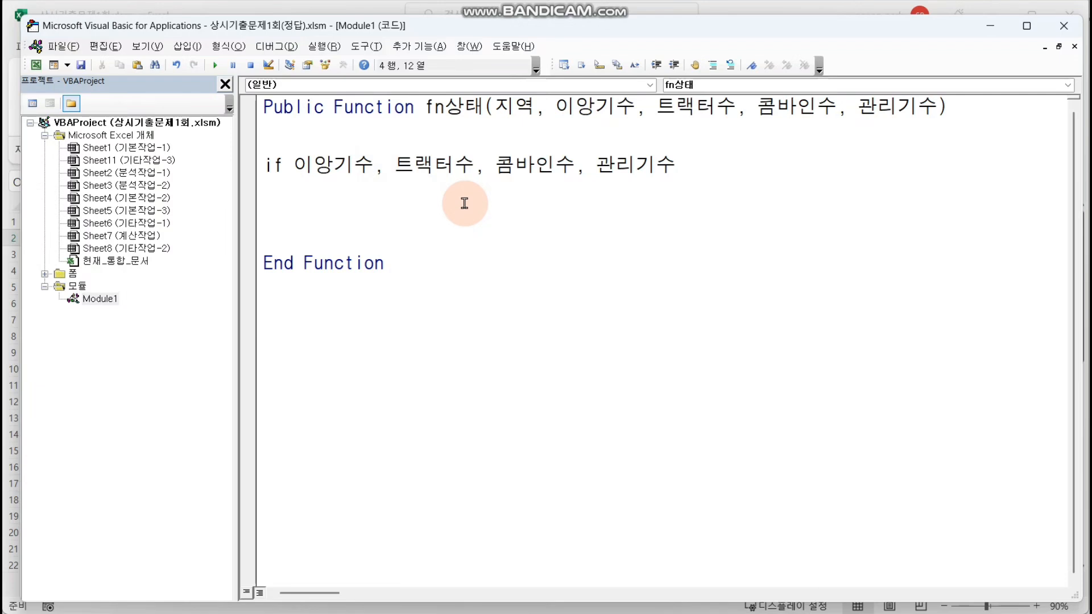
pyautogui.press('Delete')
pyautogui.write('+')
pyautogui.click(478, 169)
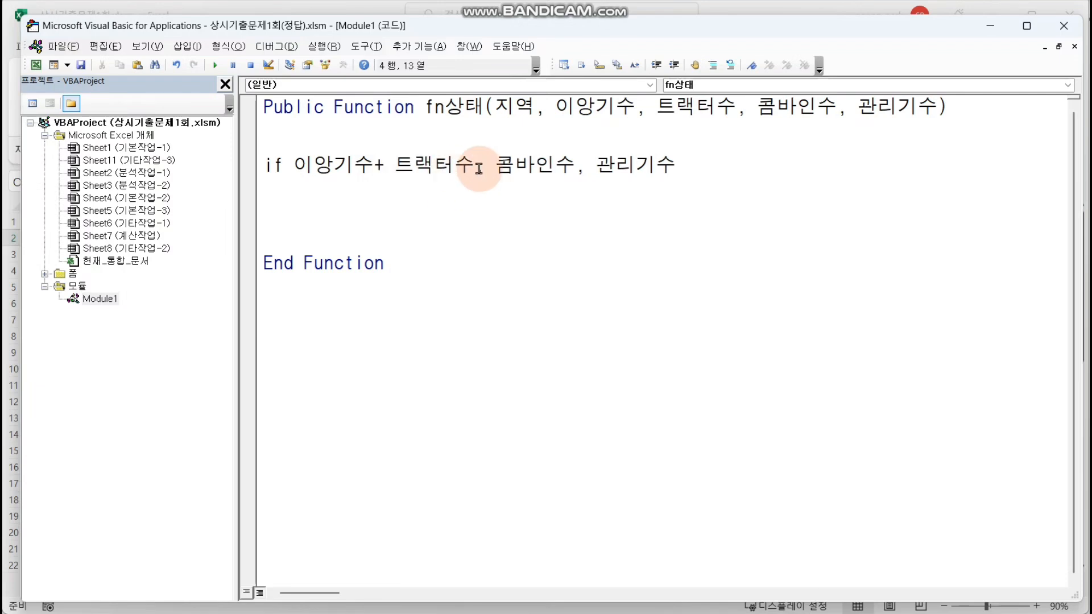
pyautogui.press('BackSpace')
pyautogui.write('+')
pyautogui.click(578, 166)
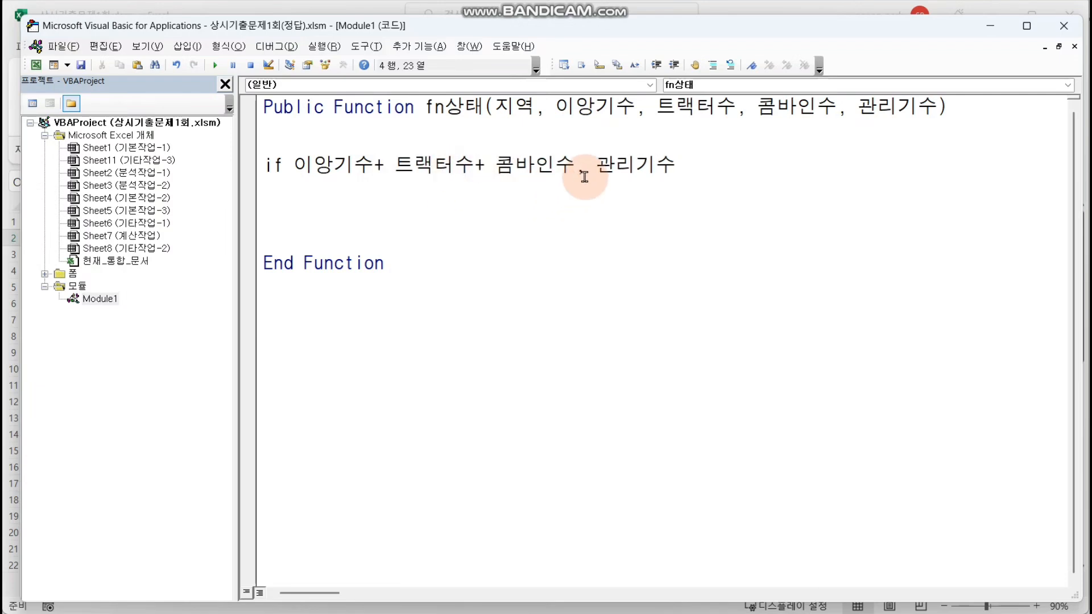
pyautogui.press('Delete')
pyautogui.write('+')
# Complete the If line with the comparison >= 80 and Then
pyautogui.click(705, 164)
pyautogui.write('>=')
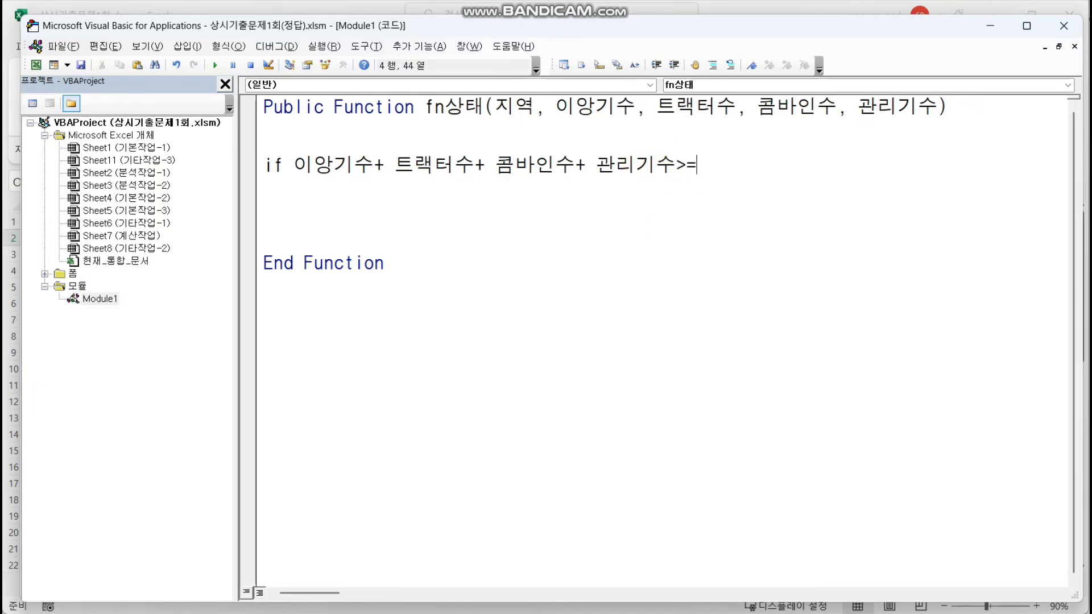
pyautogui.write('80 then')
pyautogui.press('Return')
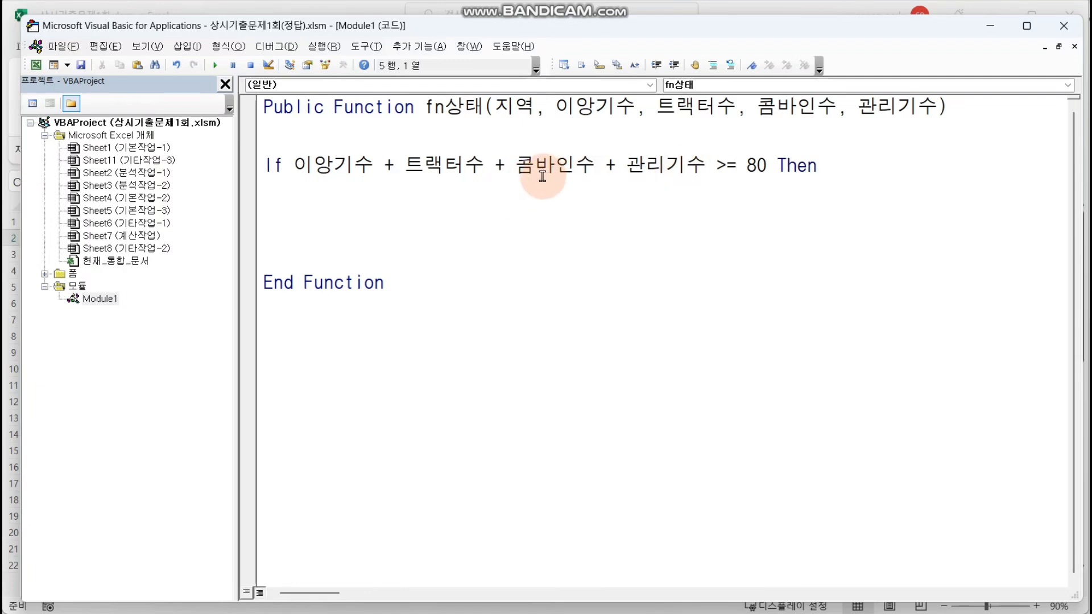
# Enclose the sum of the four arguments in the If condition in parentheses
pyautogui.doubleClick(723, 165)
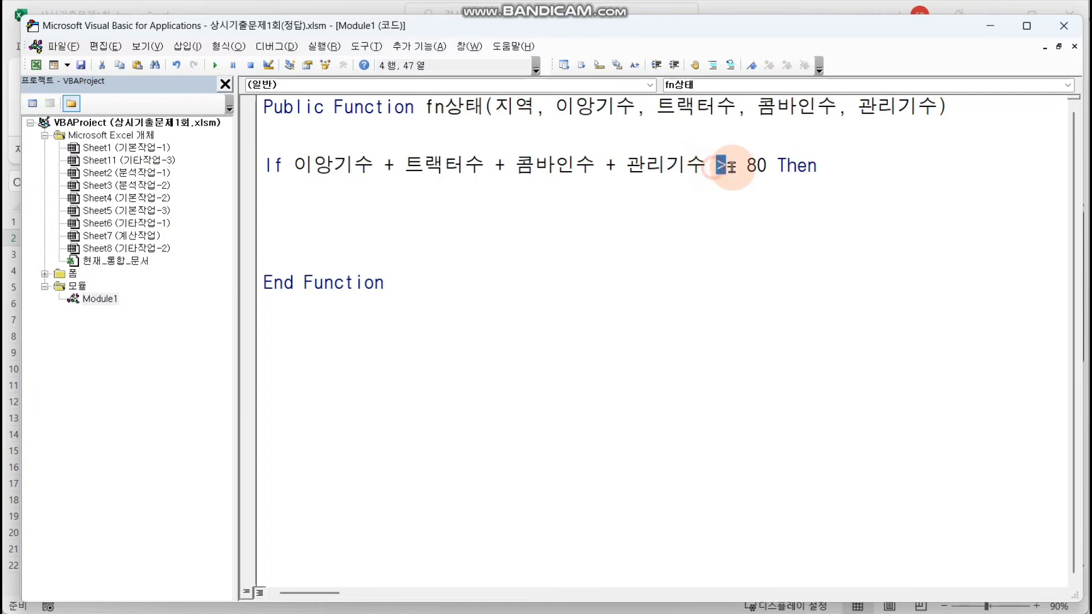
pyautogui.click(622, 166)
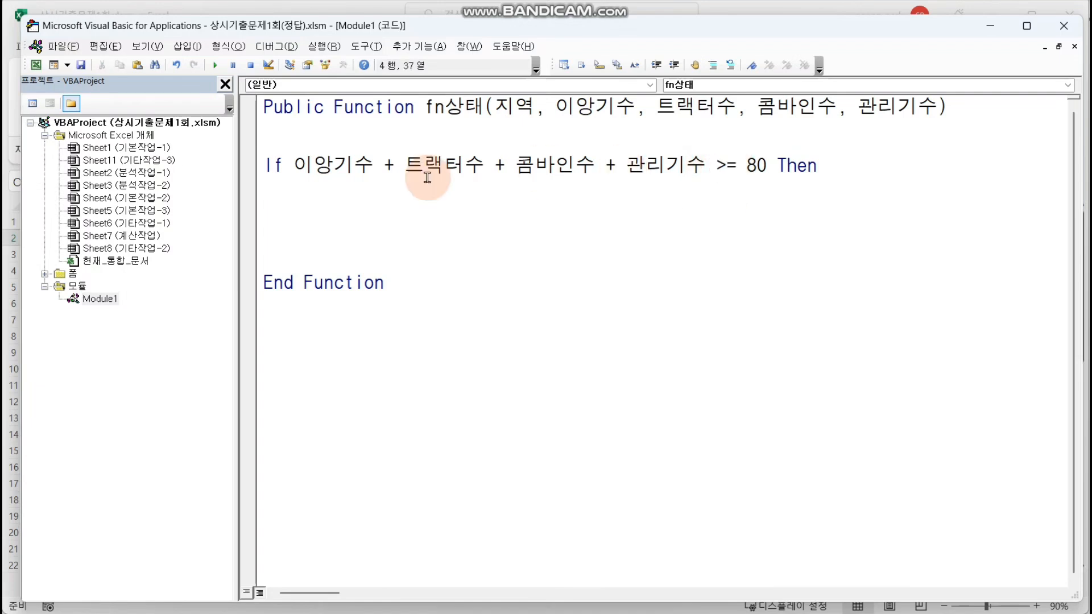
pyautogui.click(296, 164)
pyautogui.write('(')
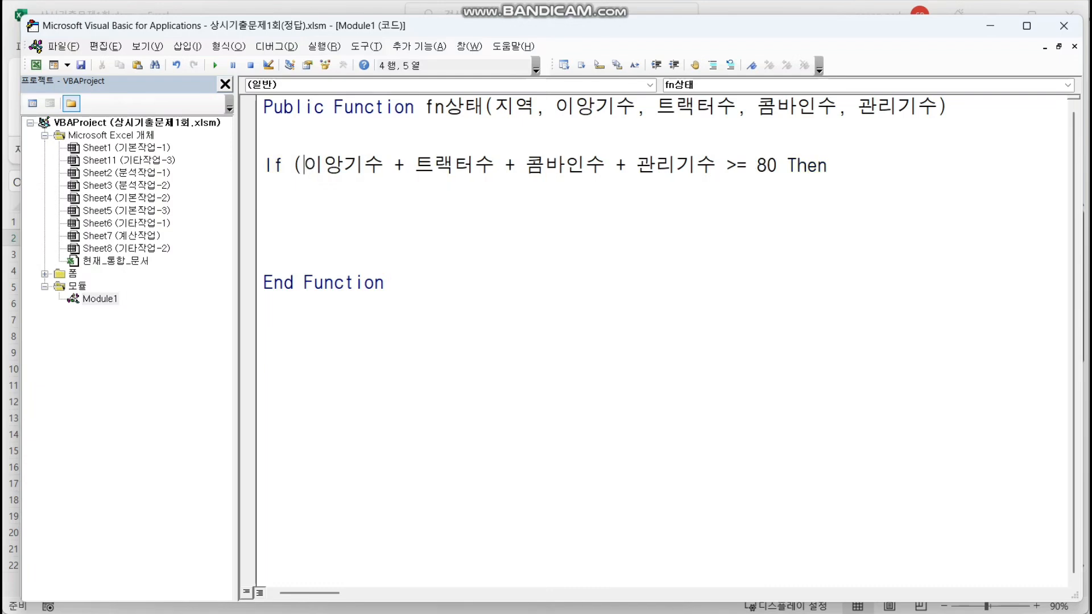
pyautogui.click(716, 165)
pyautogui.write(')')
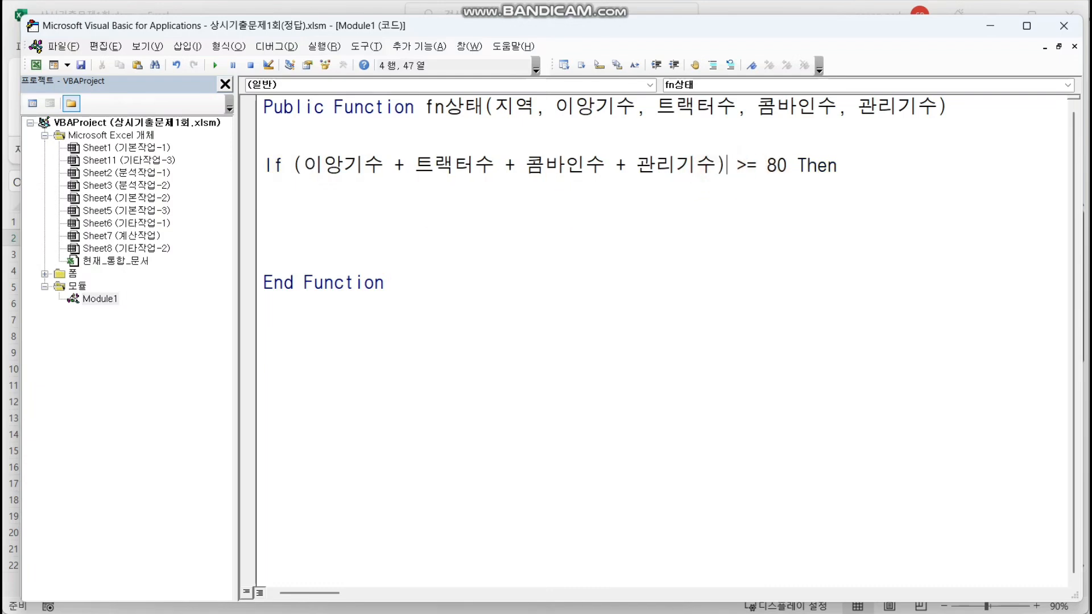
pyautogui.click(531, 204)
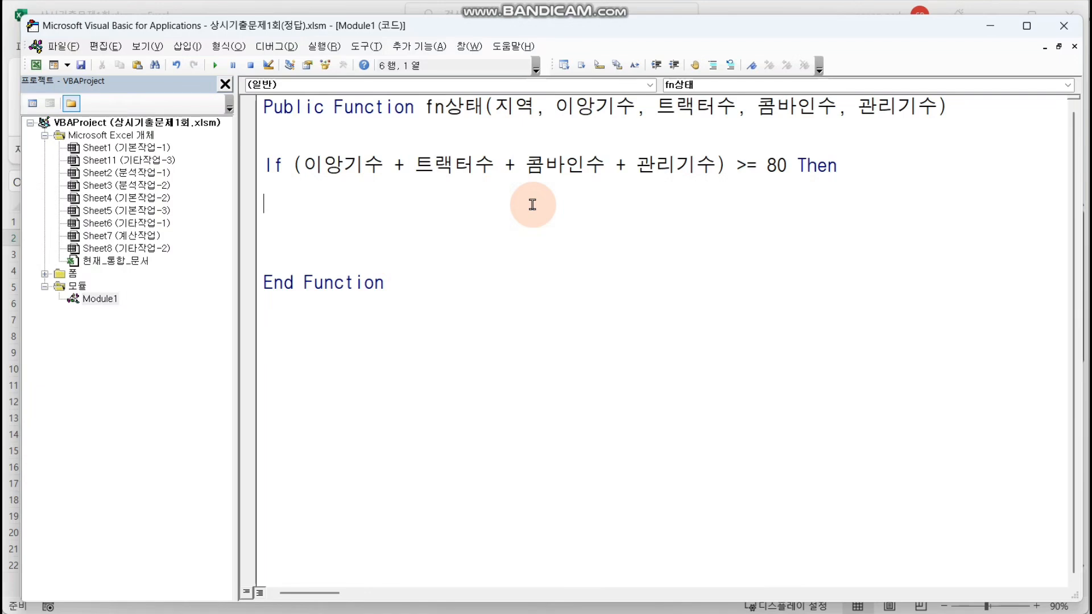
# Begin an assignment to fn상태 below the If line by copying the function name from the declaration and adding an equals sign
pyautogui.moveTo(426, 106); pyautogui.dragTo(483, 107)
pyautogui.hotkey('ctrl', 'c')
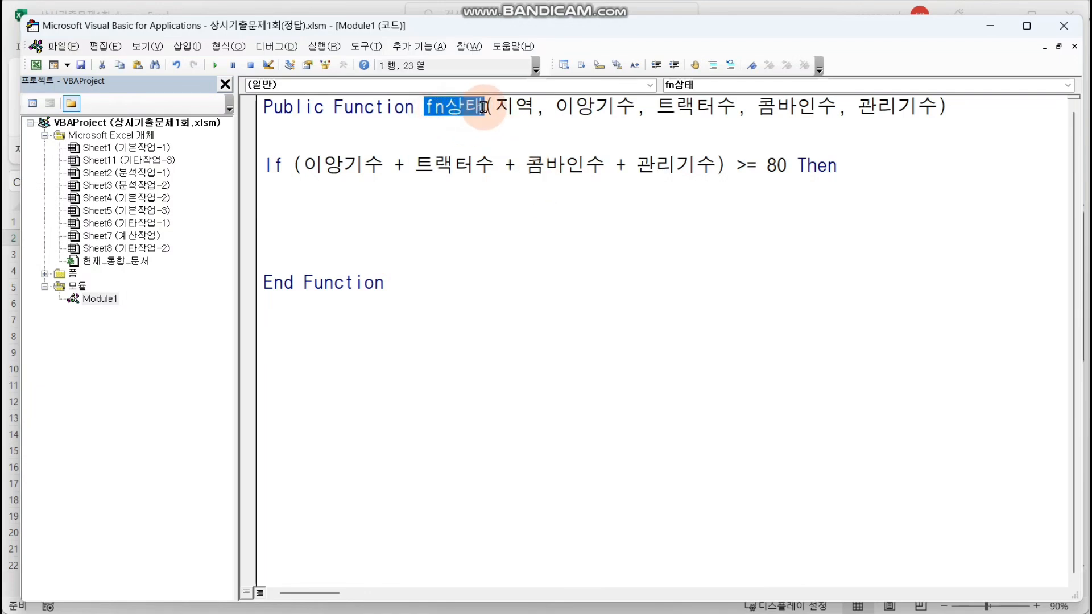
pyautogui.click(384, 210)
pyautogui.hotkey('ctrl', 'v')
pyautogui.write('=')
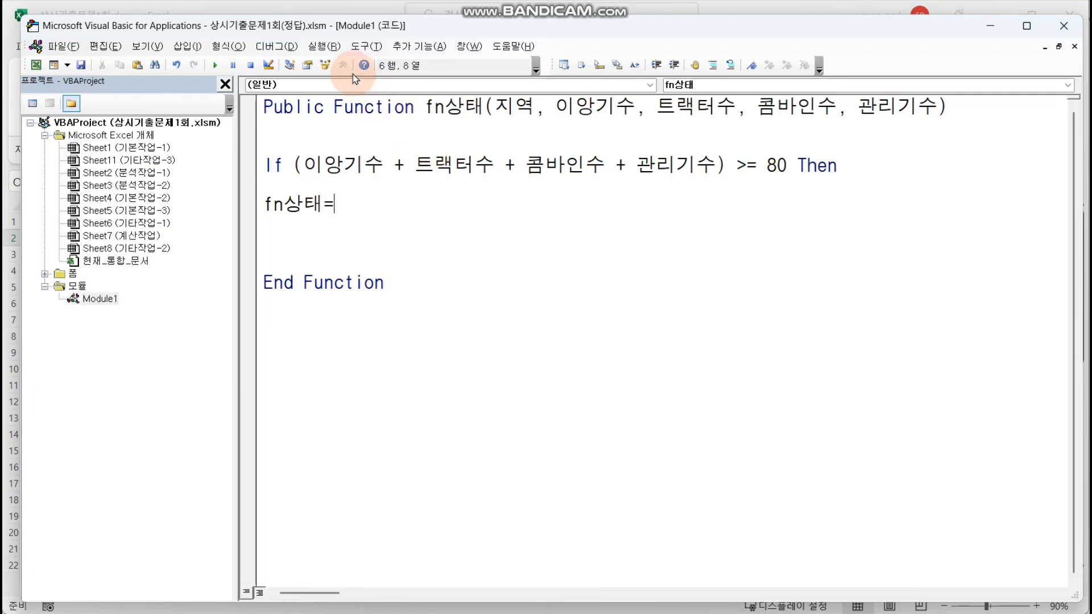
# Complete the fn상태 assignment with Left(지역, 2) & "(여유)", moving the editor window to reveal the sheet's 지역/팀 column
pyautogui.moveTo(259, 28); pyautogui.dragTo(348, 62)
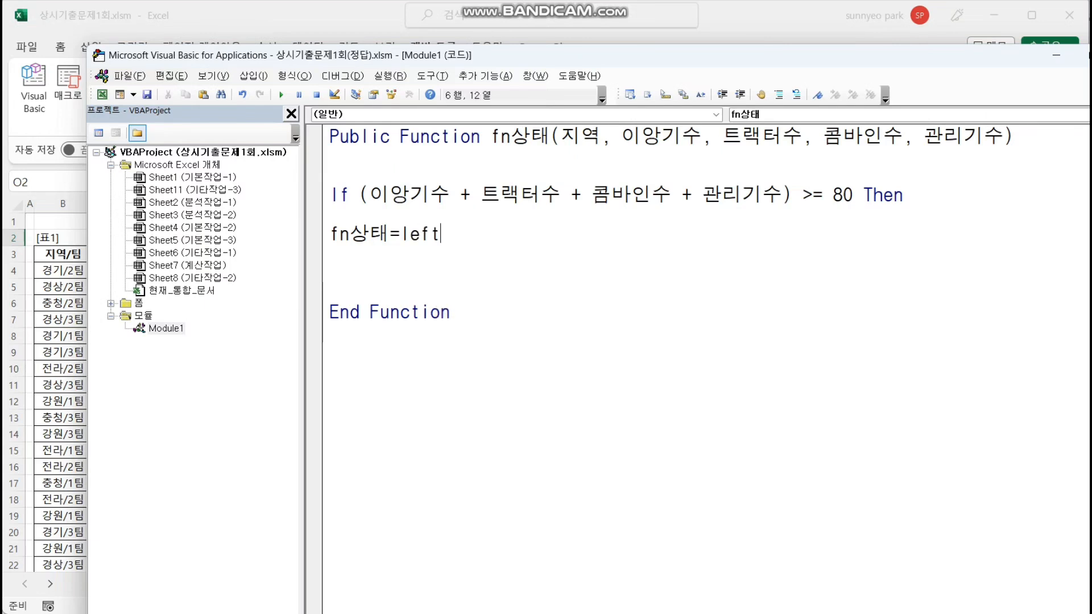
pyautogui.write('(')
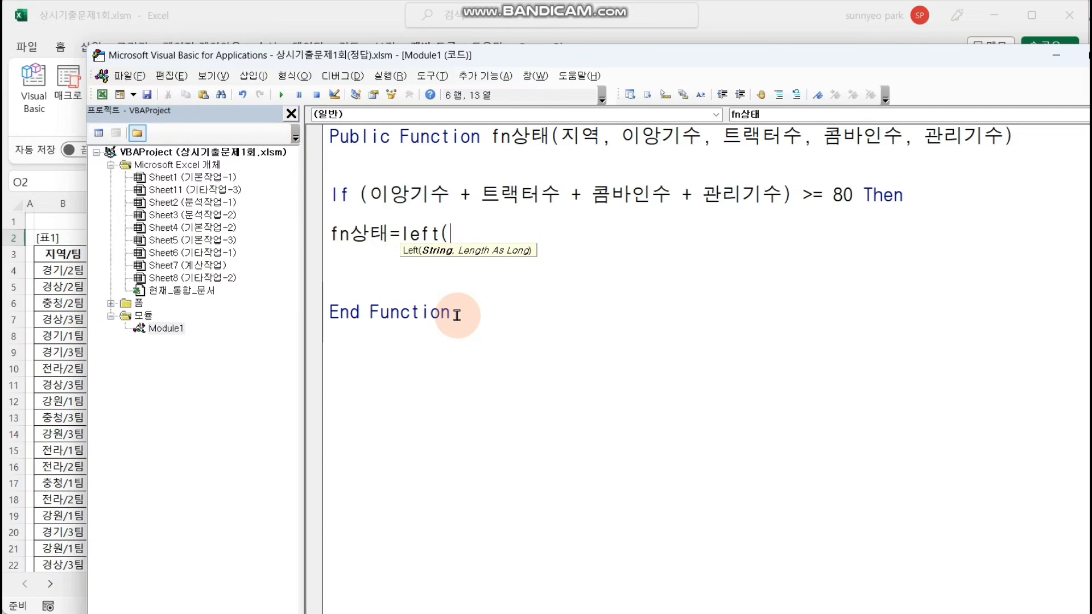
pyautogui.write('지역')
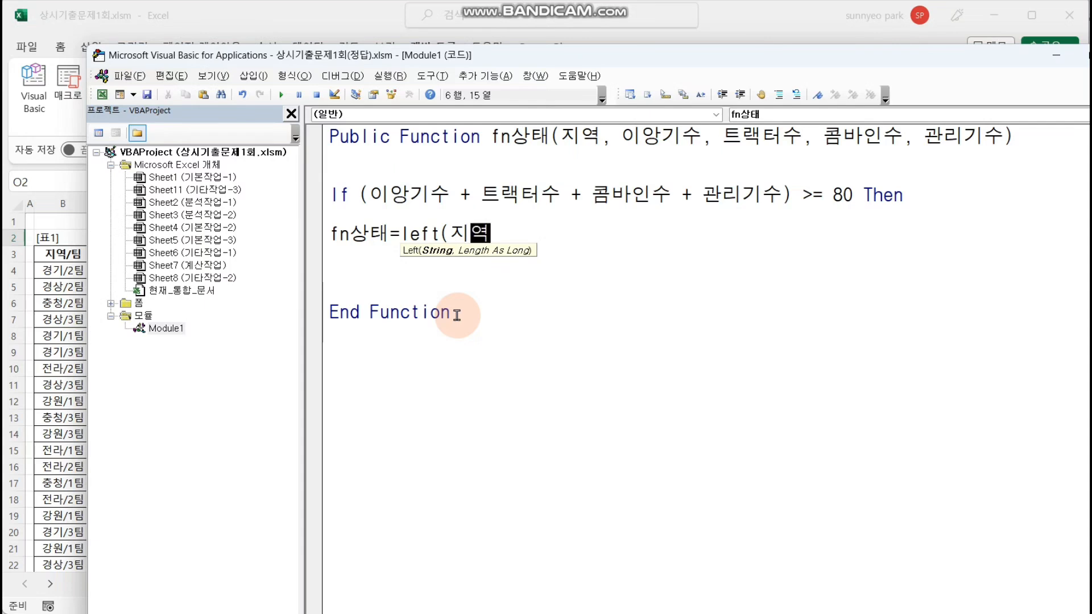
pyautogui.write(',2')
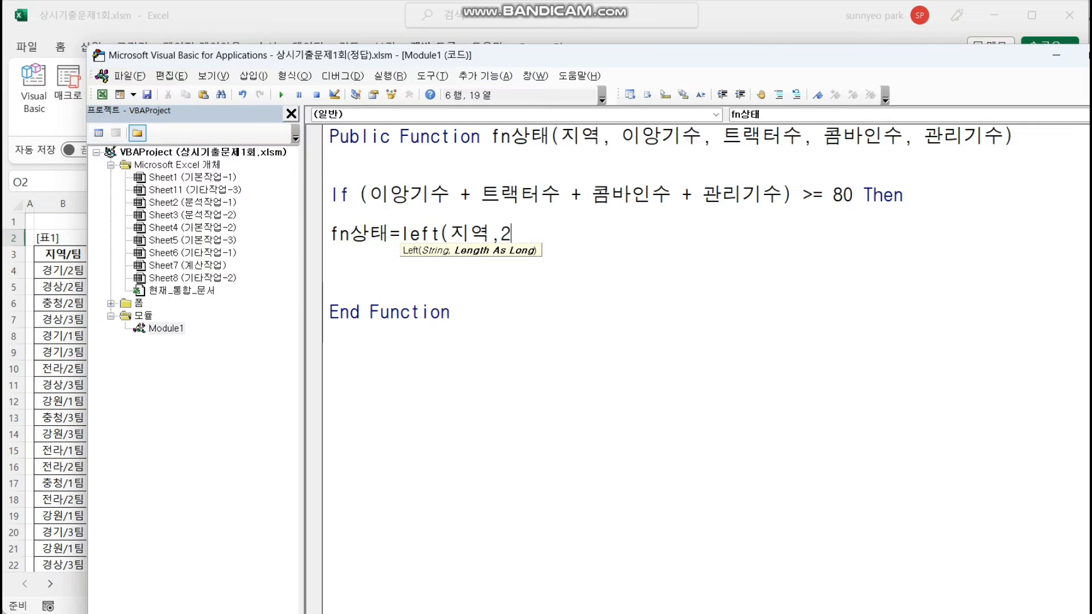
pyautogui.click(456, 315)
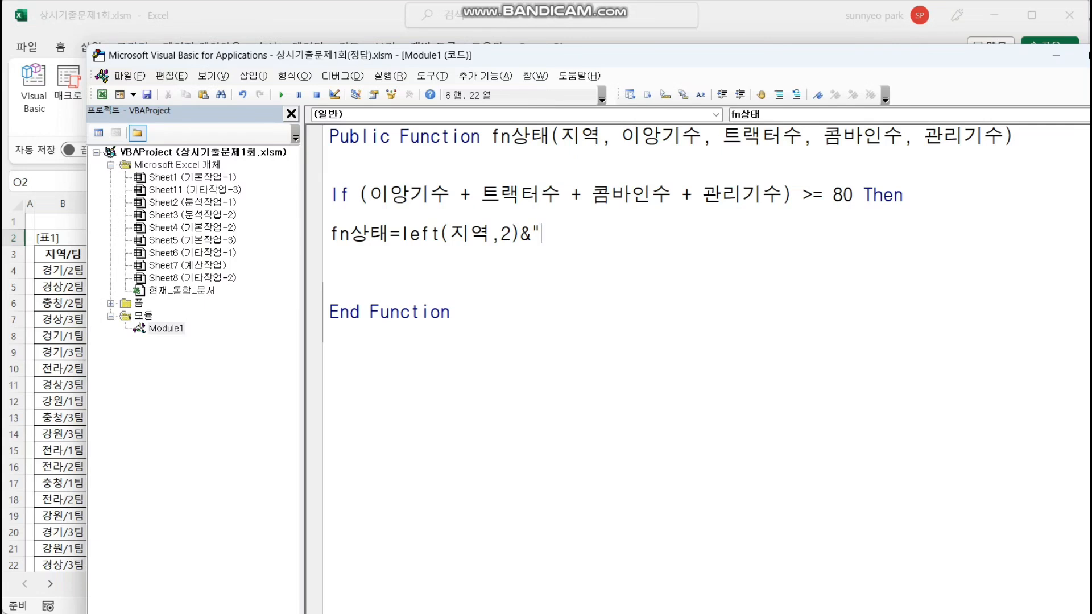
pyautogui.write(')&"(ㅇ')
pyautogui.write('우')
pyautogui.write('유')
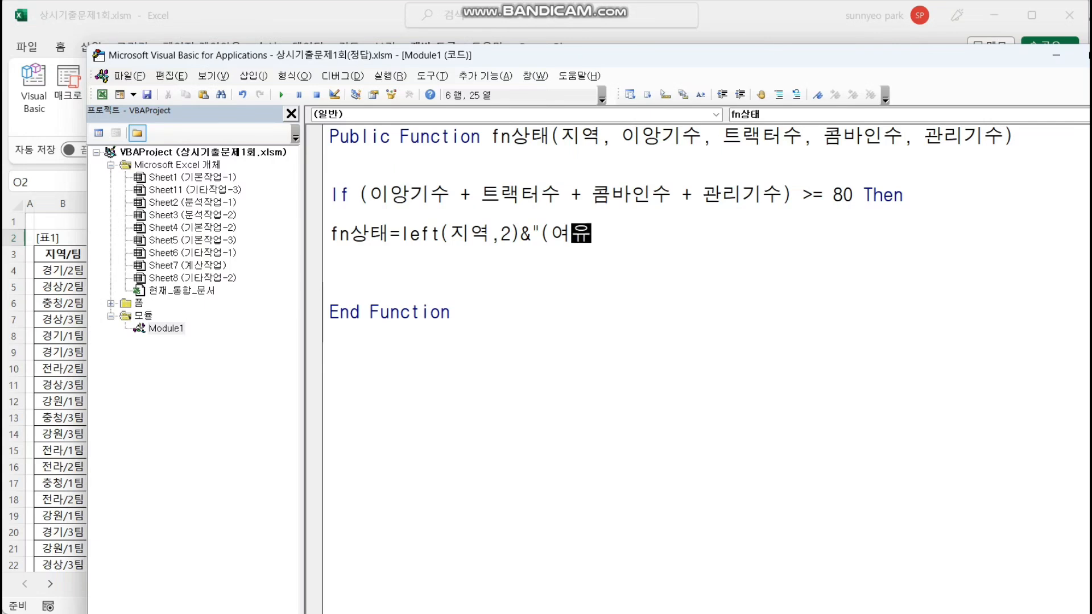
pyautogui.write(')"')
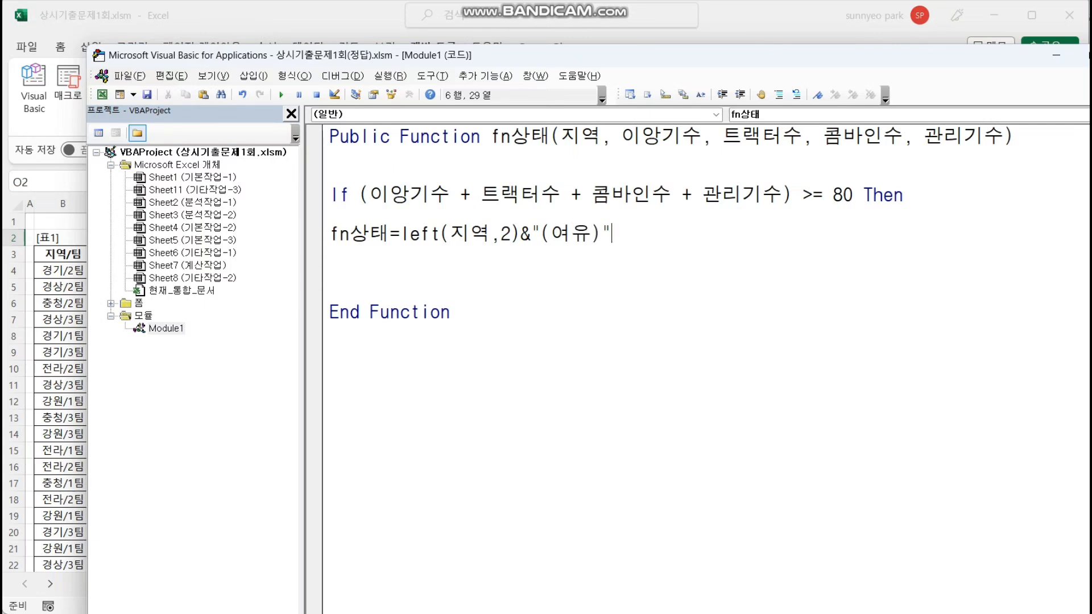
pyautogui.press('Return')
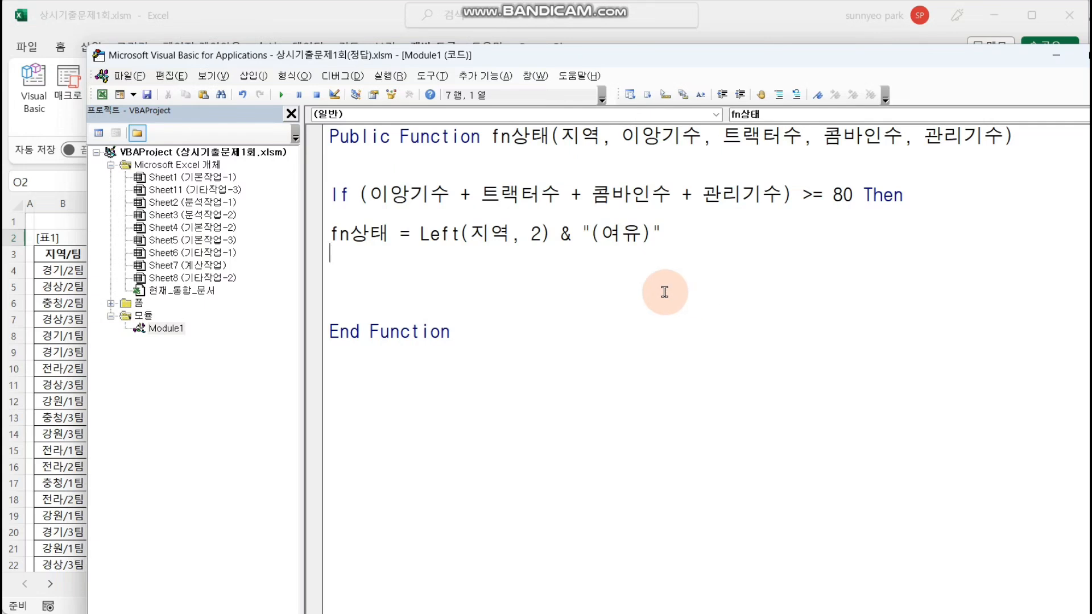
# Add an Else line below the "(여유)" assignment, followed by blank lines
pyautogui.press('Return')
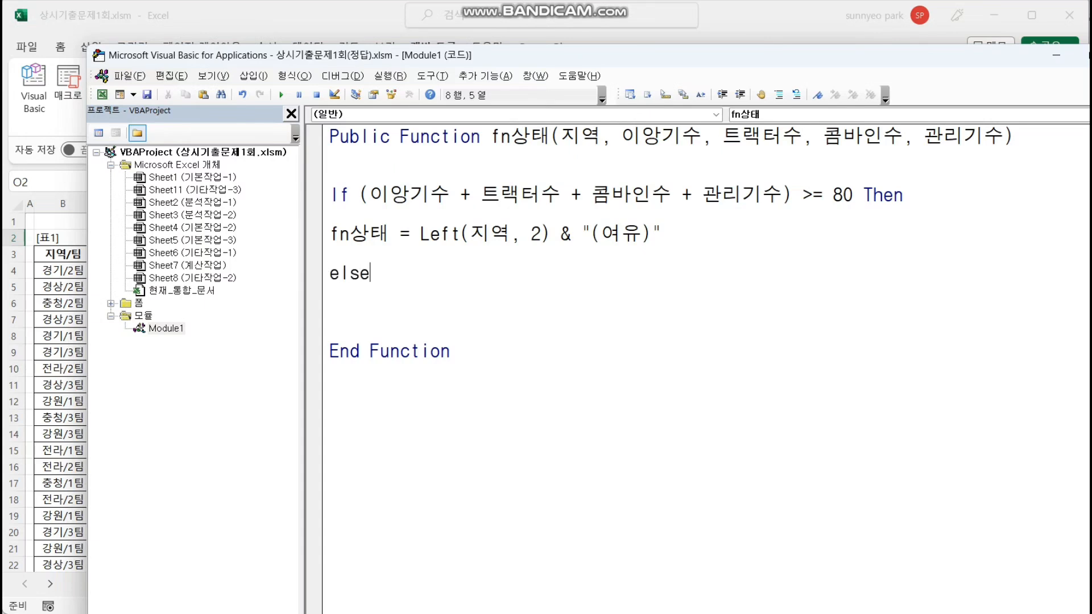
pyautogui.press('Return')
pyautogui.press('Return')
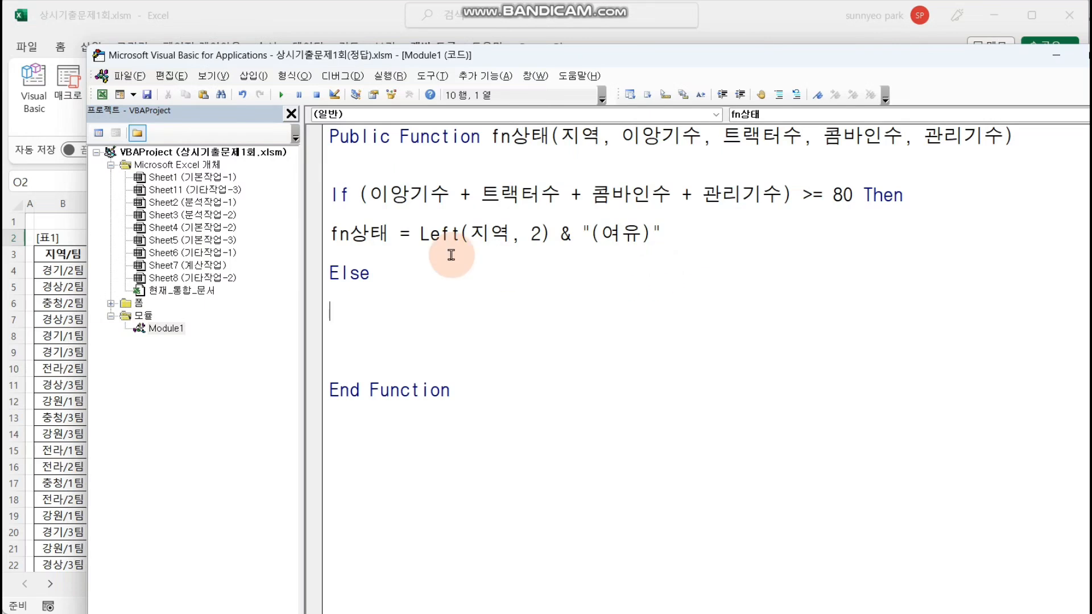
# Copy the If condition and its "(여유)" assignment directly after Else to form an ElseIf branch
pyautogui.click(407, 273)
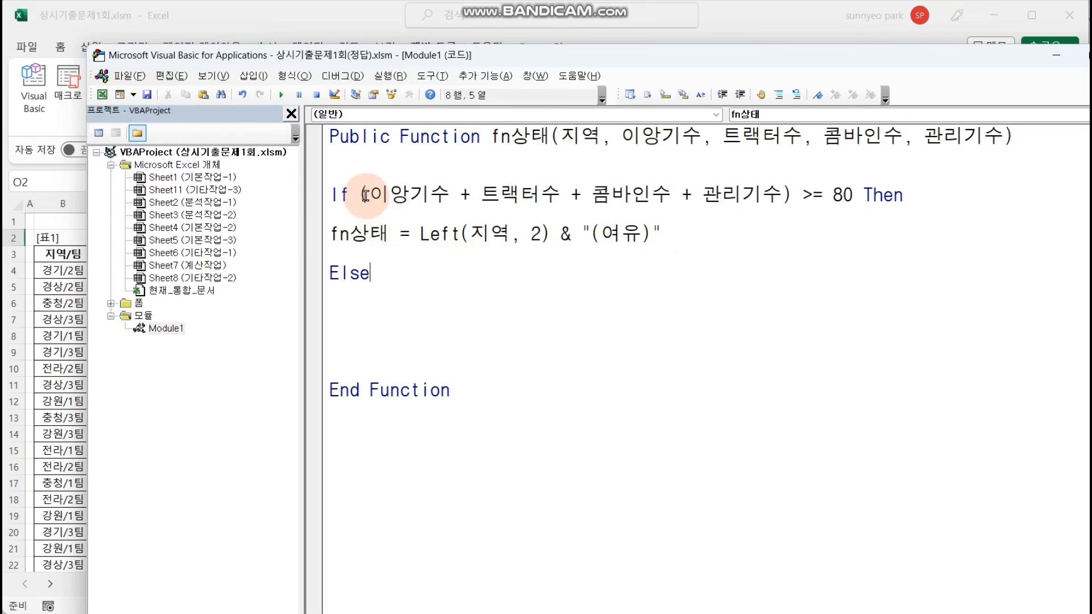
pyautogui.moveTo(360, 194); pyautogui.dragTo(669, 232)
pyautogui.click(438, 232)
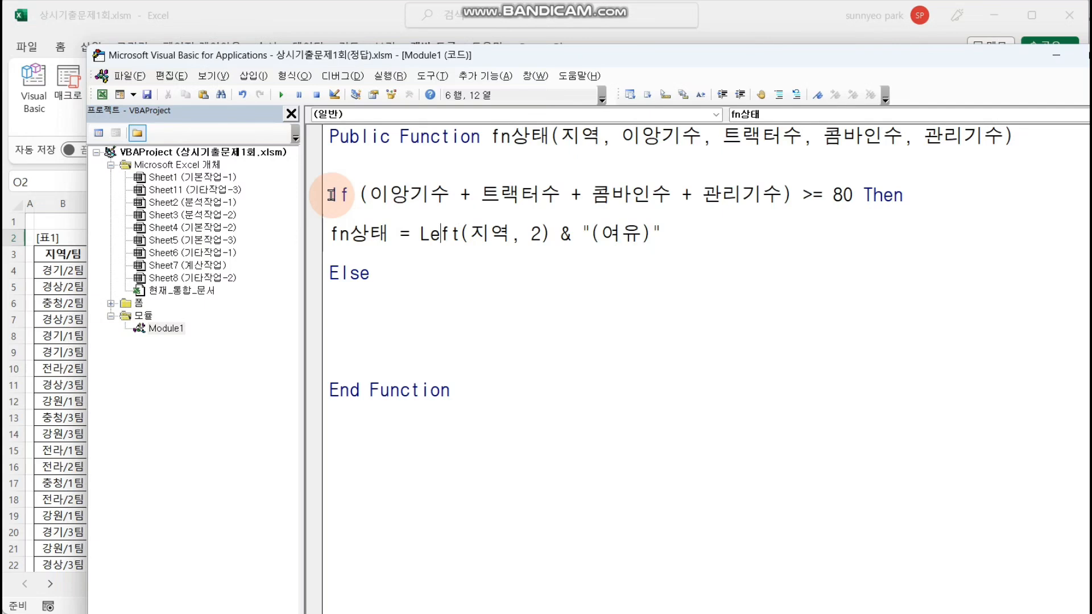
pyautogui.moveTo(331, 195); pyautogui.dragTo(709, 227)
pyautogui.hotkey('ctrl', 'c')
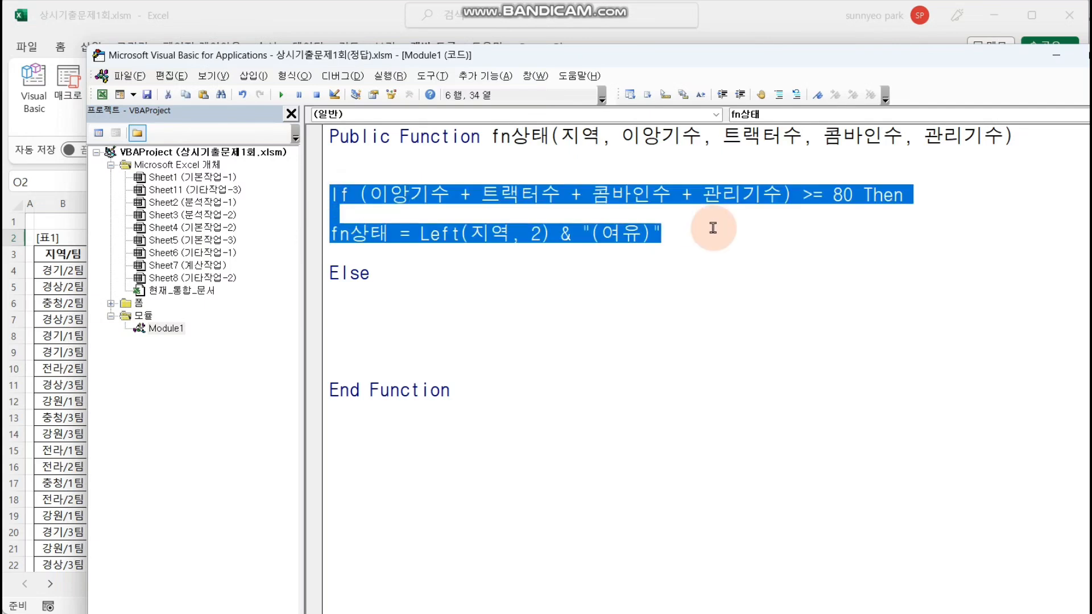
pyautogui.click(452, 280)
pyautogui.hotkey('ctrl', 'v')
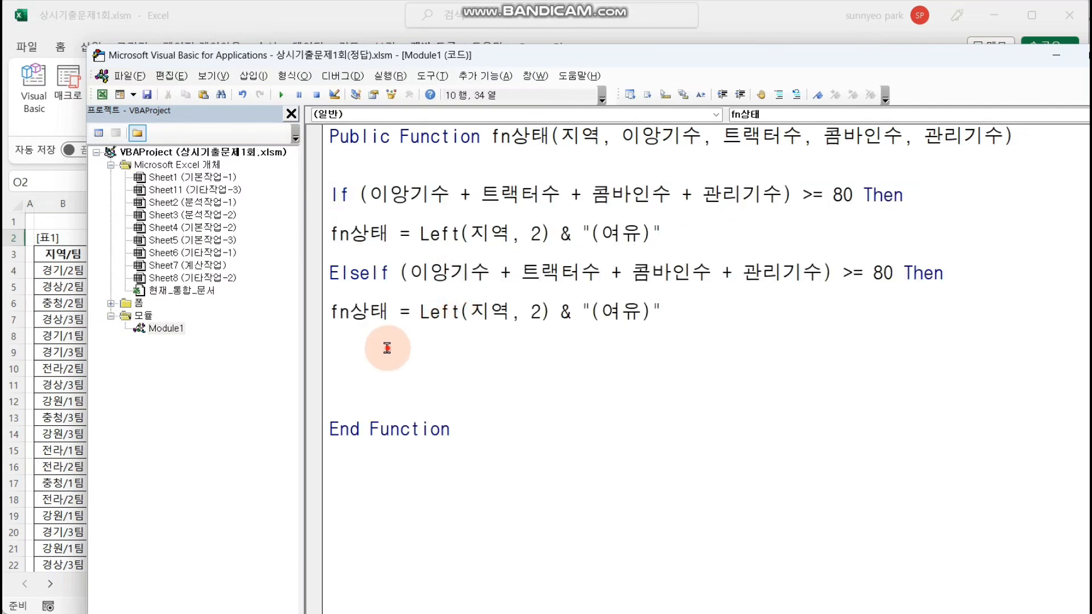
# Change the comparison in the ElseIf condition to <= 40
pyautogui.click(354, 280)
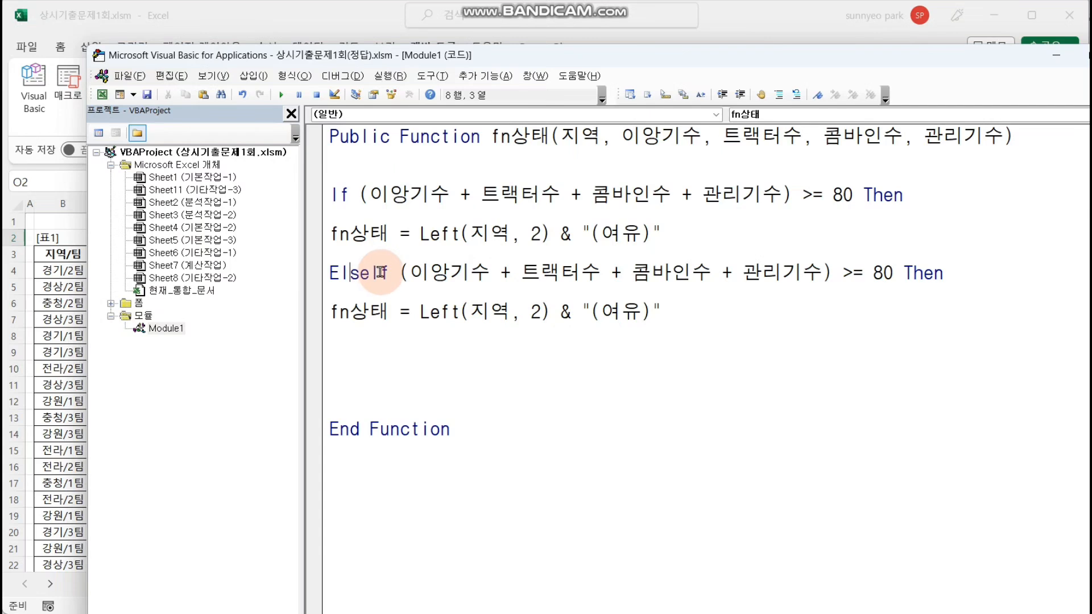
pyautogui.moveTo(502, 275); pyautogui.dragTo(733, 283)
pyautogui.click(844, 292)
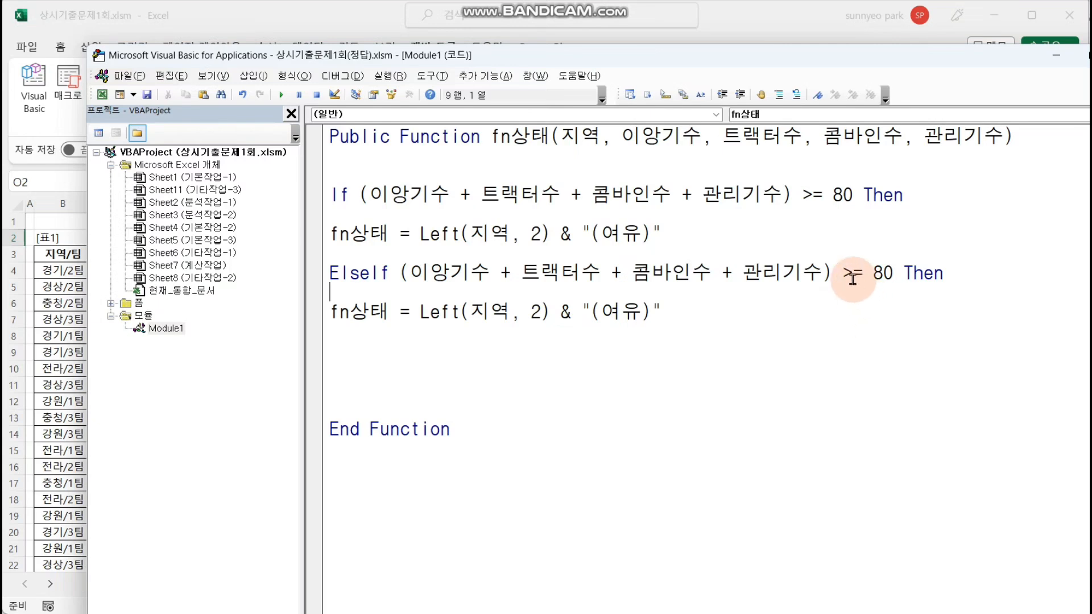
pyautogui.moveTo(842, 273); pyautogui.dragTo(891, 277)
pyautogui.write('<=')
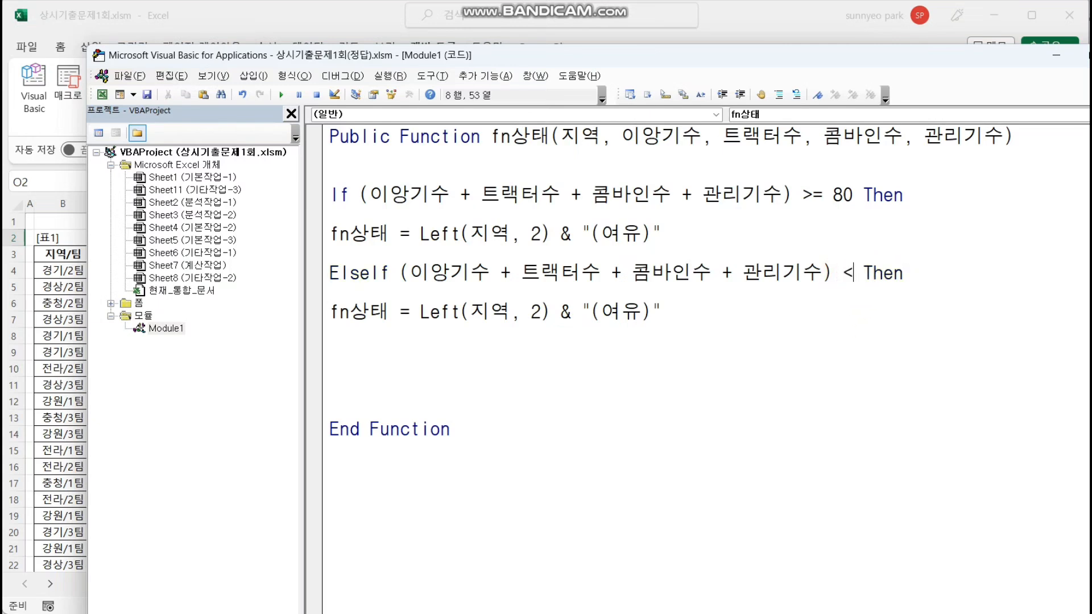
pyautogui.press('Left')
pyautogui.write('4')
pyautogui.click(856, 276)
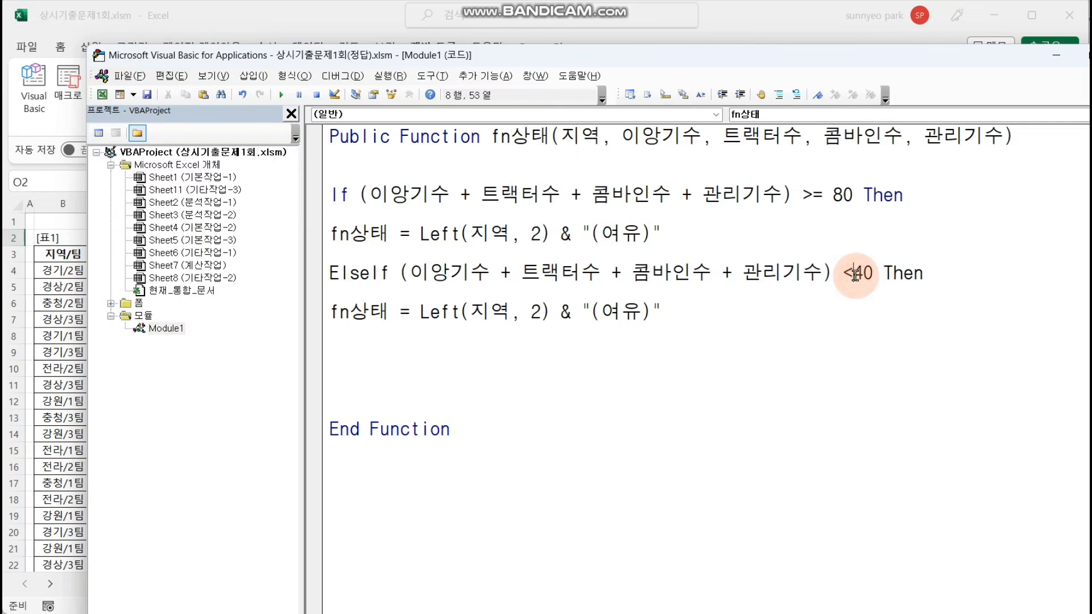
pyautogui.write('=')
pyautogui.click(663, 344)
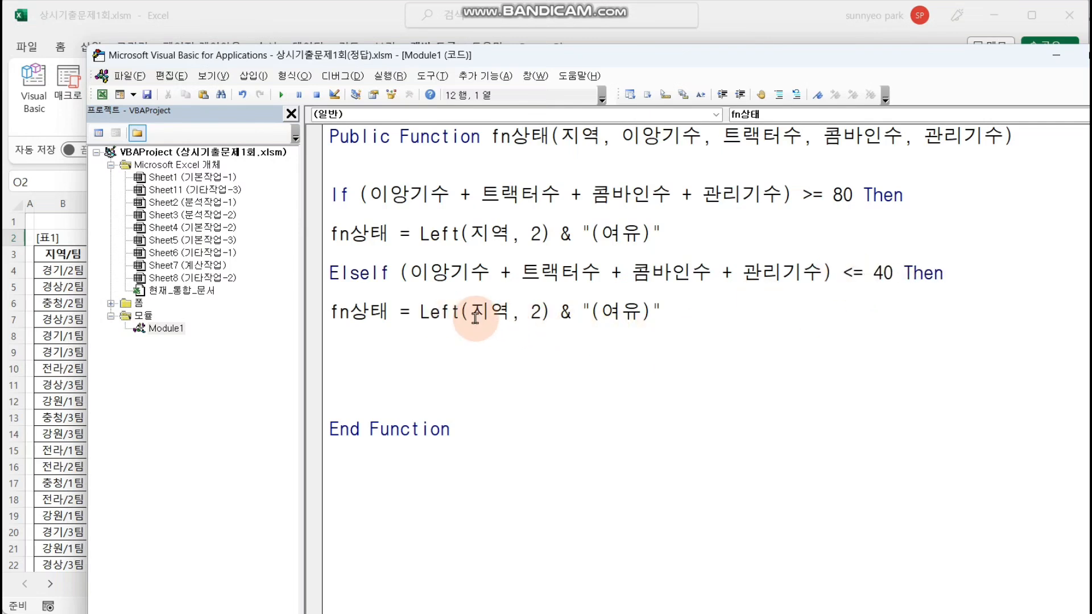
# Replace the status text in the ElseIf branch's fn상태 assignment with "(부족)"
pyautogui.click(603, 323)
pyautogui.click(678, 341)
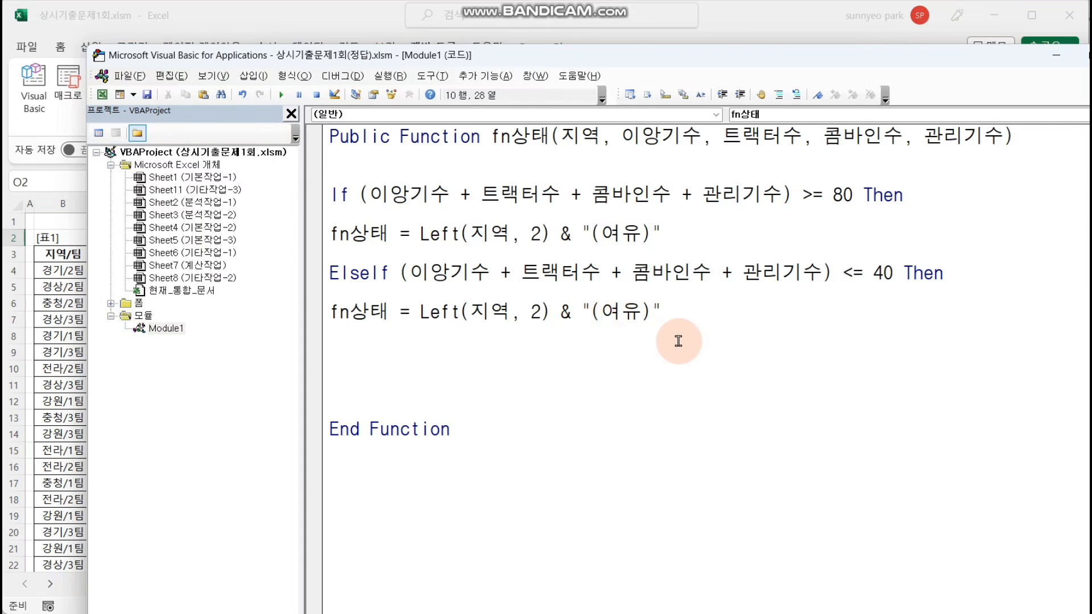
pyautogui.press('BackSpace')
pyautogui.press('BackSpace')
pyautogui.write('부조')
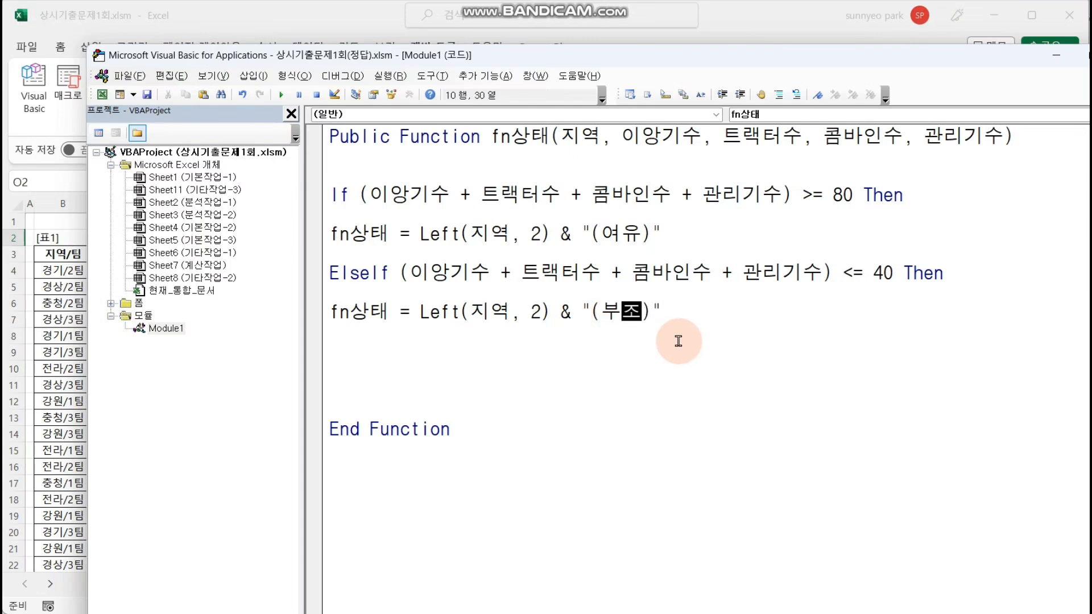
# Add an Else branch below the "(부족)" assignment that sets fn상태 to an empty string ("")
pyautogui.click(591, 356)
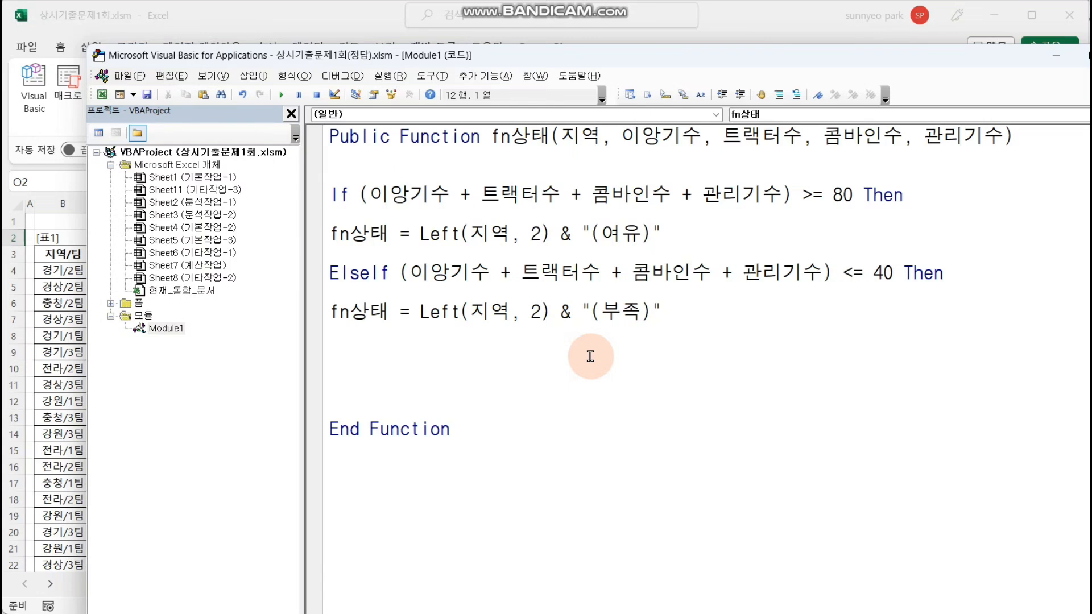
pyautogui.write('else')
pyautogui.press('Return')
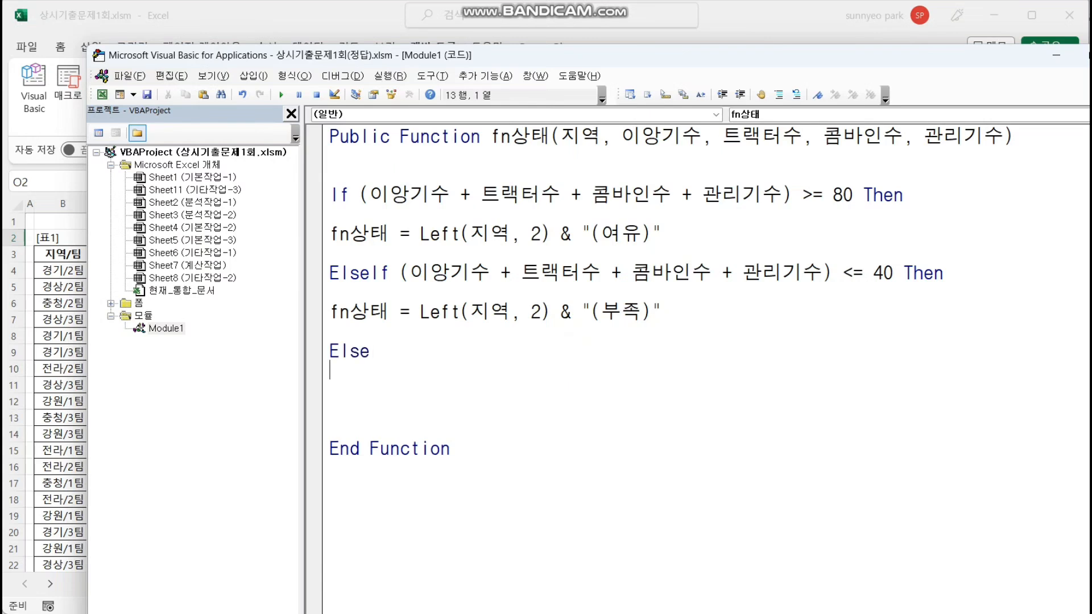
pyautogui.moveTo(415, 312); pyautogui.dragTo(329, 310)
pyautogui.hotkey('ctrl', 'c')
pyautogui.click(362, 382)
pyautogui.hotkey('ctrl', 'v')
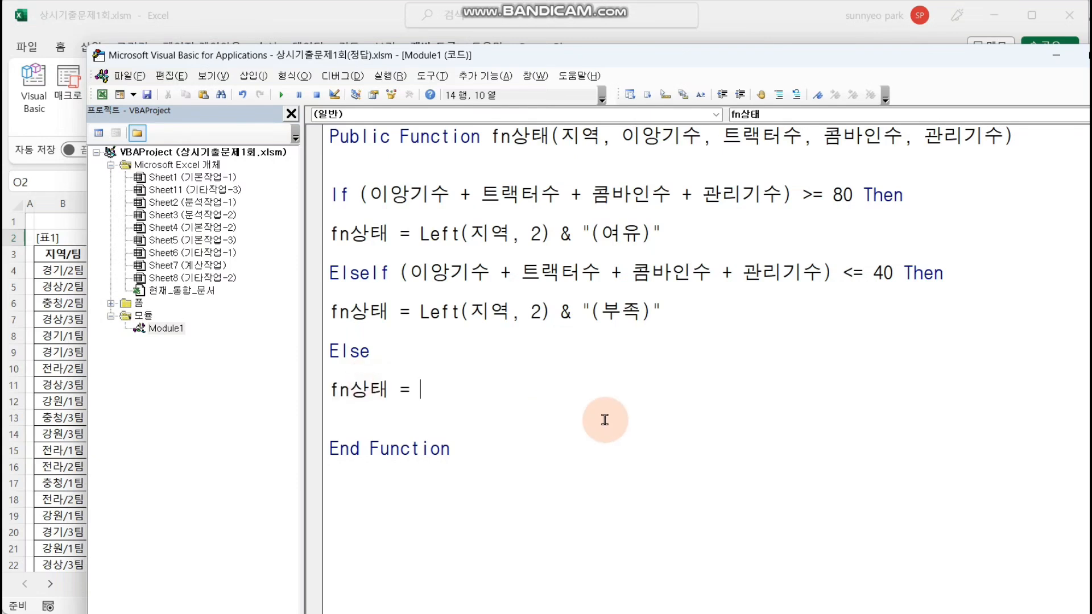
pyautogui.write('""')
pyautogui.press('Return')
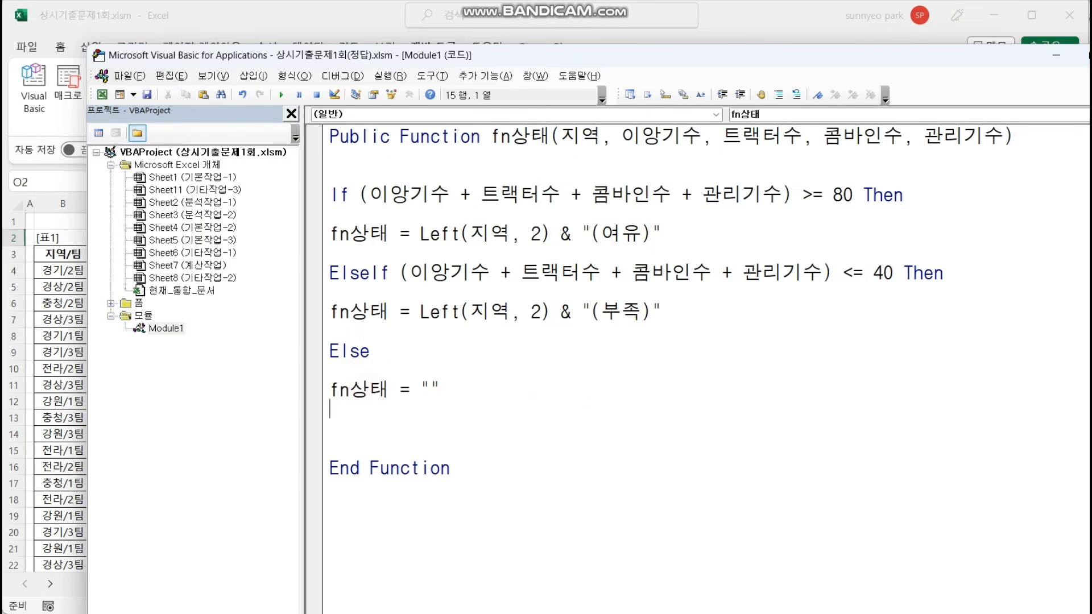
# Close the conditional block with End If below the empty-string assignment
pyautogui.press('Return')
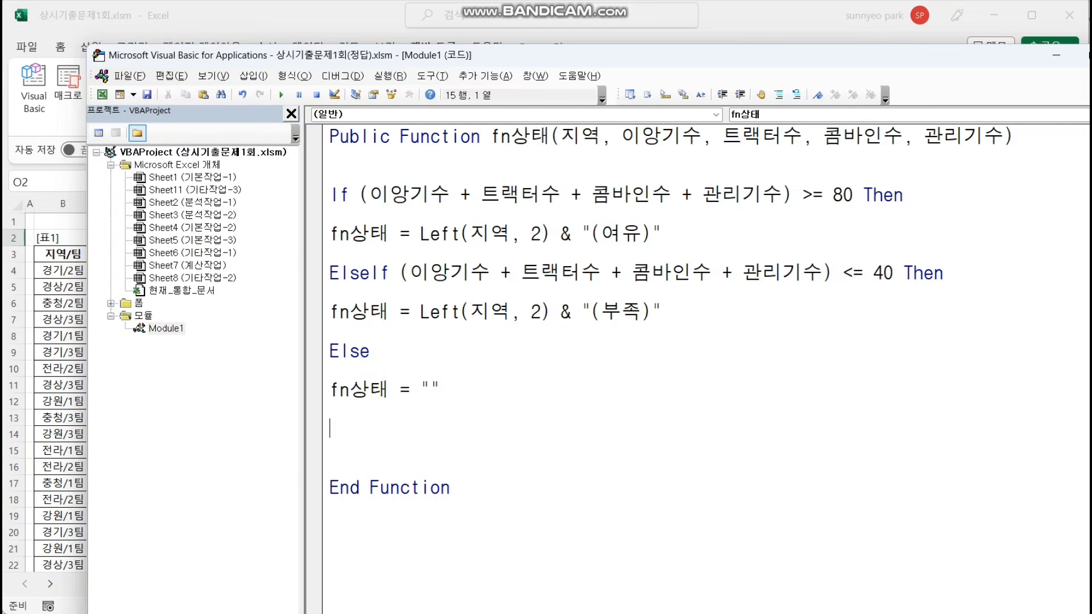
pyautogui.write('endif')
pyautogui.press('Return')
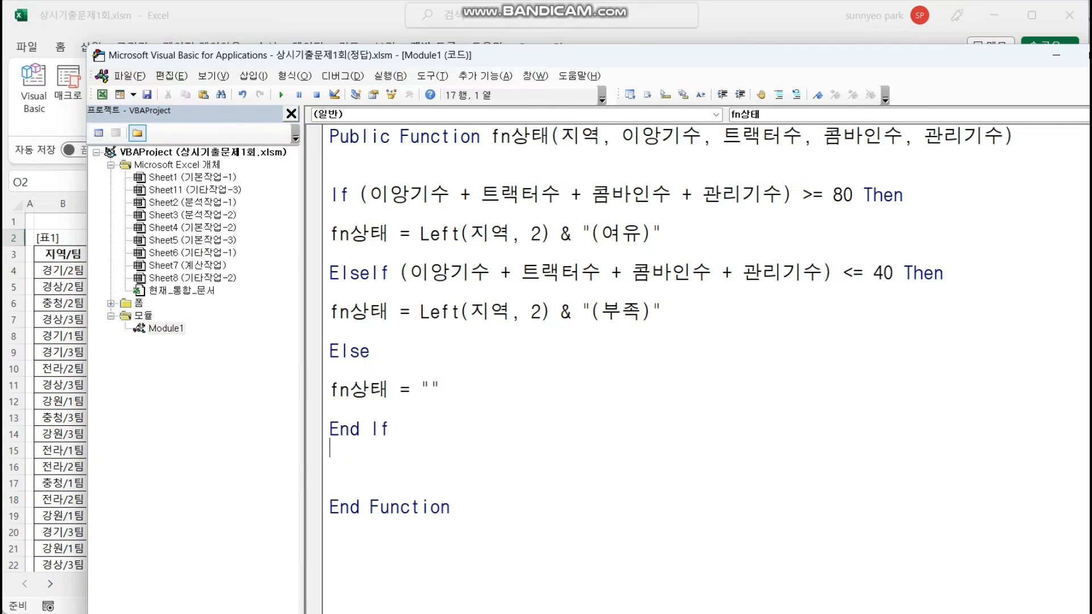
# Check the conditions and assignments of the finished fn상태 code and close the code editor to return to the worksheet
pyautogui.moveTo(480, 196); pyautogui.dragTo(803, 199)
pyautogui.click(839, 197)
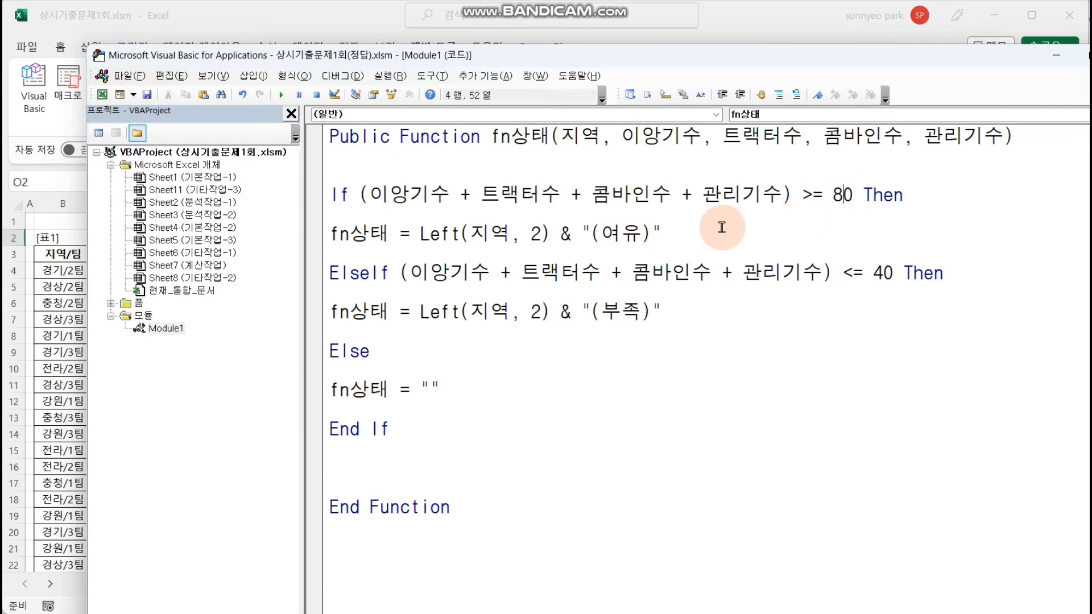
pyautogui.click(636, 233)
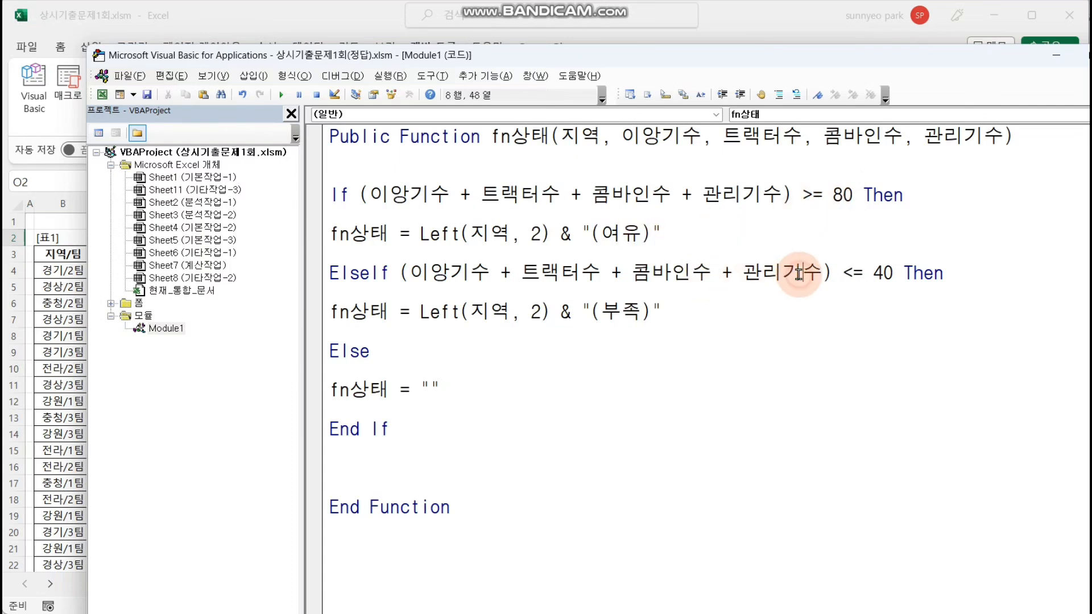
pyautogui.click(858, 273)
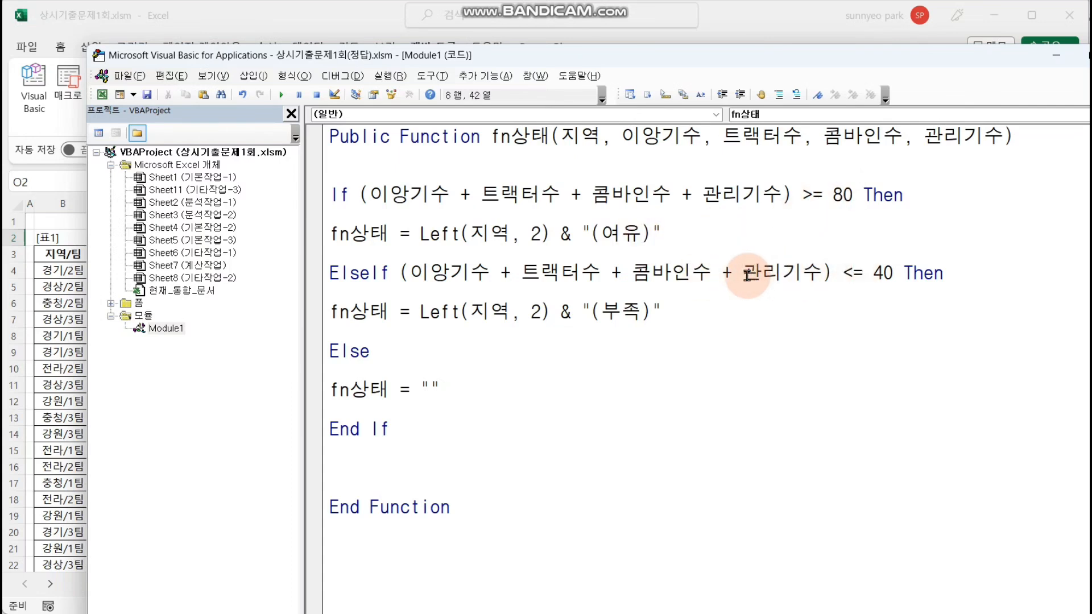
pyautogui.click(542, 311)
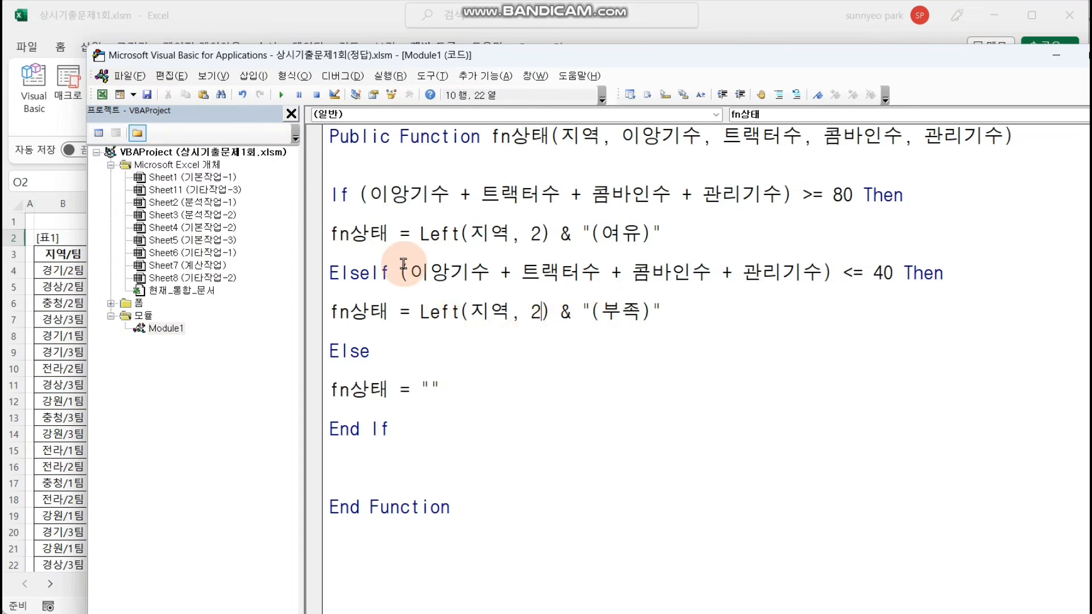
pyautogui.click(433, 425)
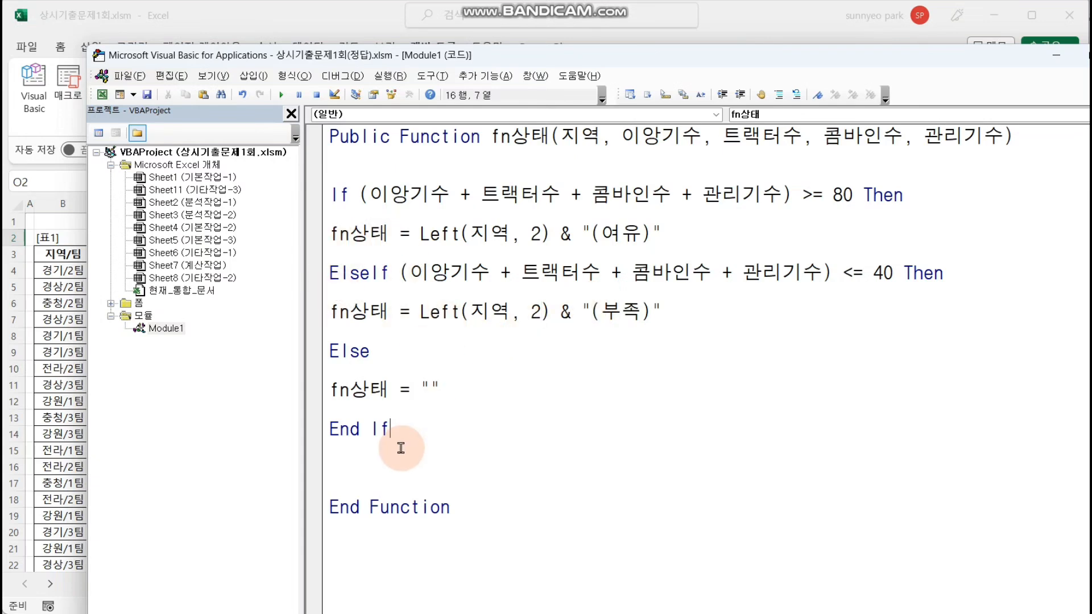
pyautogui.doubleClick(98, 57)
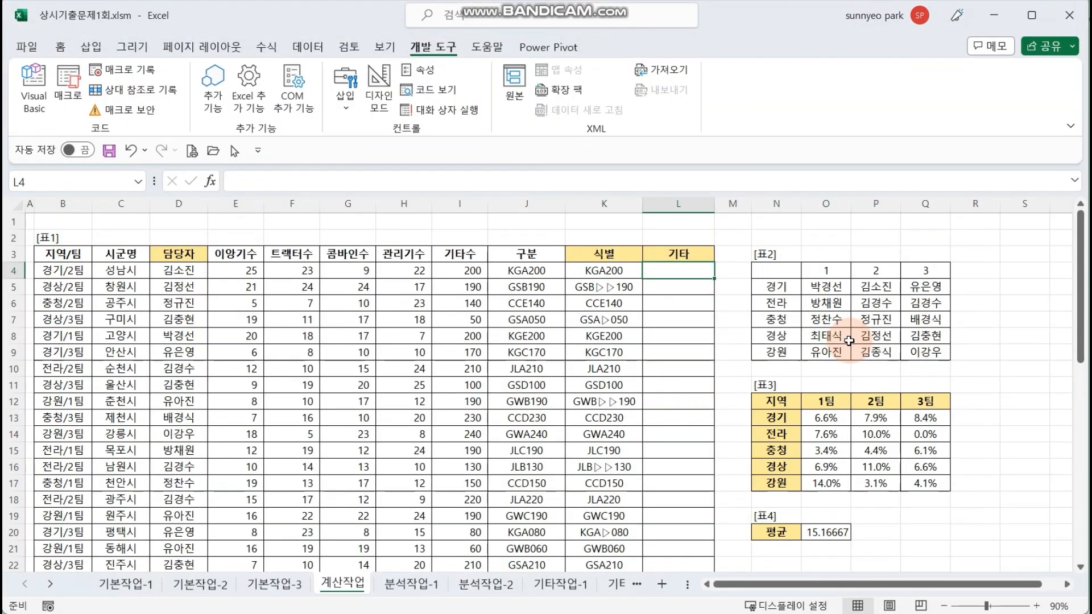
# Start an fn상태 formula in cell L4 and open its function arguments, keeping row 4 of the table uncovered
pyautogui.write('=fn')
pyautogui.press('Tab')
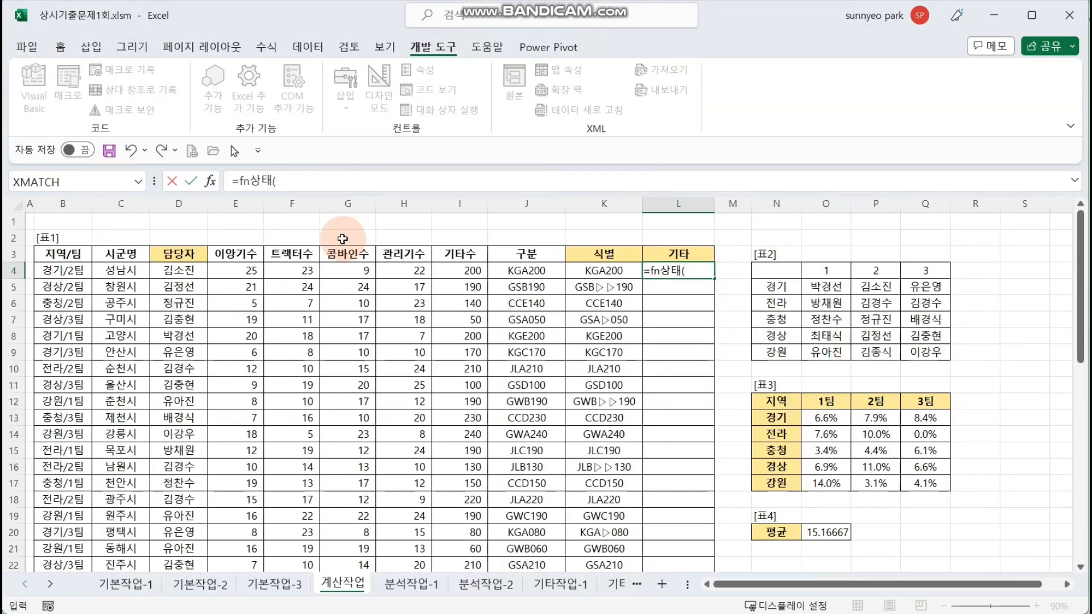
pyautogui.click(210, 181)
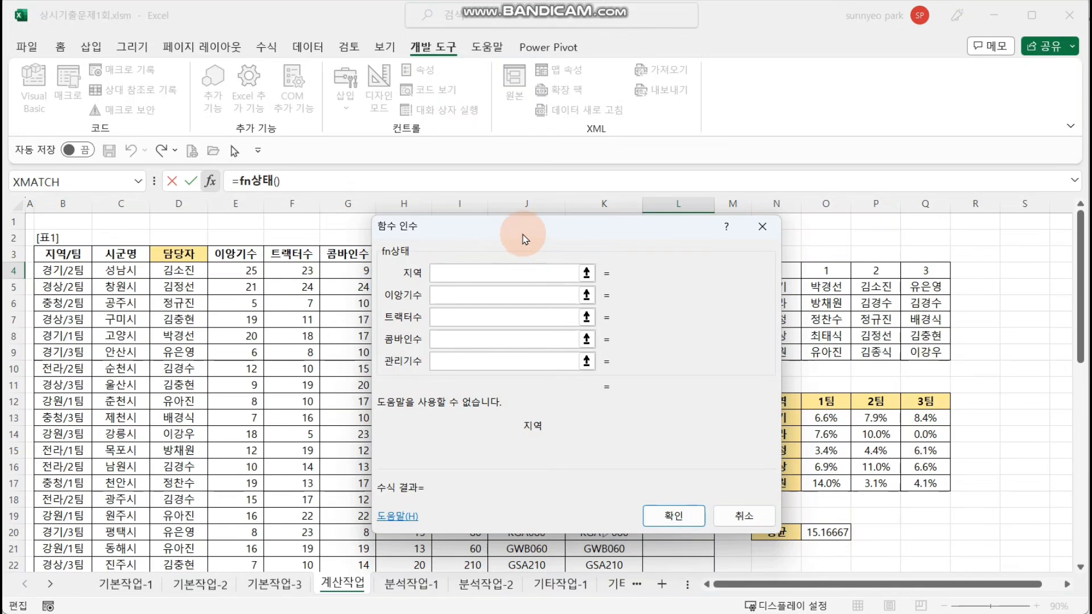
pyautogui.moveTo(524, 238); pyautogui.dragTo(365, 318)
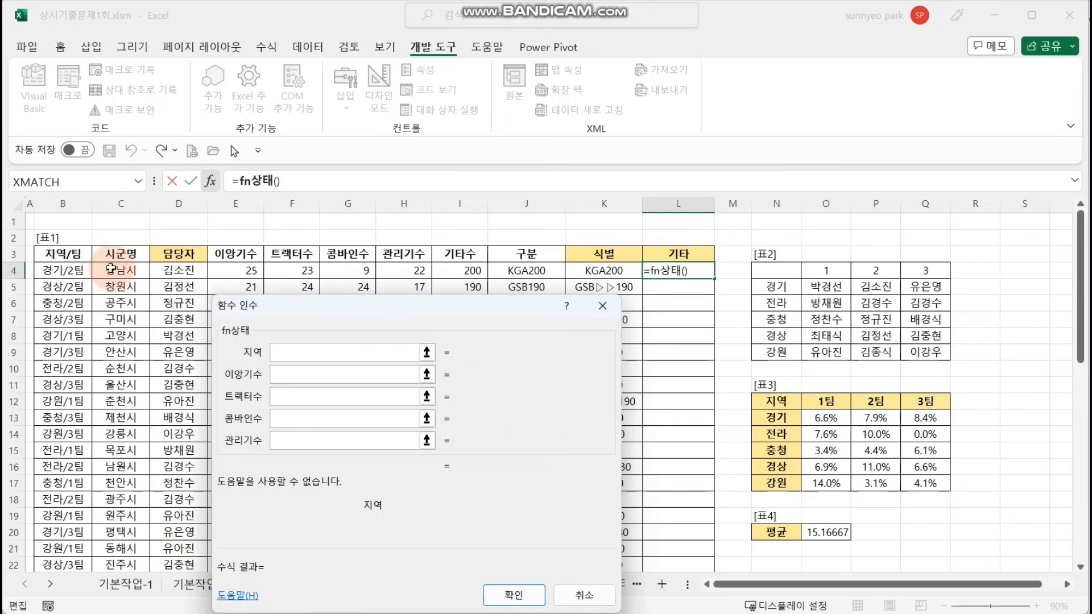
# Set the fn상태 arguments to B4 for 지역, E4 for 이앙기수, F4 for 트랙터수, G4 for 콤바인수 and H4 for 관리기수, and confirm
pyautogui.click(78, 269)
pyautogui.click(314, 374)
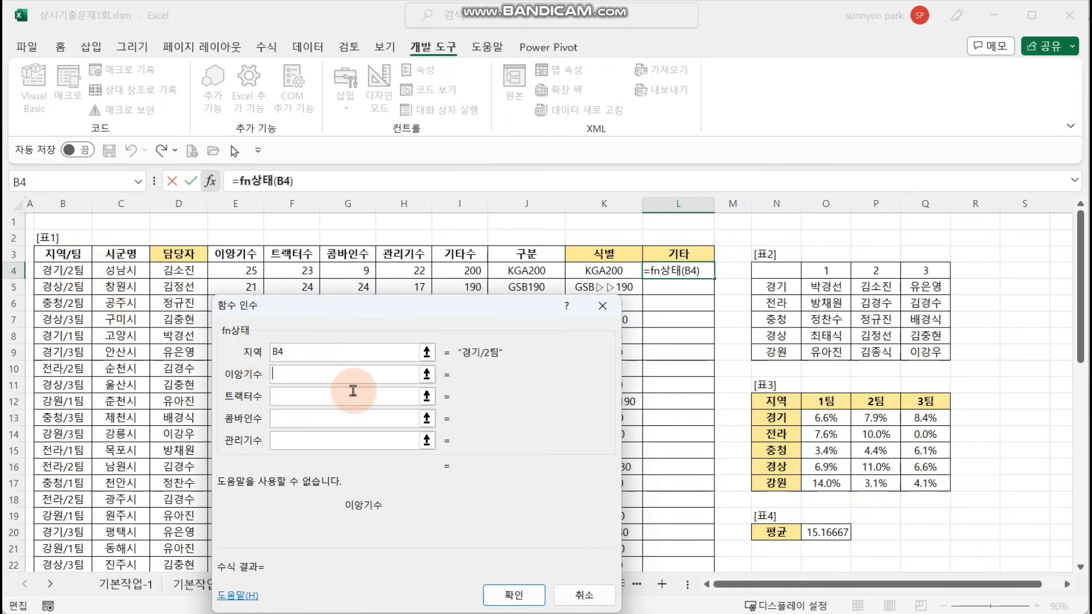
pyautogui.click(243, 269)
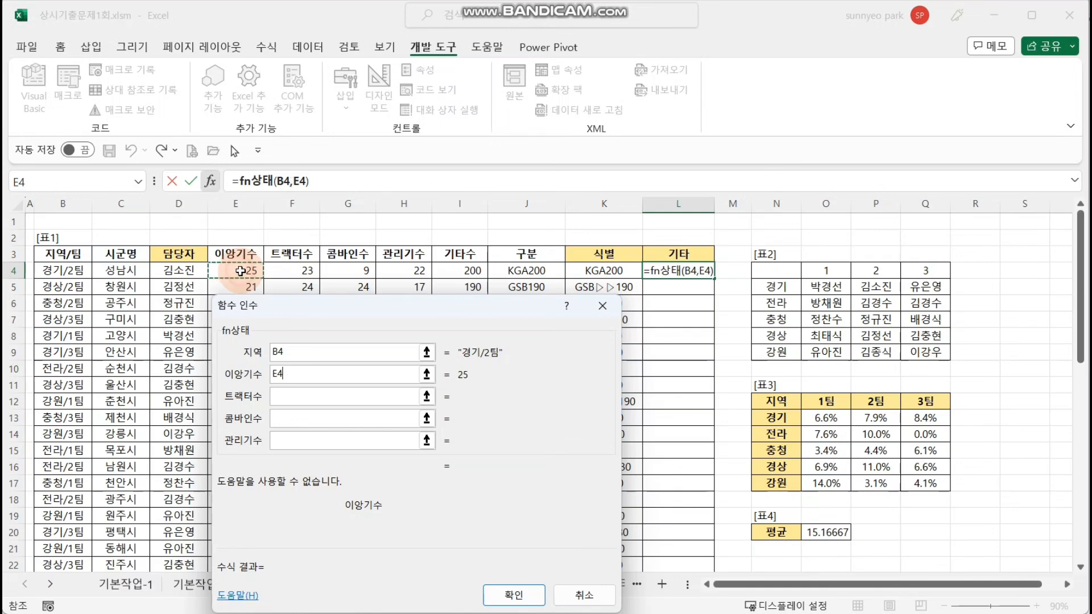
pyautogui.press('Tab')
pyautogui.click(303, 272)
pyautogui.press('Tab')
pyautogui.click(348, 270)
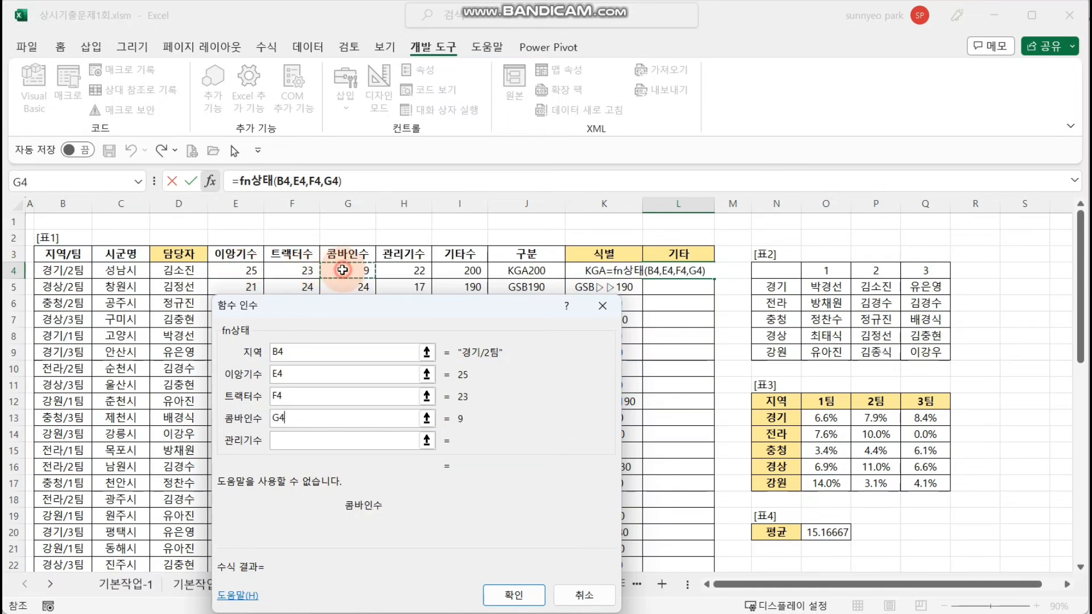
pyautogui.press('Tab')
pyautogui.click(403, 271)
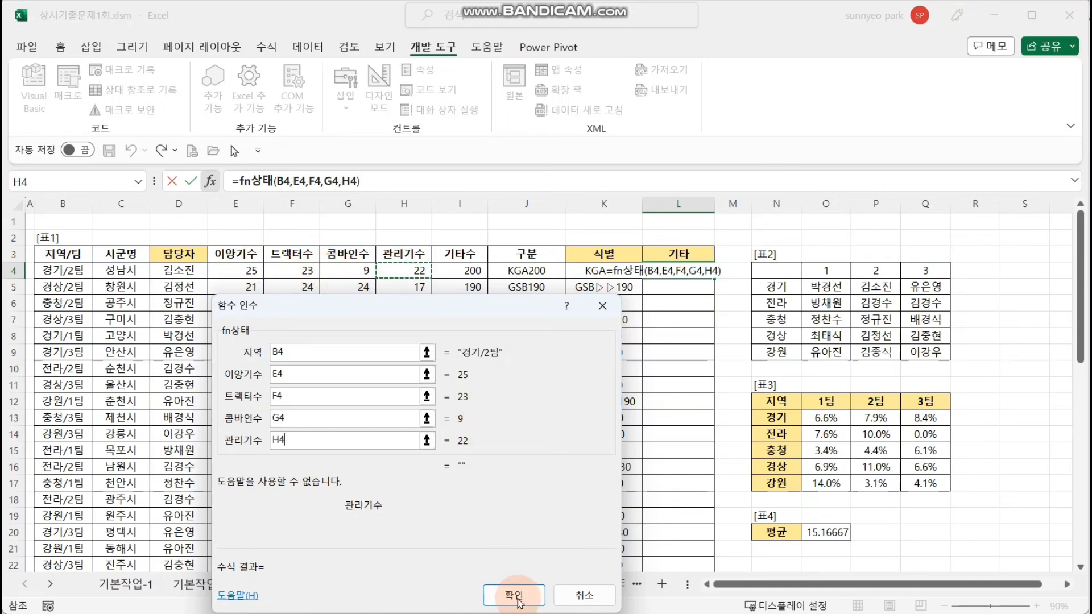
pyautogui.click(528, 597)
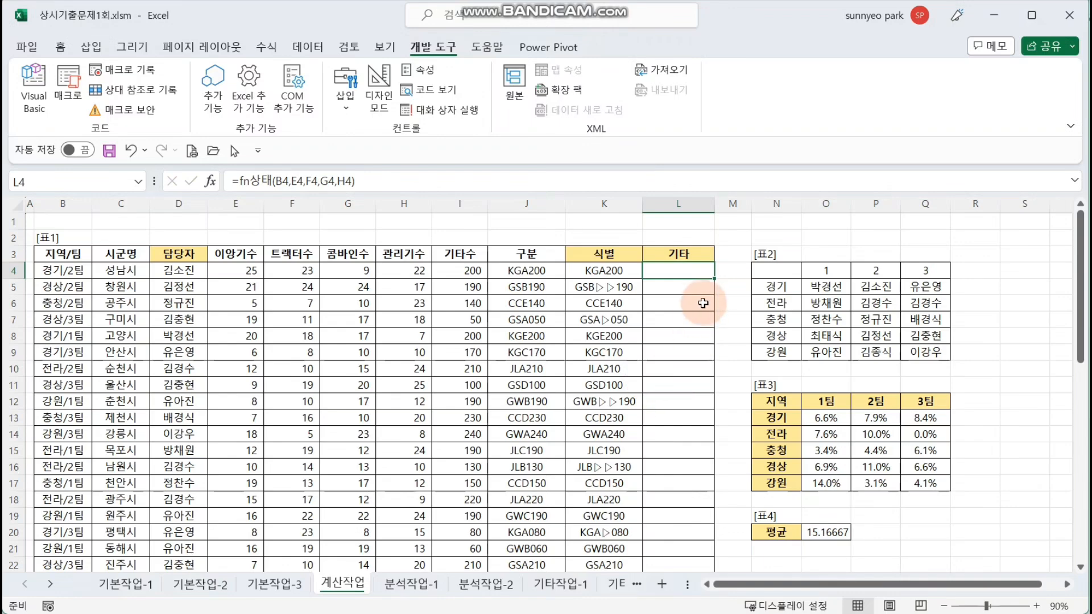
# Fill the fn상태 formula from L4 down the 기타 column to L41
pyautogui.moveTo(715, 280); pyautogui.dragTo(699, 541)
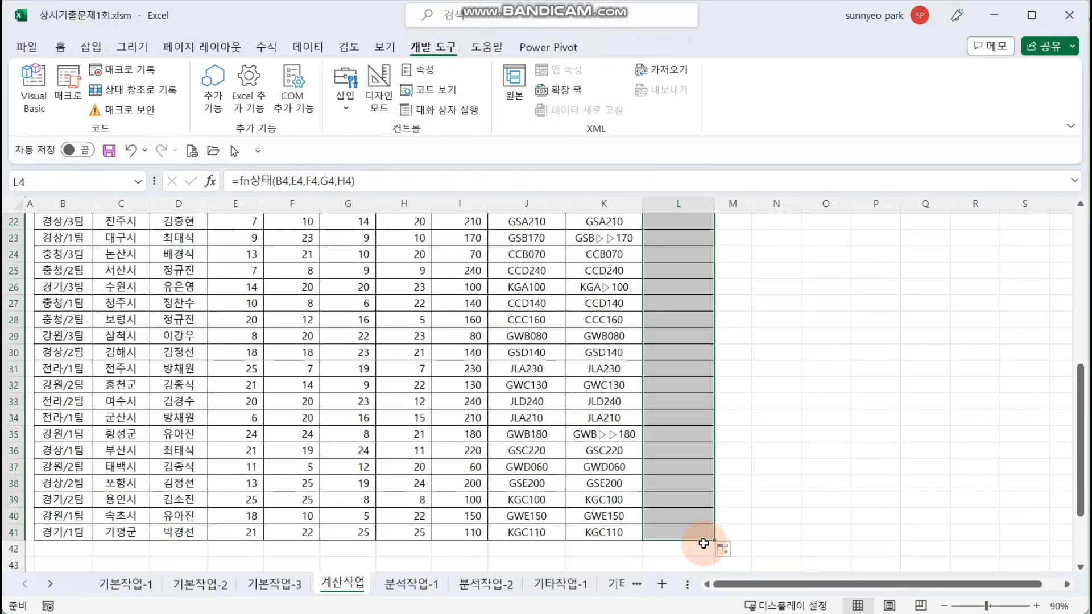
pyautogui.click(676, 407)
pyautogui.scroll(7, 699, 420)
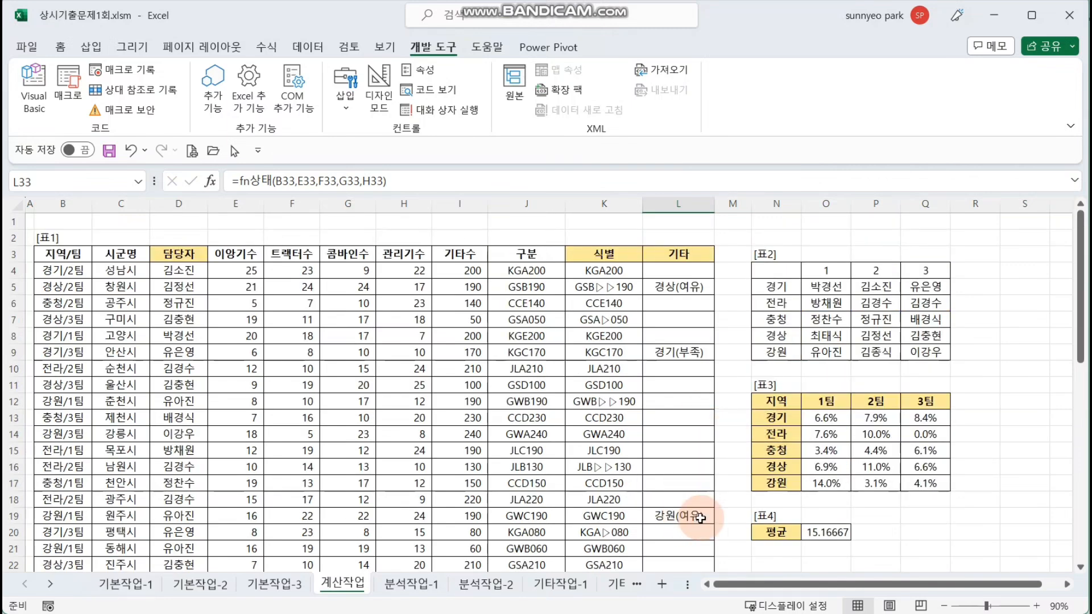
# Compare the 기타 results in rows 19, 9 and 13 with the sums of their machine counts in columns E to H
pyautogui.moveTo(705, 516); pyautogui.dragTo(114, 517)
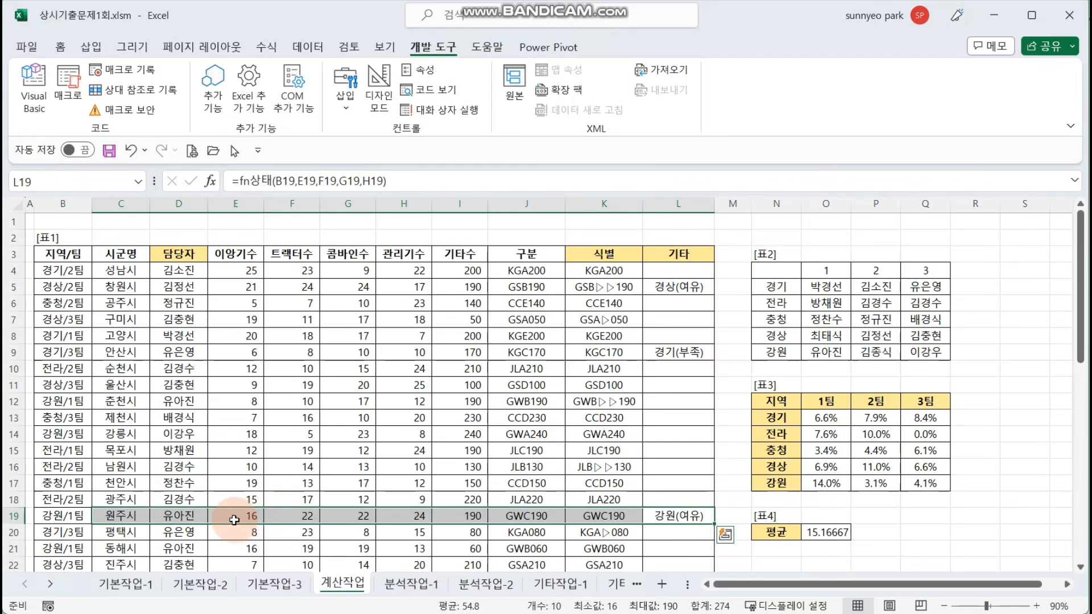
pyautogui.moveTo(233, 516); pyautogui.dragTo(403, 518)
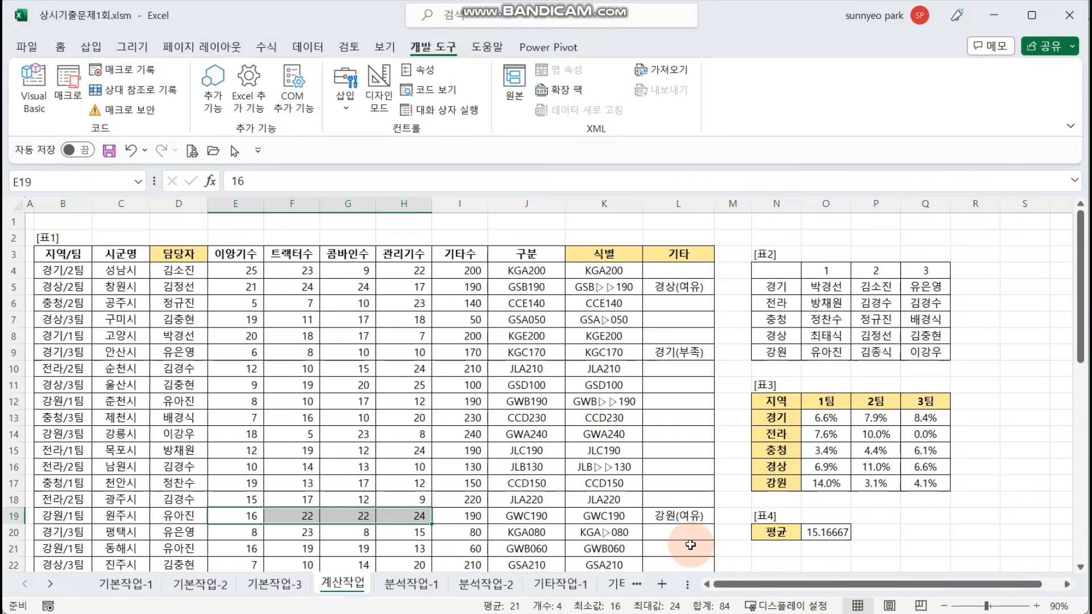
pyautogui.click(688, 350)
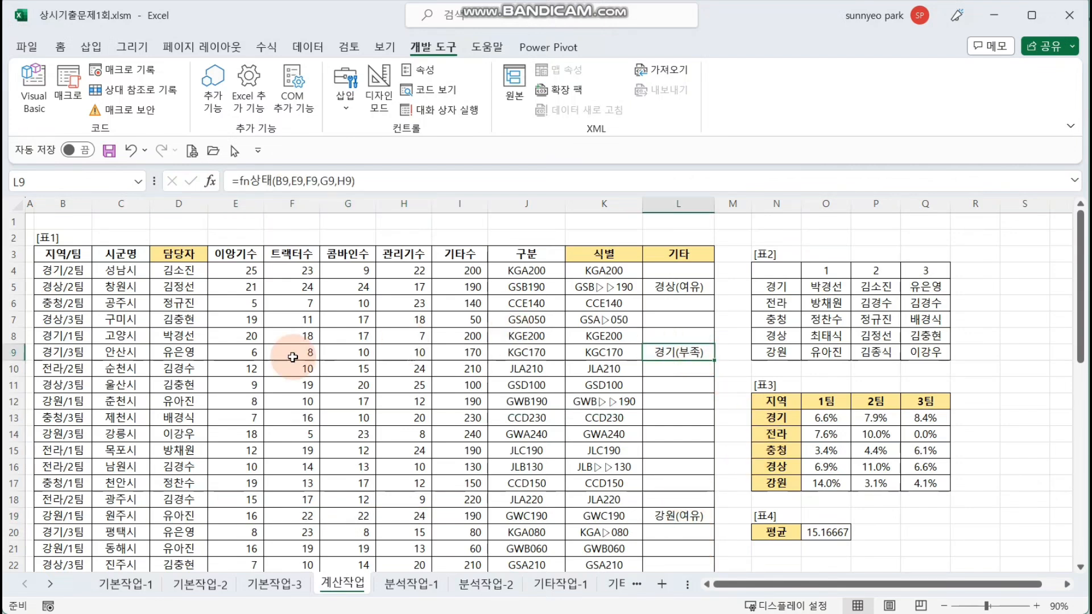
pyautogui.moveTo(227, 351); pyautogui.dragTo(412, 351)
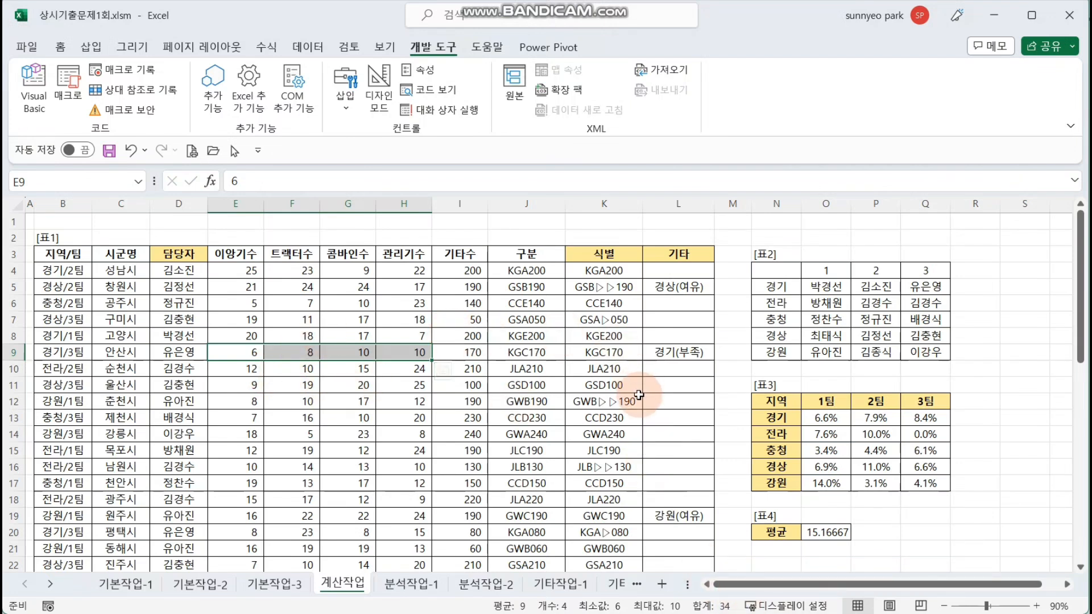
pyautogui.click(691, 419)
pyautogui.moveTo(216, 413); pyautogui.dragTo(418, 418)
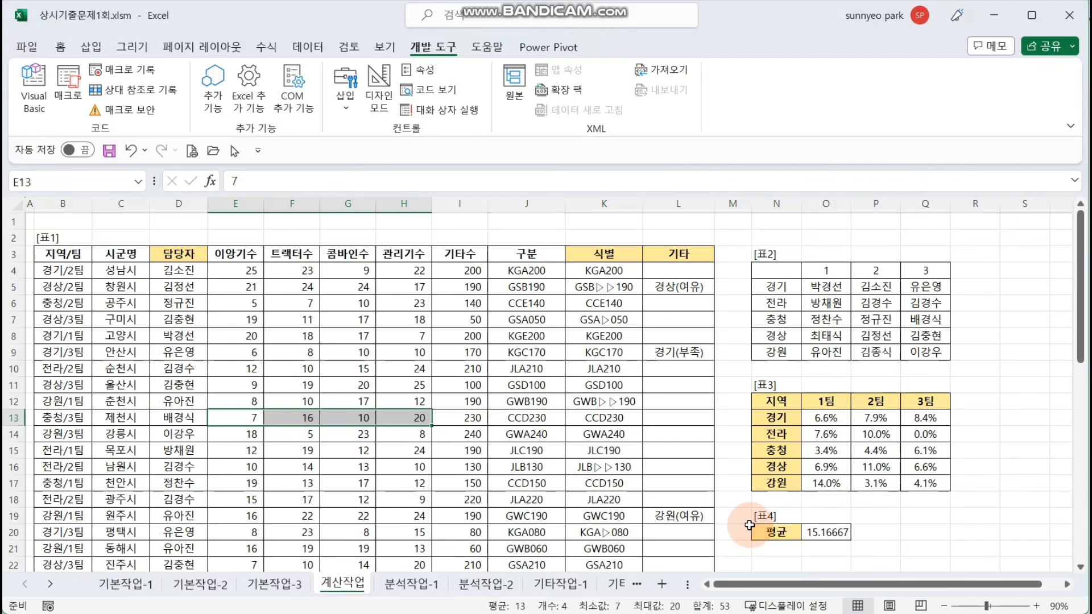
# Check the 기타 results further down the table, comparing rows 38 and 25 with the sums of their columns E to H
pyautogui.click(711, 446)
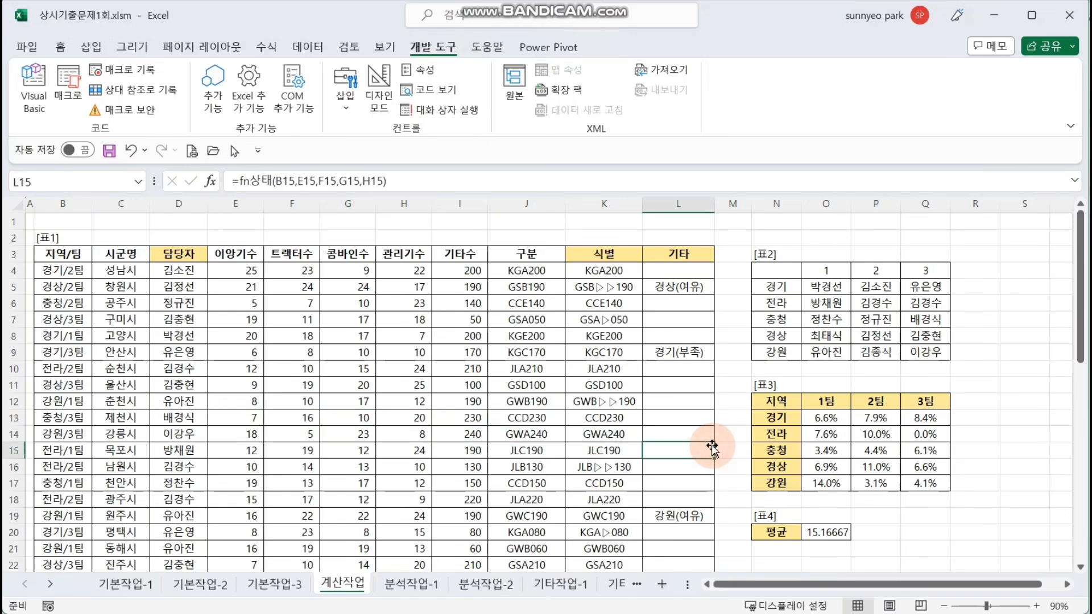
pyautogui.scroll(-5, 711, 445)
pyautogui.scroll(-3, 602, 442)
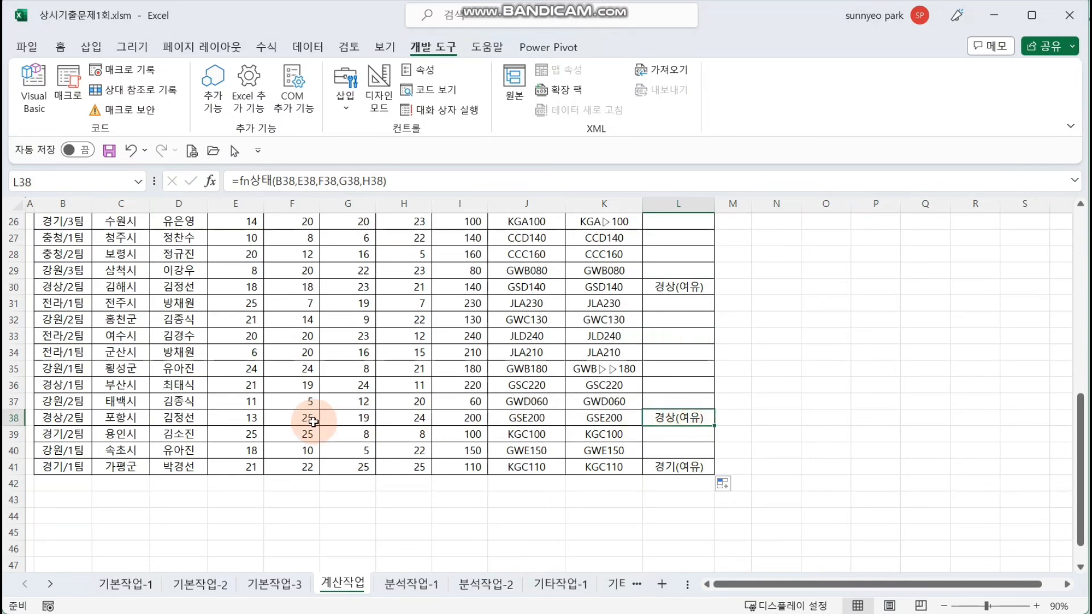
pyautogui.moveTo(246, 417); pyautogui.dragTo(393, 419)
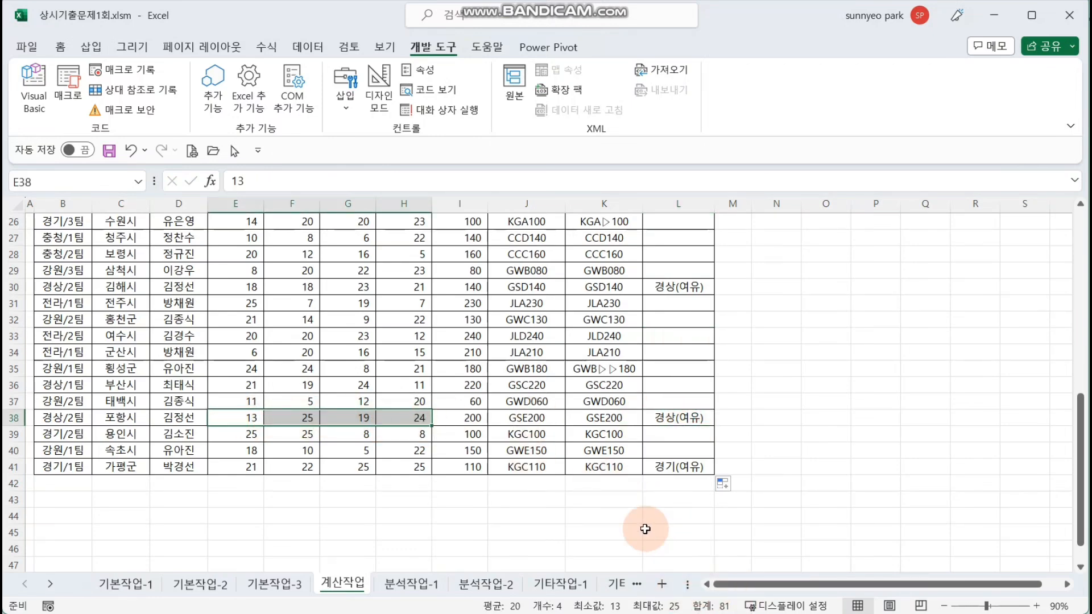
pyautogui.scroll(3, 634, 512)
pyautogui.click(694, 370)
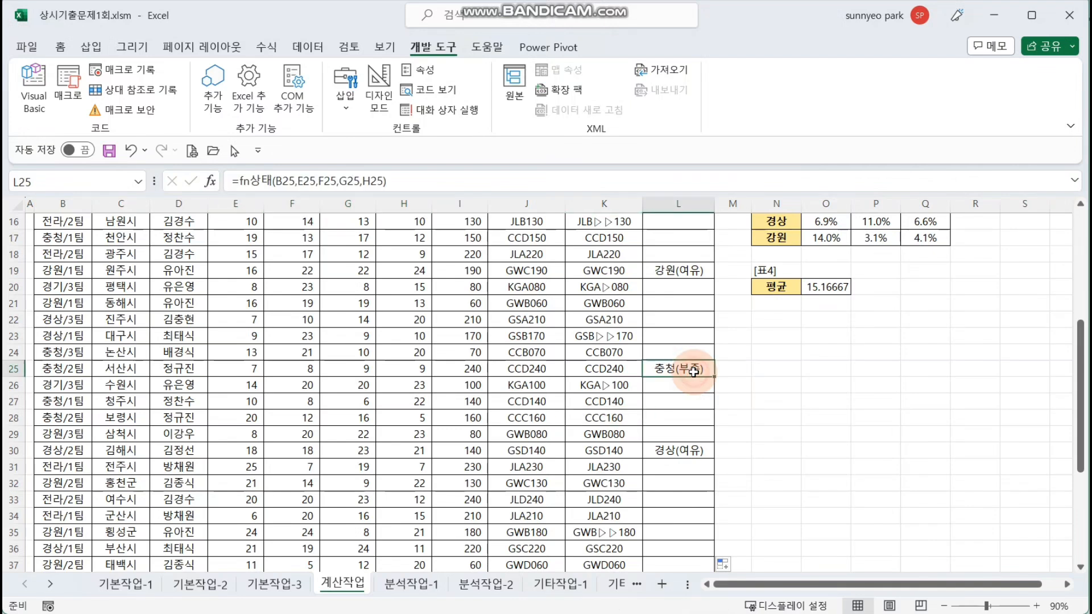
pyautogui.moveTo(236, 370); pyautogui.dragTo(397, 374)
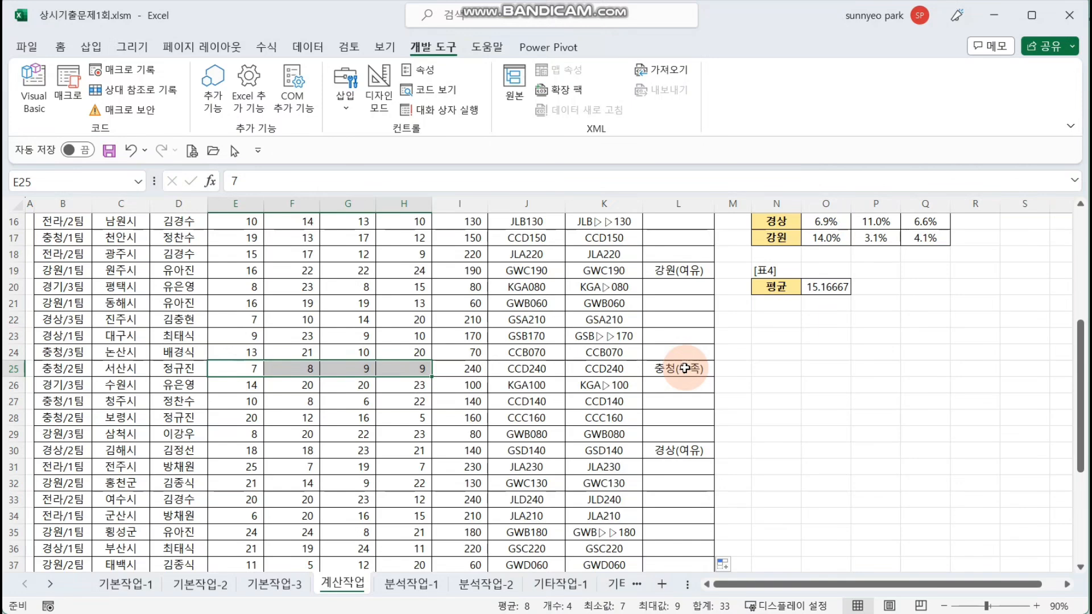
pyautogui.click(690, 515)
pyautogui.scroll(-2, 690, 511)
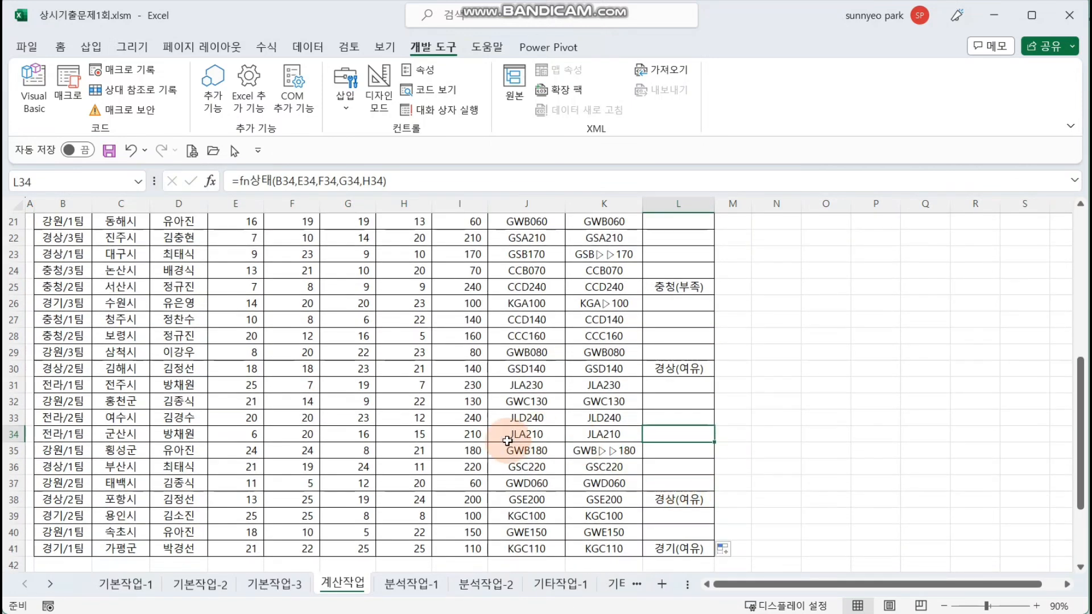
# Compare the blank 기타 result in row 34 with the sum of its machine counts in columns E to H
pyautogui.moveTo(234, 435); pyautogui.dragTo(292, 434)
pyautogui.moveTo(394, 434); pyautogui.dragTo(394, 433)
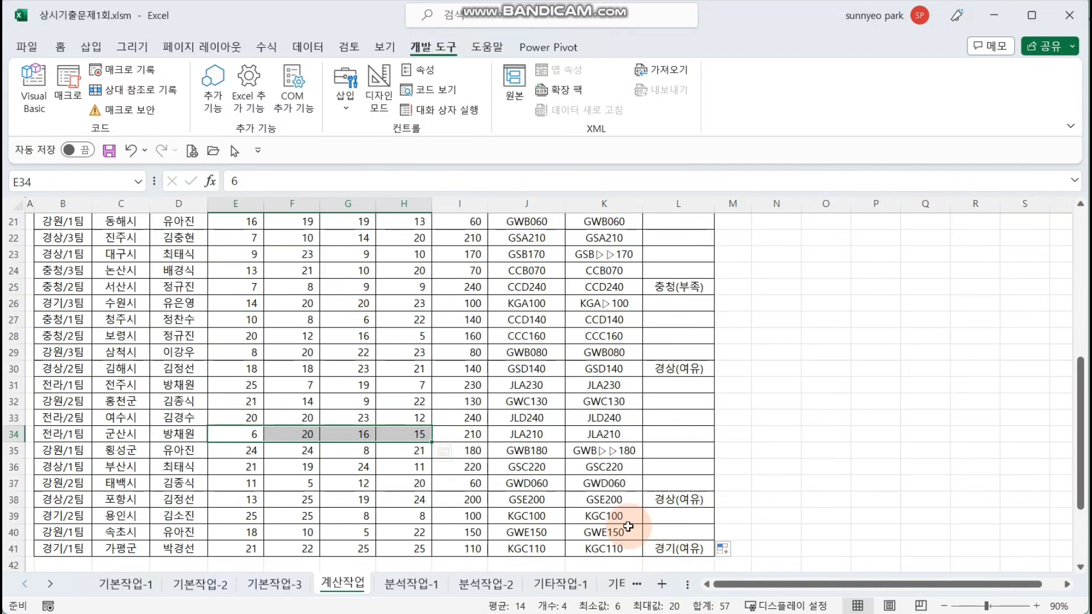
pyautogui.click(775, 464)
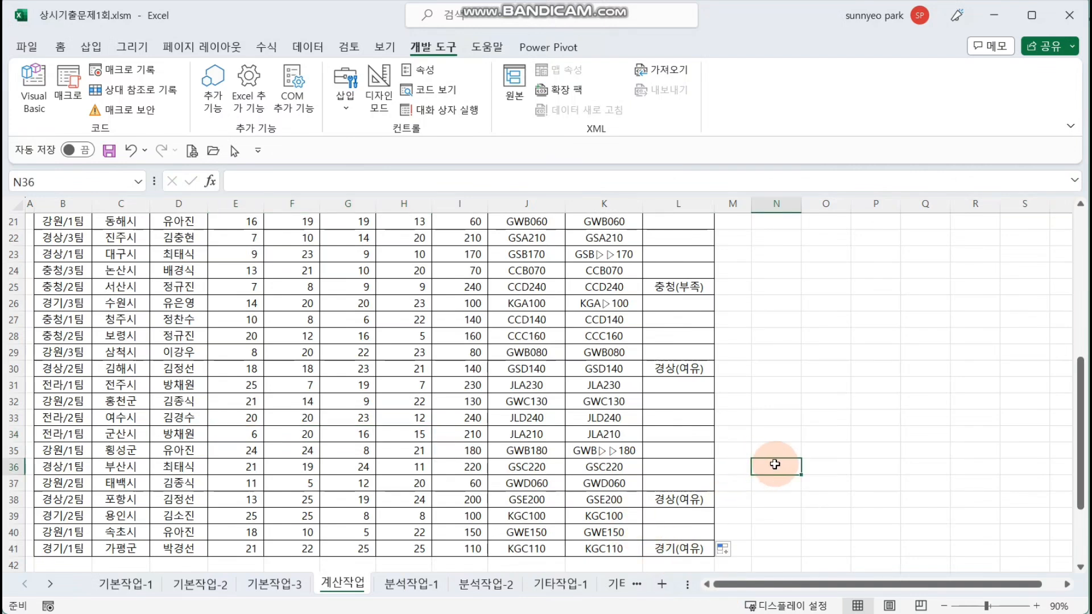
pyautogui.click(771, 404)
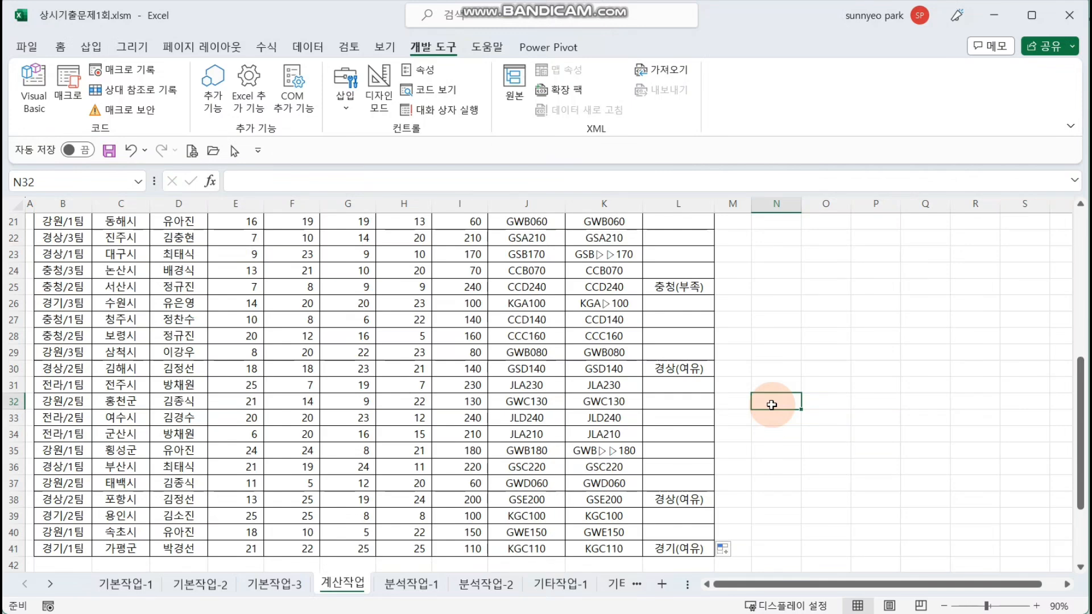
# Review the fn상태 code in the Visual Basic editor, comparing the machine sums in its If and ElseIf conditions
pyautogui.hotkey('alt', 'F11')
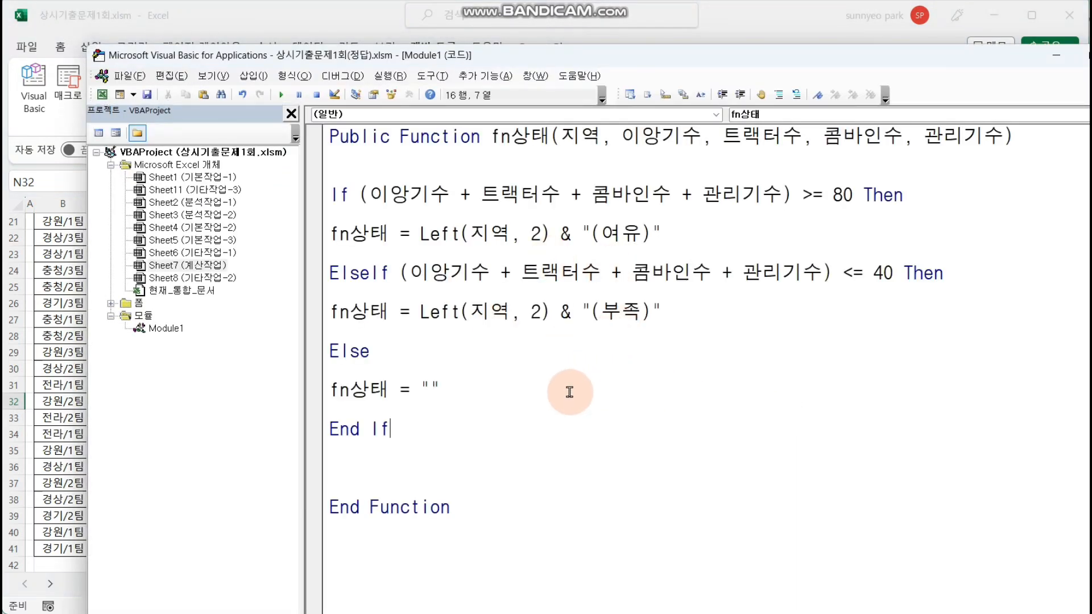
pyautogui.moveTo(517, 194); pyautogui.dragTo(611, 196)
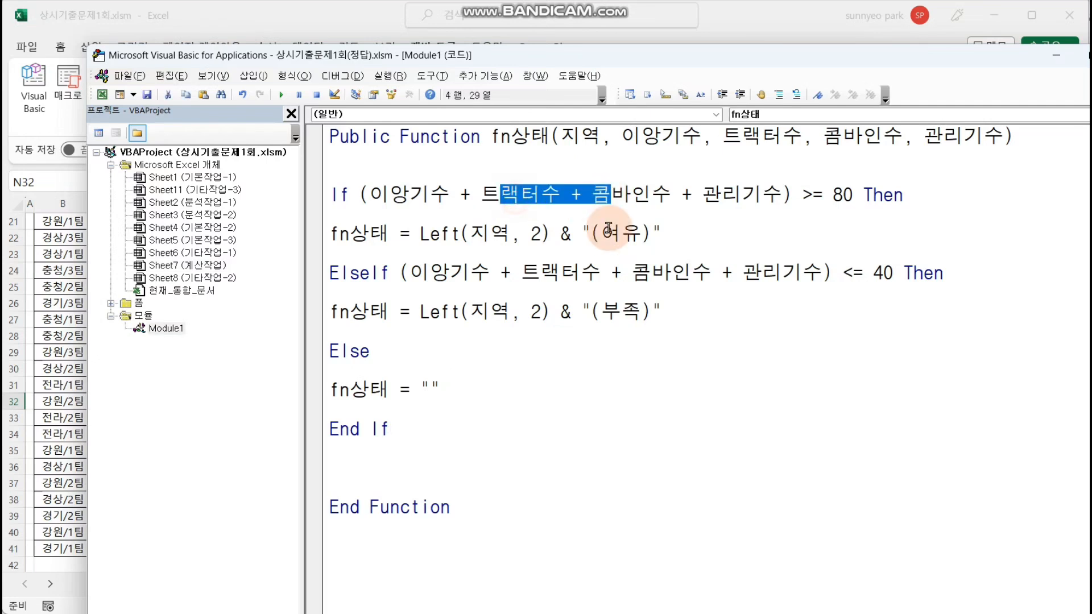
pyautogui.click(550, 272)
pyautogui.moveTo(550, 272); pyautogui.dragTo(648, 271)
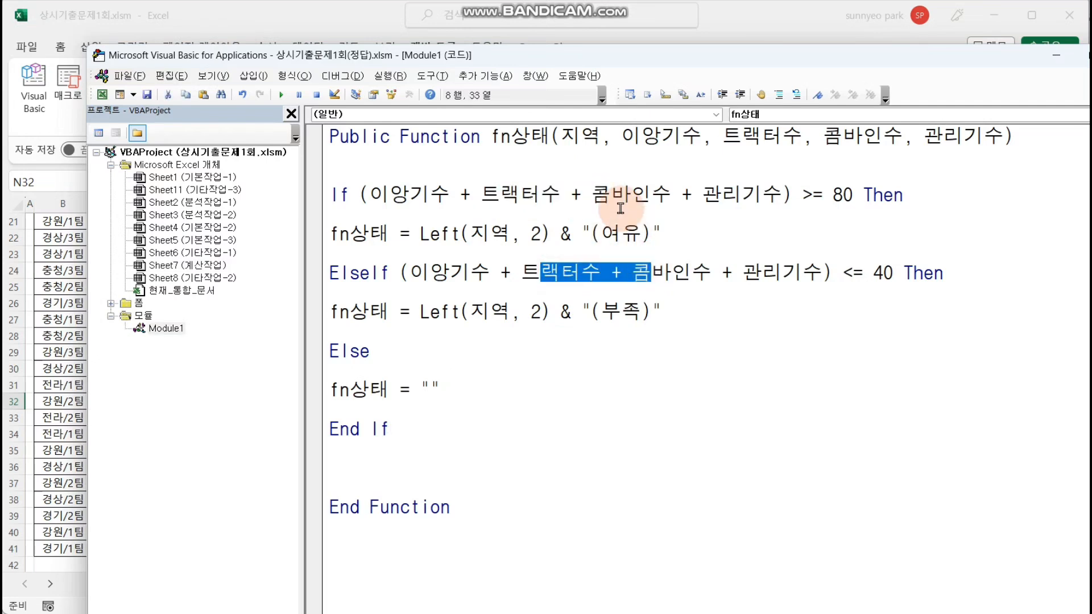
pyautogui.click(602, 198)
pyautogui.click(651, 272)
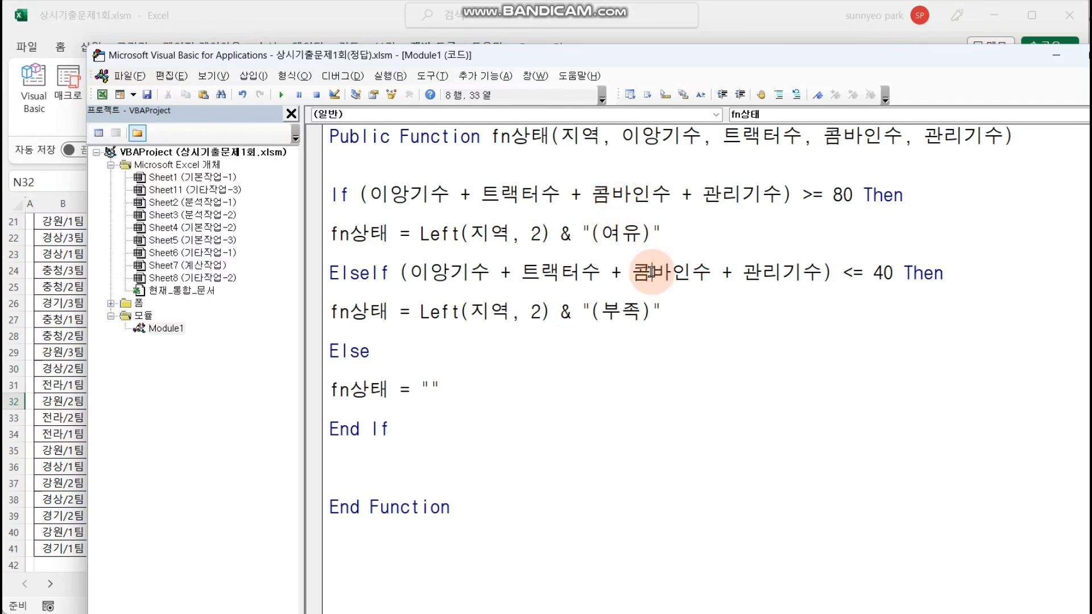